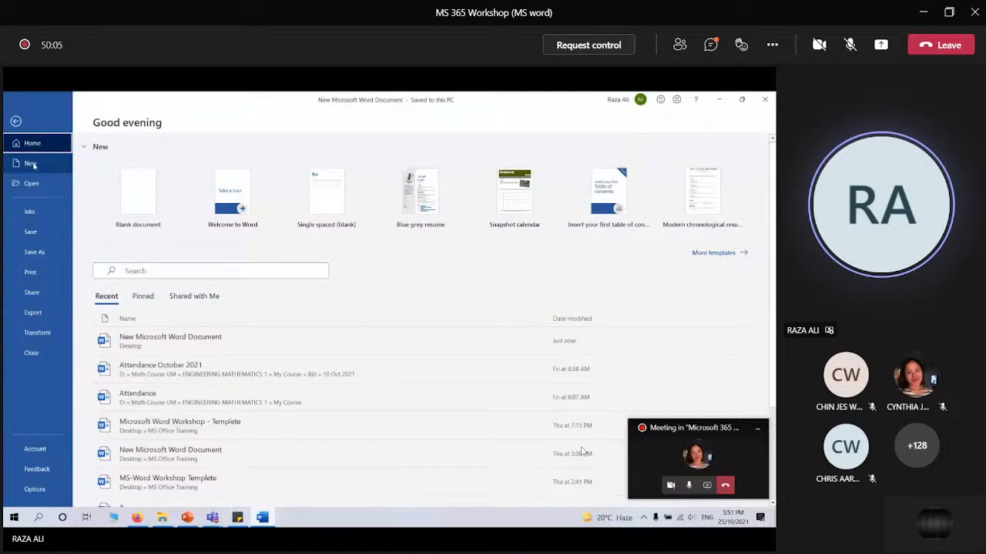
# Look over the New, Open and Info pages of the file view, and return to the document
pyautogui.click(32, 164)
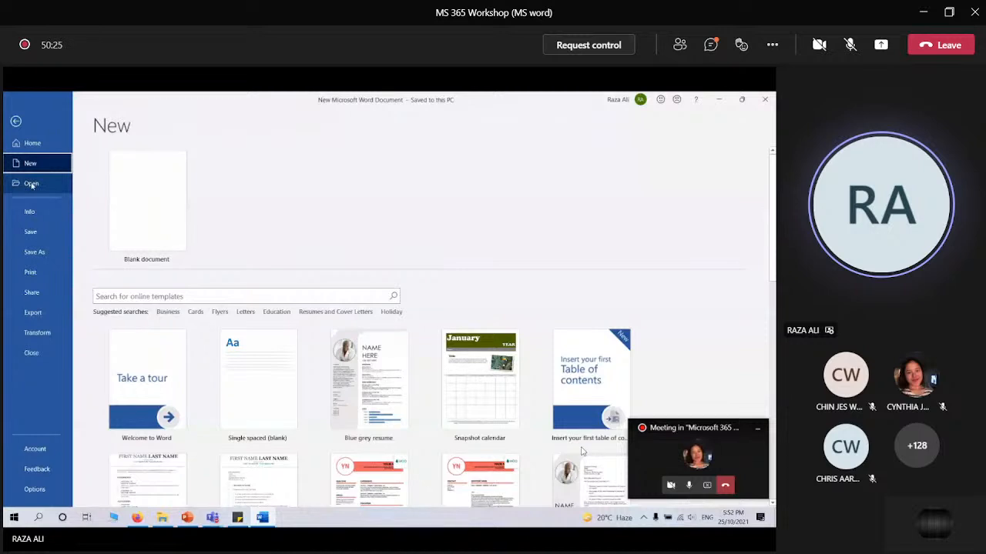
pyautogui.click(31, 184)
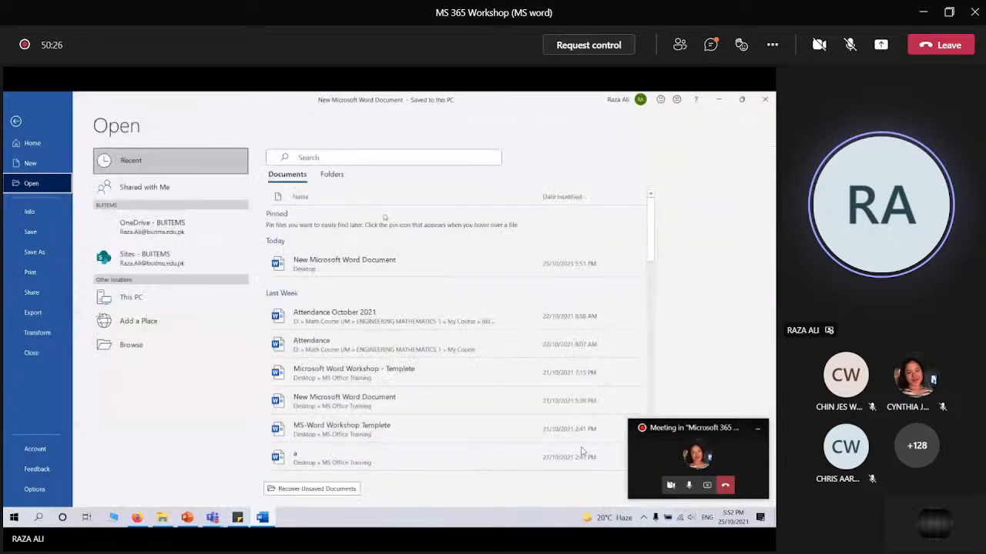
pyautogui.click(142, 346)
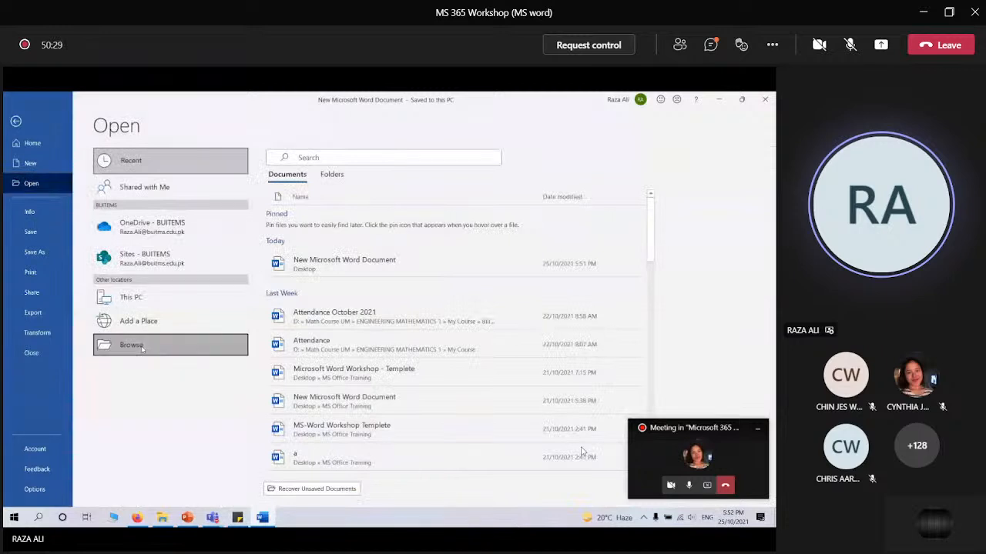
pyautogui.click(355, 318)
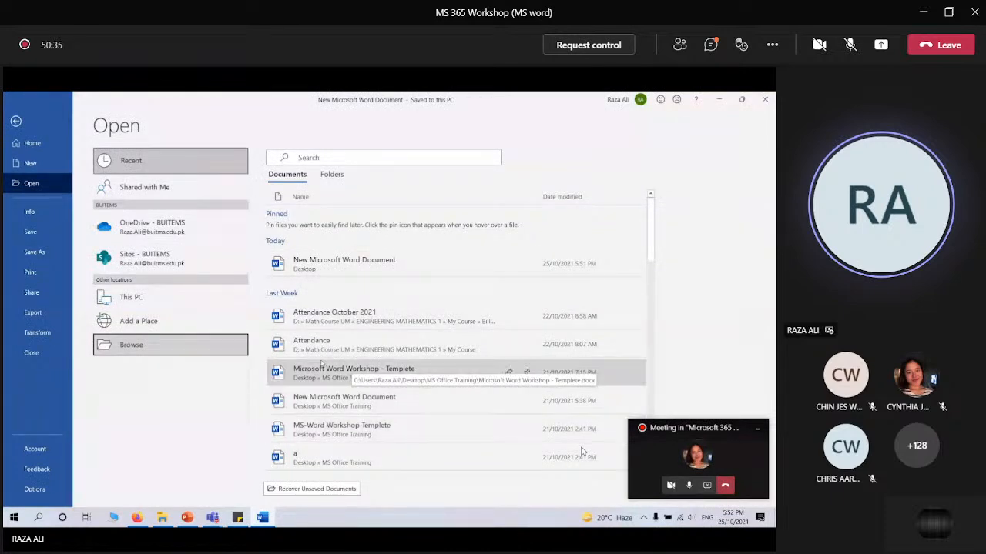
pyautogui.click(39, 214)
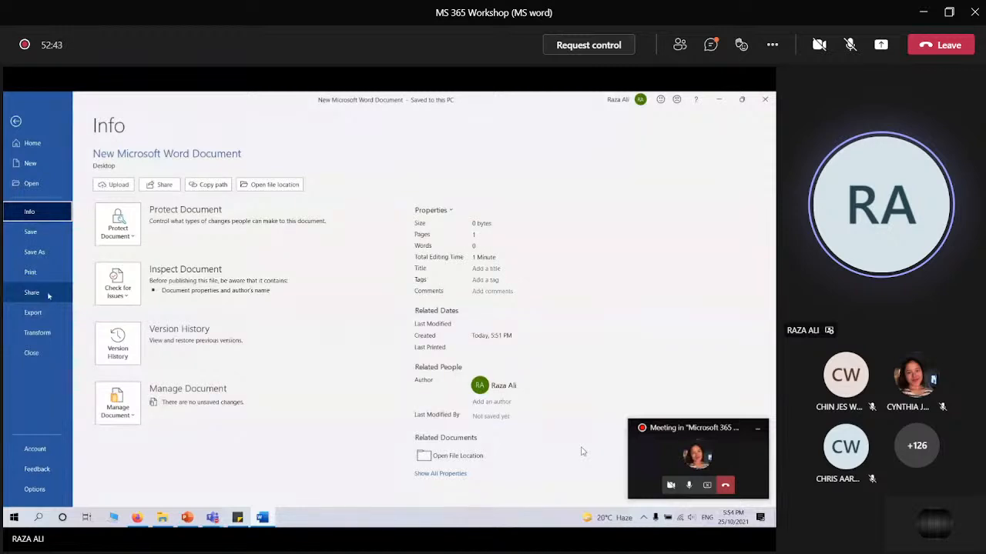
pyautogui.click(15, 122)
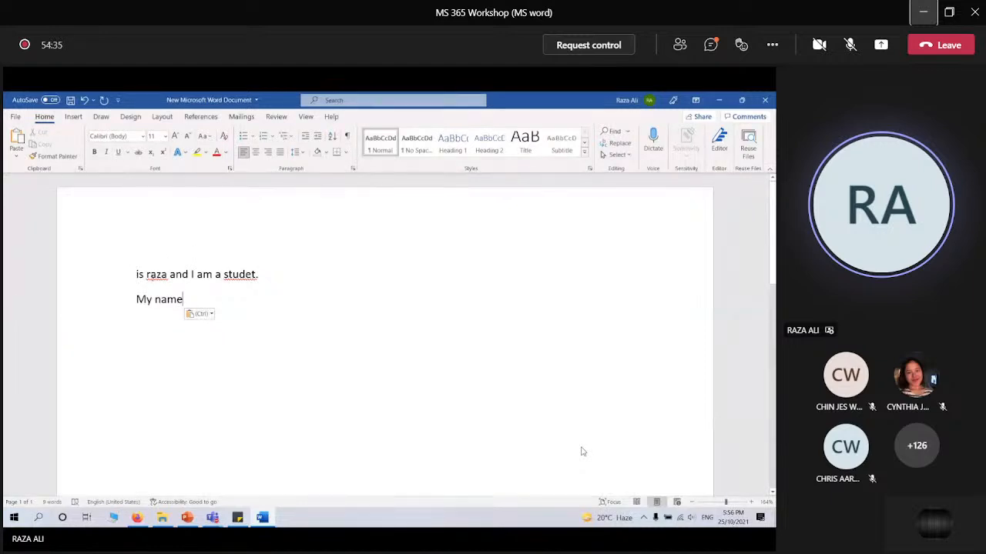
# Dismiss the paste options, undo the paste and the cut of "My name", and place the cursor below the sentence
pyautogui.press('ctrl')
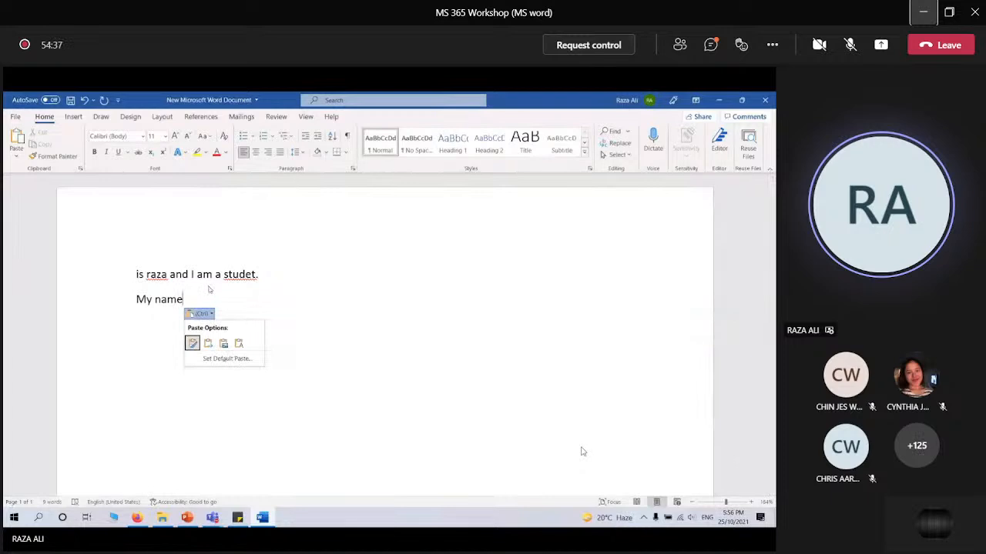
pyautogui.click(279, 299)
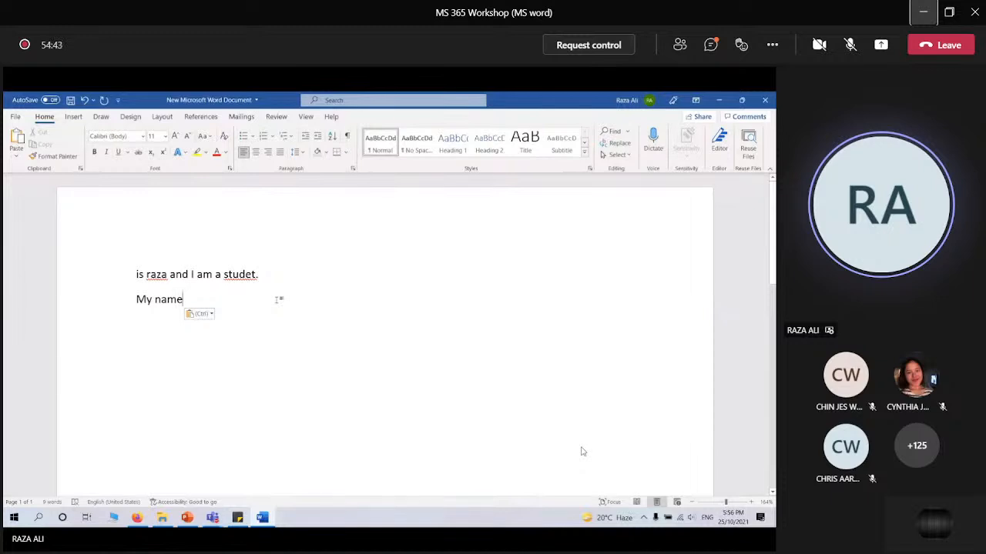
pyautogui.hotkey('ctrl', 'z')
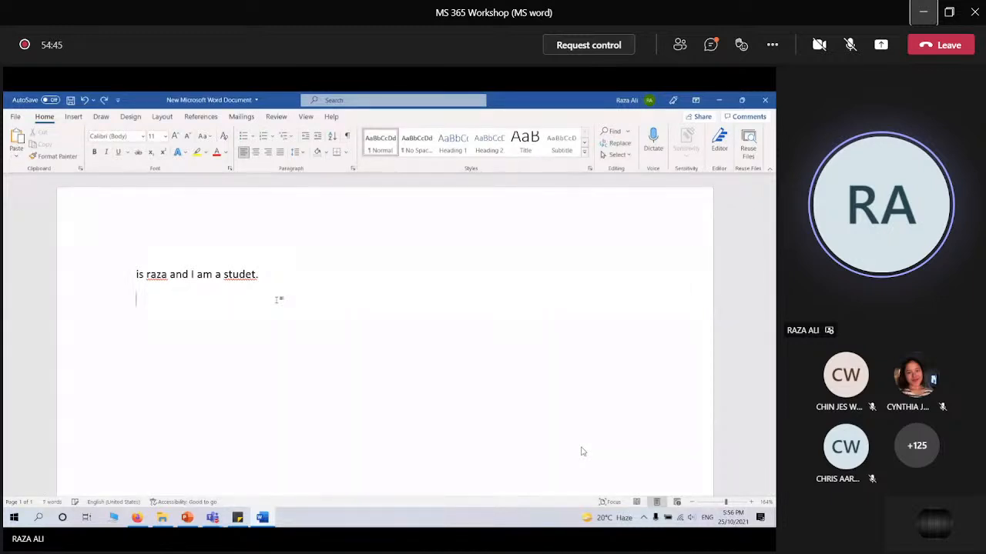
pyautogui.hotkey('ctrl', 'z')
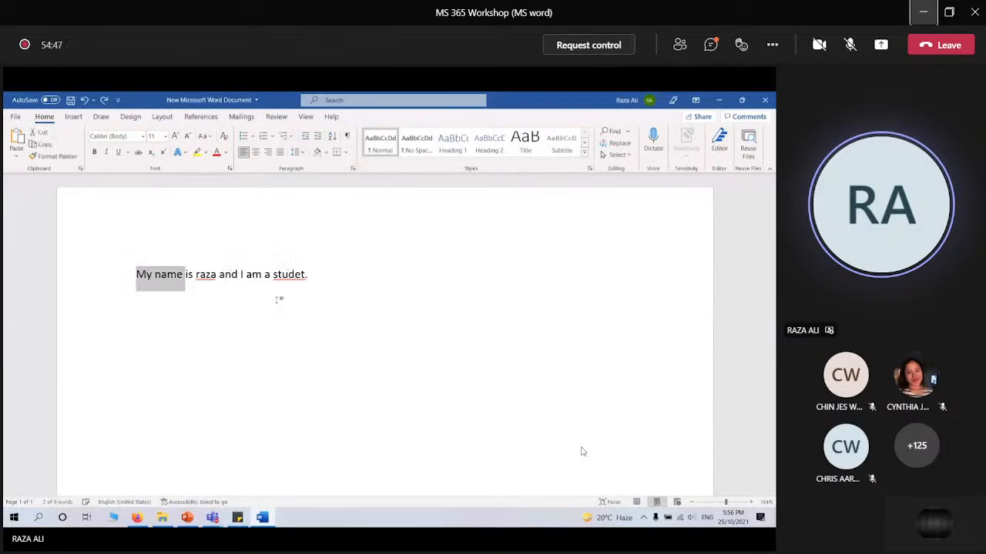
pyautogui.click(268, 320)
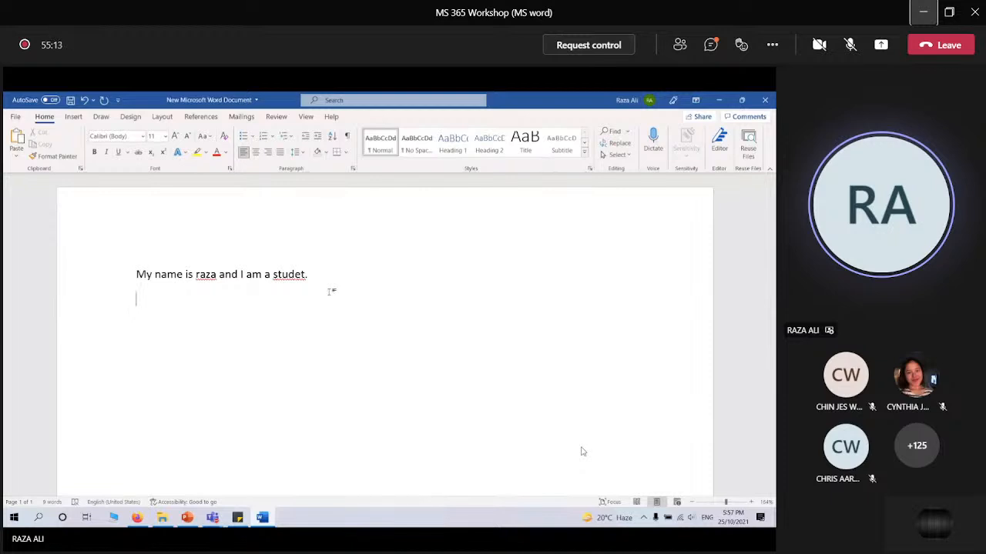
# Duplicate the first sentence onto the second and third lines of the document
pyautogui.write('My name is raza and I am a studet.')
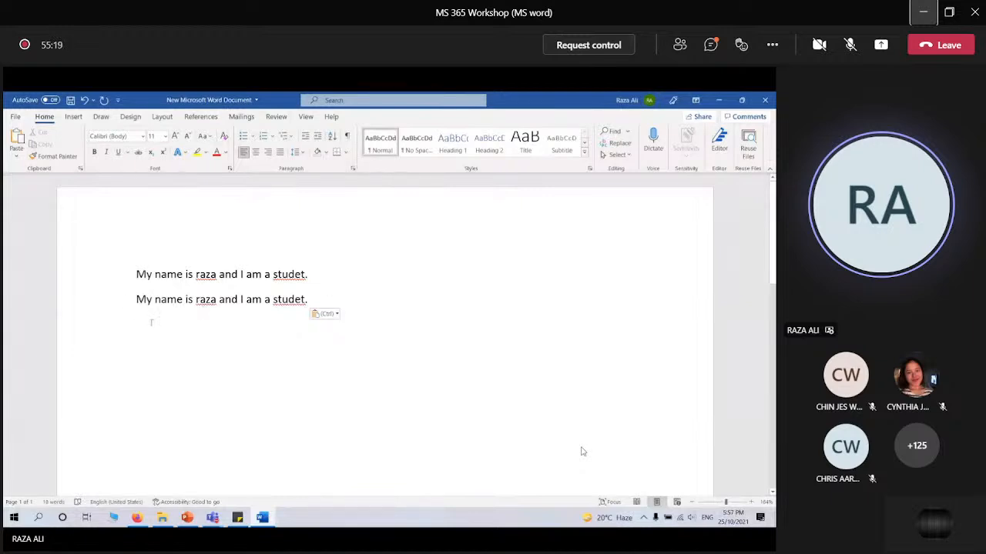
pyautogui.moveTo(137, 299); pyautogui.dragTo(292, 318)
pyautogui.hotkey('ctrl', 'c')
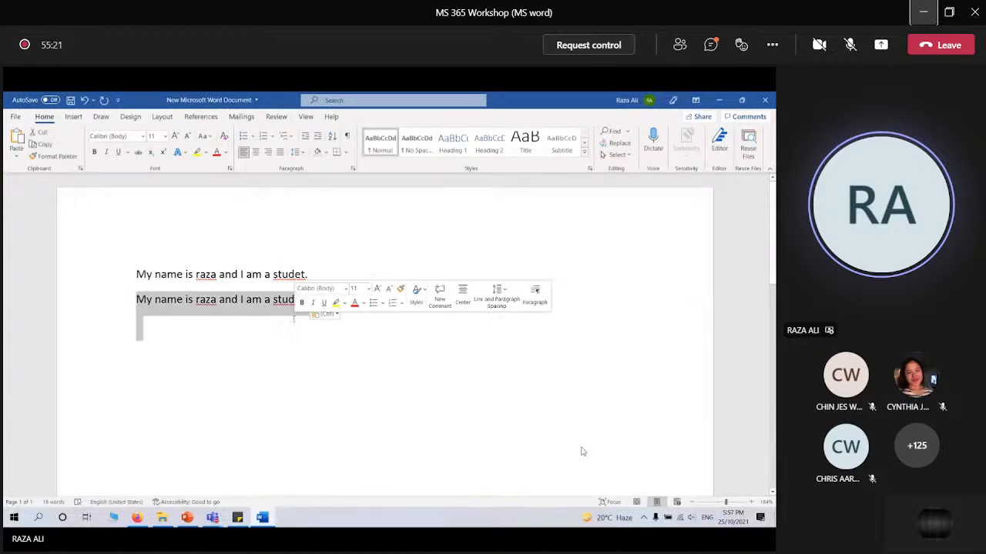
pyautogui.click(160, 336)
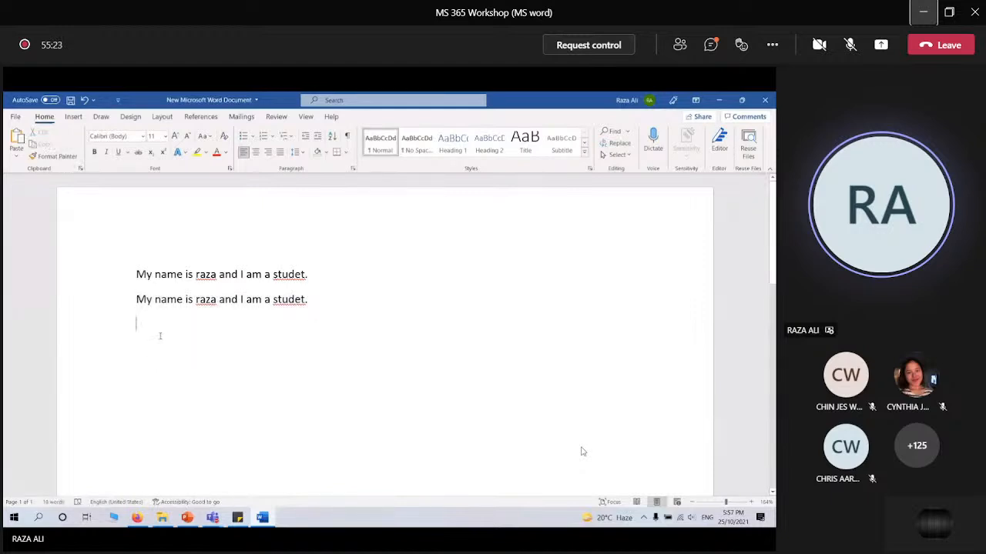
pyautogui.hotkey('ctrl', 'v')
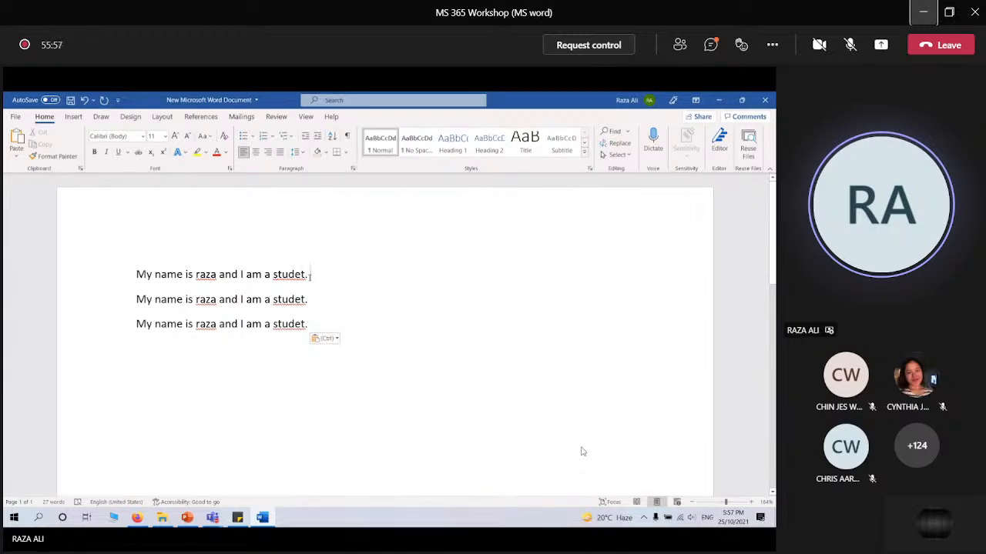
# Make the first sentence bold and italic, and copy its formatting to the second sentence with Format Painter
pyautogui.moveTo(310, 275); pyautogui.dragTo(114, 172)
pyautogui.click(94, 152)
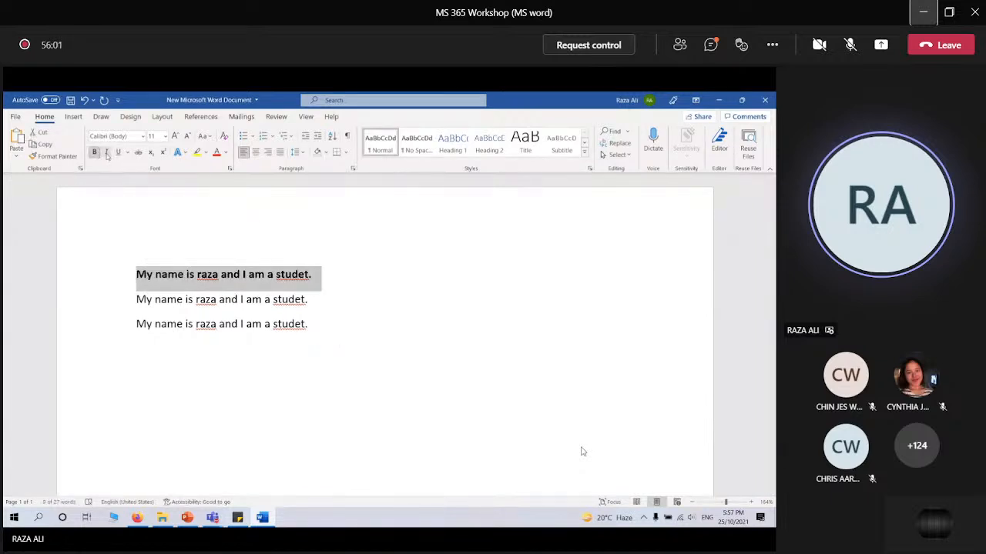
pyautogui.click(105, 152)
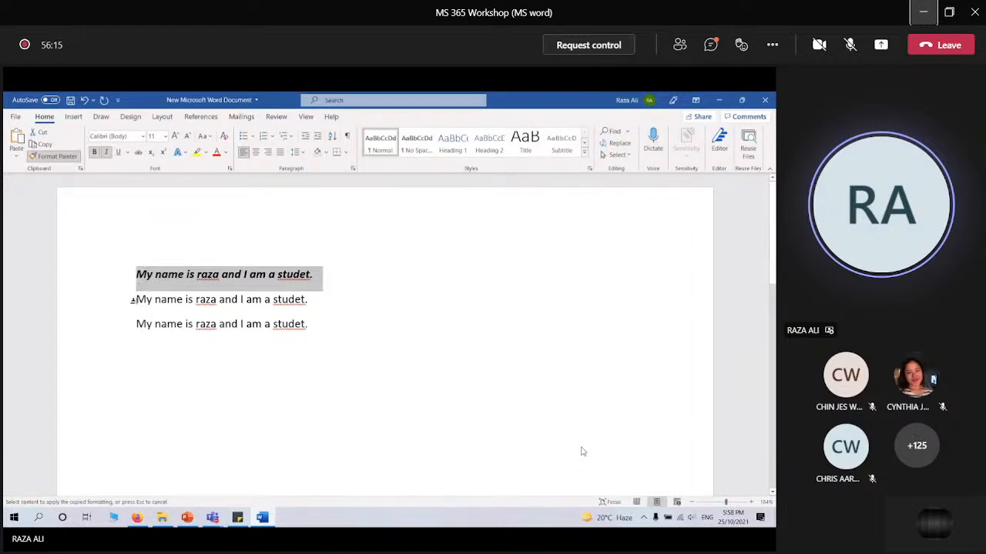
pyautogui.moveTo(132, 301); pyautogui.dragTo(308, 302)
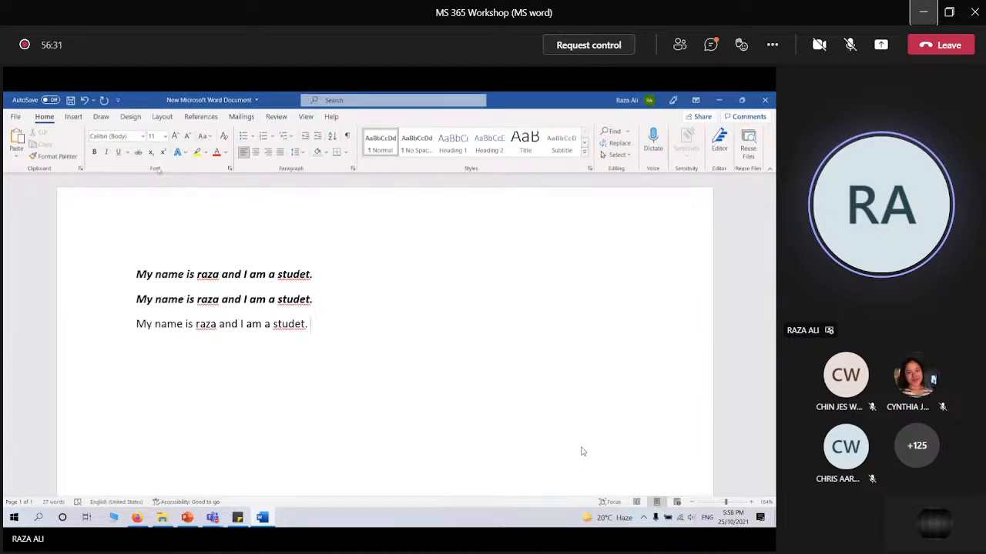
# Undo the copied formatting on the second sentence and the bold and italic on the first sentence
pyautogui.moveTo(317, 307); pyautogui.dragTo(132, 258)
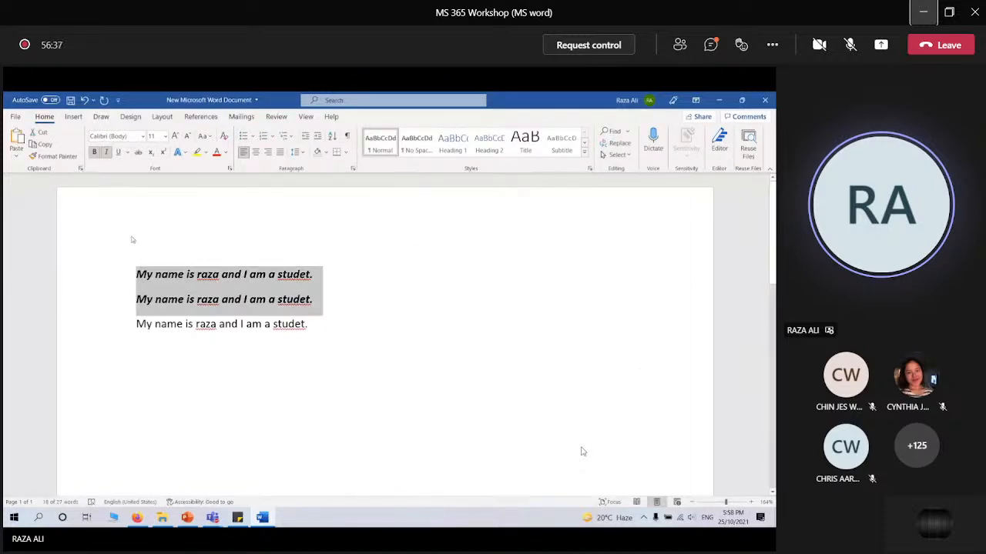
pyautogui.hotkey('ctrl', 'z')
pyautogui.hotkey('ctrl', 'z')
pyautogui.hotkey('ctrl', 'z')
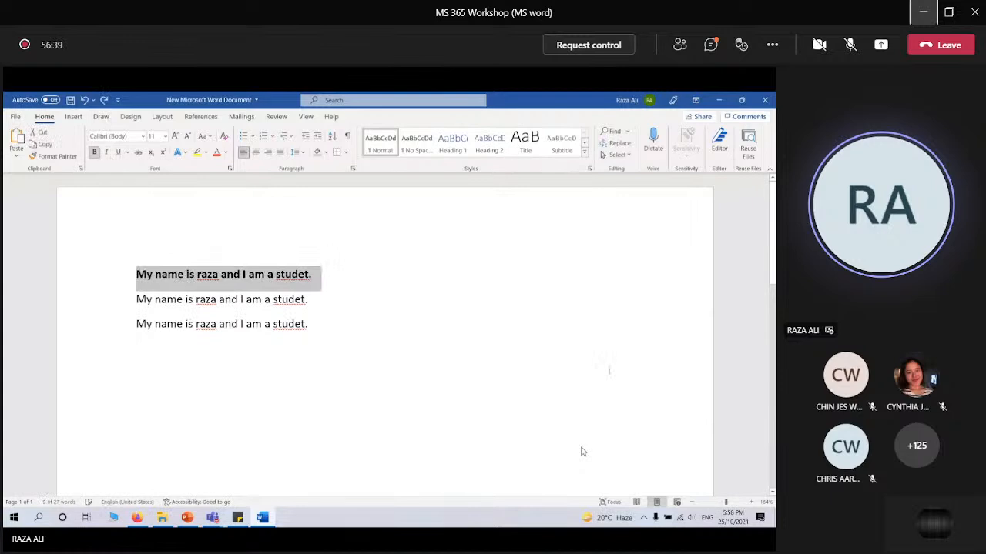
pyautogui.hotkey('ctrl', 'z')
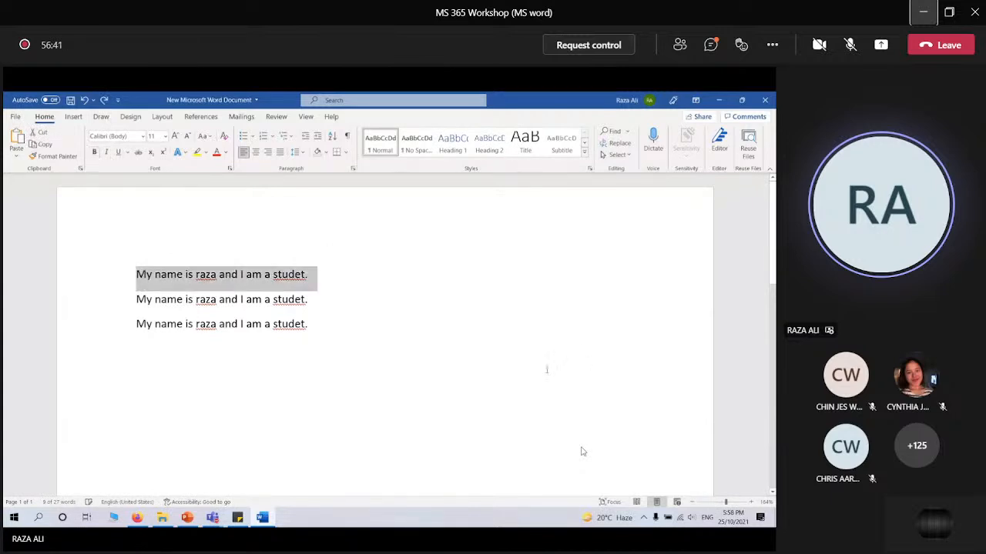
# Set the first sentence in Times New Roman at font size 20
pyautogui.click(143, 136)
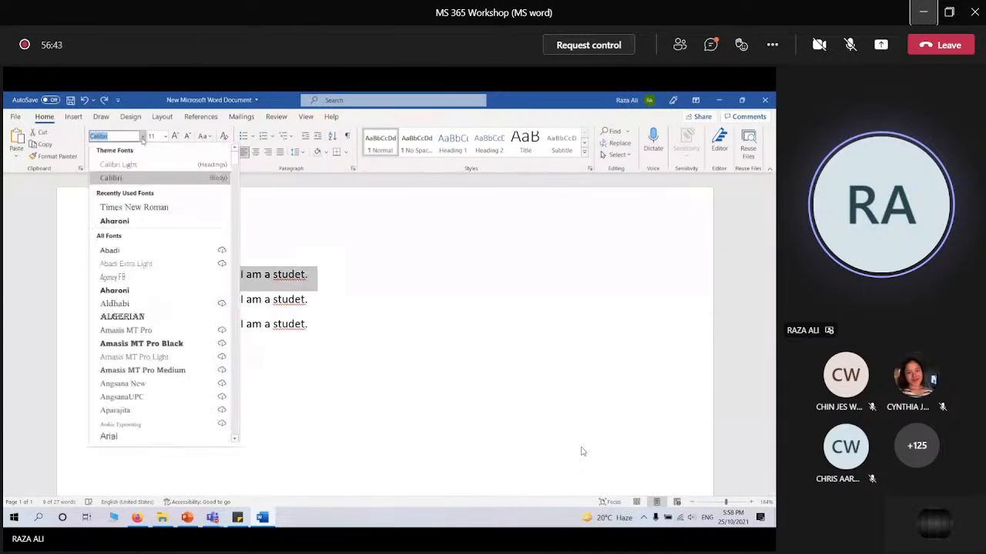
pyautogui.click(166, 208)
pyautogui.click(375, 307)
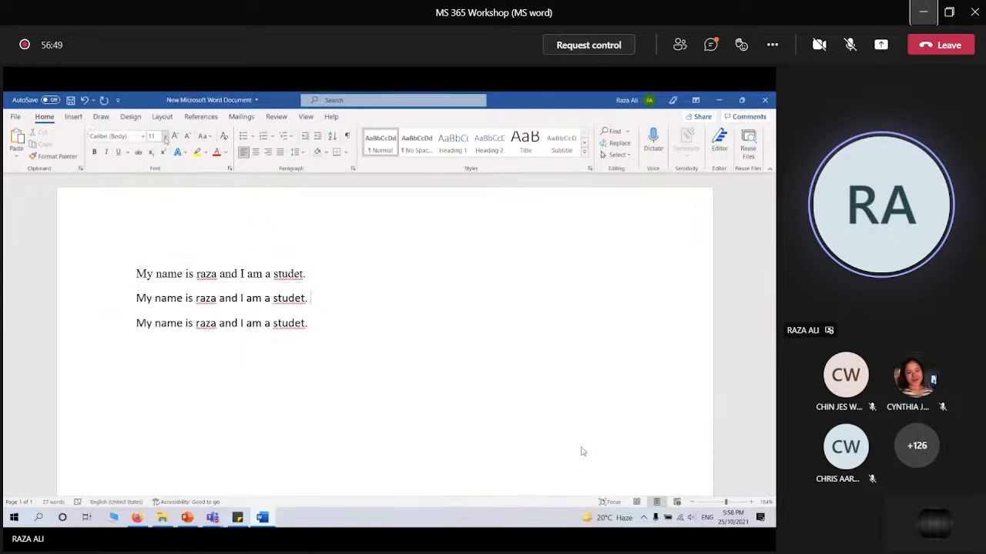
pyautogui.moveTo(316, 273); pyautogui.dragTo(136, 272)
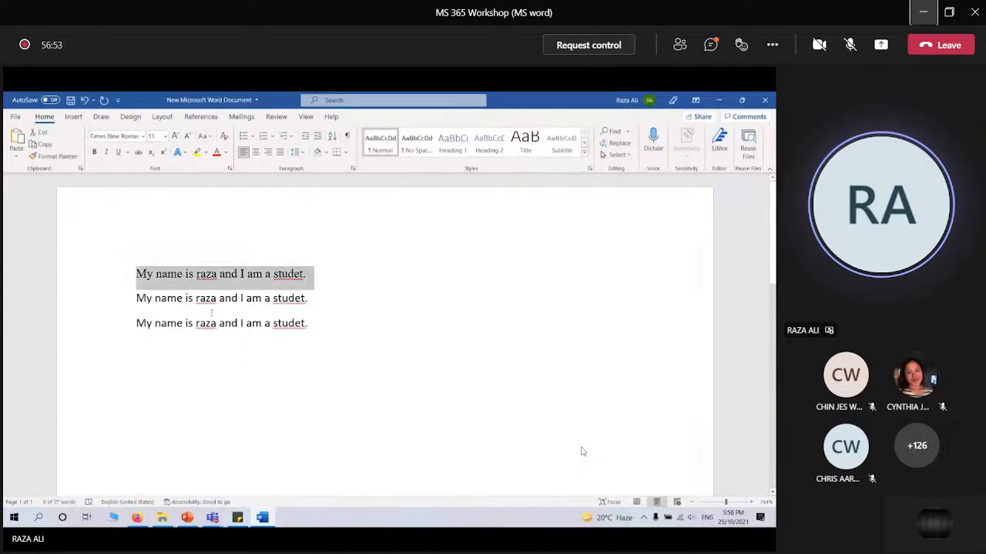
pyautogui.click(163, 137)
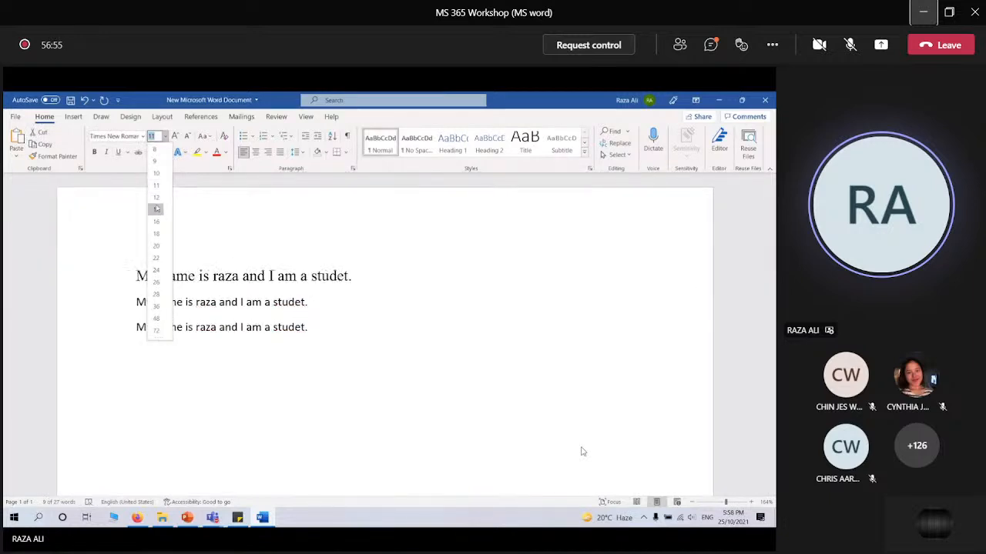
pyautogui.click(157, 247)
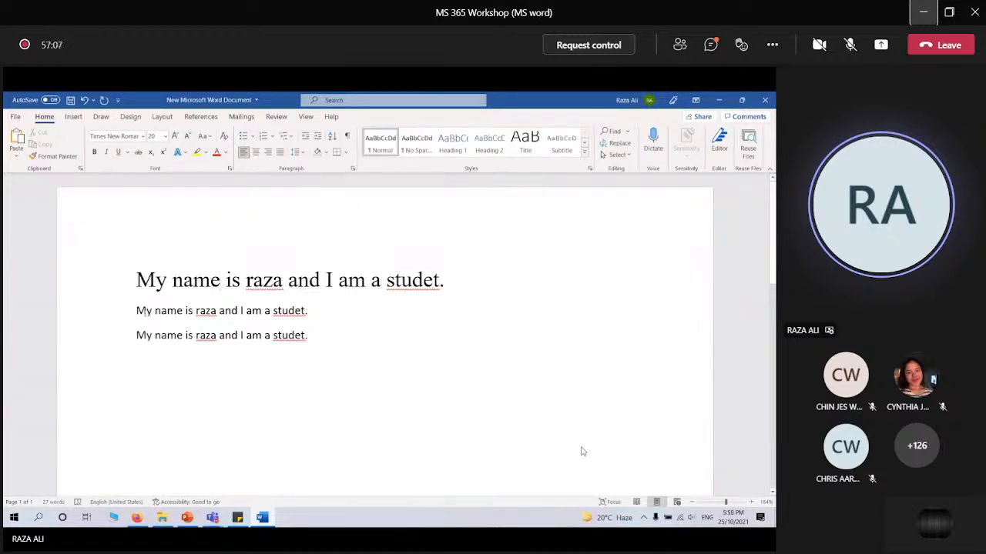
# Enlarge the second sentence stepwise to font size 26
pyautogui.moveTo(138, 311); pyautogui.dragTo(306, 313)
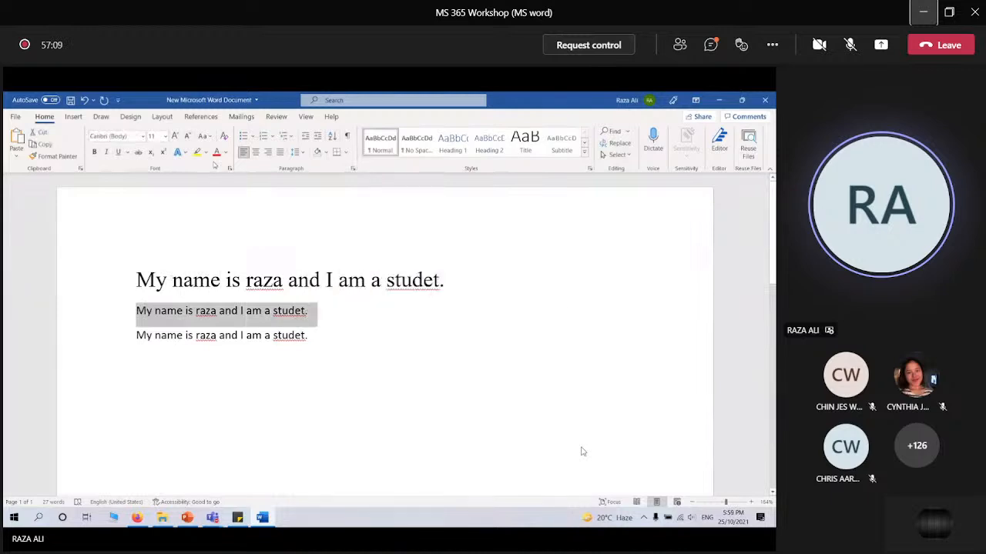
pyautogui.click(176, 136)
pyautogui.click(176, 136)
pyautogui.click(175, 137)
pyautogui.click(176, 137)
pyautogui.click(175, 137)
pyautogui.click(175, 137)
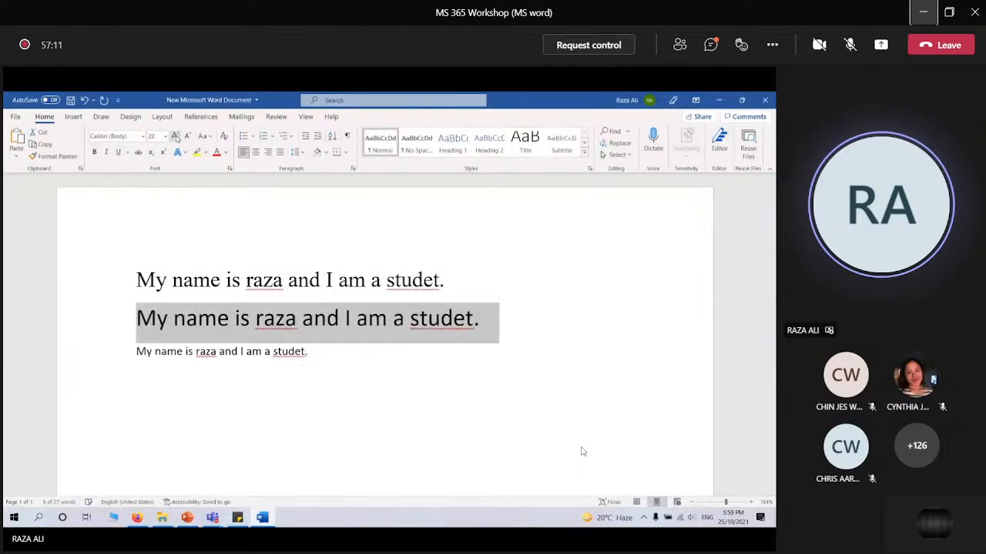
pyautogui.click(176, 137)
pyautogui.click(175, 137)
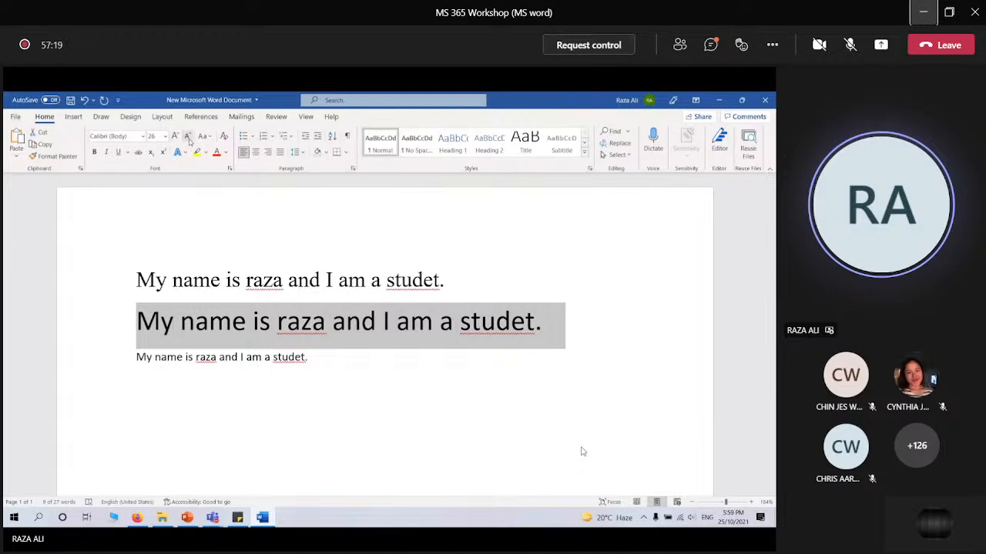
# Shrink the second sentence stepwise to font size 11
pyautogui.click(188, 136)
pyautogui.click(187, 136)
pyautogui.click(187, 137)
pyautogui.click(187, 136)
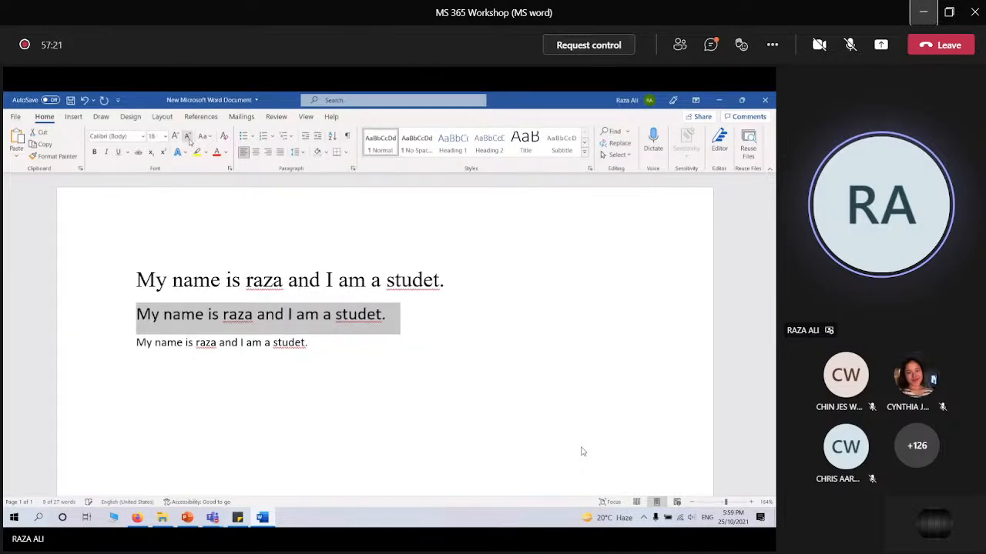
pyautogui.click(187, 137)
pyautogui.click(187, 136)
pyautogui.click(187, 137)
pyautogui.click(187, 136)
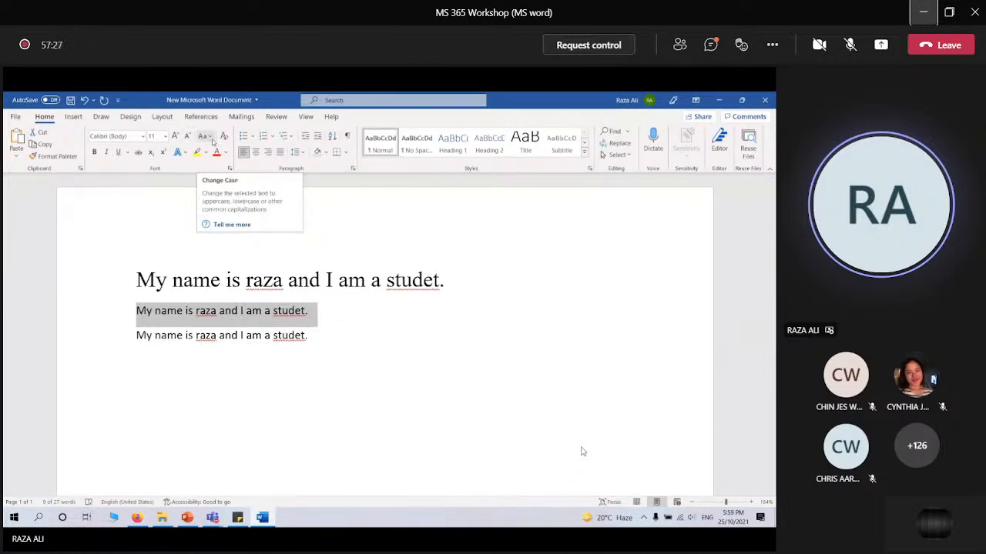
# Change the second sentence's case to lowercase, followed by UPPERCASE
pyautogui.click(210, 136)
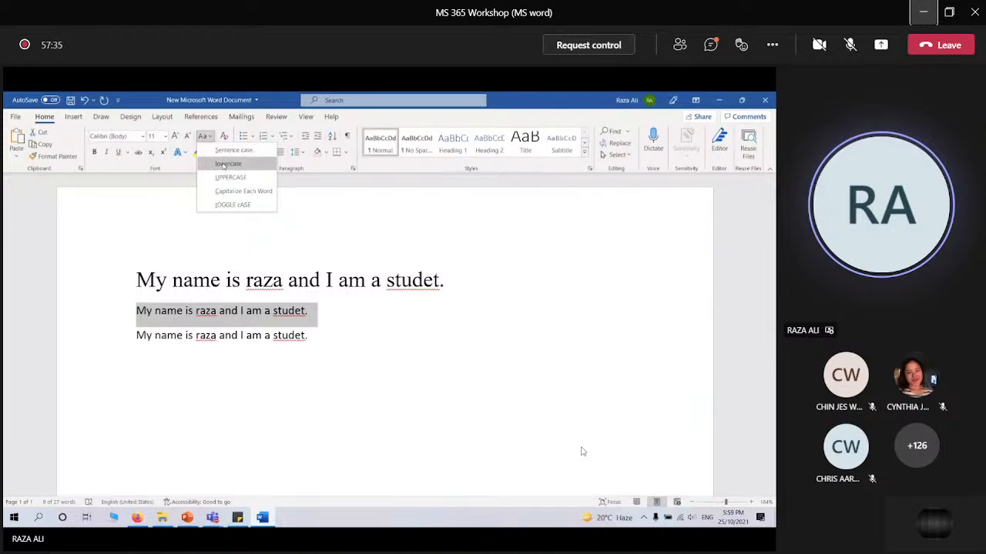
pyautogui.click(224, 166)
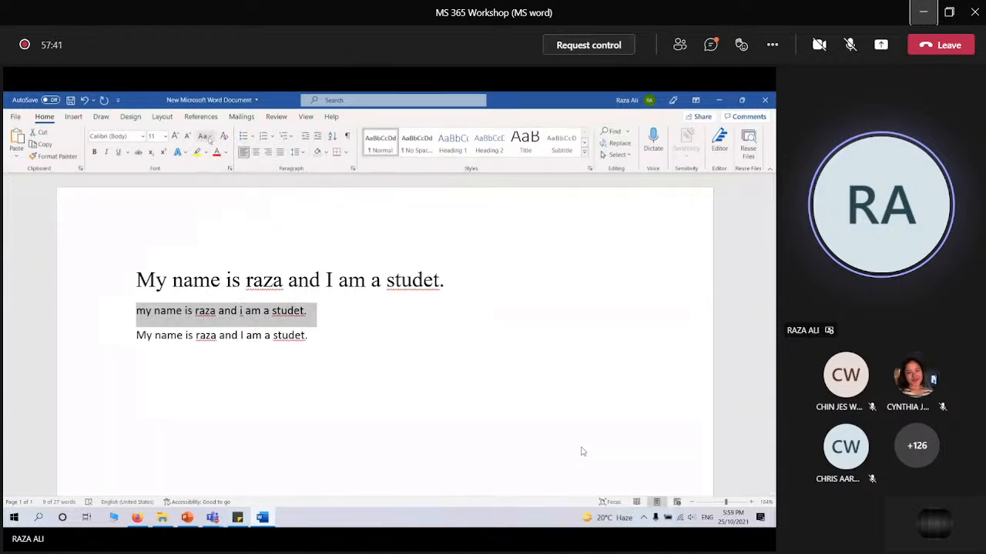
pyautogui.click(208, 137)
pyautogui.click(221, 178)
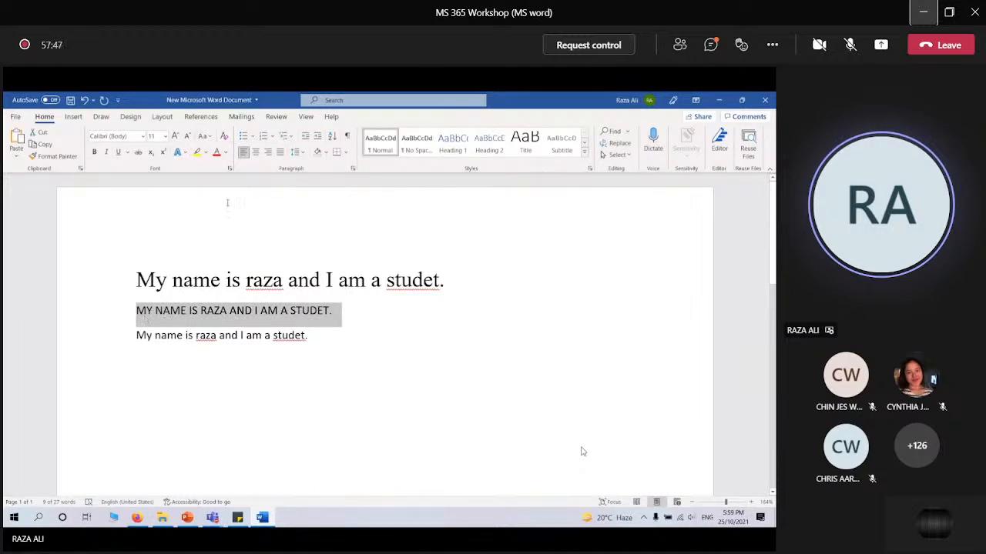
# Change the second sentence's case to Capitalize Each Word
pyautogui.click(208, 136)
pyautogui.click(226, 192)
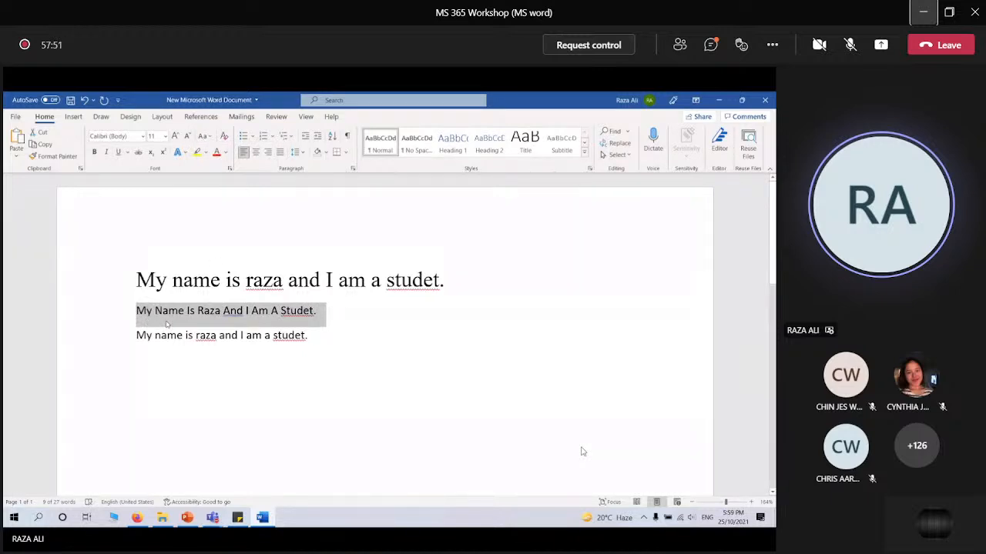
# Change the second sentence's case to tOGGLE cASE, followed by Sentence case
pyautogui.click(206, 137)
pyautogui.click(231, 206)
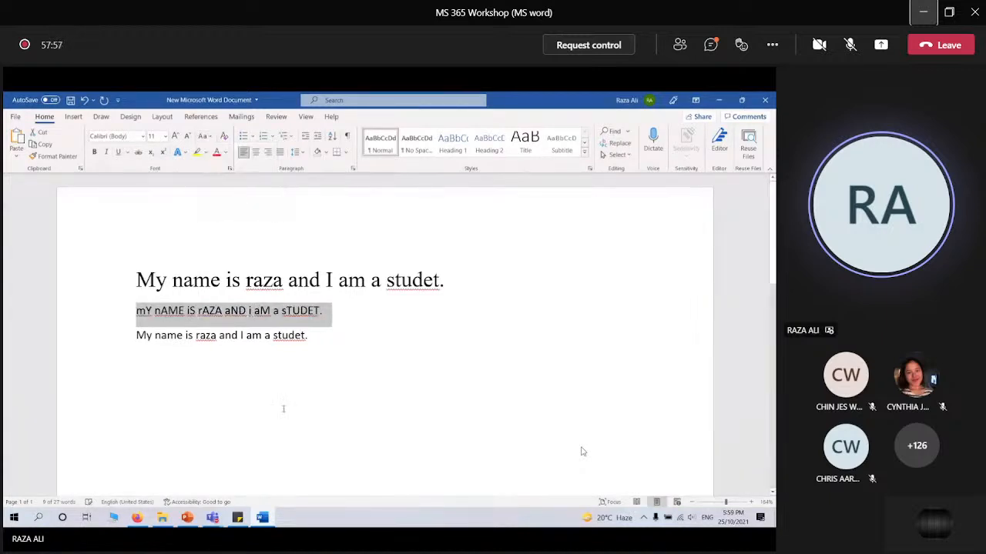
pyautogui.click(213, 136)
pyautogui.click(224, 150)
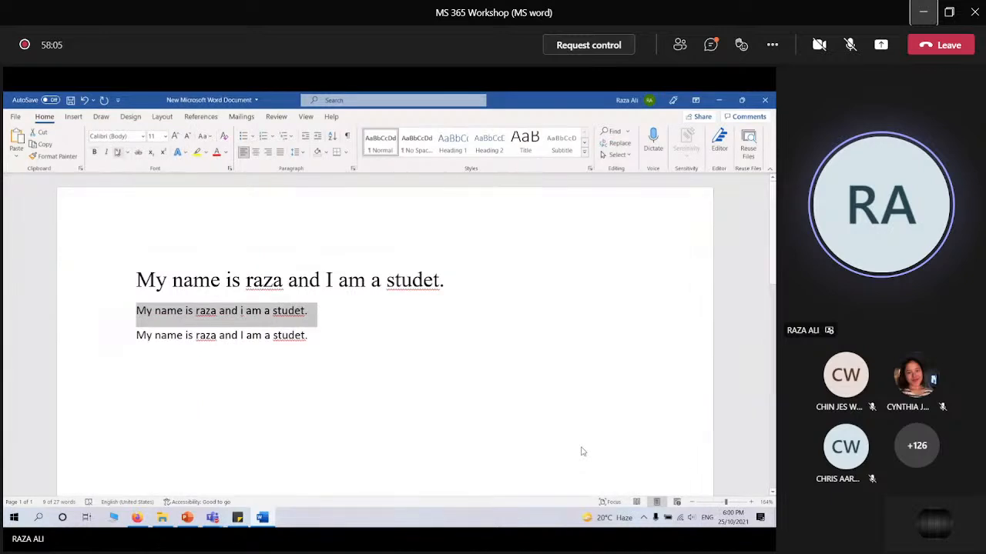
# Make the second sentence bold and italic, and give it a dashed underline
pyautogui.click(93, 151)
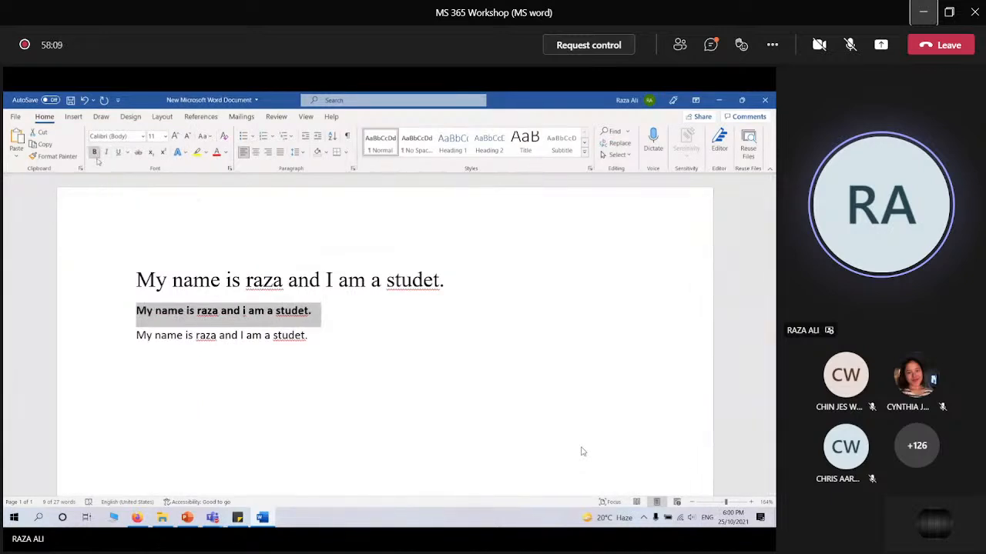
pyautogui.click(106, 152)
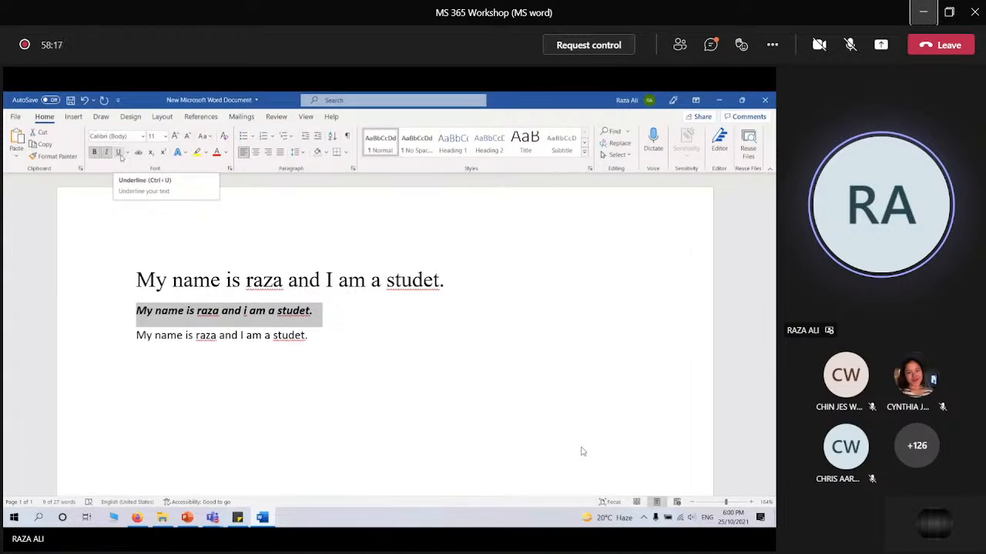
pyautogui.click(119, 152)
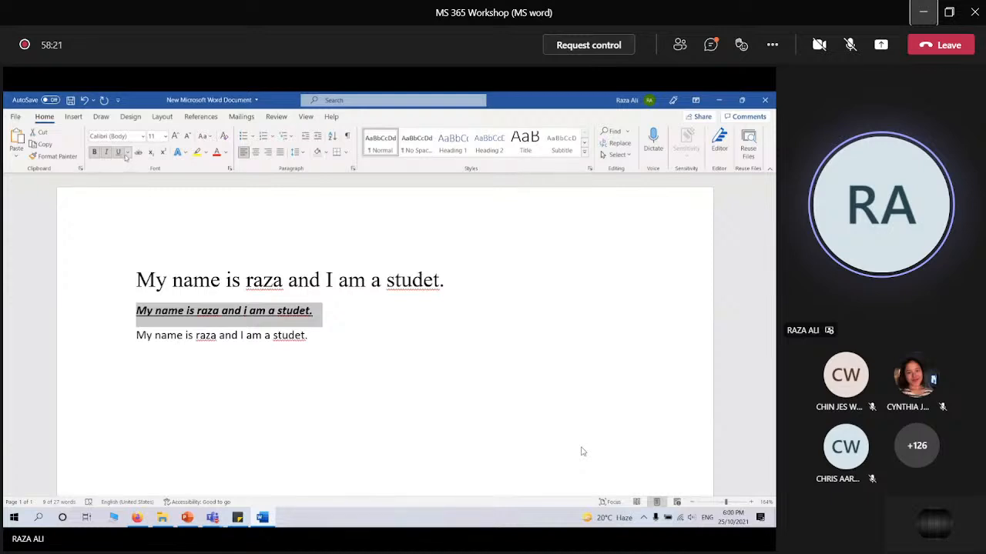
pyautogui.click(128, 152)
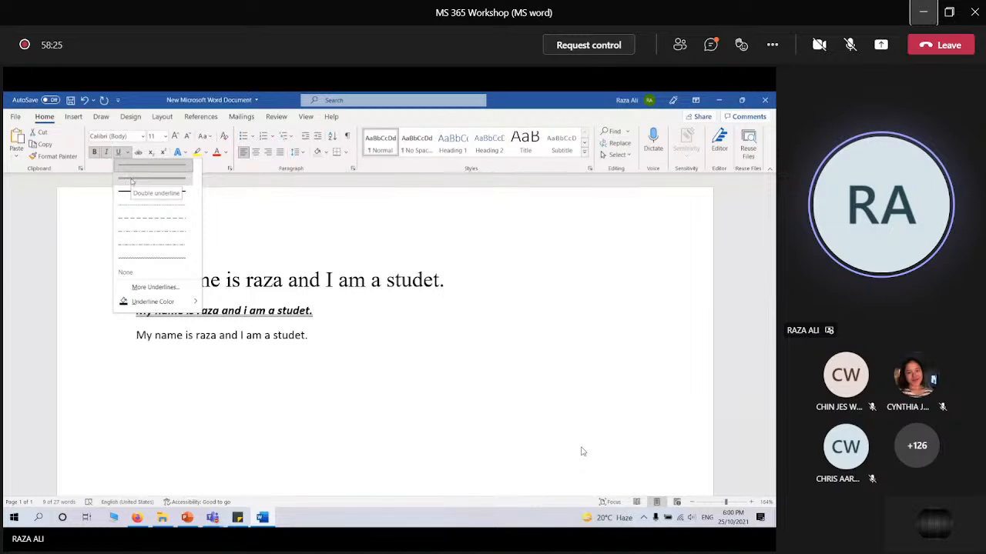
pyautogui.click(148, 224)
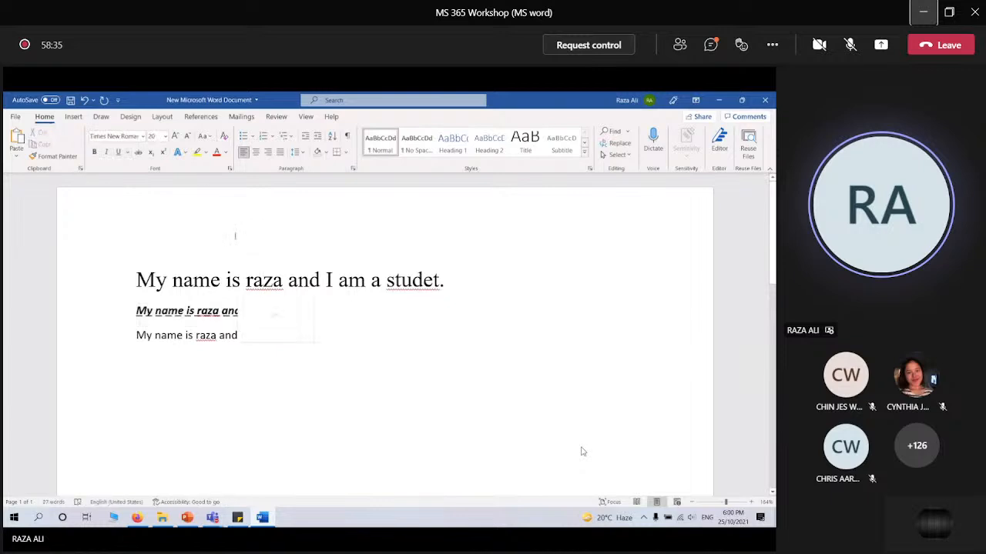
# Undo the strikethrough on the two crossed-out words in the first sentence
pyautogui.rightClick(248, 287)
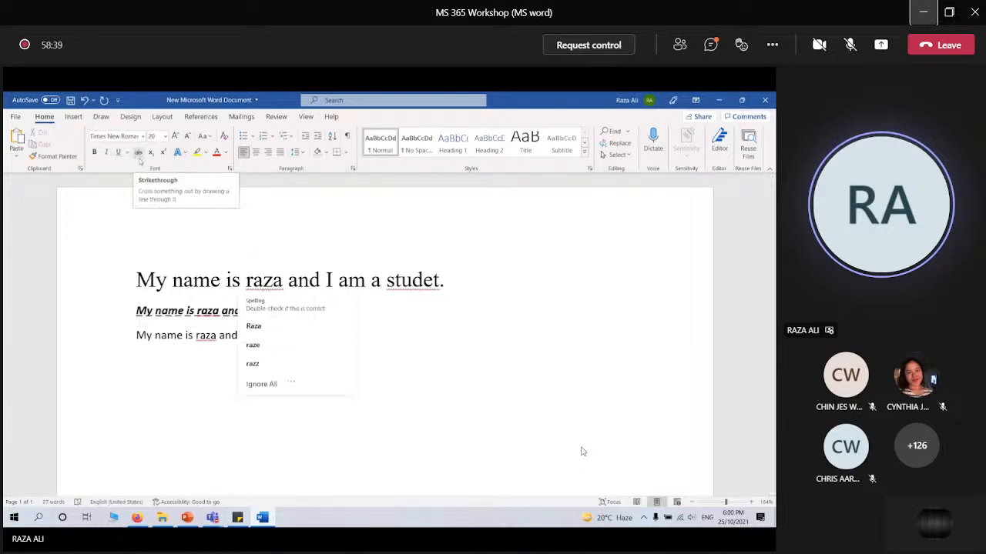
pyautogui.click(242, 260)
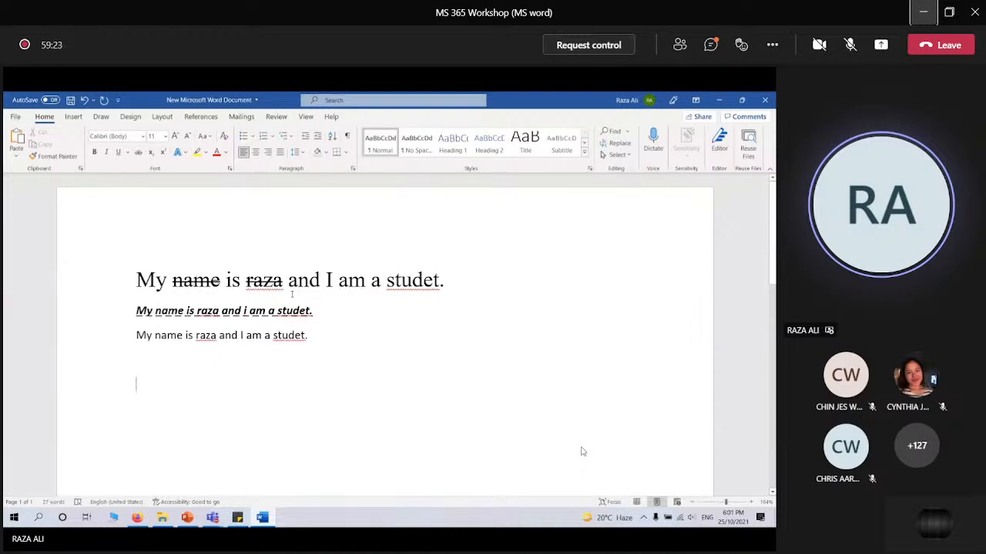
pyautogui.hotkey('ctrl', 'z')
pyautogui.hotkey('ctrl', 'z')
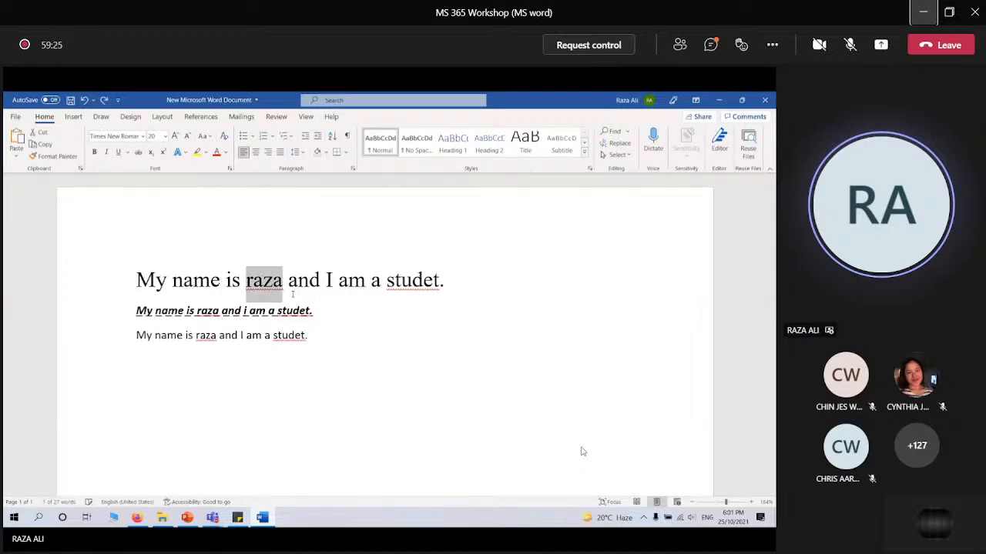
# Add a new line below the third sentence containing H20 with the 2 as a subscript
pyautogui.click(316, 308)
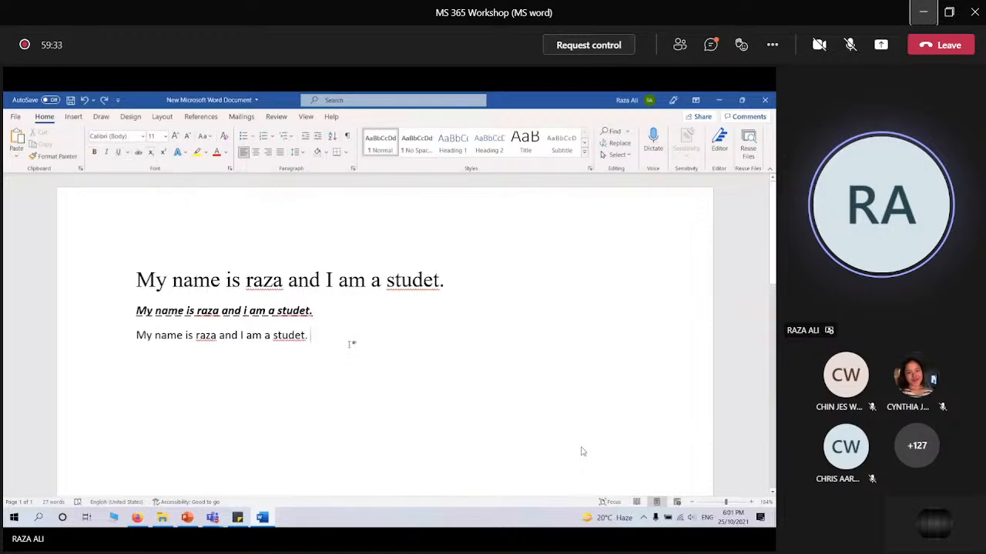
pyautogui.press('Return')
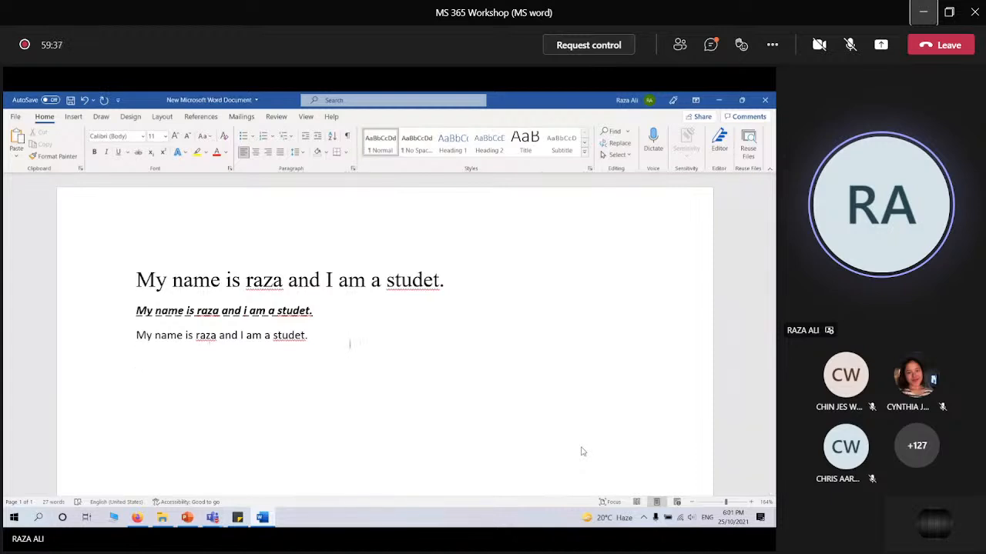
pyautogui.write('H20 (')
# Enter the formula (A+b)2=a2+b2+2ab on the line below the chemical formula
pyautogui.write('A')
pyautogui.write('+b')
pyautogui.write(')')
pyautogui.press('Home')
pyautogui.write('(A+b)2=')
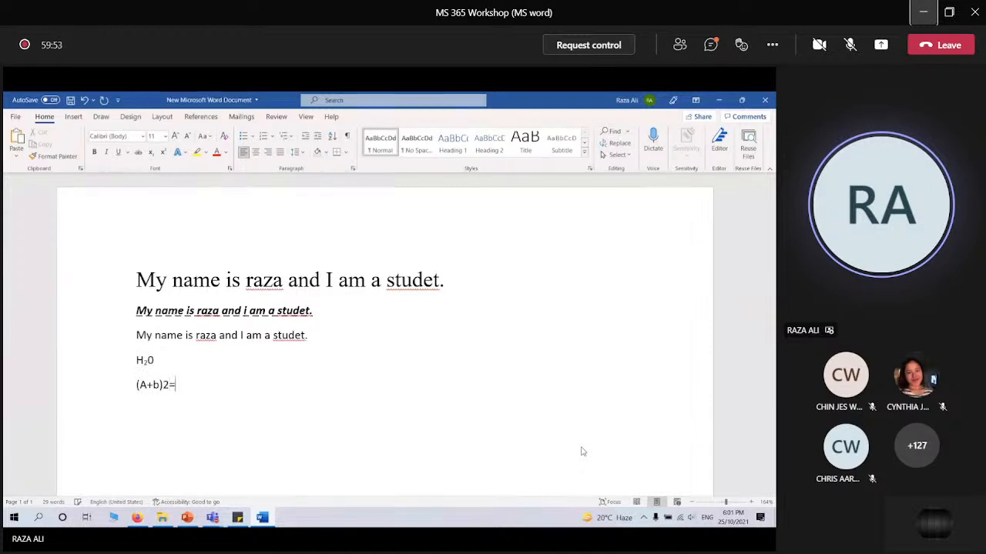
pyautogui.write('a2+b2+2ab')
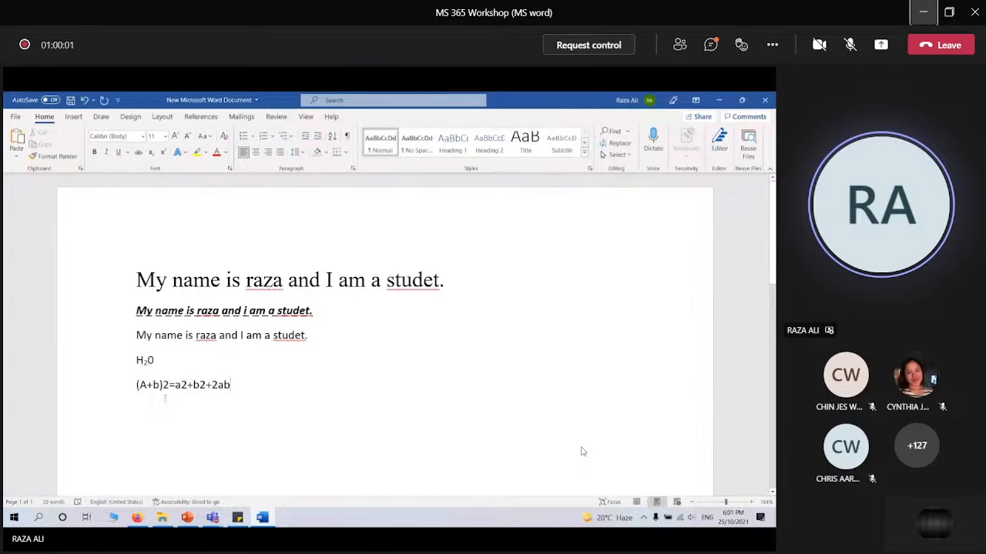
# Superscript the three exponent 2s in the formula and change its capital A to lowercase a
pyautogui.moveTo(163, 389); pyautogui.dragTo(201, 389)
pyautogui.click(163, 151)
pyautogui.click(163, 152)
pyautogui.click(162, 152)
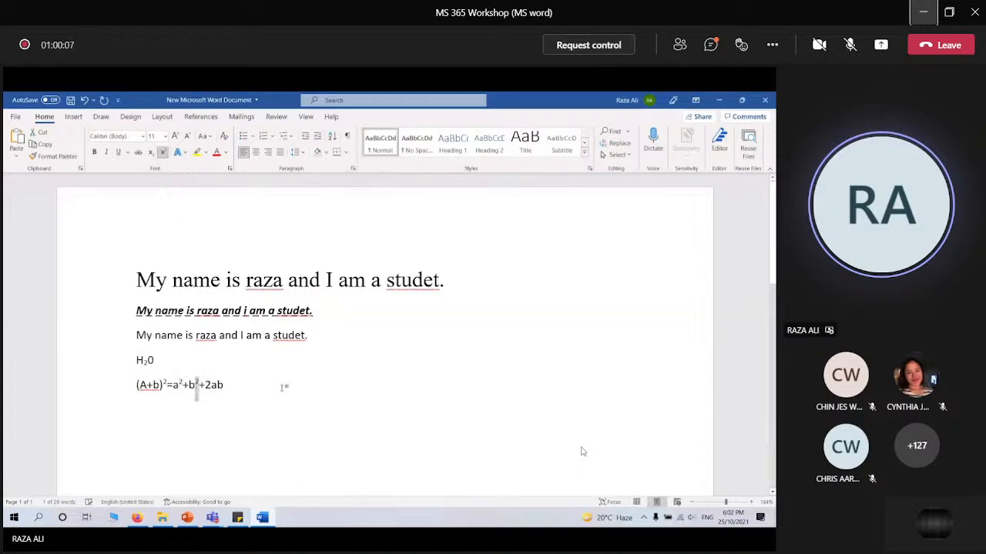
pyautogui.click(284, 387)
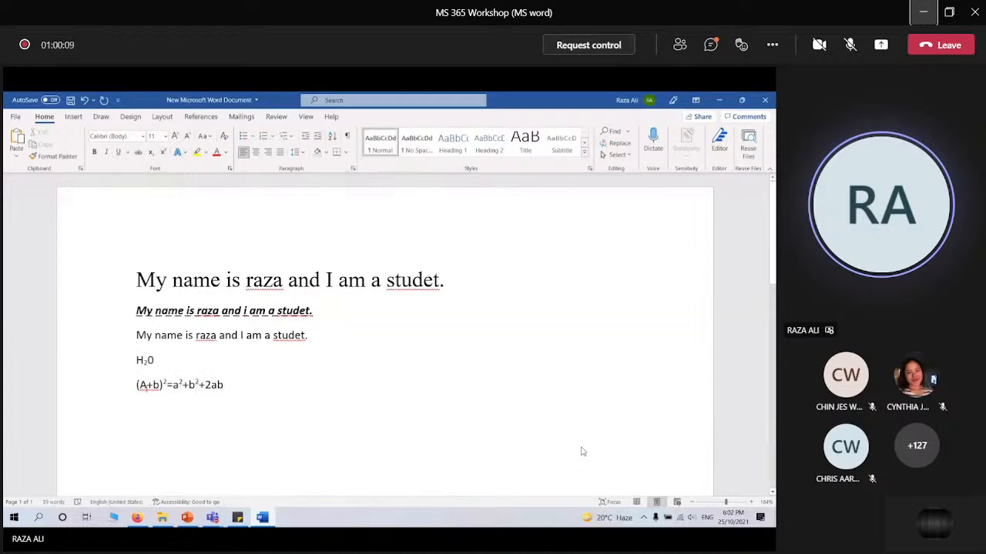
pyautogui.doubleClick(144, 387)
pyautogui.write('a')
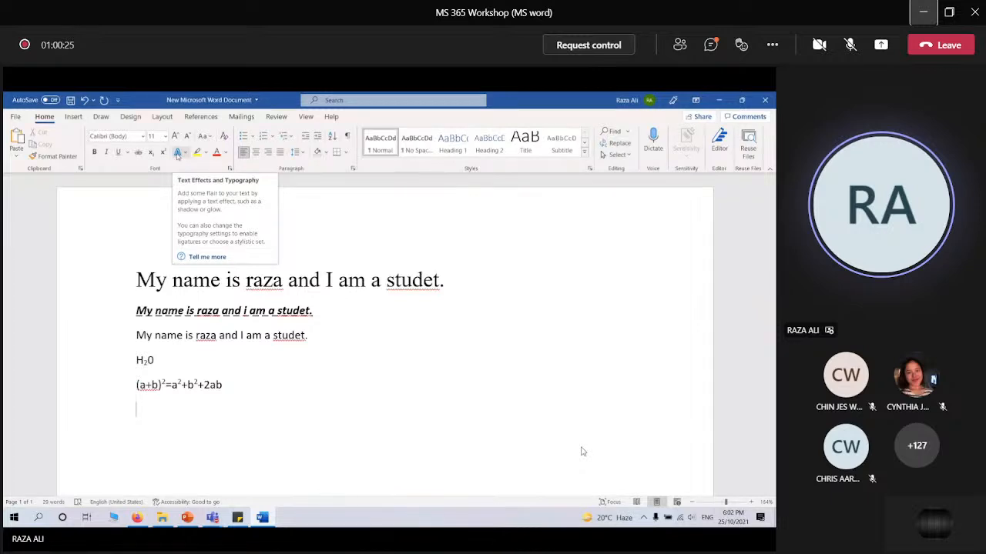
# Apply the blue gradient text effect with reflection to the word "My" in the first sentence
pyautogui.moveTo(136, 281); pyautogui.dragTo(167, 283)
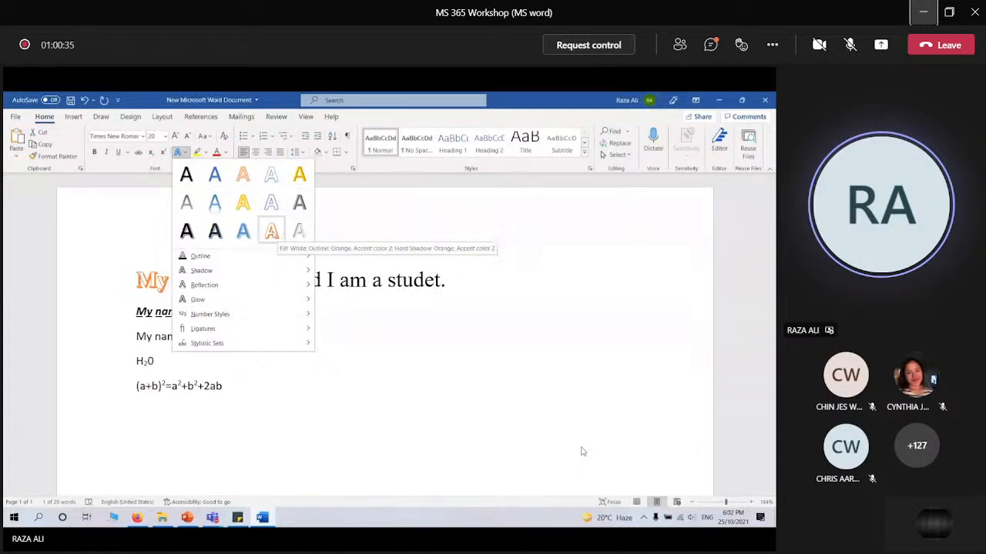
pyautogui.click(219, 206)
pyautogui.click(422, 347)
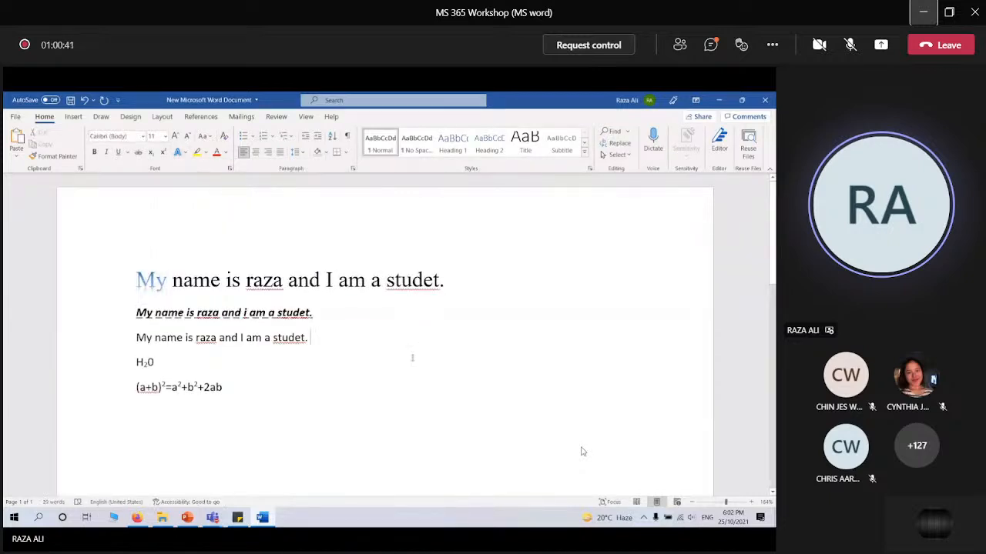
# Highlight the word "studet" in the first sentence in yellow
pyautogui.click(206, 153)
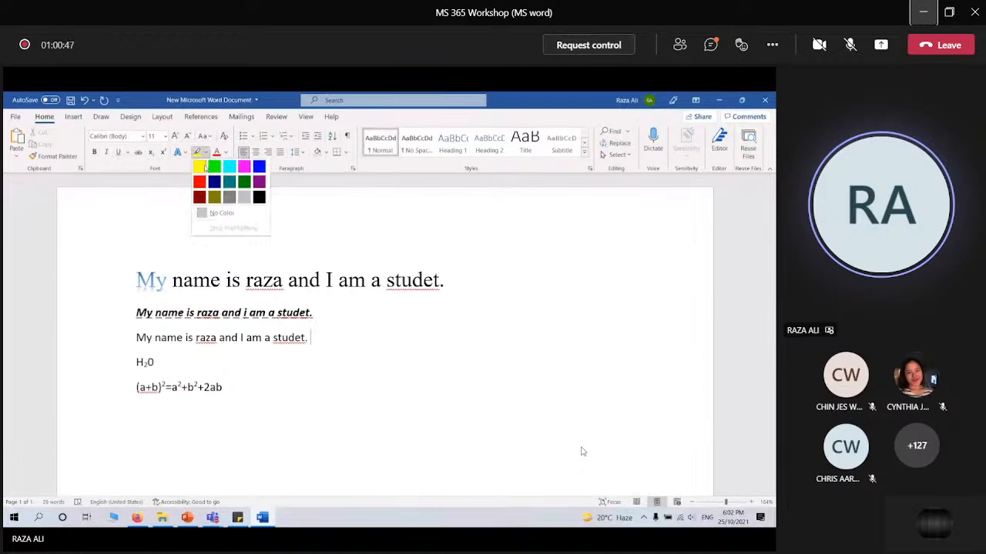
pyautogui.click(542, 290)
pyautogui.moveTo(386, 282); pyautogui.dragTo(439, 282)
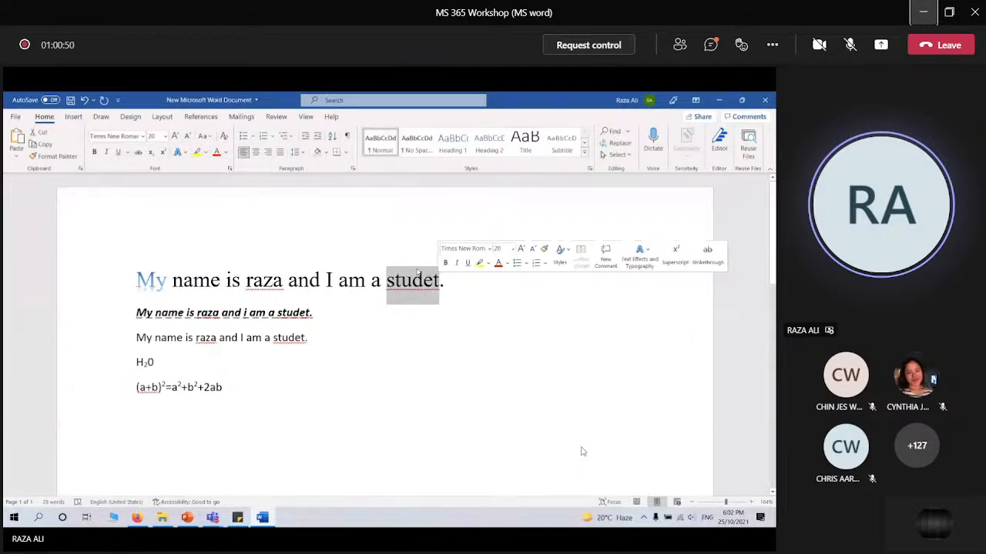
pyautogui.click(198, 152)
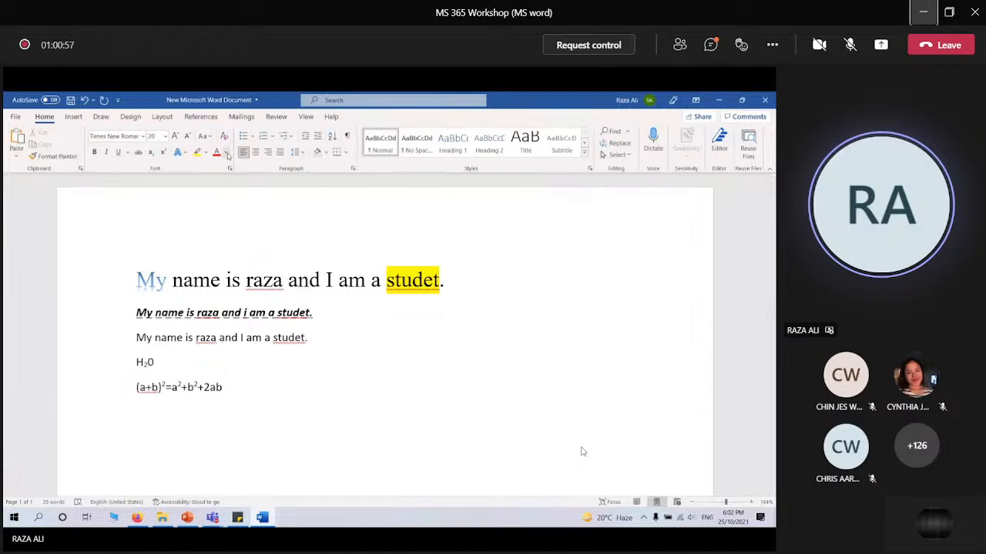
# Set the second sentence's font color to a dark orange theme color
pyautogui.moveTo(311, 313); pyautogui.dragTo(136, 312)
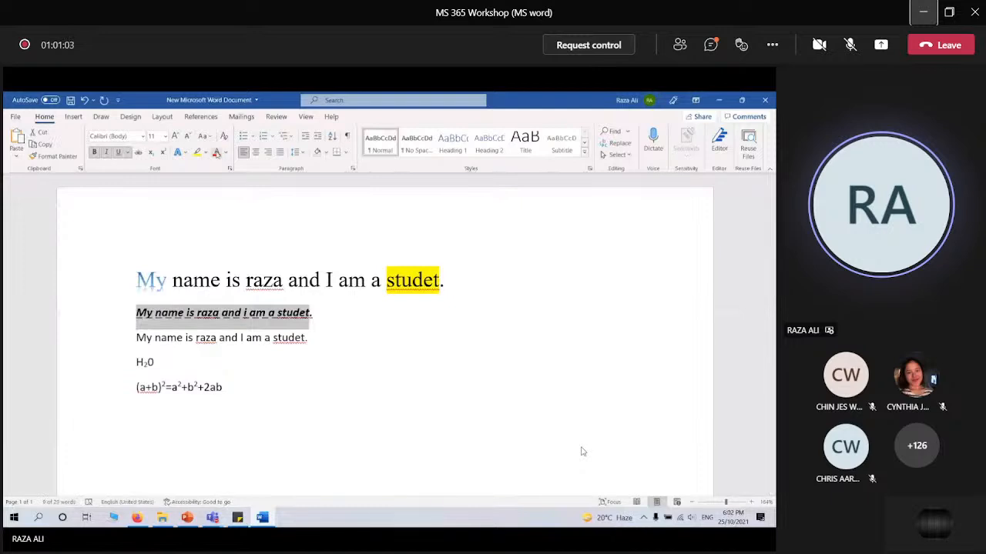
pyautogui.click(221, 153)
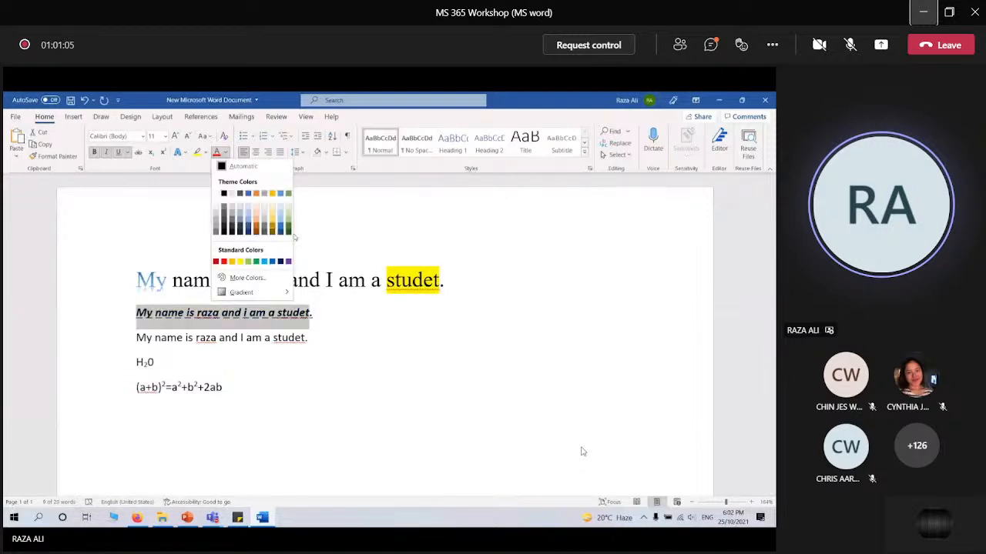
pyautogui.click(256, 227)
pyautogui.click(354, 357)
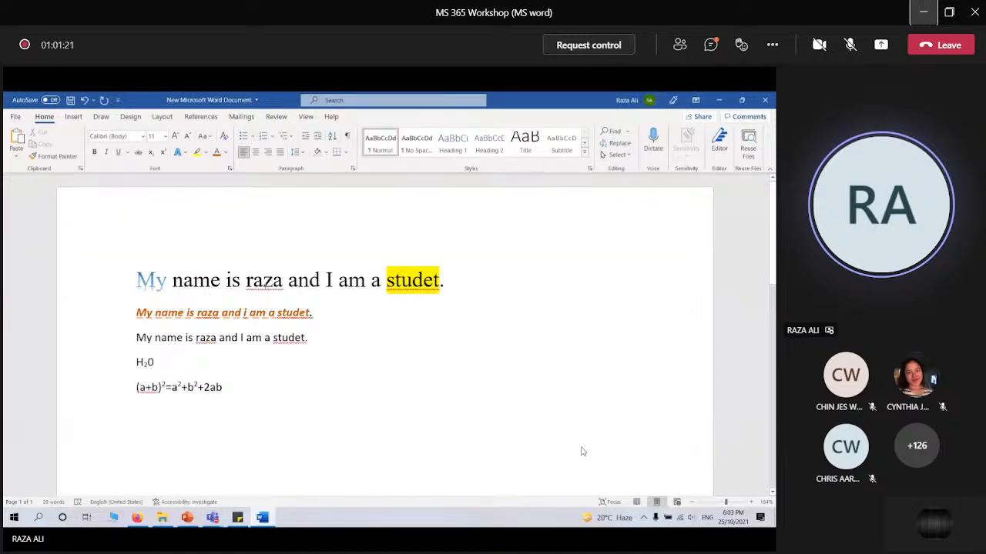
# Correct the misspelled name in the first sentence with the capitalized spelling suggestion
pyautogui.click(266, 283)
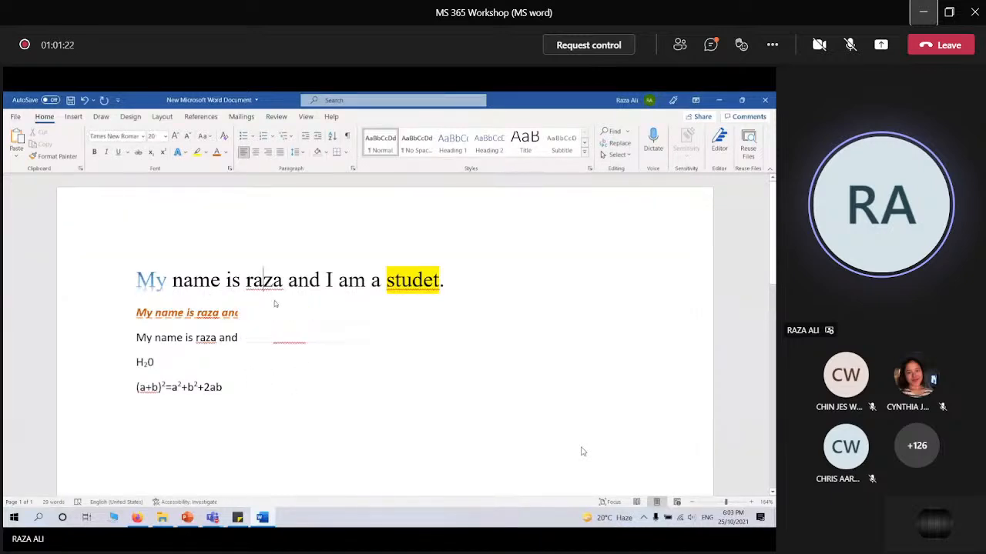
pyautogui.click(358, 391)
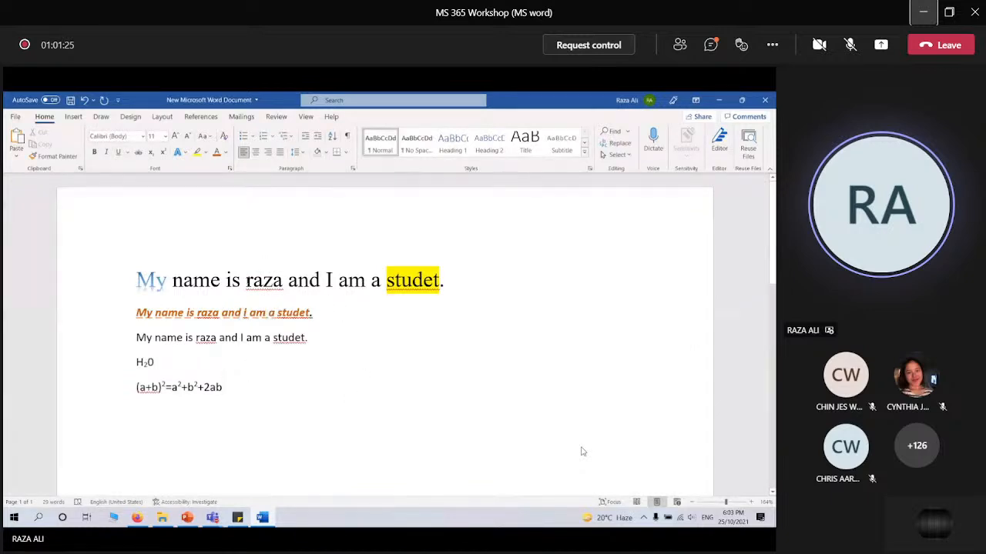
pyautogui.doubleClick(264, 282)
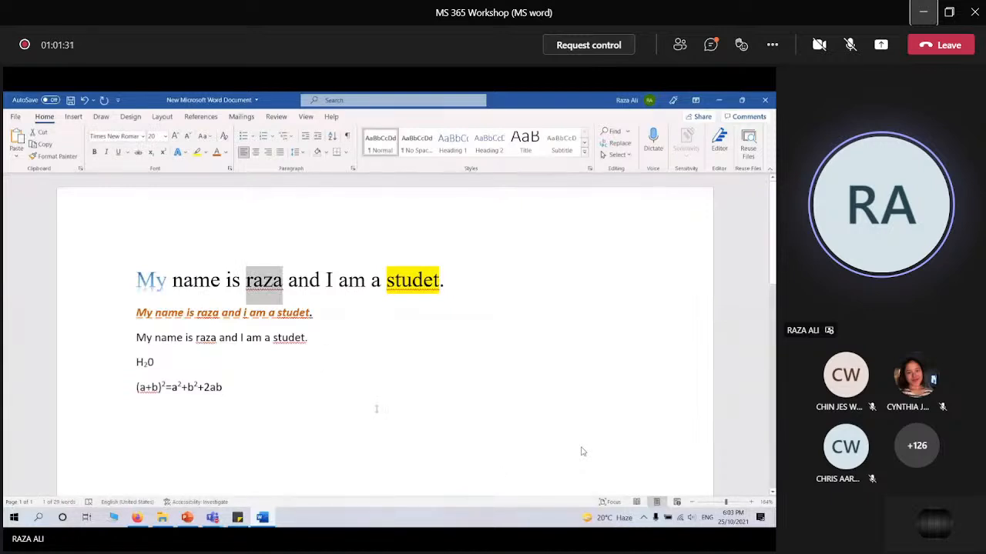
pyautogui.click(292, 304)
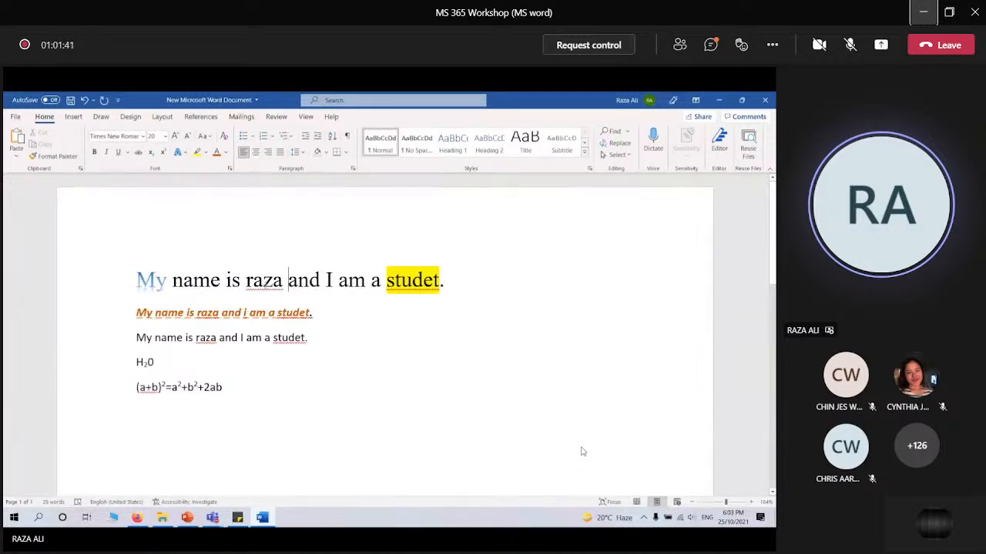
pyautogui.click(264, 281)
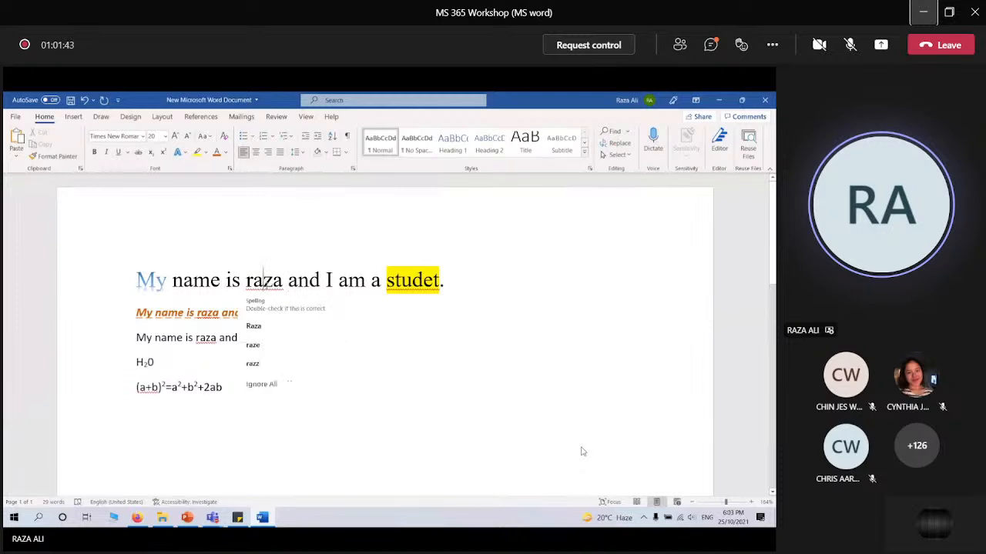
pyautogui.press('Down')
pyautogui.press('Return')
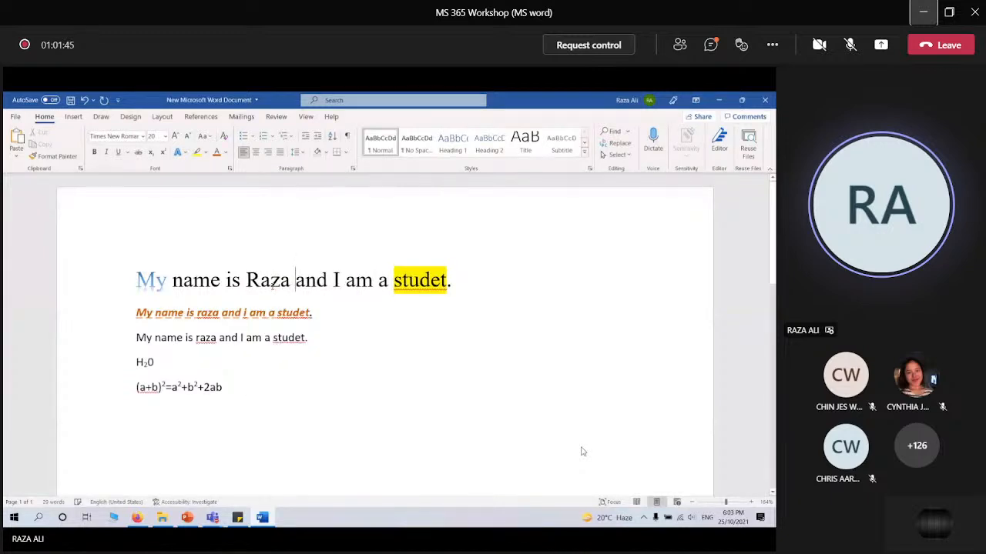
# Correct "studet" to "student" in the first sentence and accept the suggested comma after the name
pyautogui.click(412, 284)
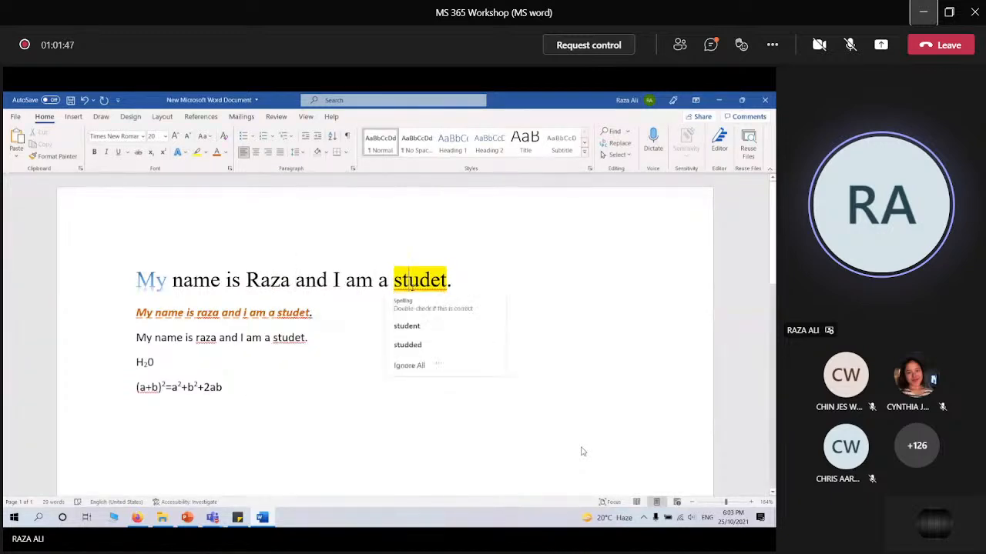
pyautogui.click(414, 331)
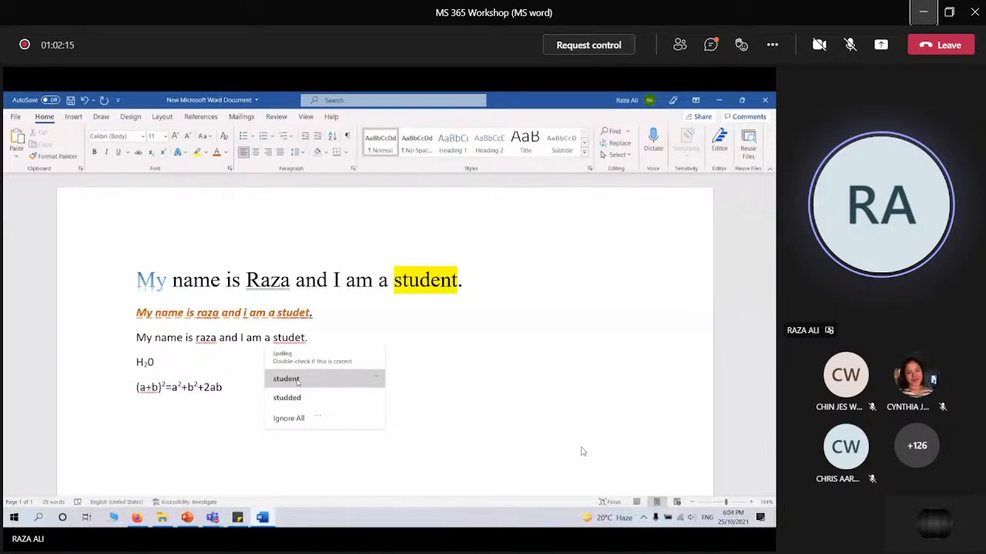
pyautogui.click(242, 439)
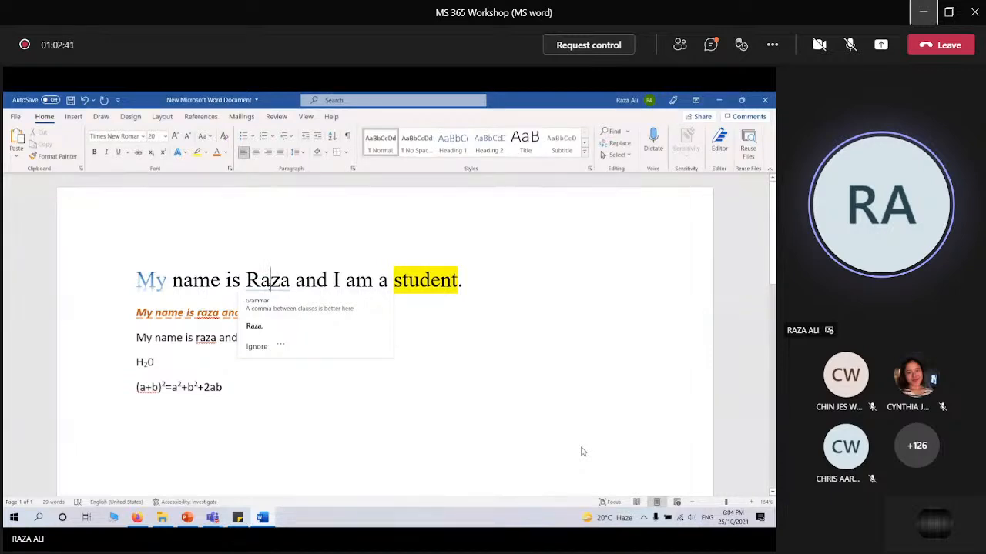
pyautogui.click(266, 329)
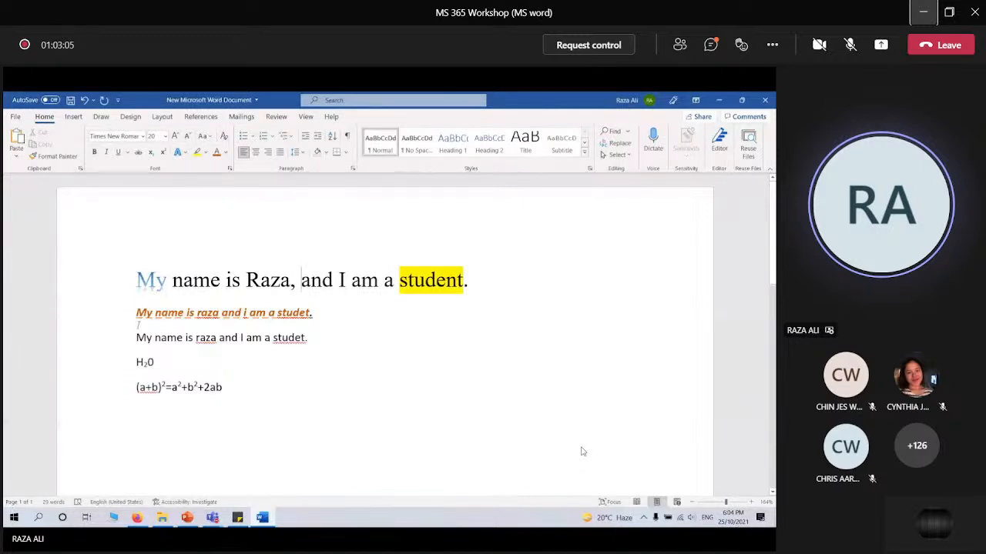
# Format the second and third sentences as a bulleted list with square bullets
pyautogui.moveTo(136, 312); pyautogui.dragTo(311, 344)
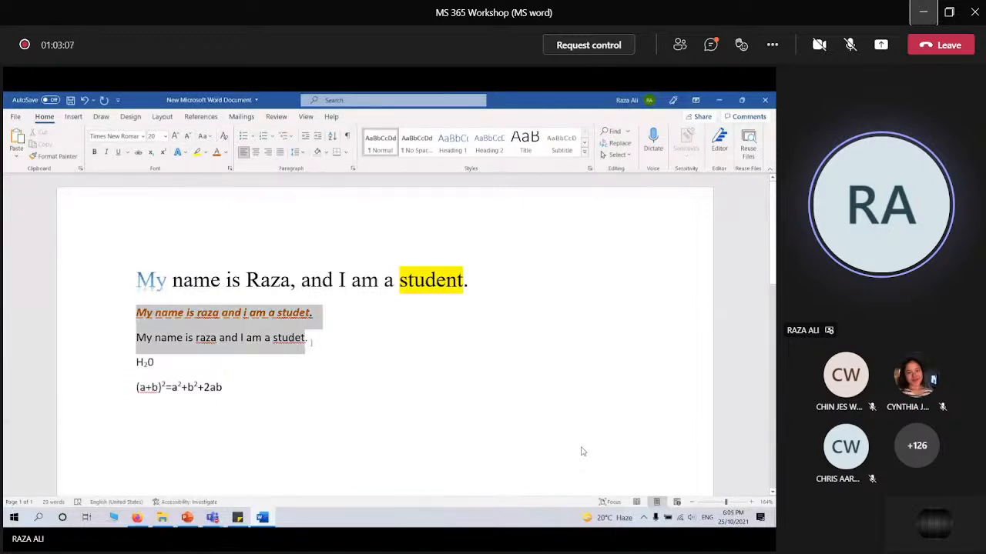
pyautogui.click(245, 138)
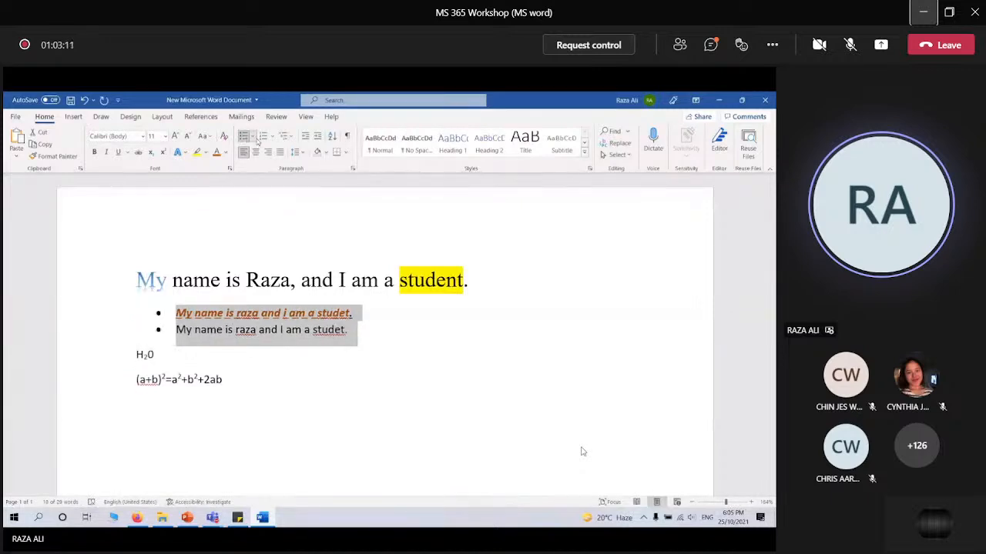
pyautogui.click(258, 142)
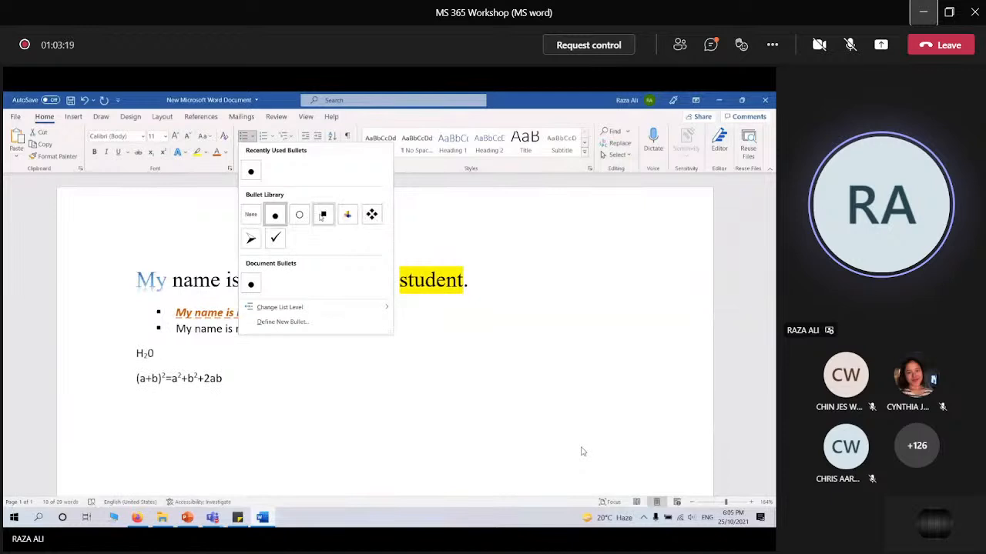
pyautogui.click(322, 215)
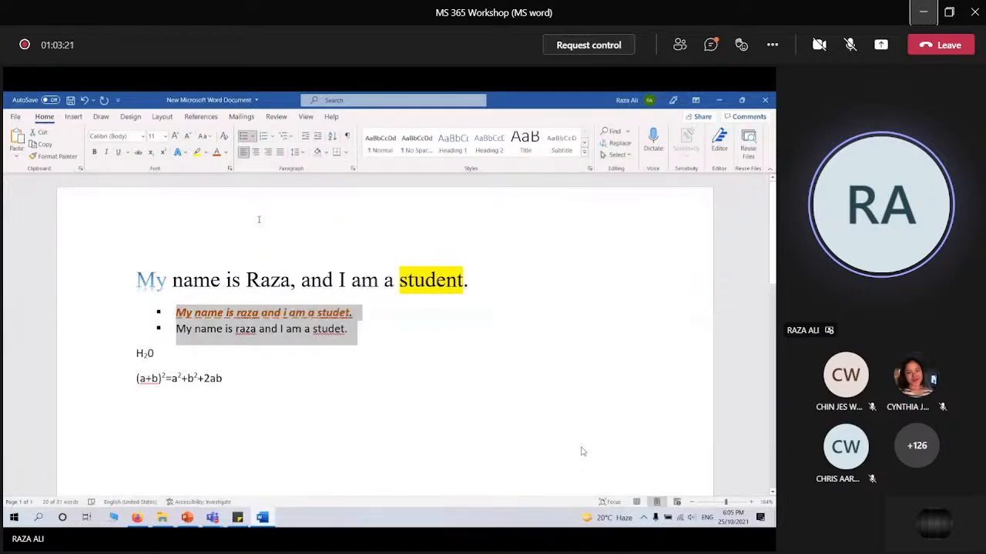
# Change the two-sentence bulleted list to 1. 2. 3. numbering
pyautogui.click(274, 136)
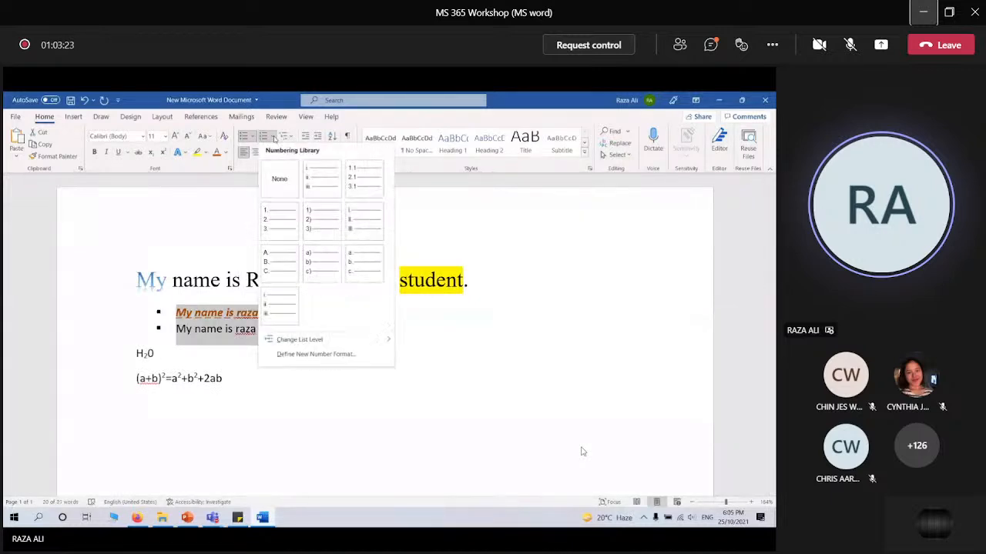
pyautogui.click(280, 224)
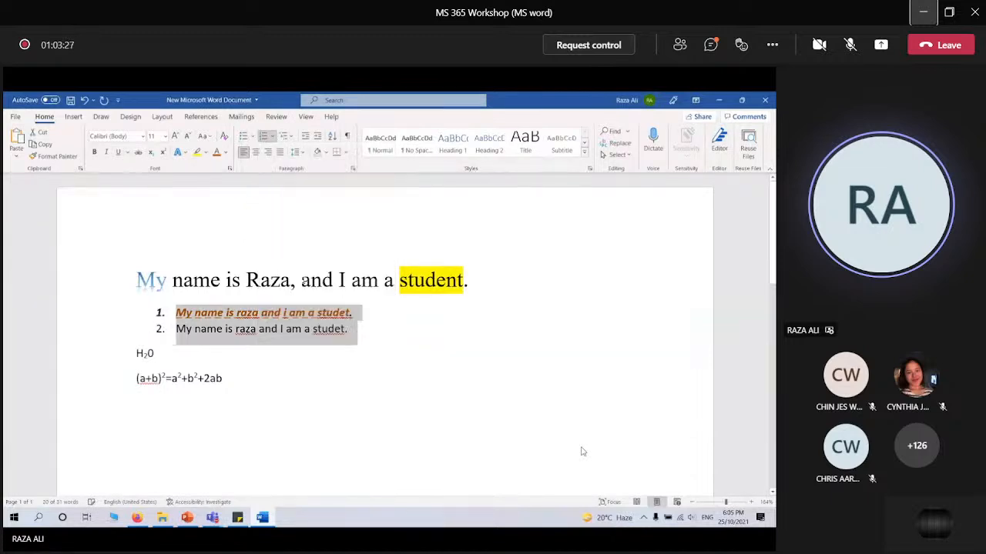
pyautogui.click(370, 329)
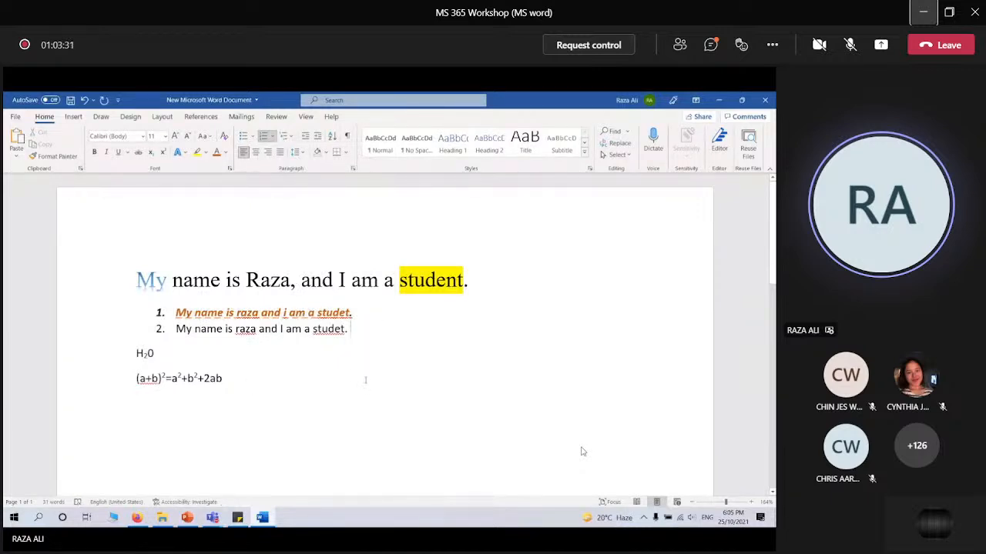
# Clear all formatting from the first three sentences and remove the highlight from "student" in the first one
pyautogui.moveTo(353, 330); pyautogui.dragTo(136, 279)
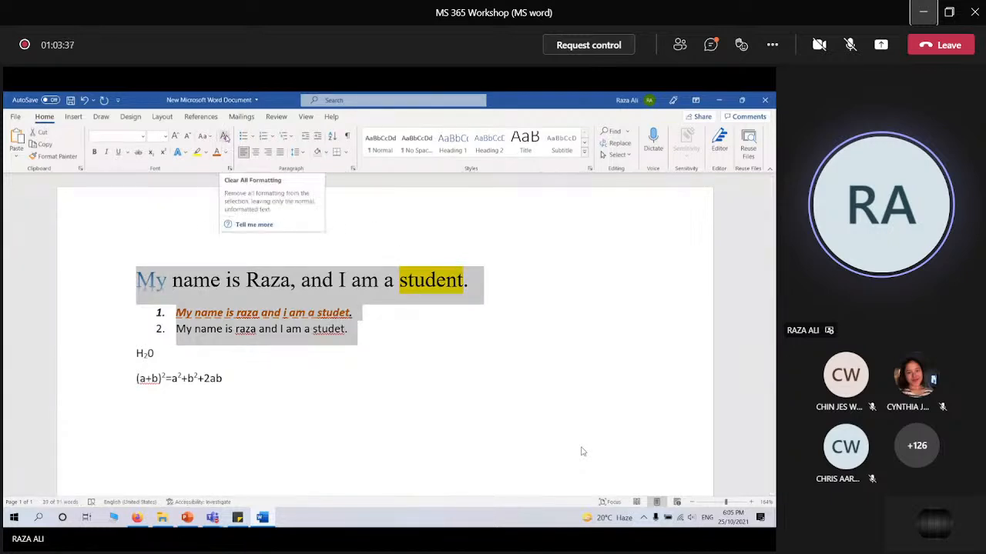
pyautogui.click(225, 136)
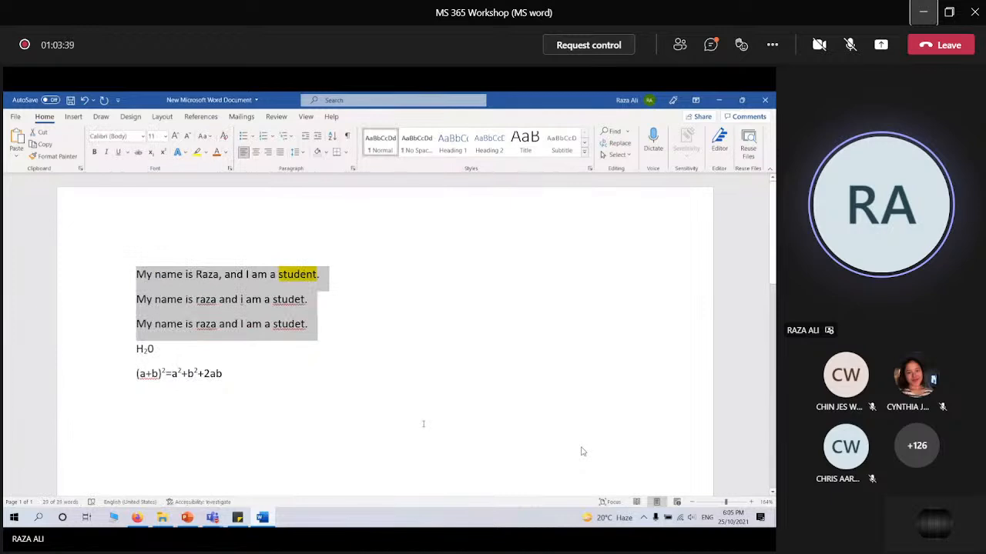
pyautogui.click(327, 277)
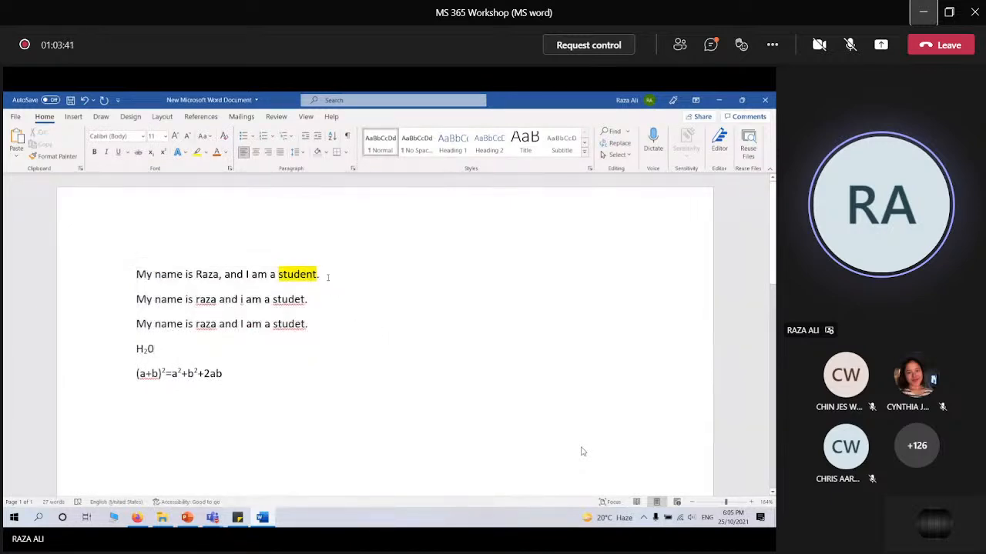
pyautogui.moveTo(327, 277); pyautogui.dragTo(278, 276)
pyautogui.click(204, 153)
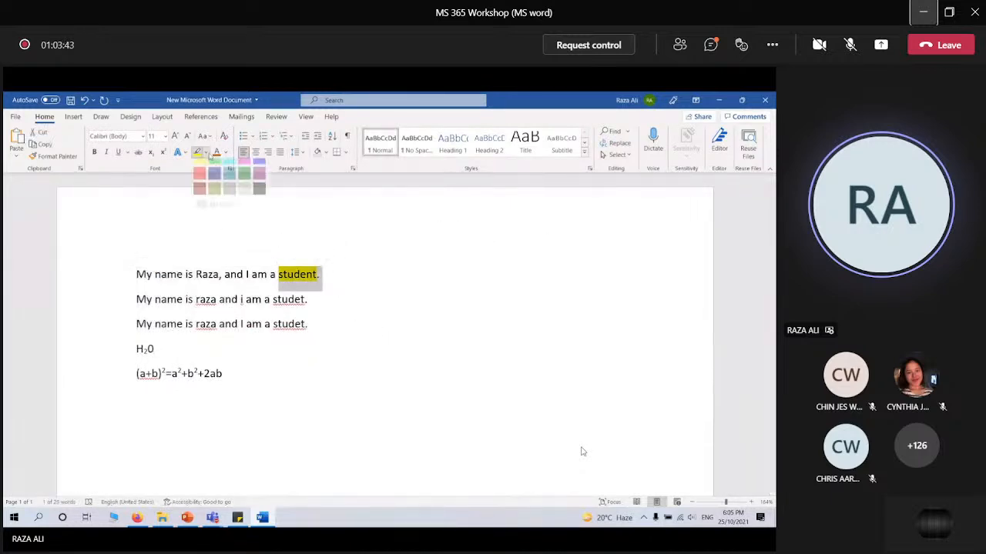
pyautogui.click(378, 318)
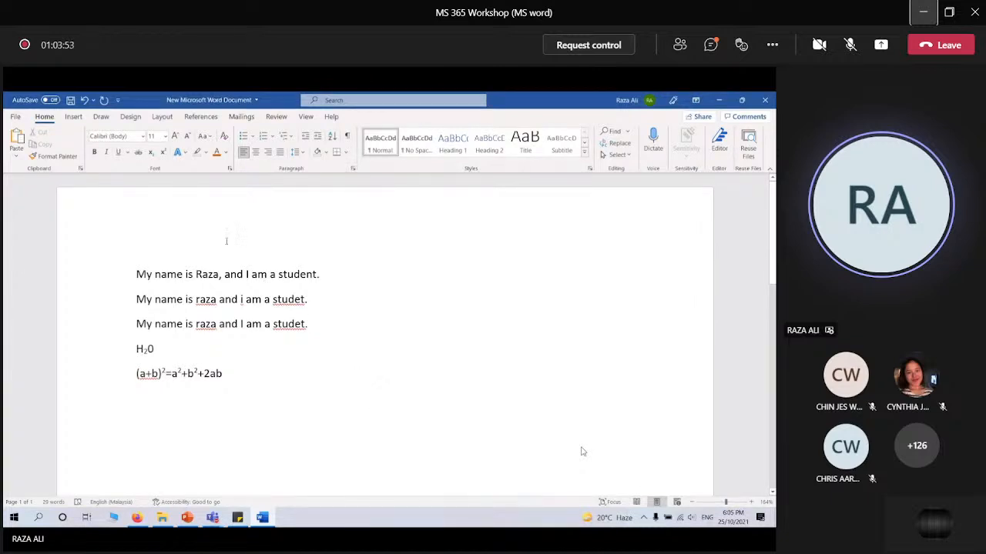
# Select the first three sentences and view the numbering and multilevel list options
pyautogui.moveTo(137, 274); pyautogui.dragTo(308, 324)
pyautogui.click(273, 136)
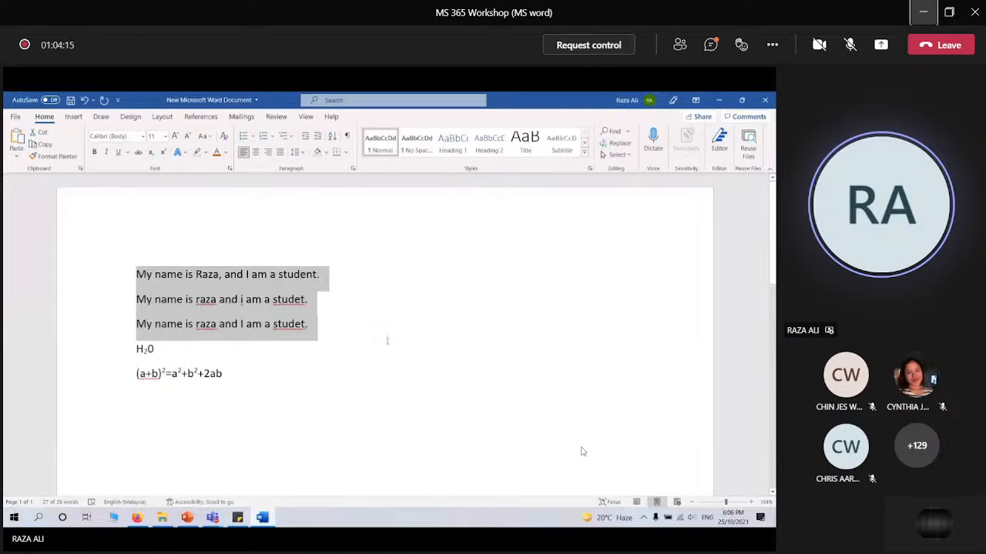
pyautogui.click(292, 138)
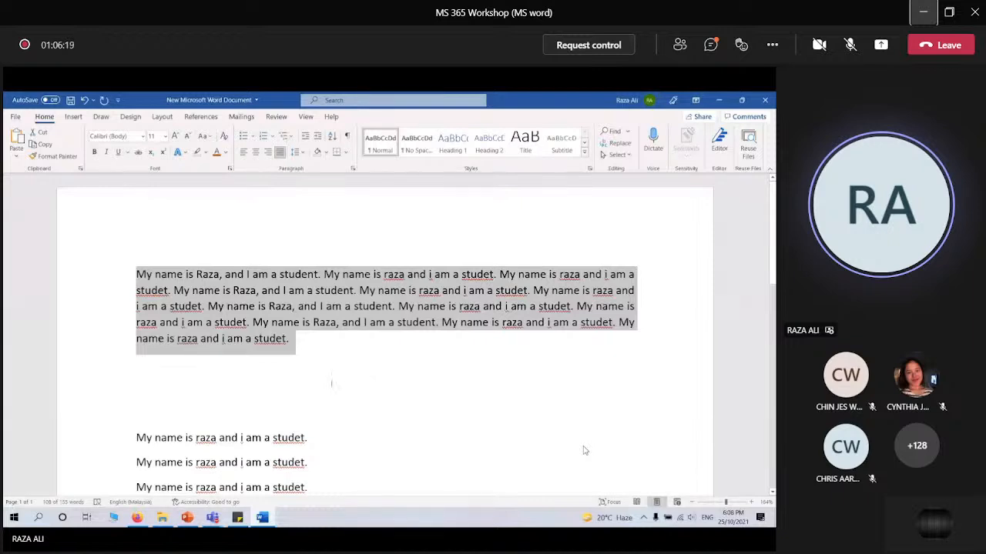
# View the line and paragraph spacing options for the selected long paragraph without applying any
pyautogui.click(305, 154)
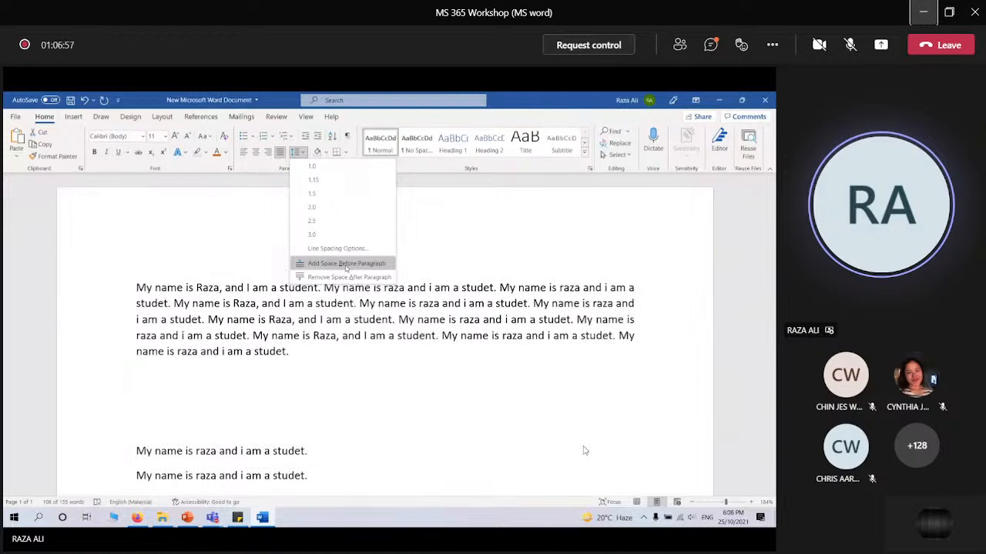
pyautogui.click(276, 380)
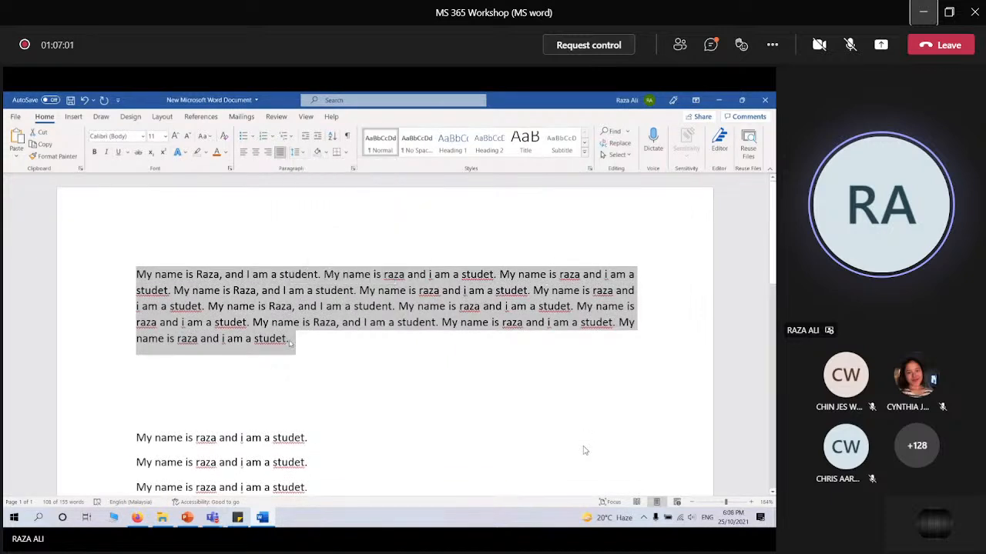
pyautogui.click(298, 340)
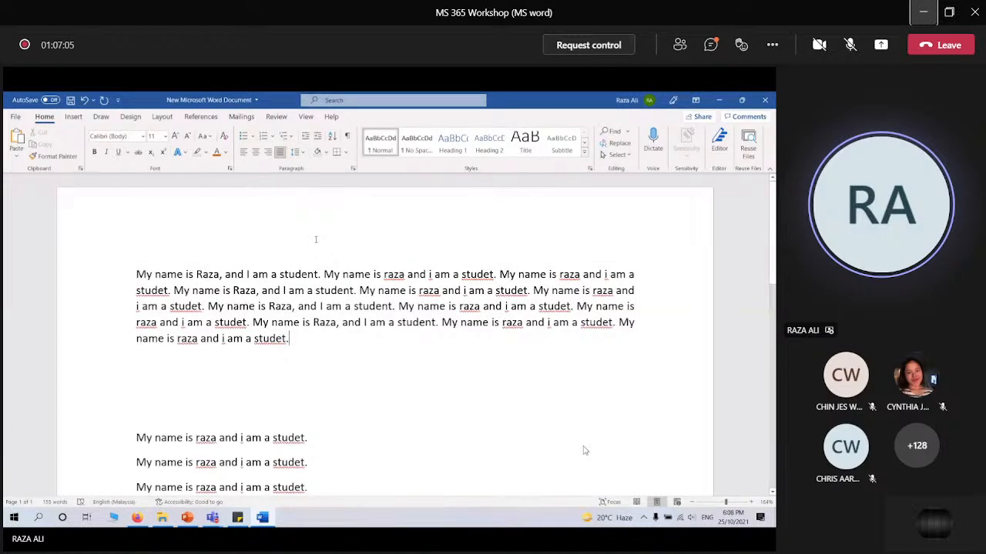
# Increase the long paragraph's indent by two levels and decrease it back to the margin
pyautogui.click(316, 141)
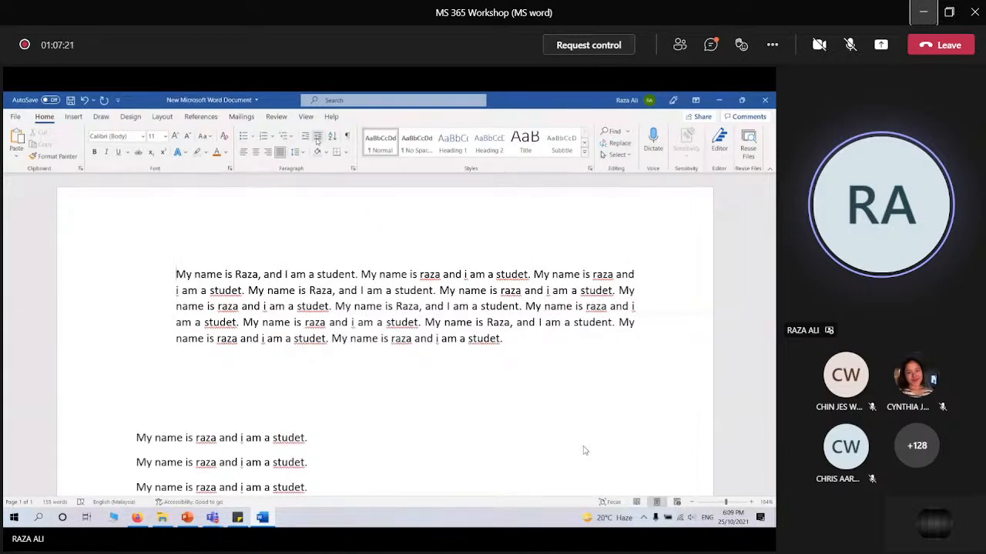
pyautogui.click(317, 141)
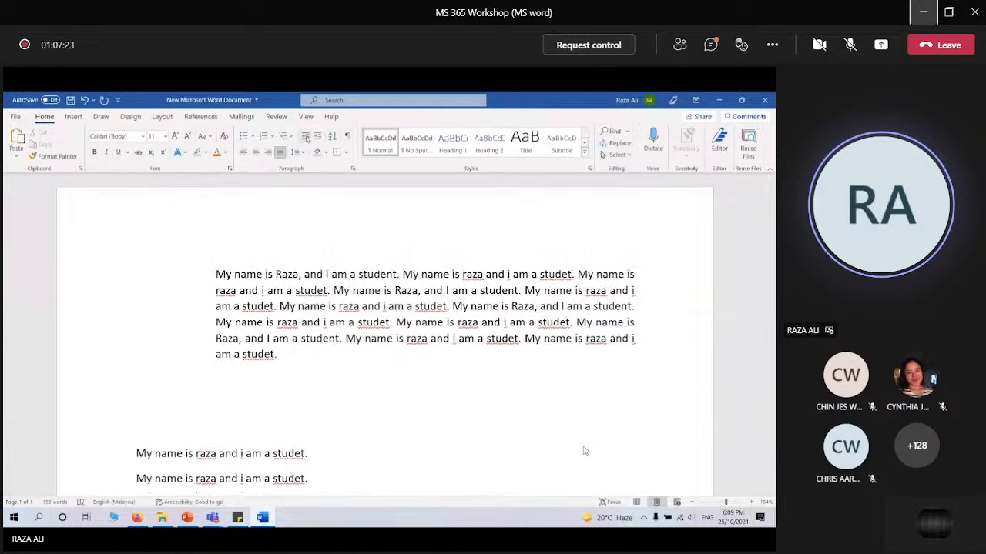
pyautogui.hotkey('ctrl', 'z')
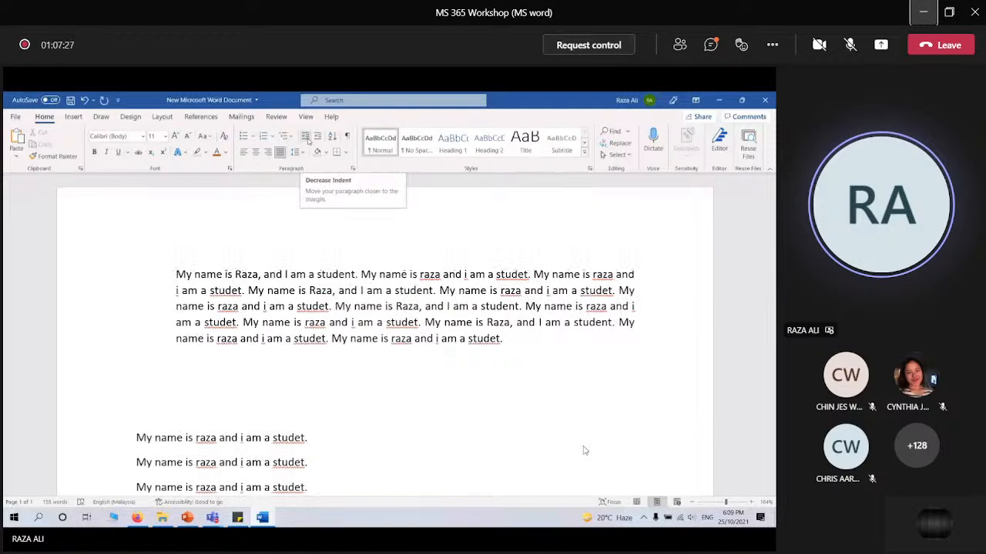
pyautogui.click(308, 139)
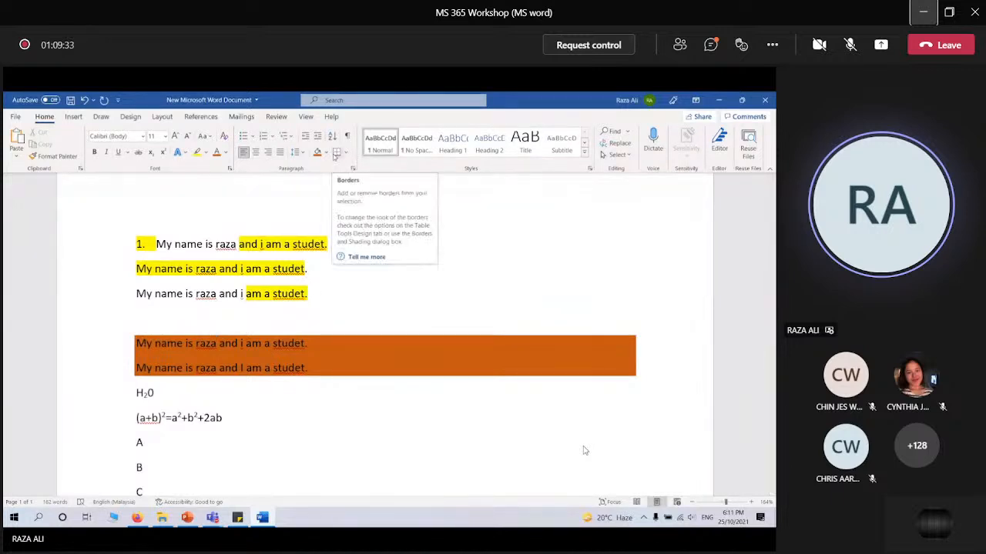
# Look through the available border options and close the Navigation pane with the search results
pyautogui.click(342, 153)
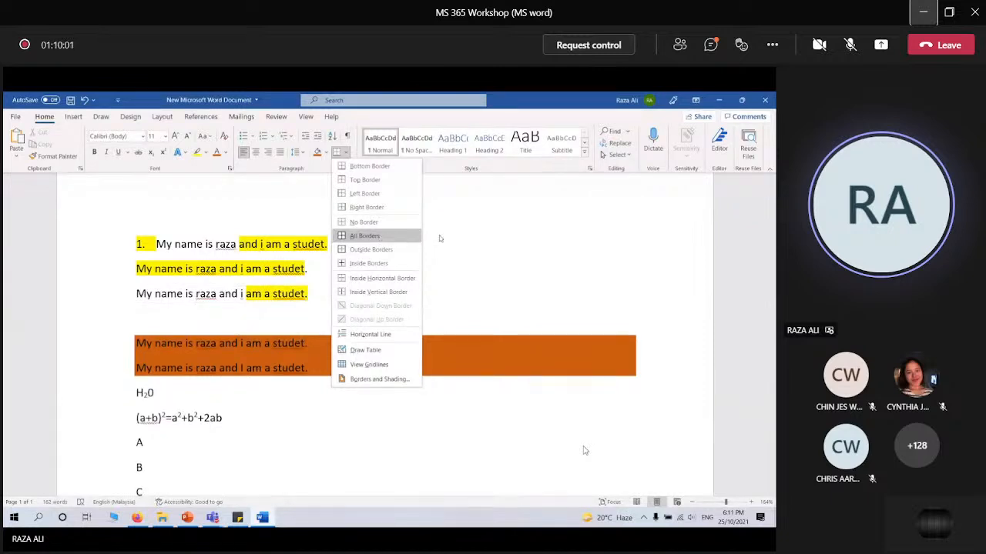
pyautogui.press('Escape')
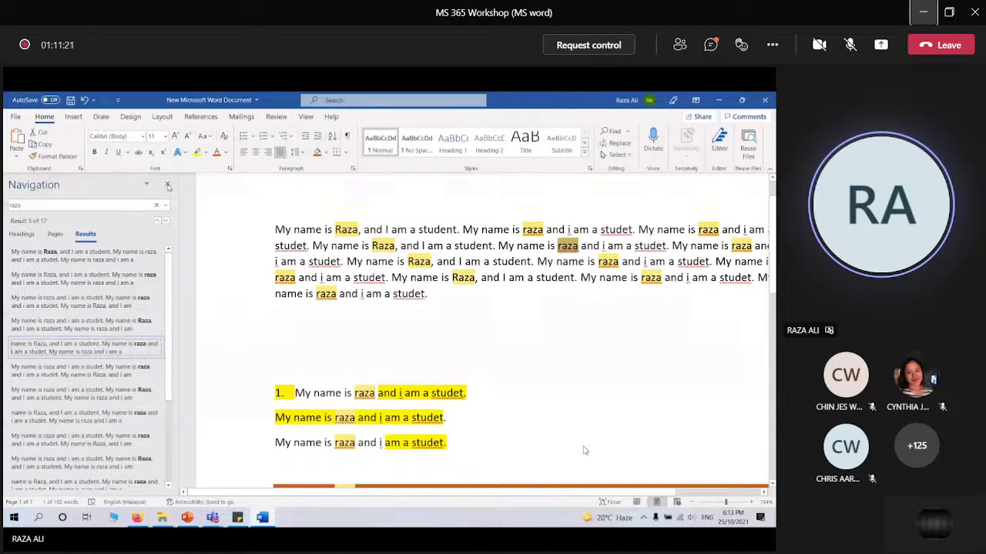
pyautogui.click(168, 186)
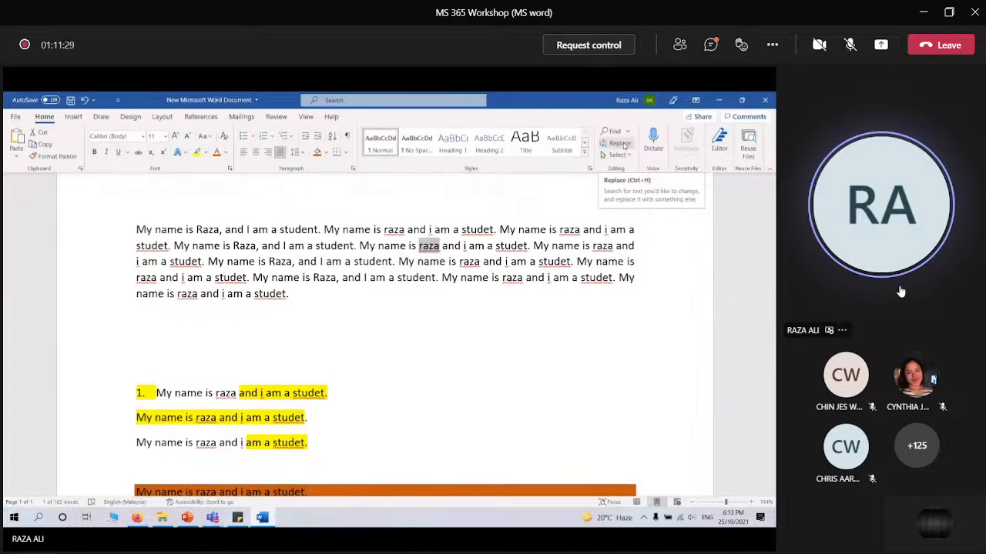
# Switch to the Teams meeting chat to read the posted workshop instructions, and close the chat
pyautogui.click(711, 46)
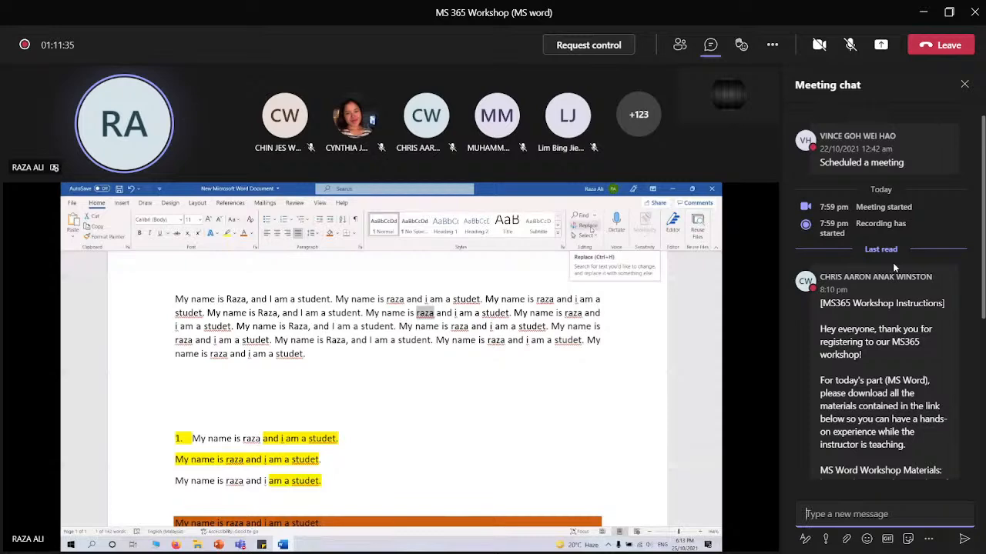
pyautogui.scroll(-4, 892, 262)
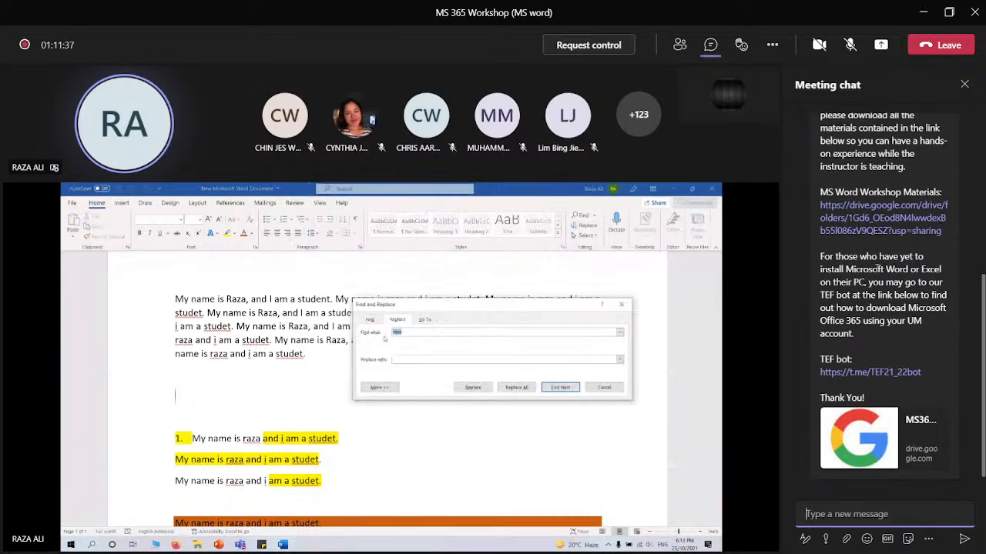
pyautogui.click(964, 85)
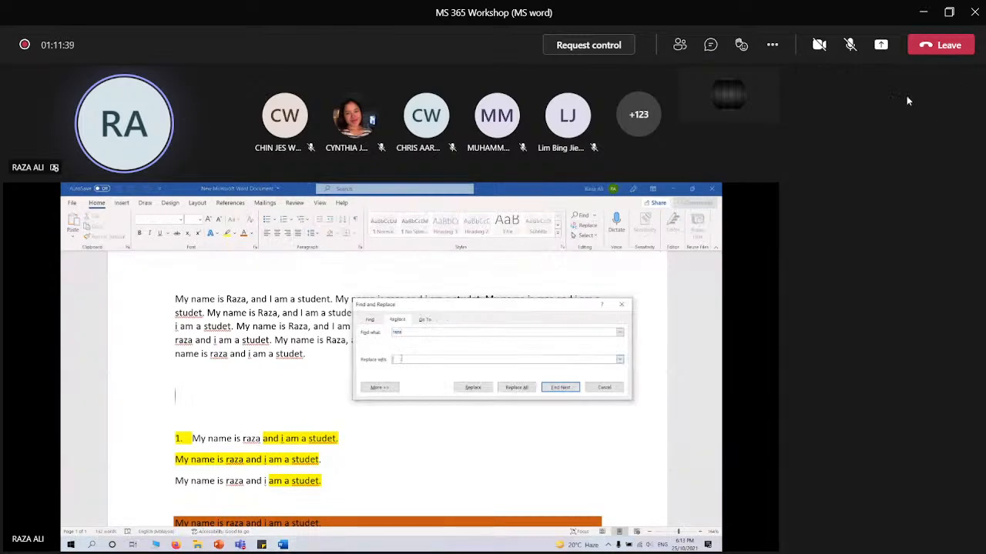
# Open the full list of meeting participants and look through it for the participant to contact
pyautogui.click(679, 45)
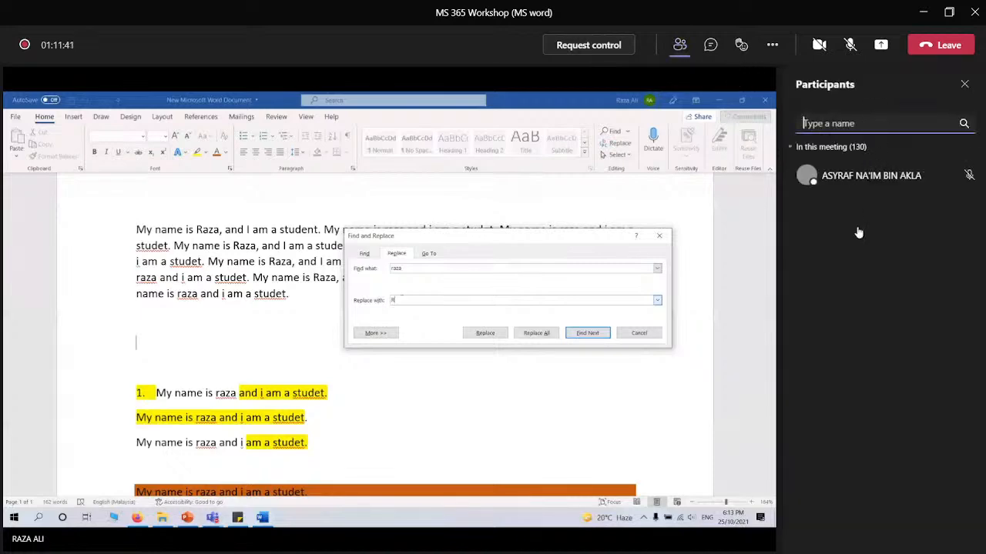
pyautogui.scroll(-5, 853, 243)
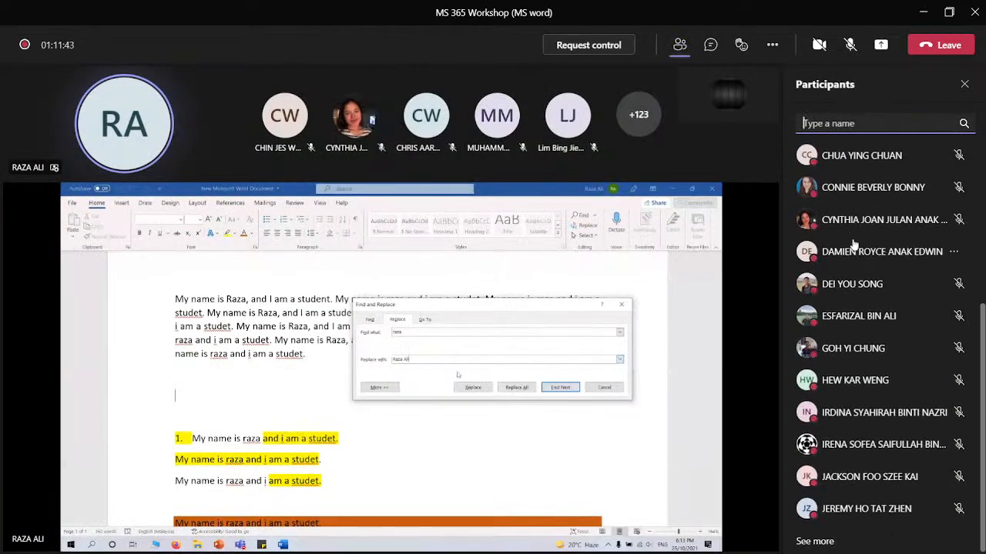
pyautogui.click(817, 542)
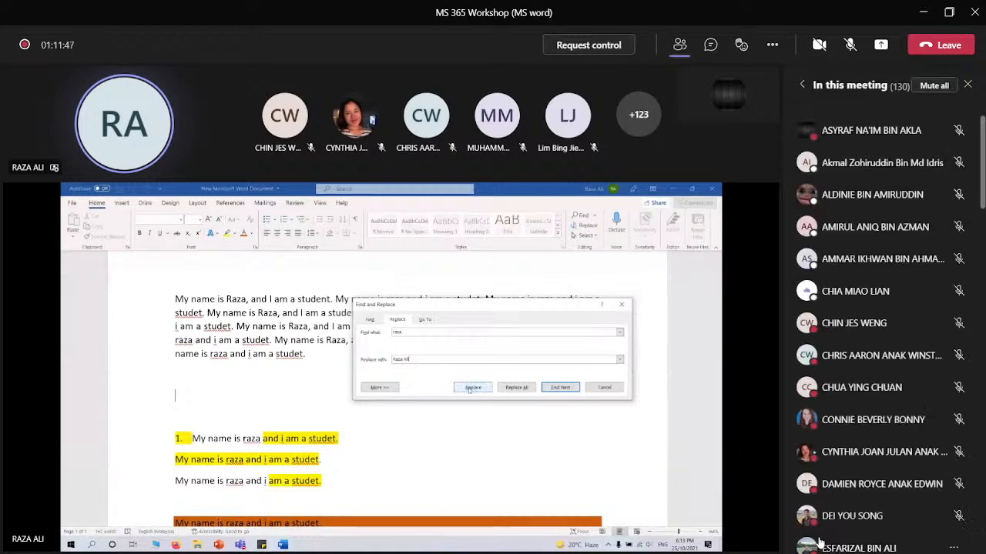
pyautogui.scroll(-3, 853, 470)
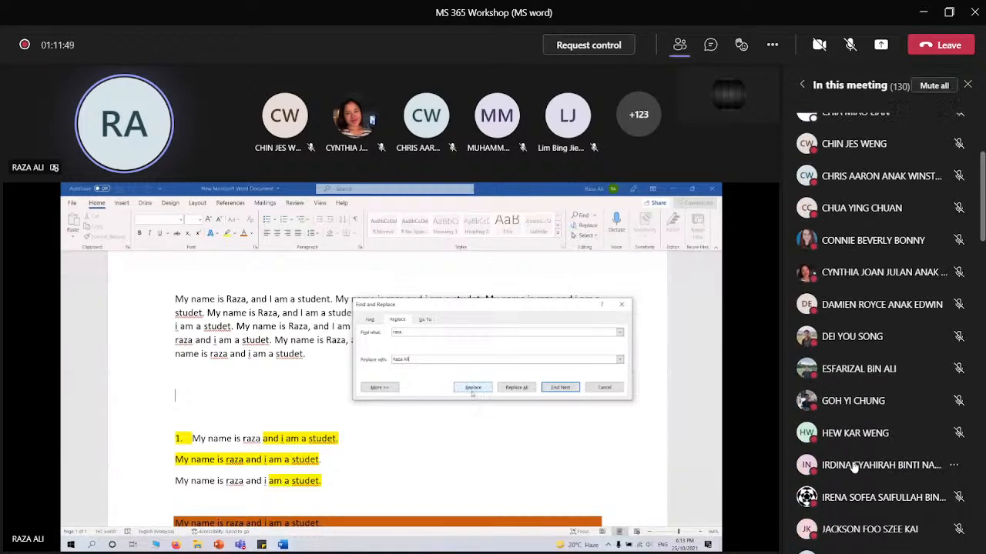
pyautogui.scroll(-3, 855, 473)
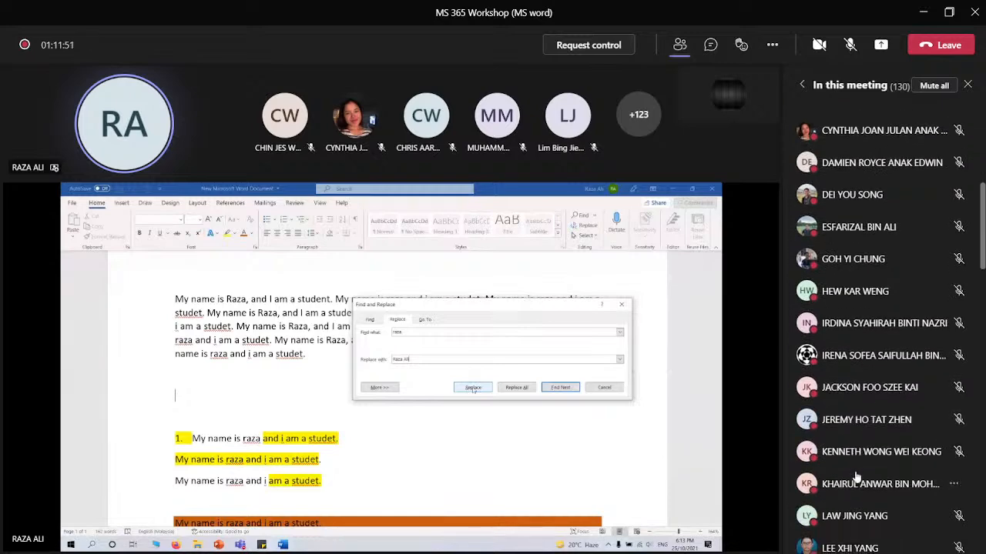
pyautogui.scroll(-3, 857, 478)
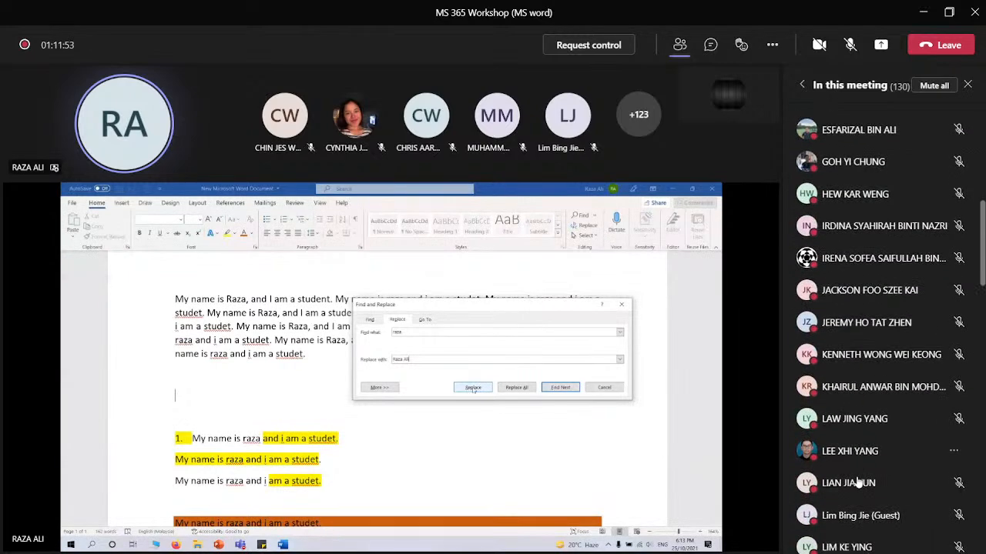
pyautogui.scroll(-5, 857, 481)
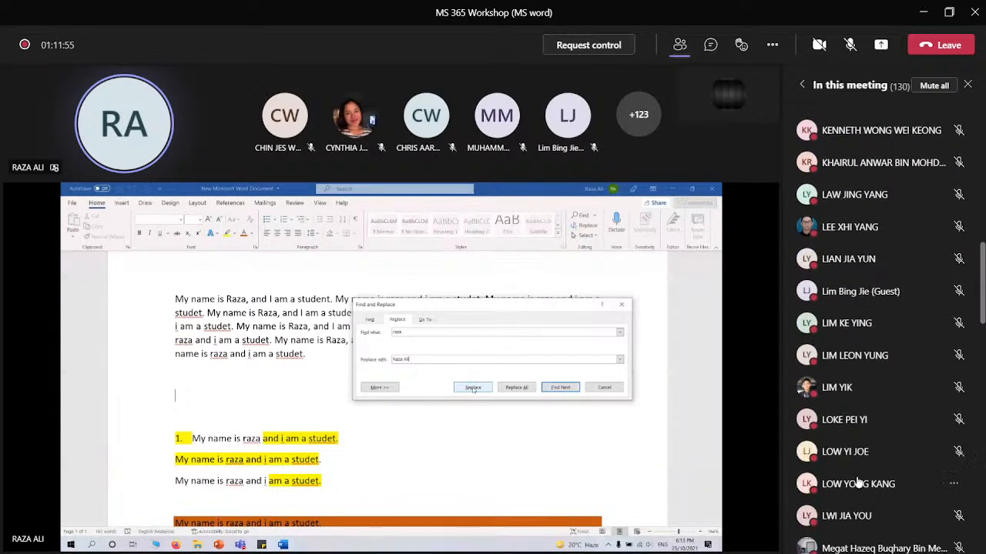
pyautogui.scroll(-5, 857, 484)
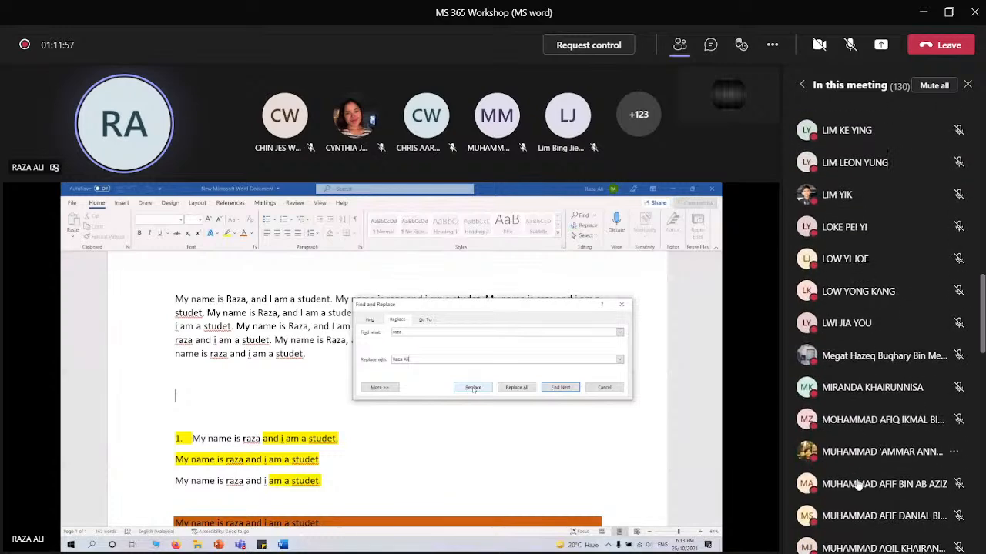
pyautogui.scroll(-2, 857, 484)
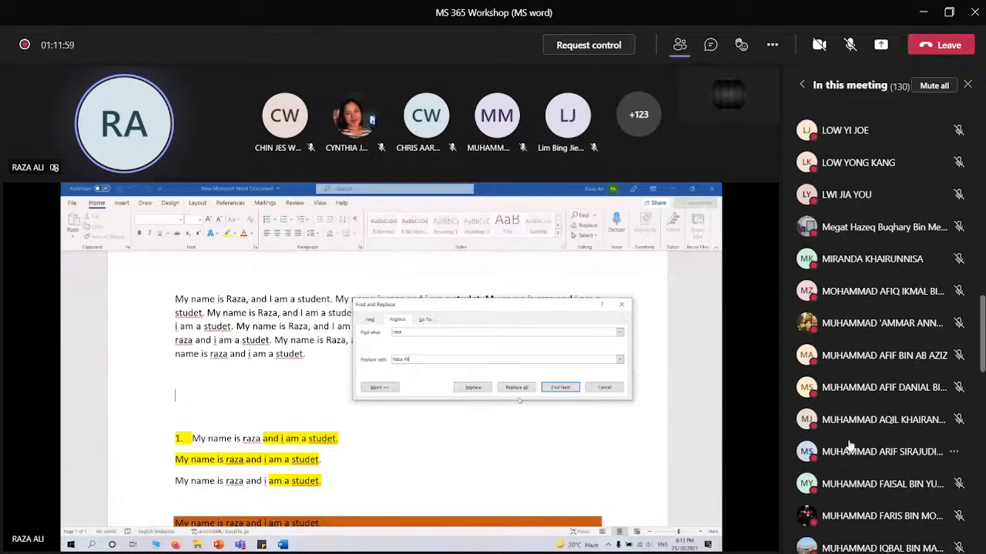
# Send the quick message "ok" to the participant from their contact card
pyautogui.moveTo(807, 327)
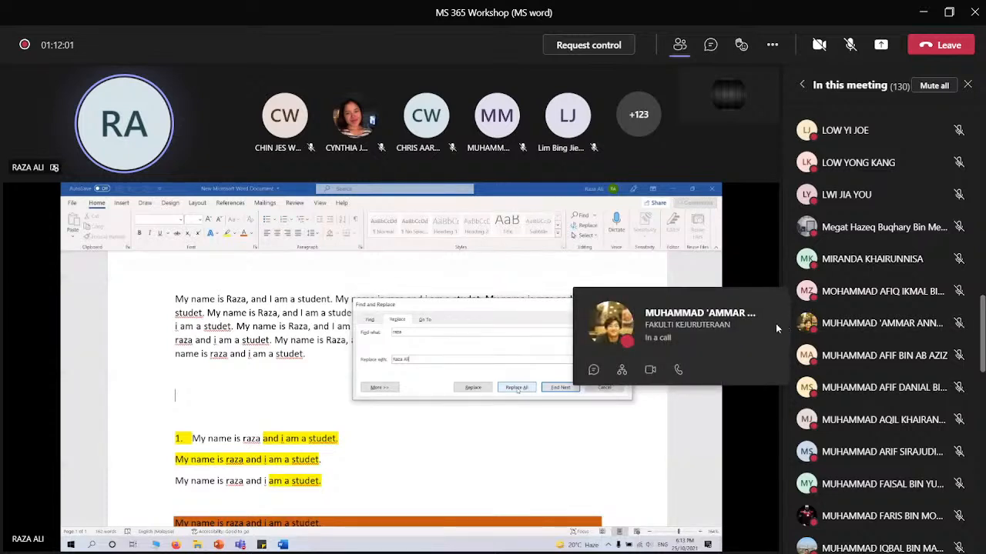
pyautogui.click(671, 371)
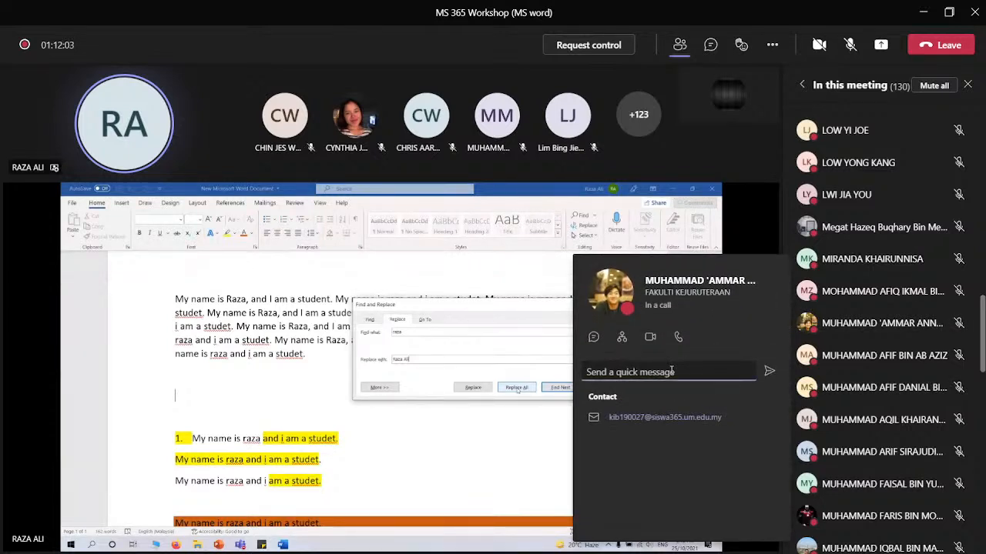
pyautogui.write('ok')
pyautogui.press('Return')
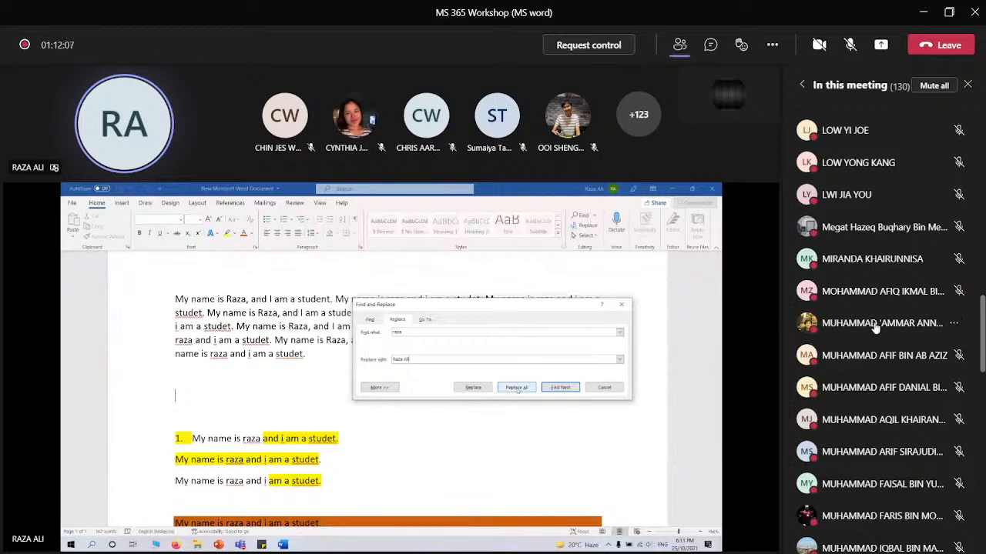
# Look through the remaining meeting participants and return to the start of the list
pyautogui.scroll(-2, 875, 347)
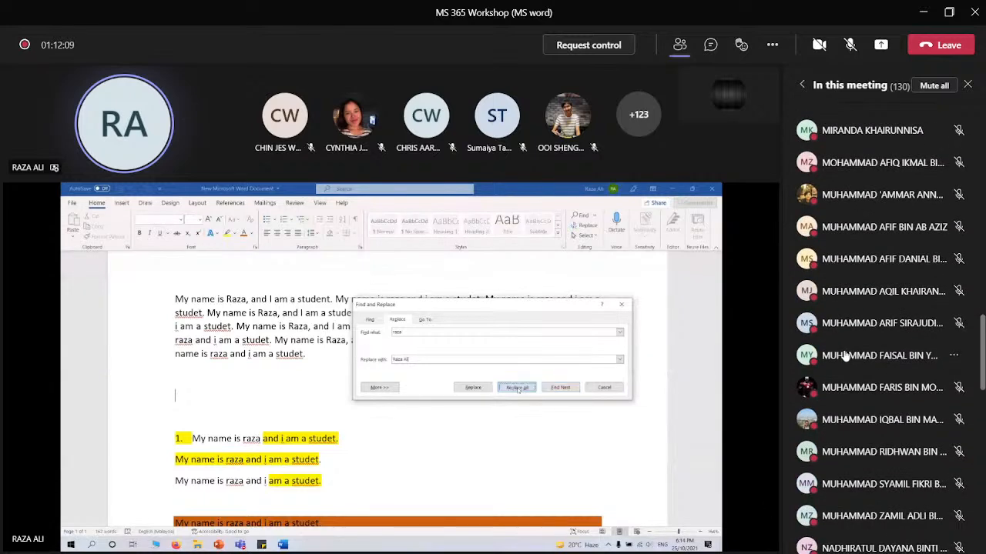
pyautogui.scroll(-2, 843, 359)
pyautogui.scroll(-3, 843, 360)
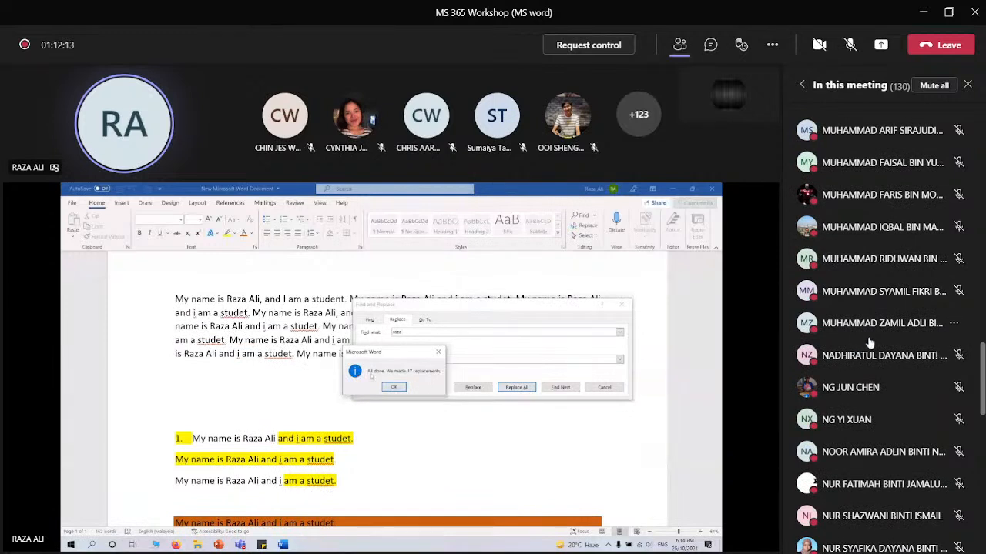
pyautogui.scroll(-3, 852, 439)
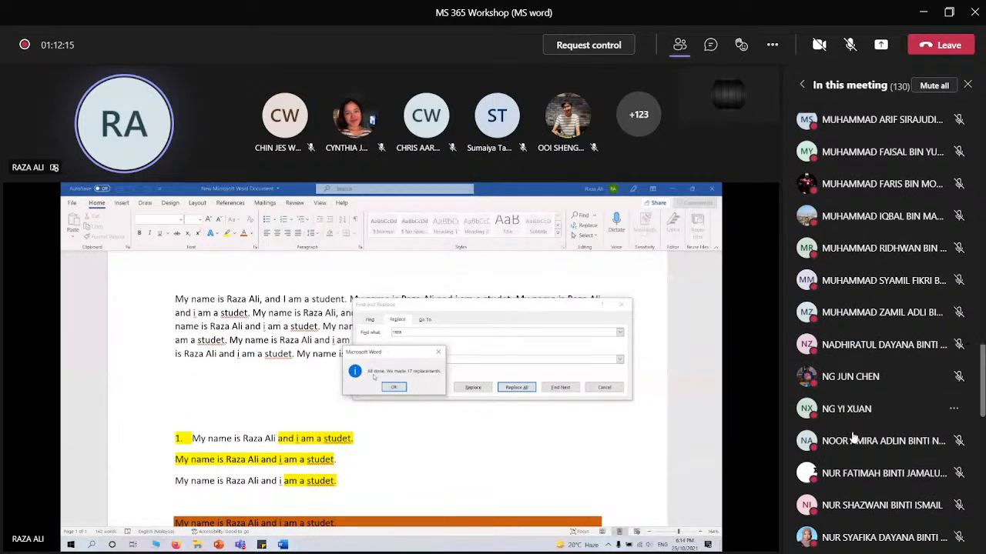
pyautogui.scroll(-3, 853, 437)
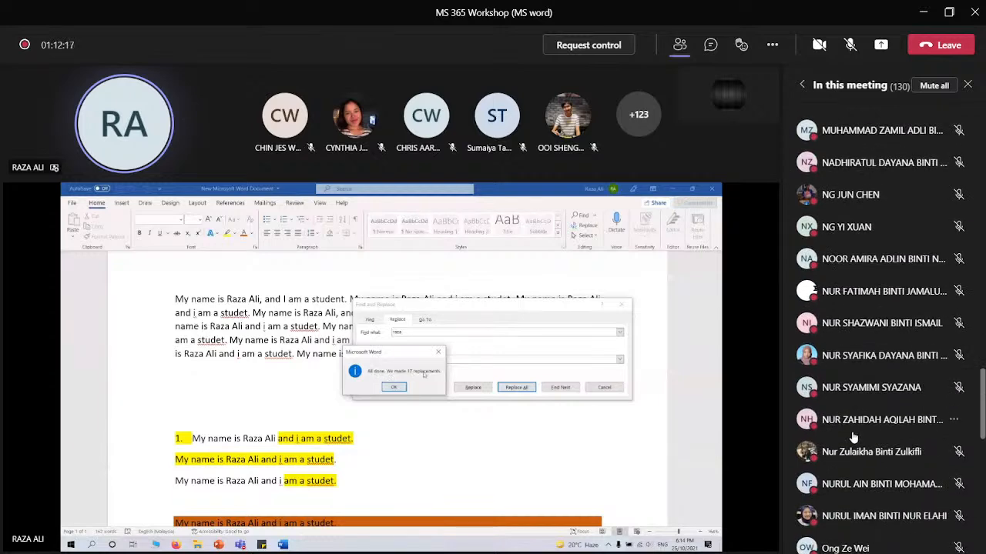
pyautogui.scroll(-7, 853, 438)
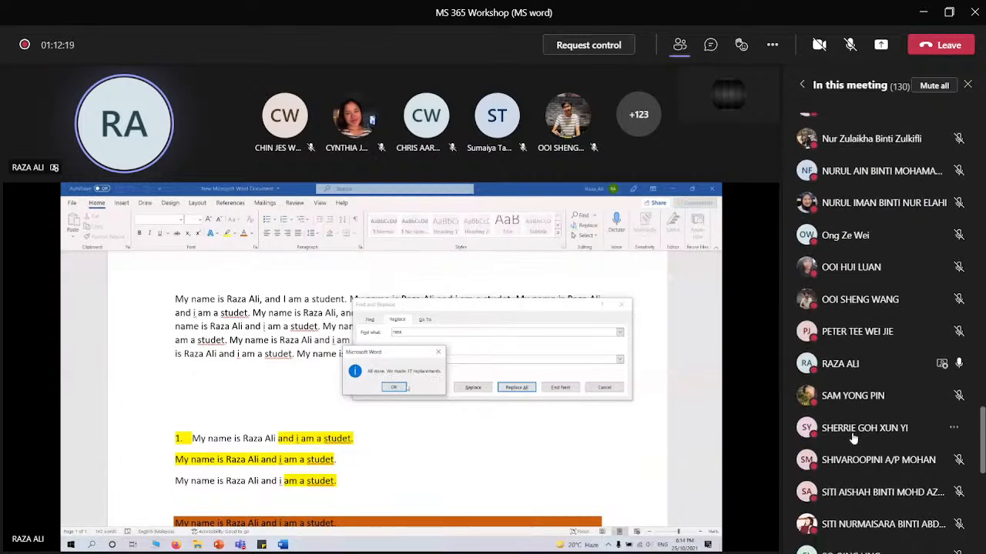
pyautogui.scroll(-10, 852, 438)
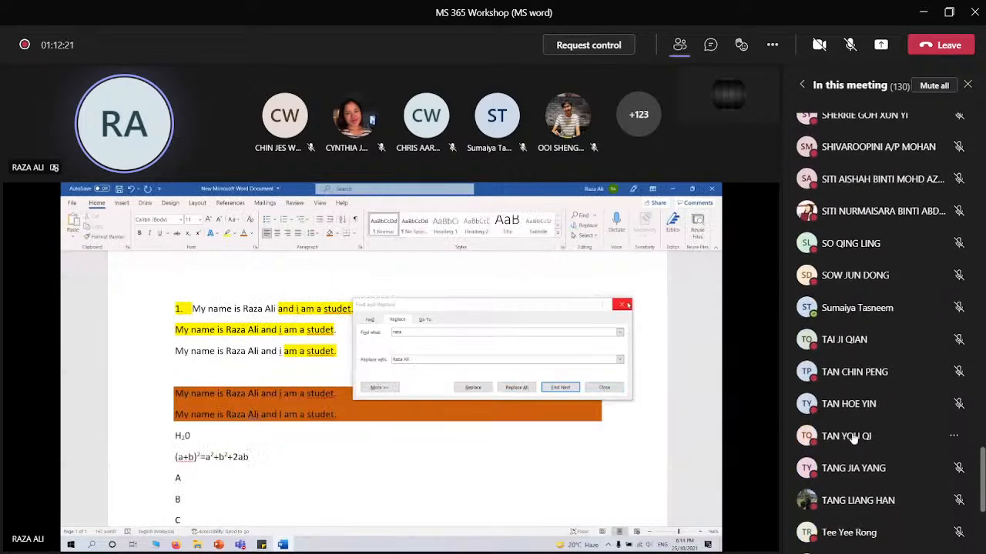
pyautogui.scroll(20, 853, 438)
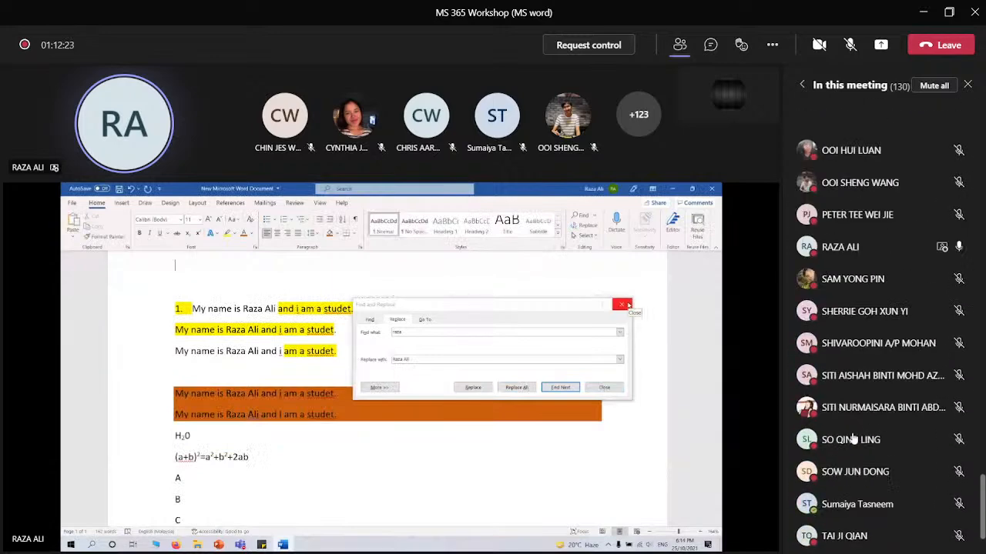
pyautogui.scroll(8, 853, 438)
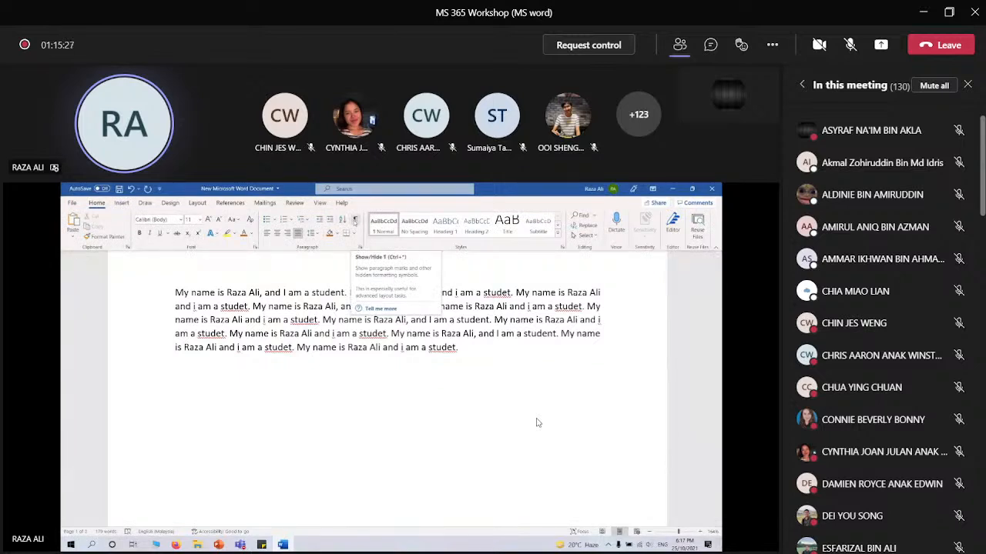
# Show the paragraph marks and hidden formatting symbols in the document, and close the meeting's participant list
pyautogui.click(355, 219)
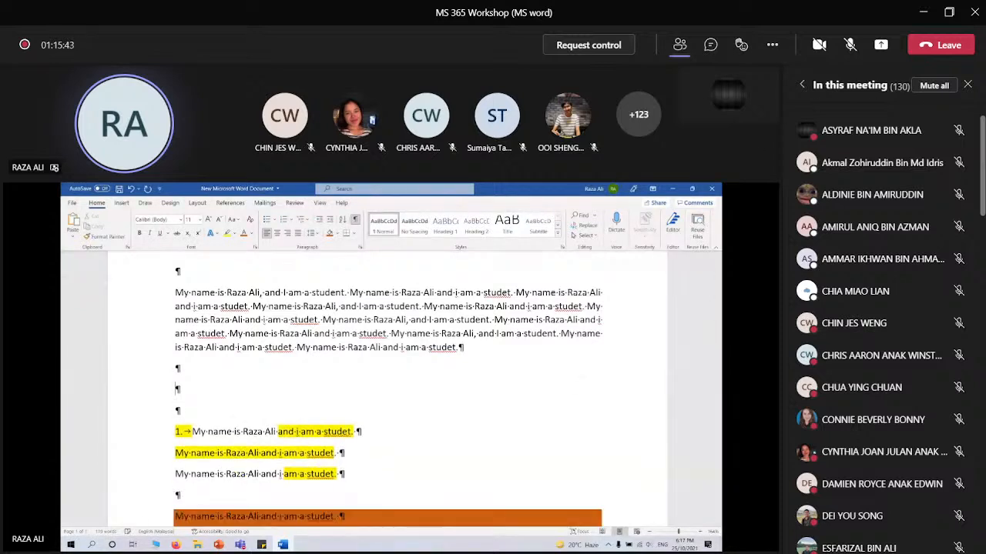
pyautogui.click(967, 85)
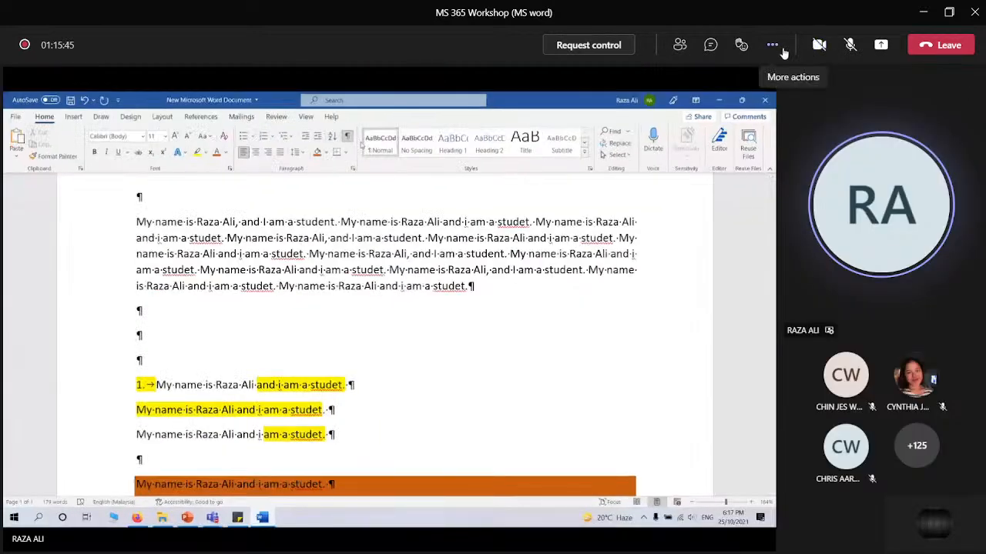
pyautogui.click(772, 45)
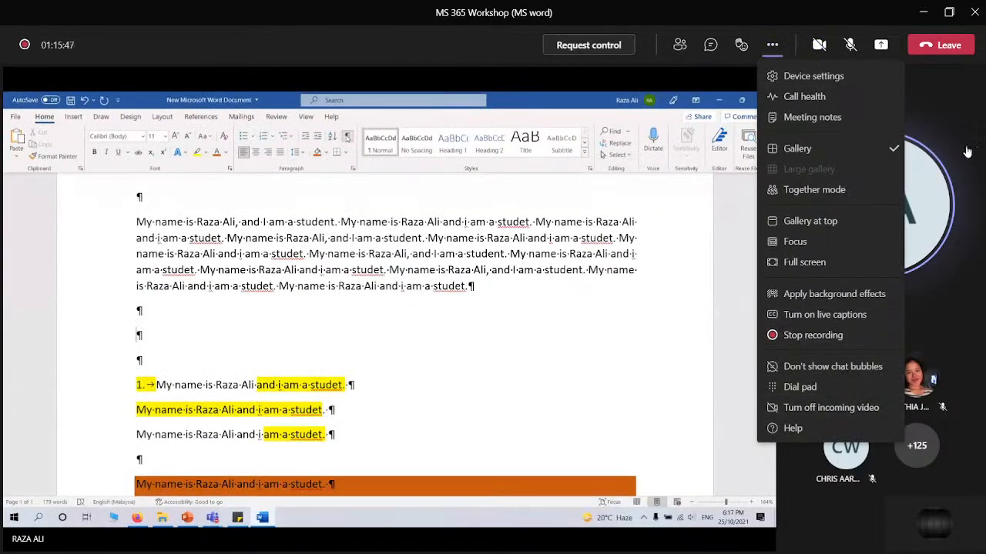
pyautogui.click(955, 106)
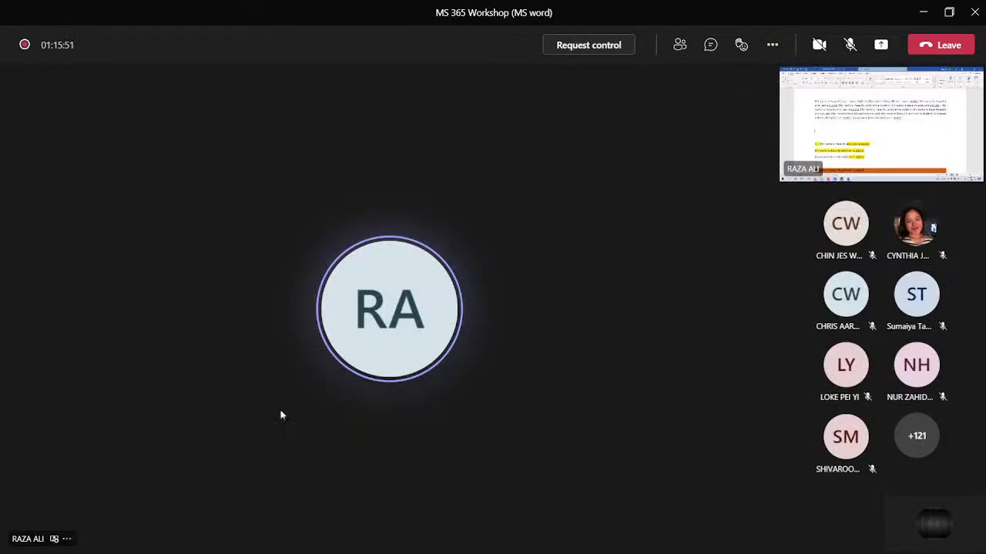
pyautogui.click(66, 539)
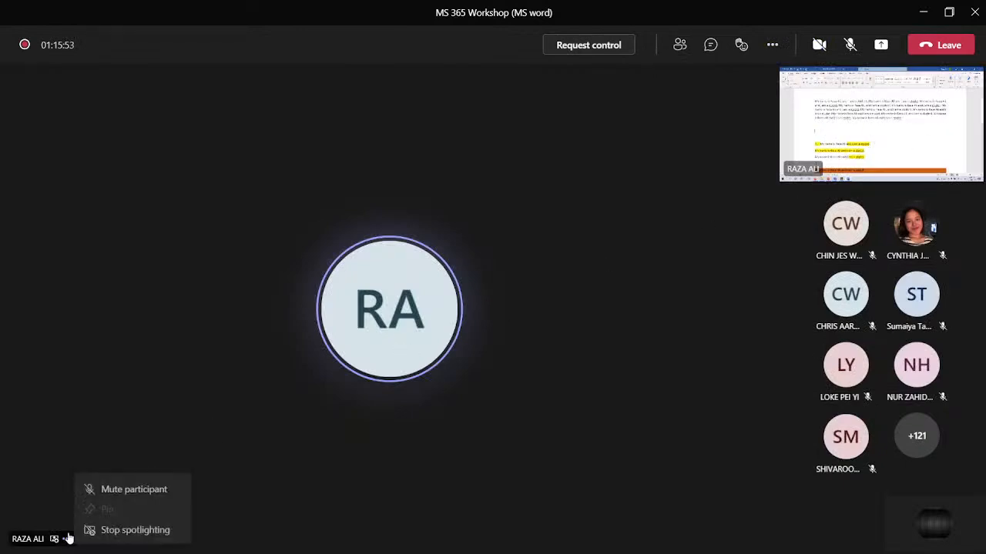
pyautogui.click(123, 539)
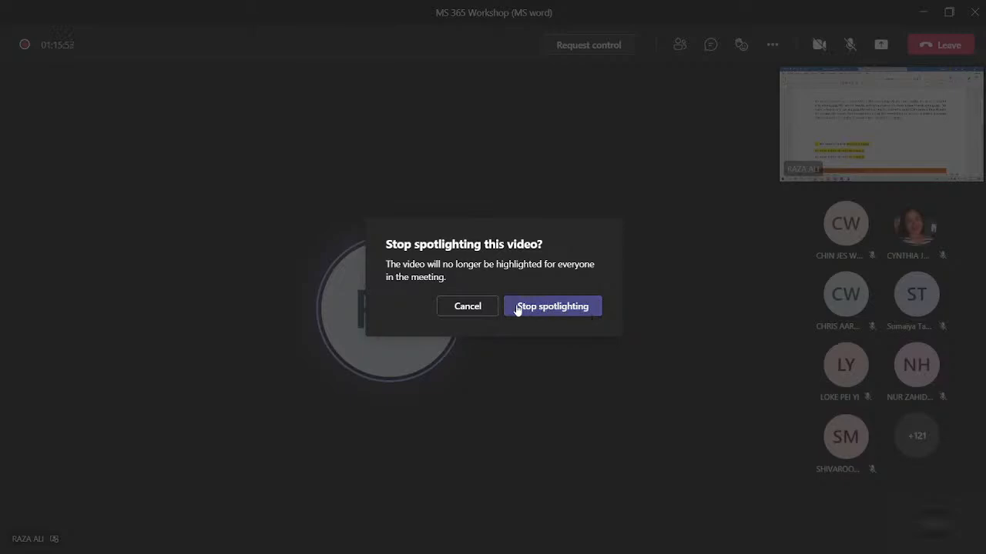
pyautogui.click(474, 308)
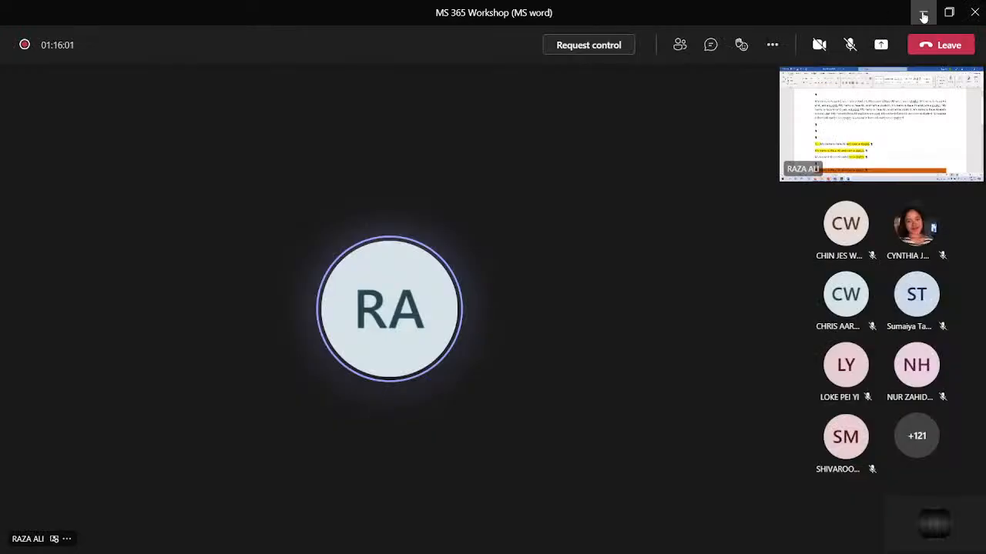
pyautogui.click(65, 539)
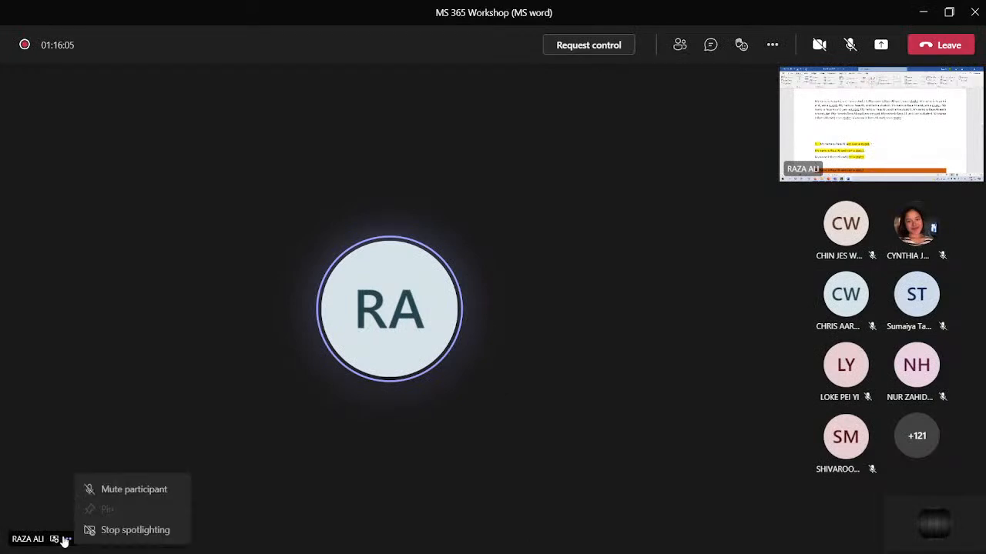
pyautogui.click(946, 170)
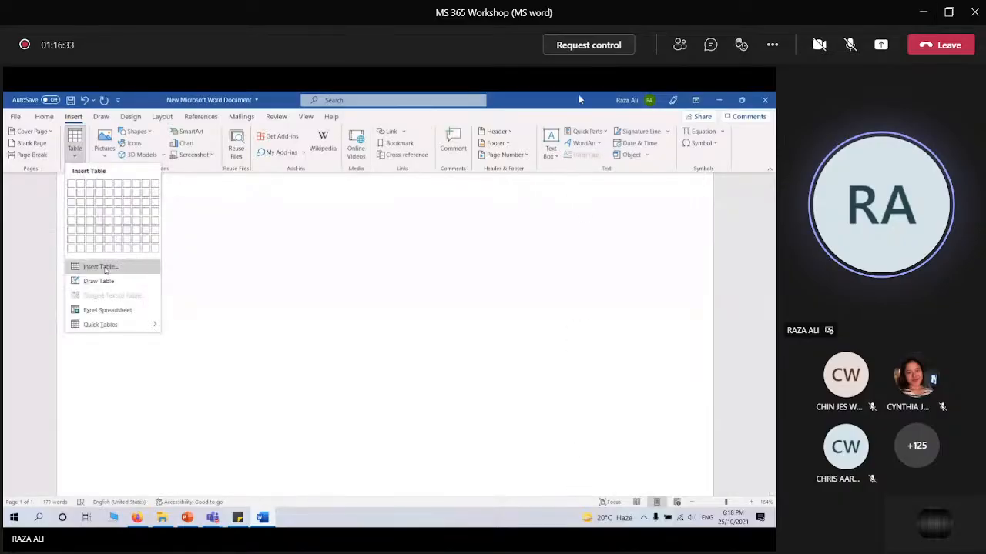
# Insert a table with 5 columns and 5 rows below the orange-shaded lines, using automatic fixed column width
pyautogui.click(100, 264)
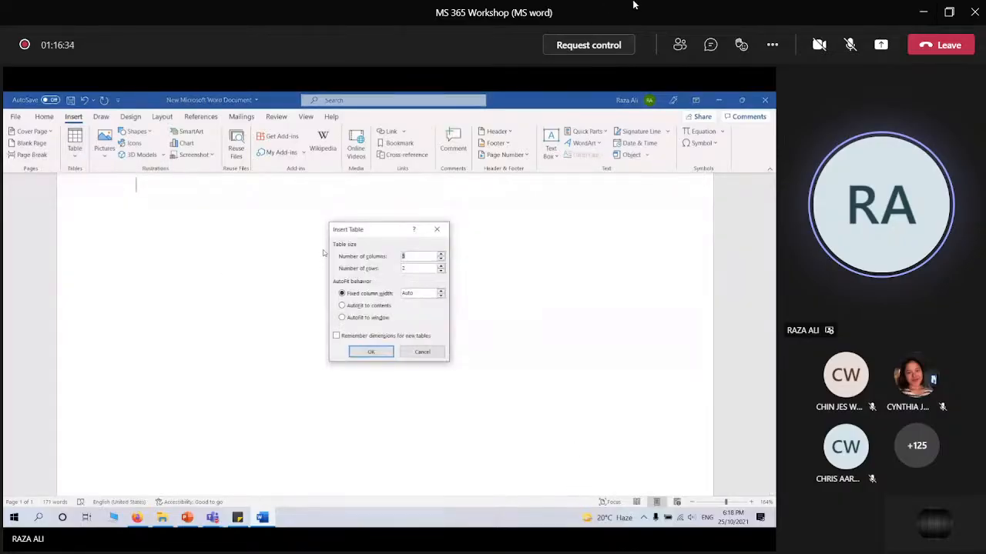
pyautogui.click(414, 256)
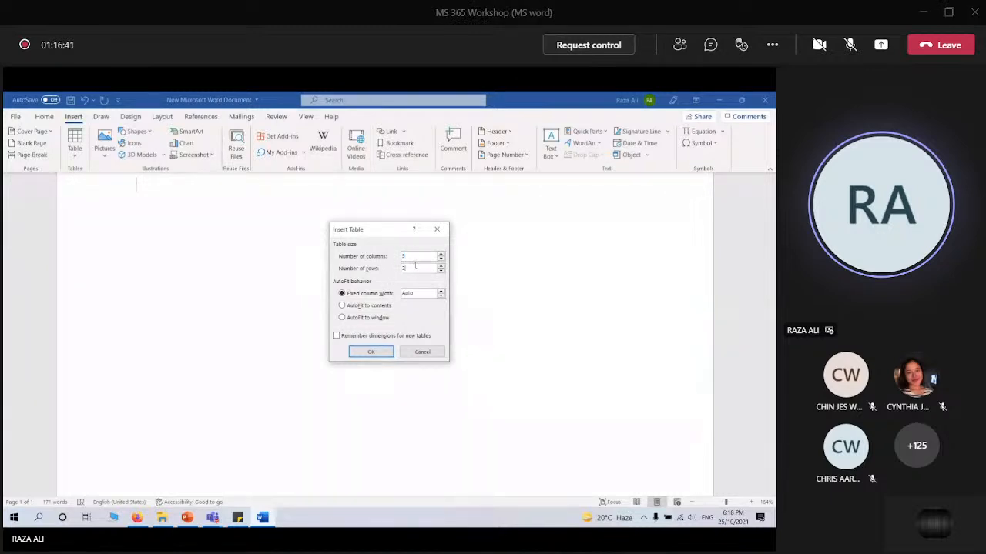
pyautogui.click(441, 266)
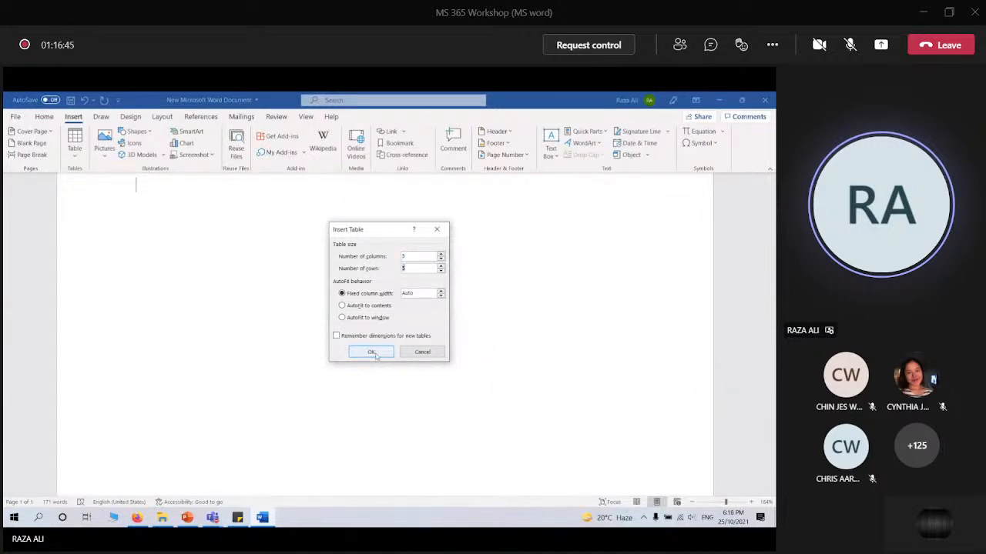
pyautogui.click(375, 353)
pyautogui.scroll(1, 384, 340)
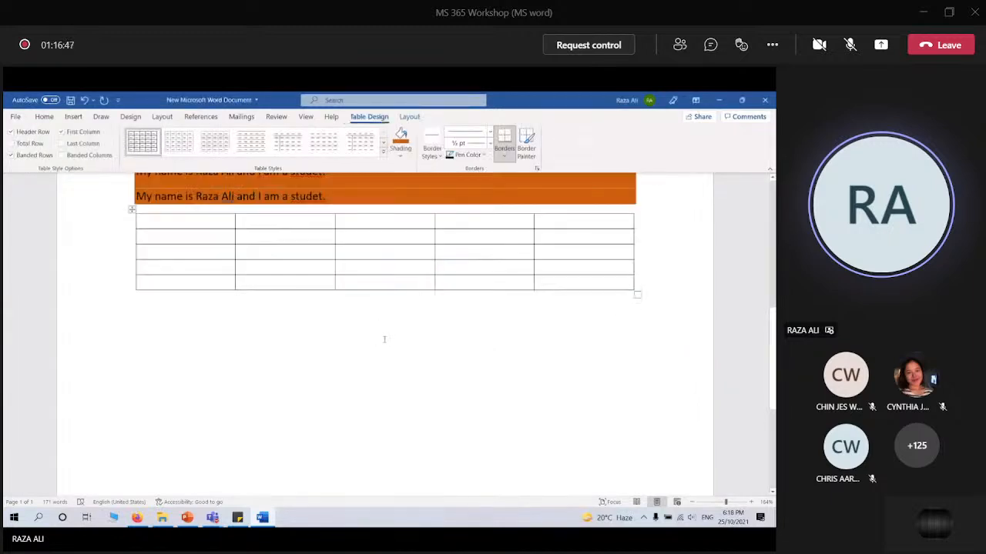
pyautogui.scroll(2, 384, 339)
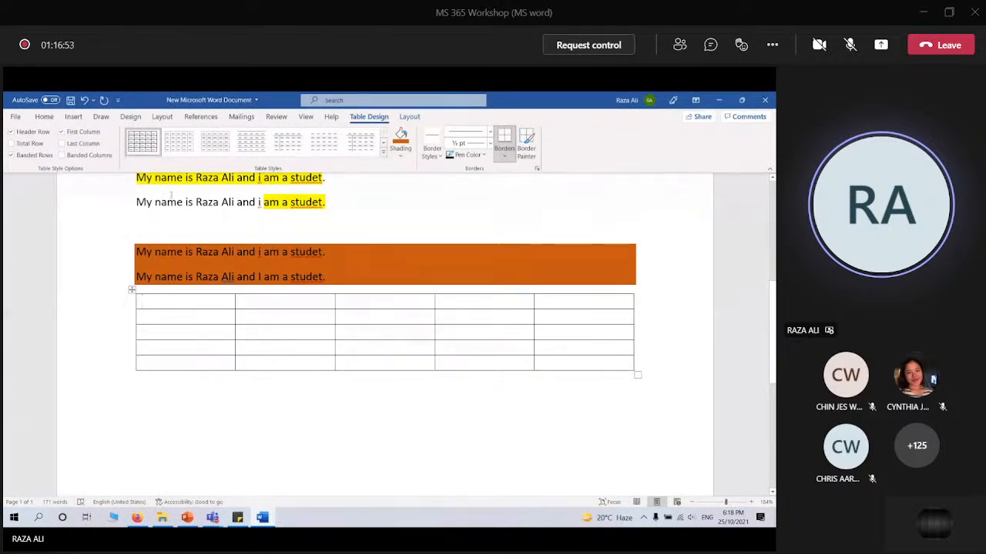
pyautogui.click(44, 118)
pyautogui.click(70, 118)
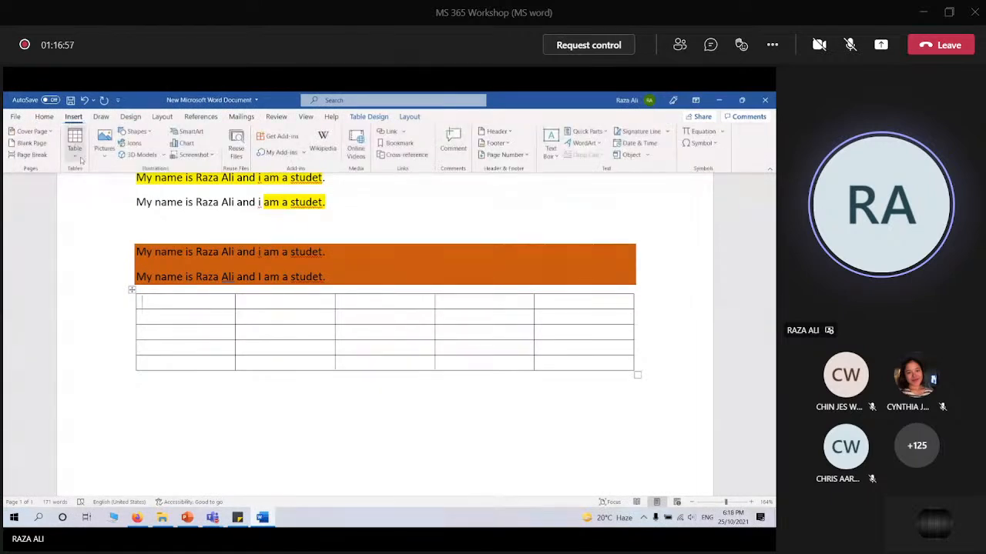
pyautogui.click(81, 159)
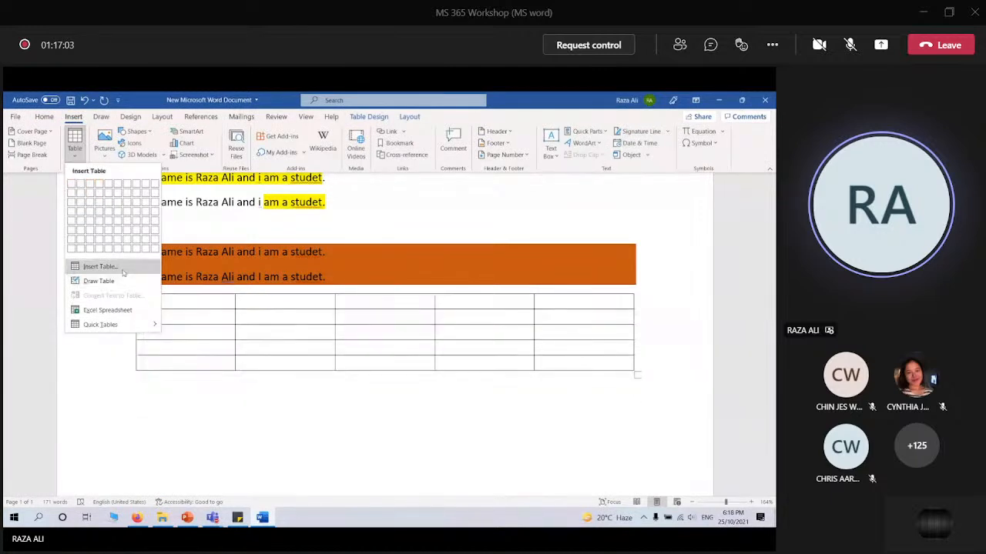
pyautogui.click(327, 436)
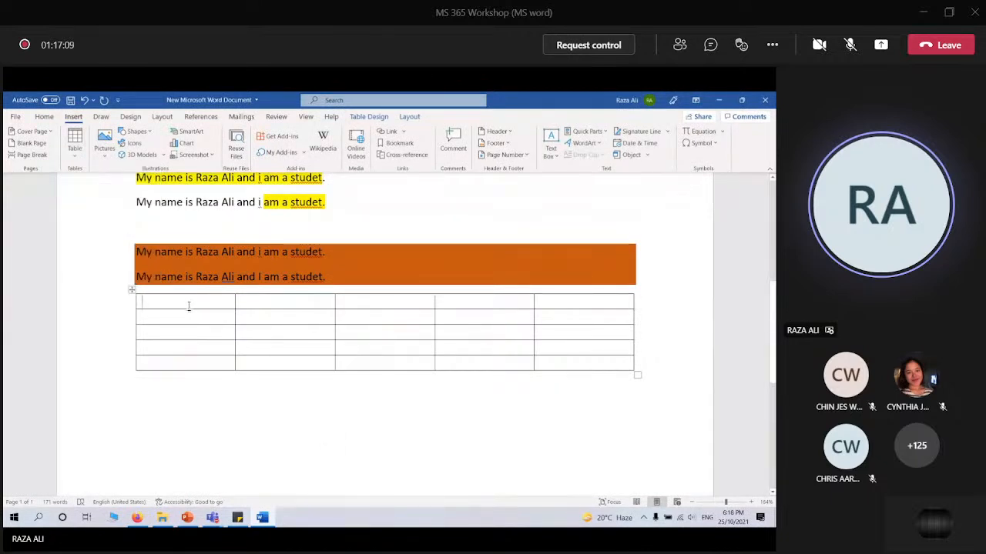
# Fill the table's header row with Sr. No#, Student1, Student 2, Student 3 and Student 4
pyautogui.write('Sr')
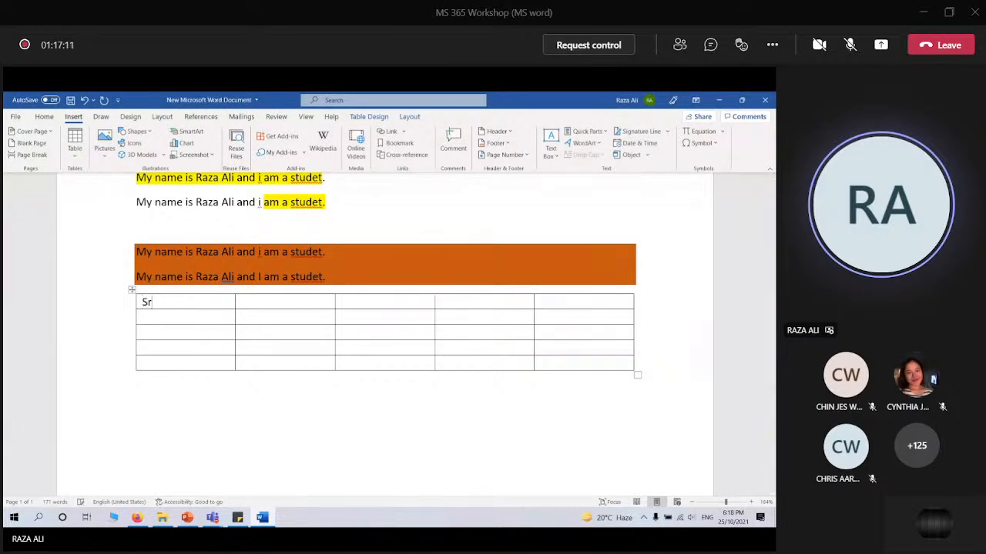
pyautogui.write('. No')
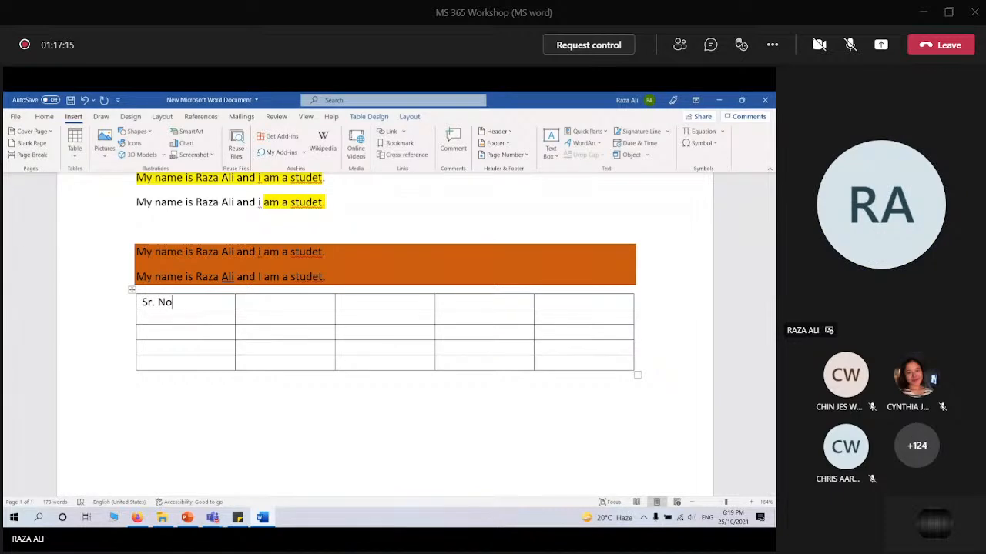
pyautogui.write('#')
pyautogui.press('Tab')
pyautogui.write('St')
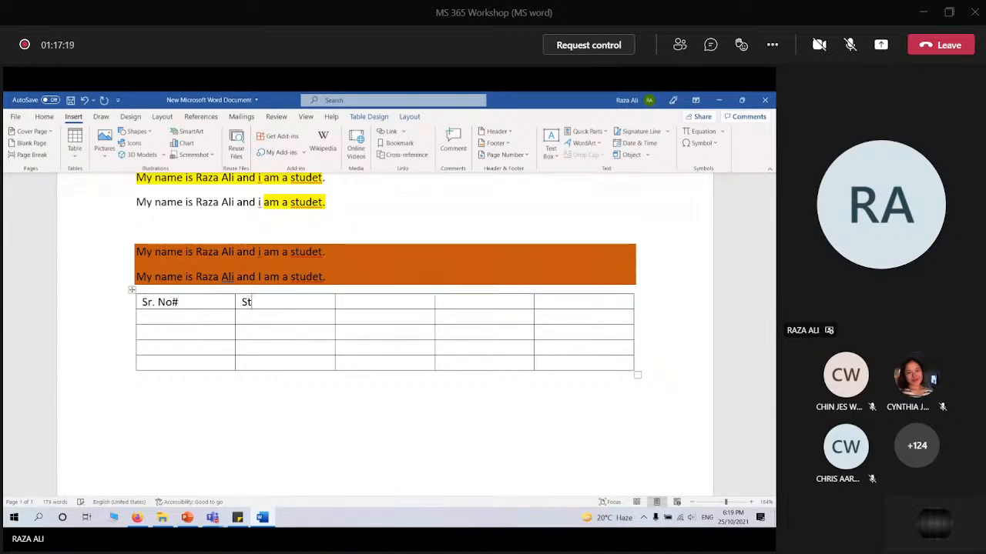
pyautogui.write('udent1')
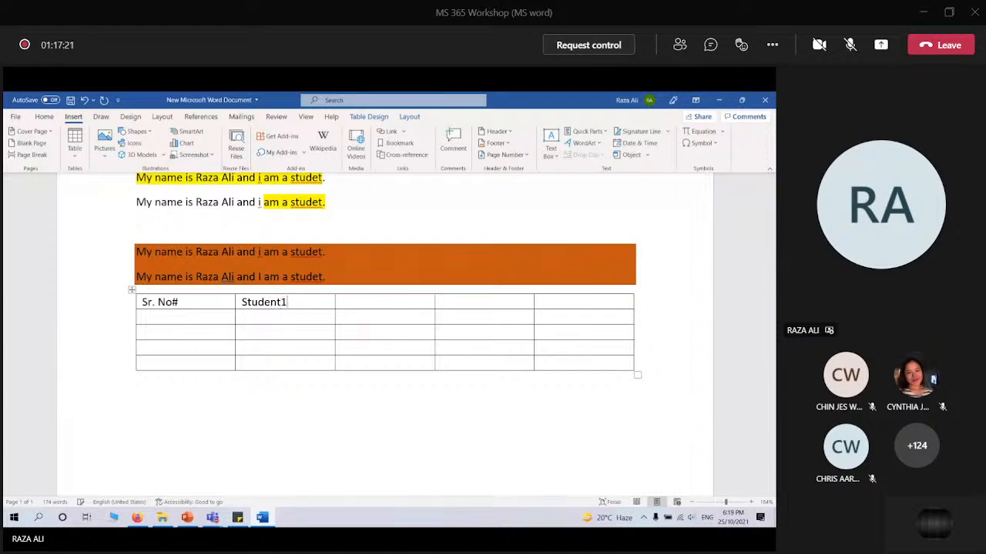
pyautogui.press('Tab')
pyautogui.write('Student 2')
pyautogui.press('Tab')
pyautogui.write('Student 3')
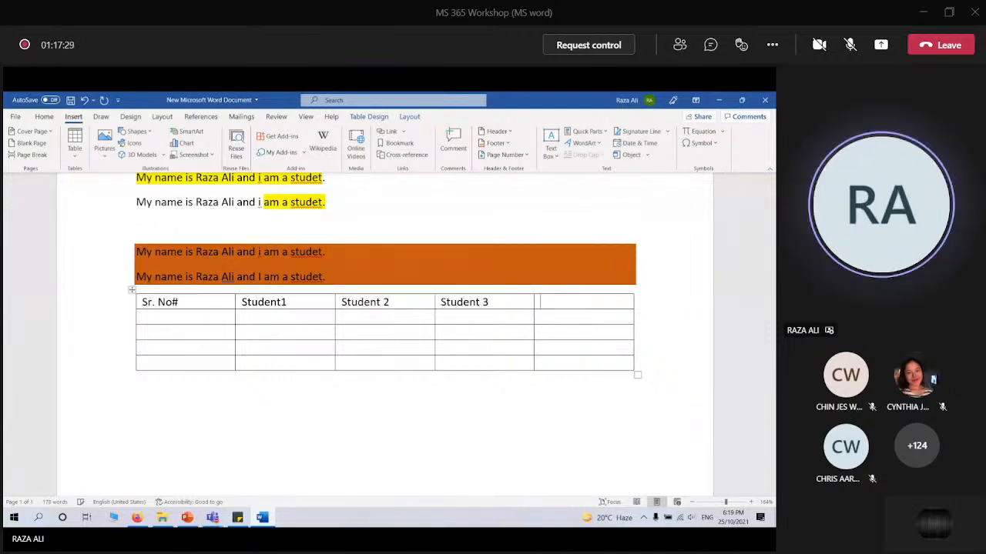
pyautogui.write('Student 4')
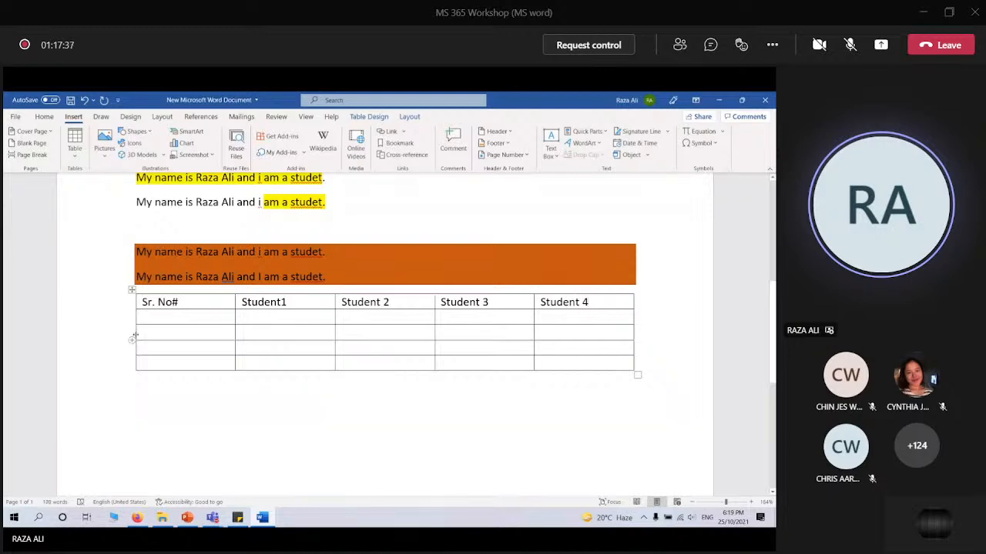
pyautogui.click(191, 318)
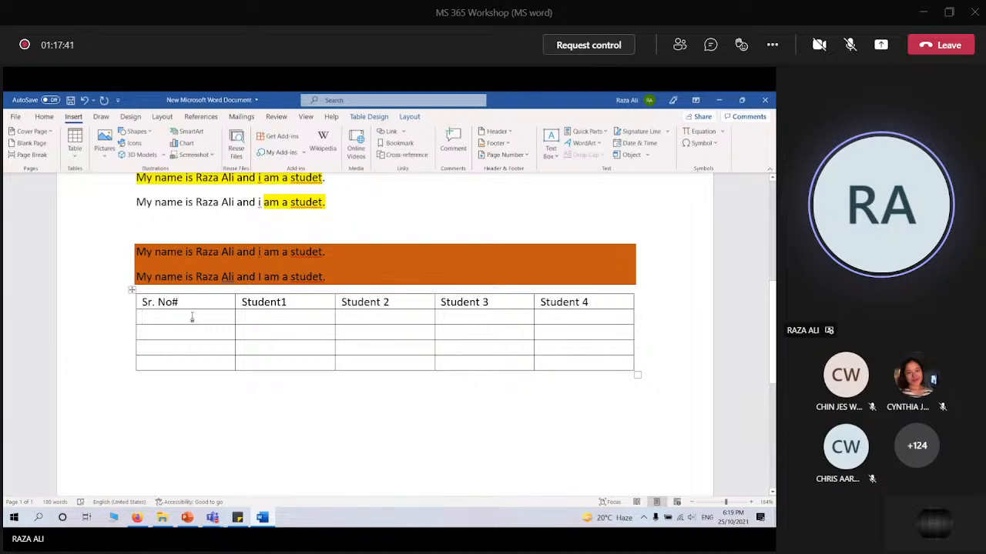
pyautogui.write('Math')
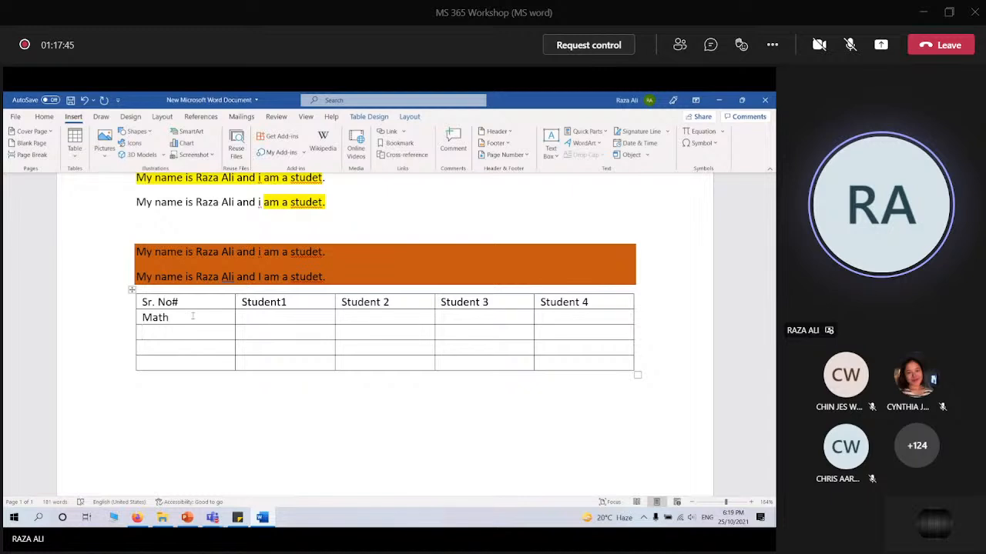
pyautogui.press('Down')
pyautogui.write('Engl')
pyautogui.press('BackSpace')
pyautogui.press('BackSpace')
pyautogui.press('BackSpace')
pyautogui.press('BackSpace')
pyautogui.click(191, 318)
pyautogui.press('BackSpace')
pyautogui.press('BackSpace')
pyautogui.press('BackSpace')
pyautogui.press('BackSpace')
# Number the four rows below the header 1 to 4 in the Sr. No# column
pyautogui.write('1')
pyautogui.press('Down')
pyautogui.write('2')
pyautogui.press('Down')
pyautogui.write('3')
pyautogui.press('Down')
pyautogui.write('4')
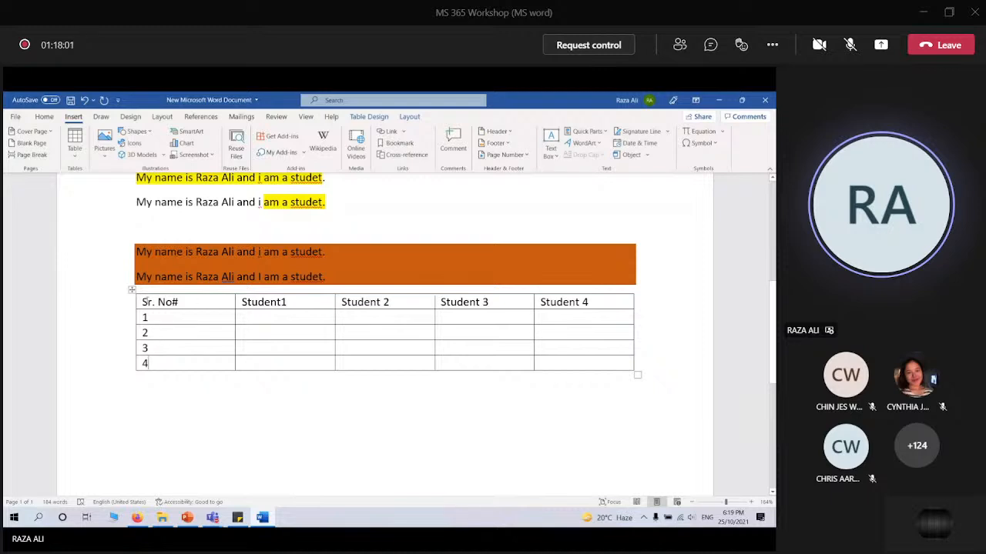
# Remove all borders from the entire table
pyautogui.moveTo(151, 301)
pyautogui.mouseDown()
pyautogui.moveTo(331, 317)
pyautogui.moveTo(599, 360)
pyautogui.mouseUp()
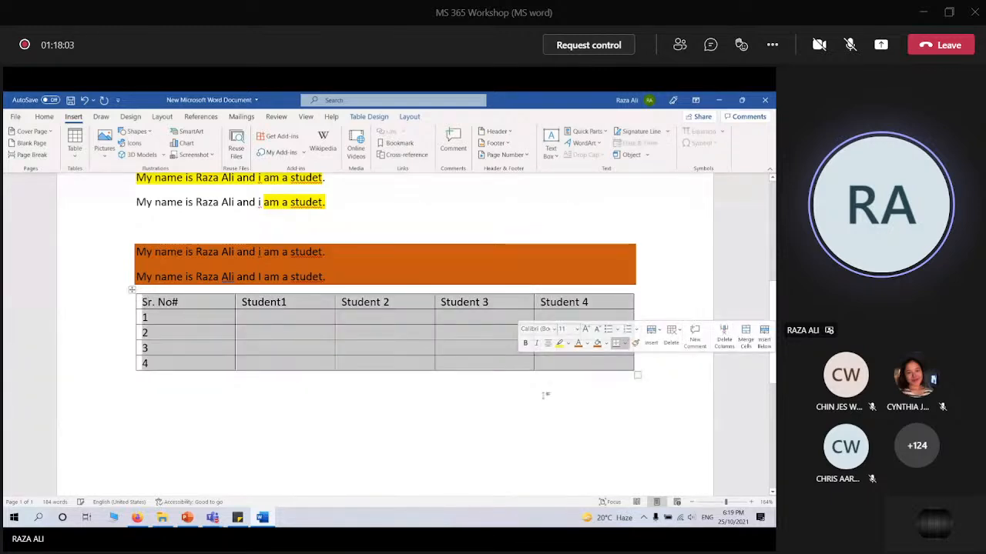
pyautogui.click(35, 116)
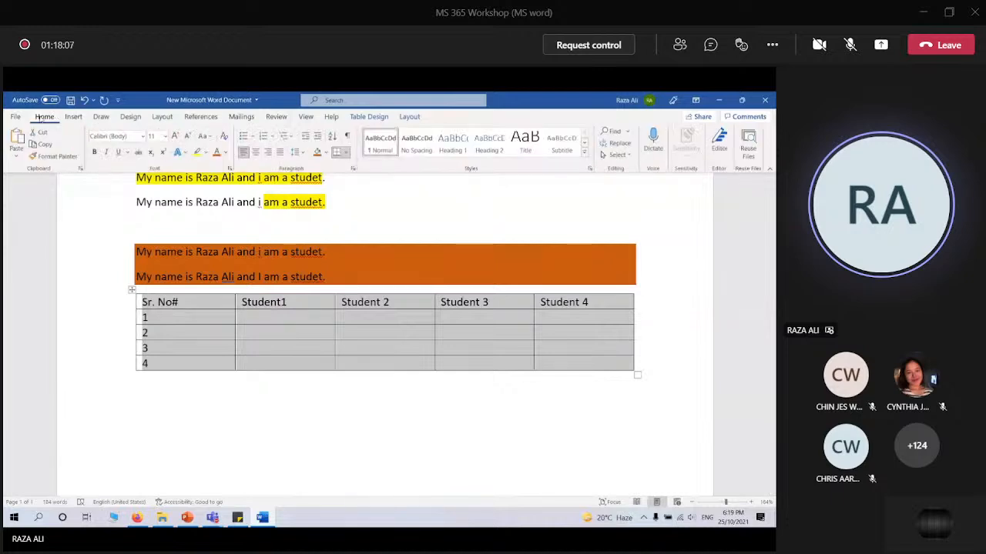
pyautogui.click(337, 152)
pyautogui.click(149, 317)
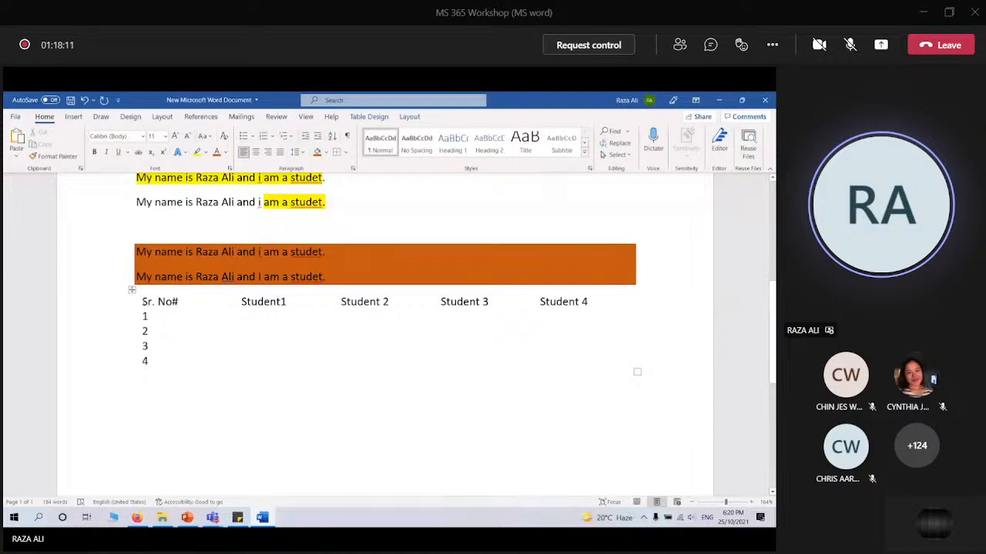
# Add a top and a bottom border to the table's header row
pyautogui.moveTo(144, 303); pyautogui.dragTo(475, 301)
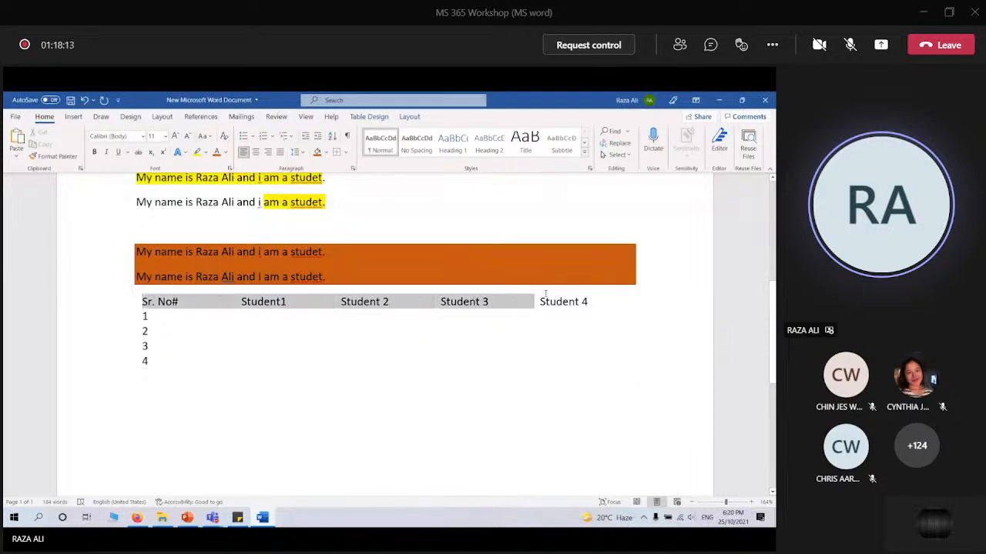
pyautogui.moveTo(545, 294); pyautogui.dragTo(554, 301)
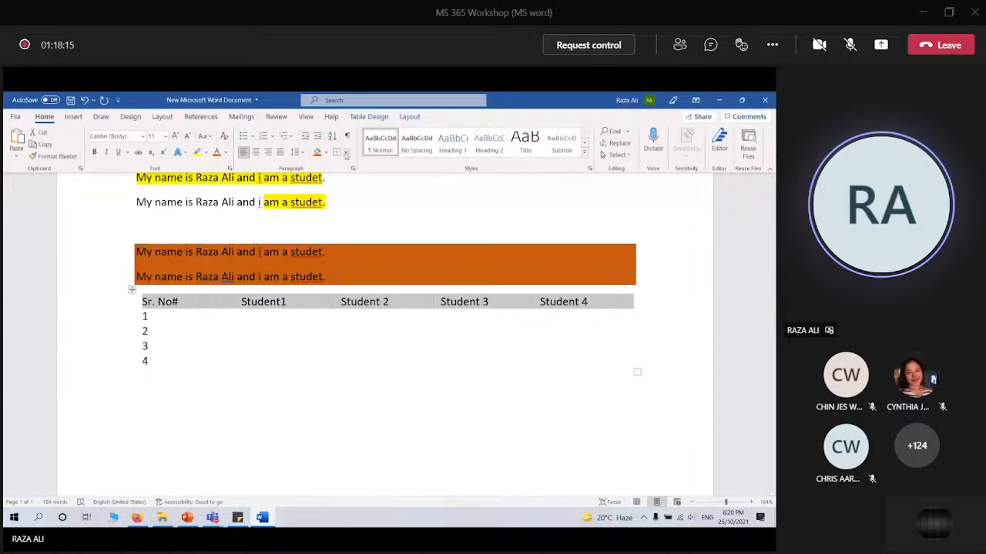
pyautogui.click(347, 153)
pyautogui.click(347, 154)
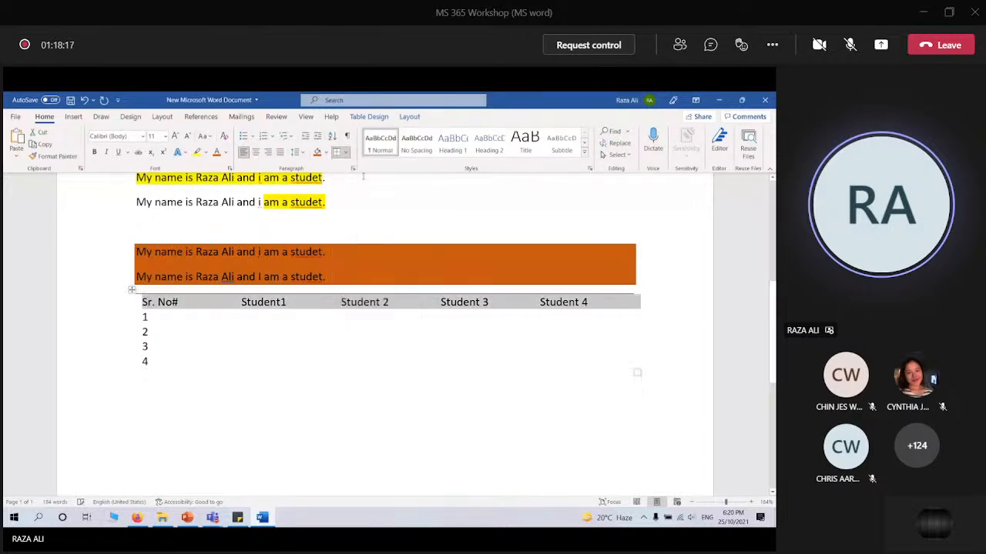
pyautogui.click(348, 154)
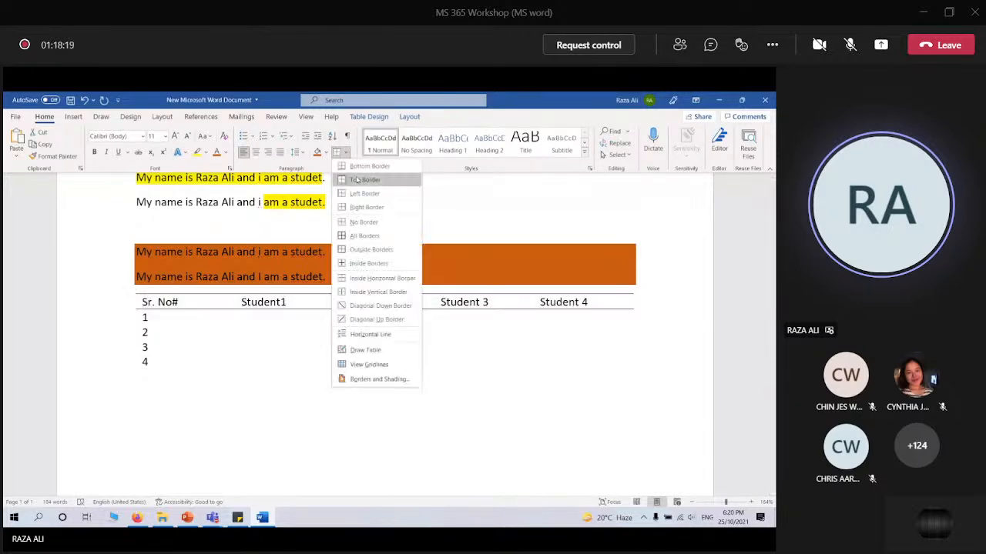
pyautogui.click(360, 180)
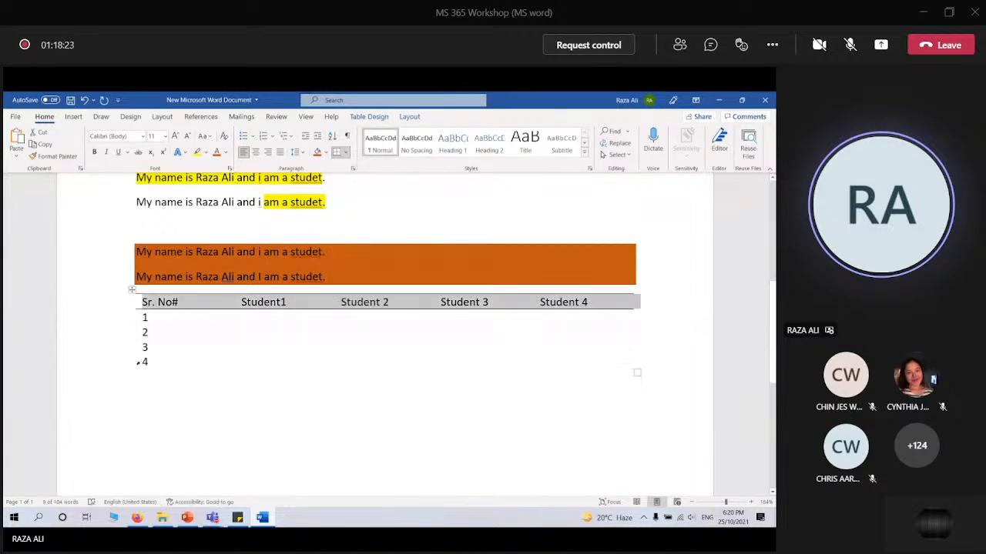
# Add a bottom border beneath row 4 of the table
pyautogui.click(138, 362)
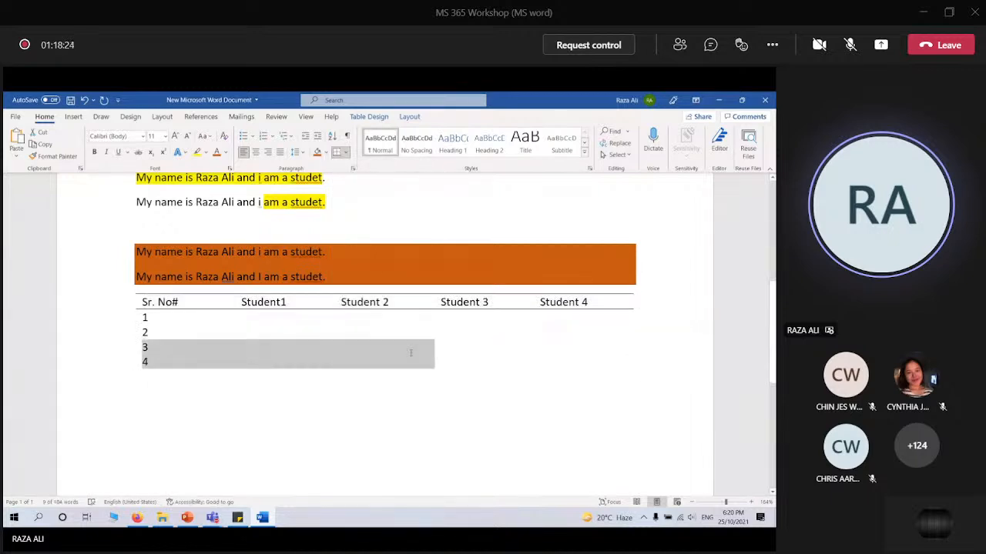
pyautogui.click(337, 154)
pyautogui.click(202, 408)
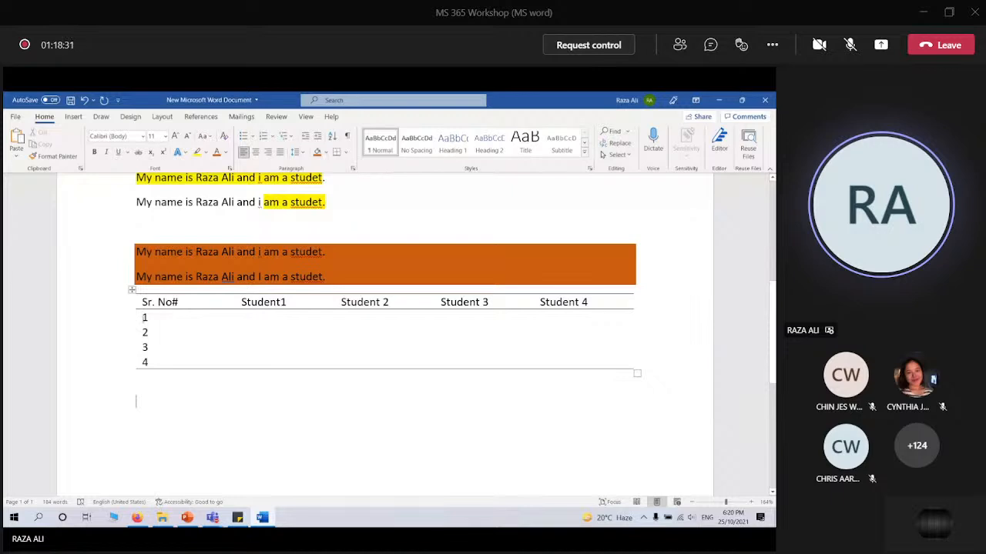
# Apply all borders to the table rows numbered 1 to 4
pyautogui.moveTo(144, 317); pyautogui.dragTo(627, 364)
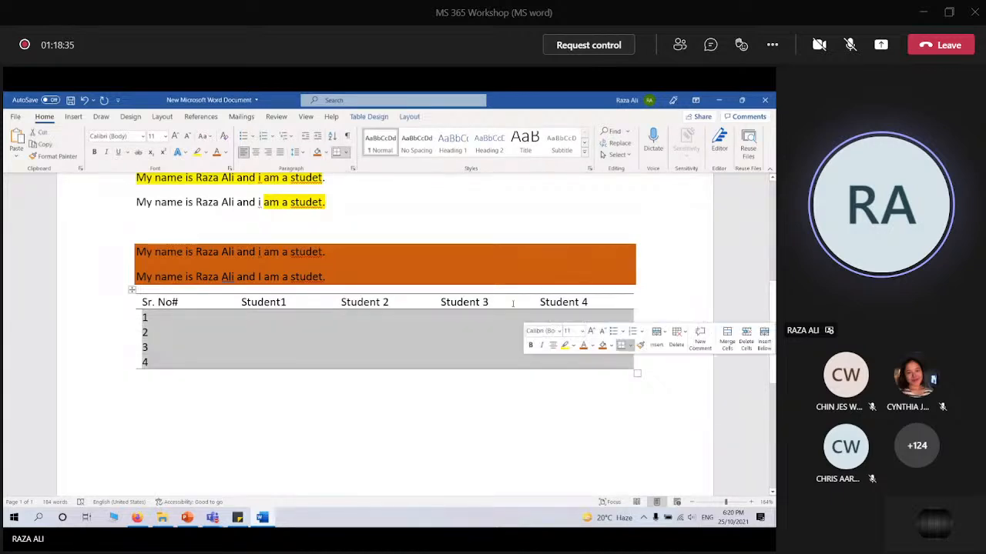
pyautogui.click(346, 152)
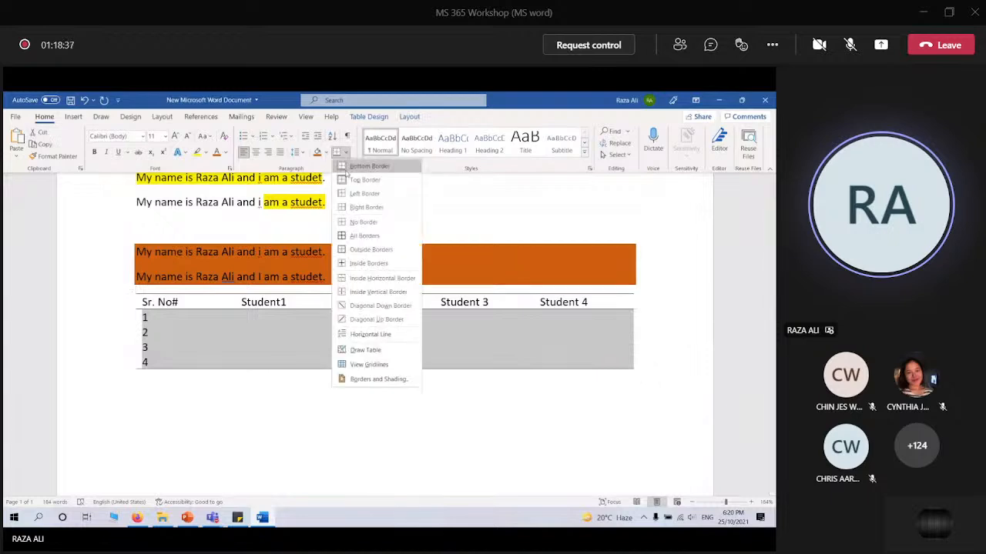
pyautogui.click(353, 236)
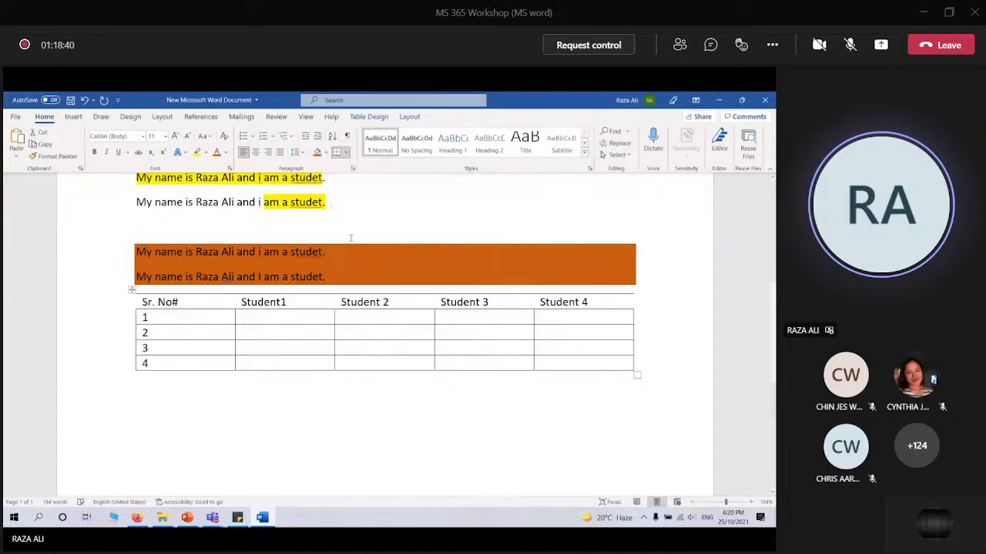
# Insert the Apple picture from the device's MS Office Training > Workshop Material folder below the table
pyautogui.click(364, 429)
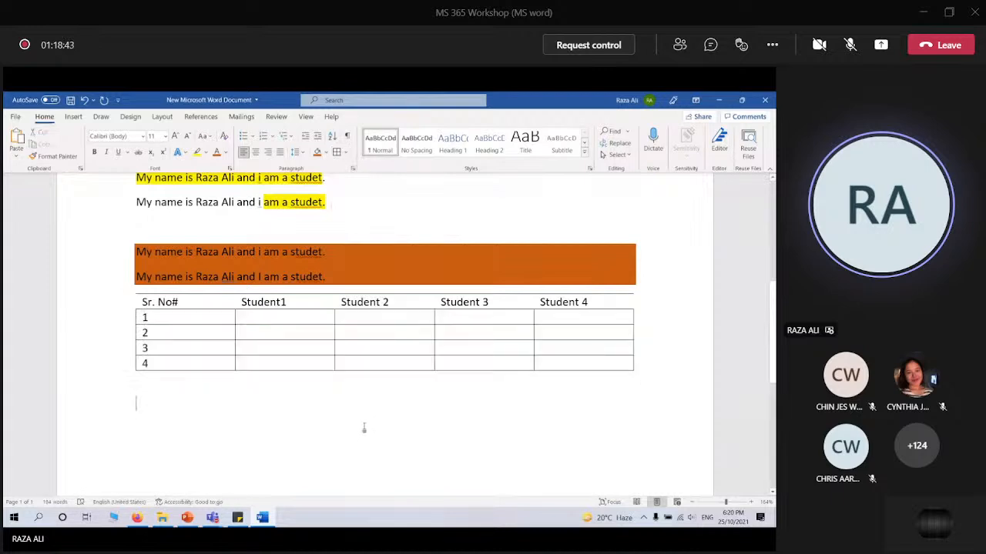
pyautogui.click(73, 116)
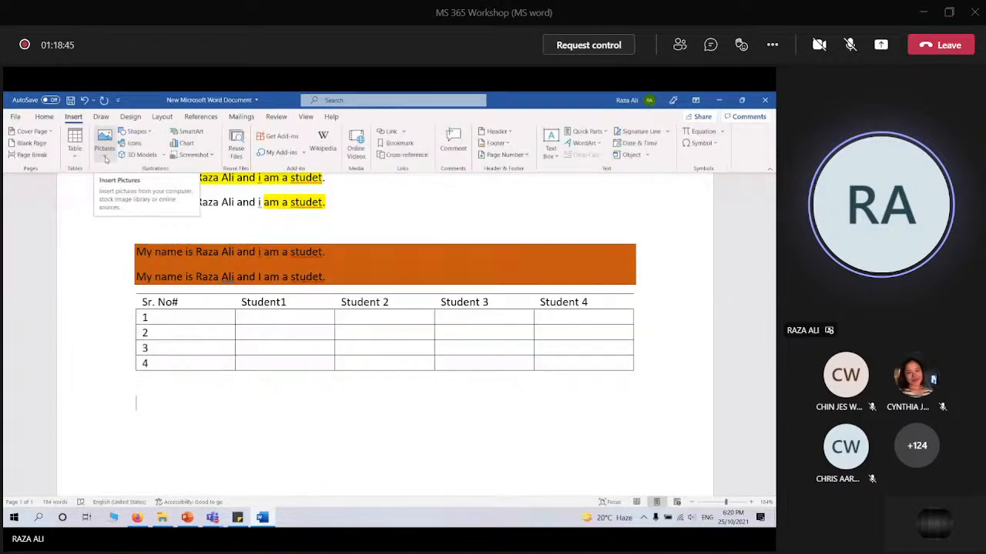
pyautogui.click(106, 157)
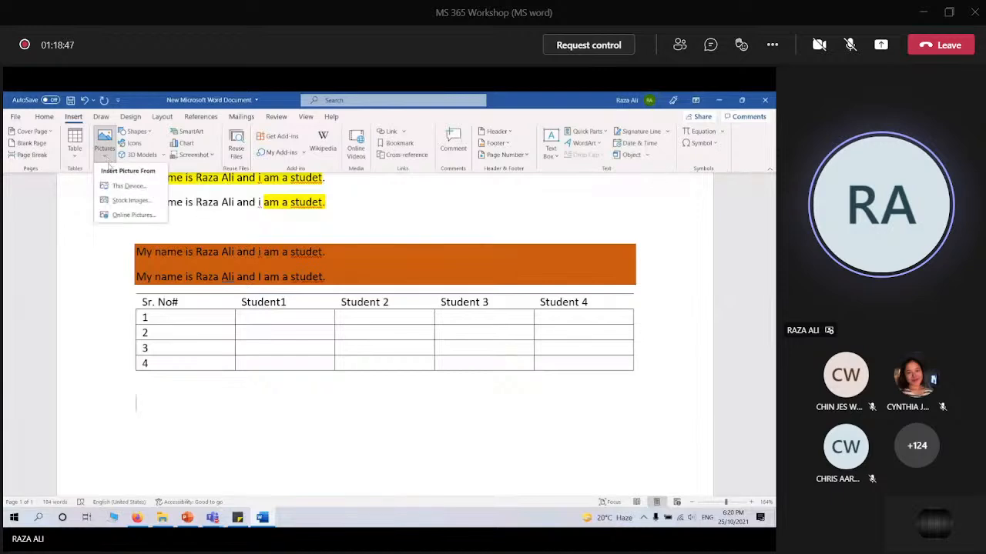
pyautogui.click(378, 453)
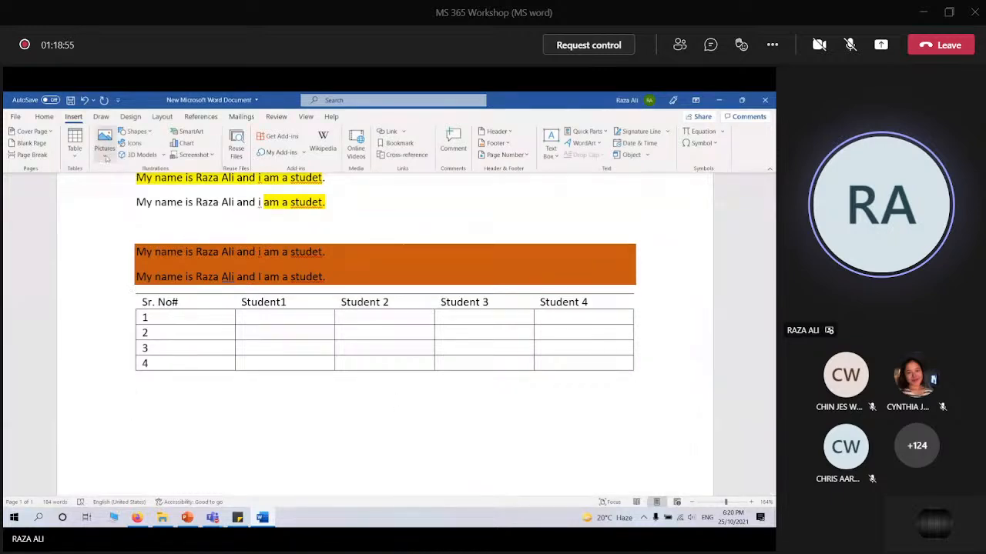
pyautogui.click(106, 157)
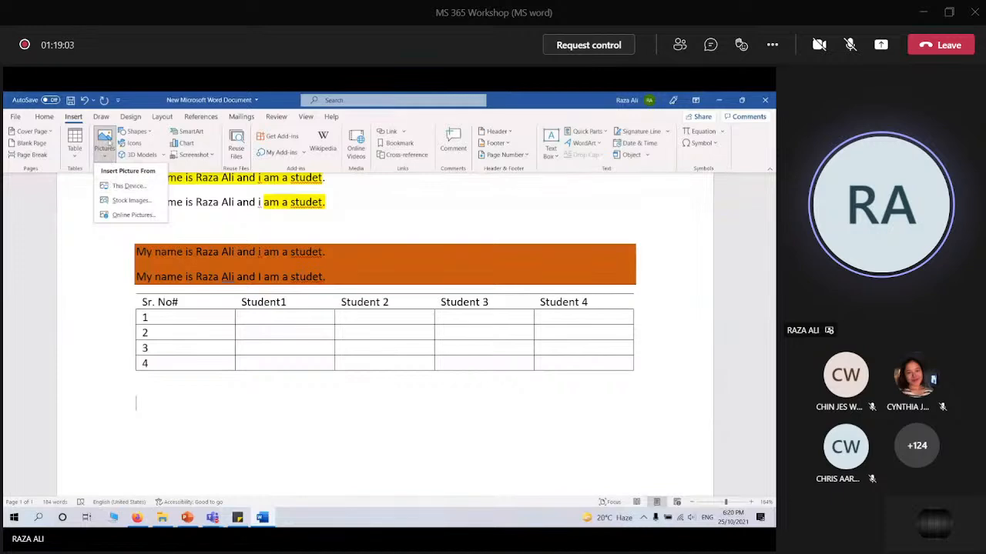
pyautogui.click(120, 187)
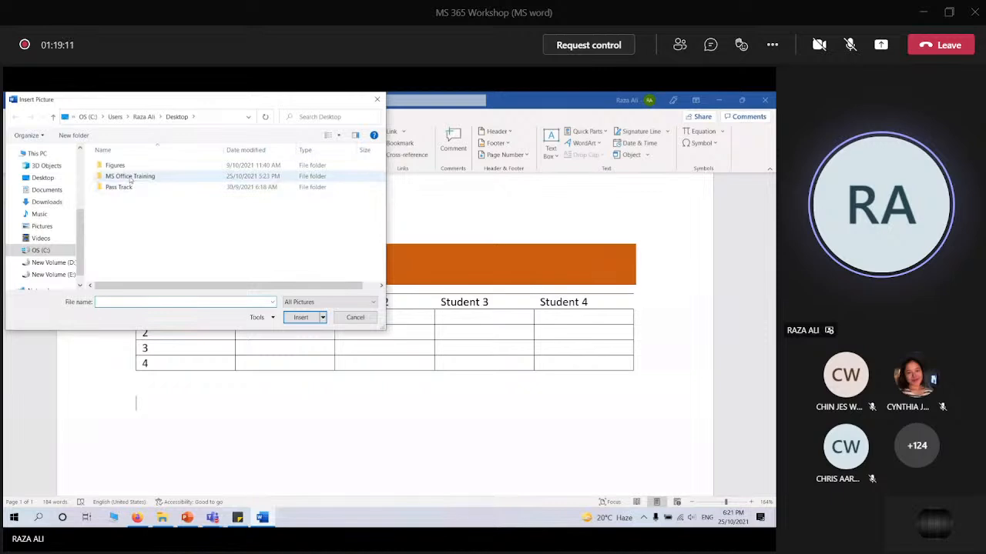
pyautogui.click(131, 177)
pyautogui.doubleClick(131, 177)
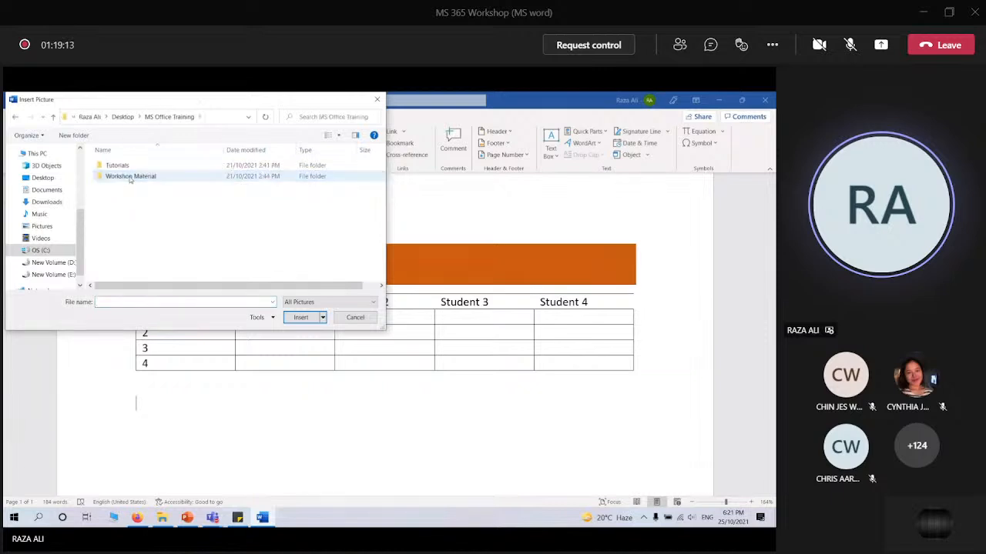
pyautogui.click(130, 177)
pyautogui.doubleClick(131, 177)
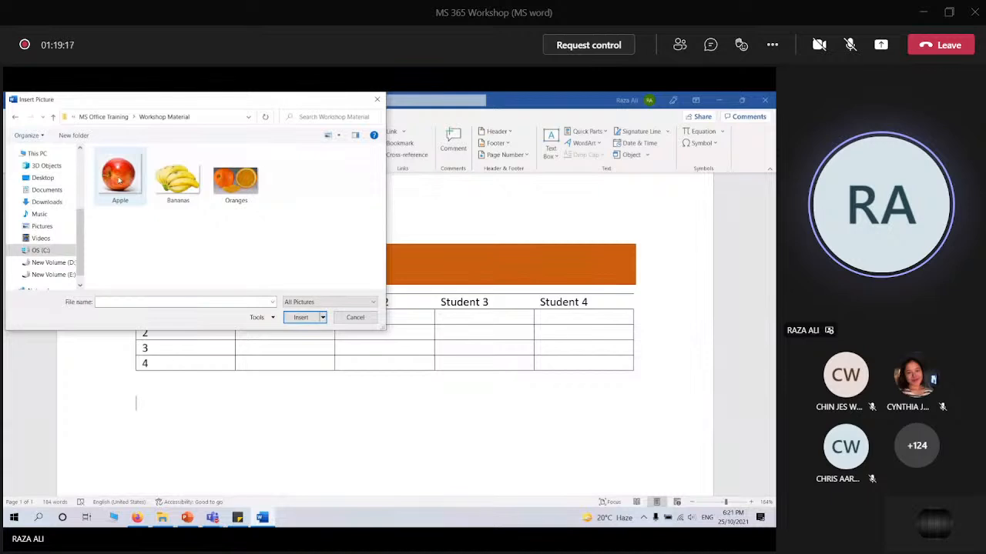
pyautogui.click(120, 180)
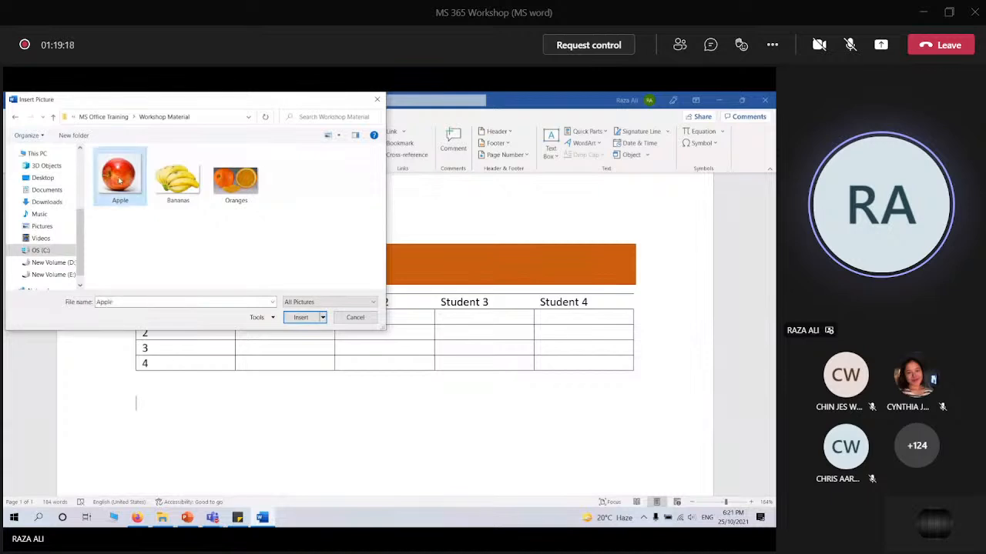
pyautogui.click(301, 318)
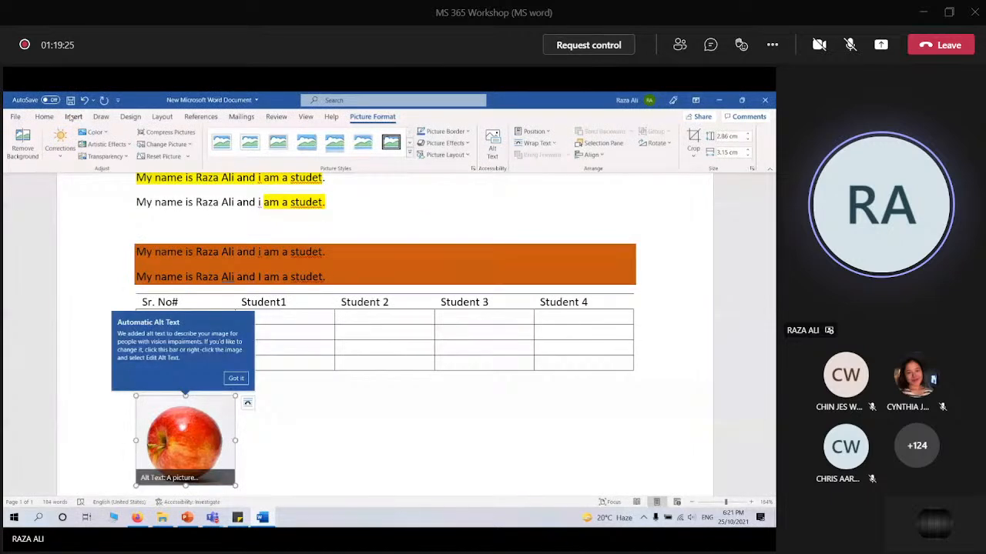
# Draw a rectangle about 4.1 cm wide and 2.4 cm high beside the apple picture, below the table
pyautogui.click(73, 117)
pyautogui.click(104, 143)
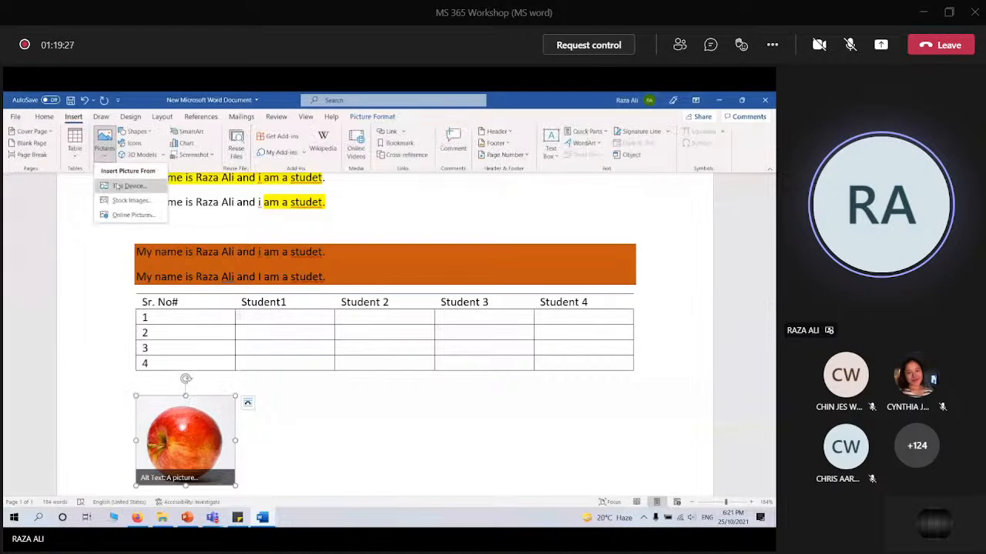
pyautogui.click(137, 131)
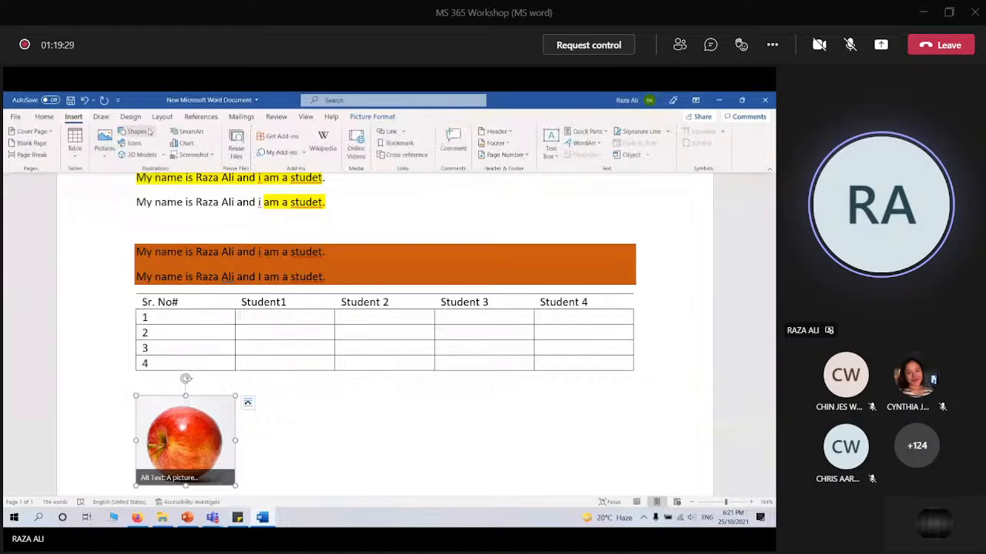
pyautogui.click(137, 131)
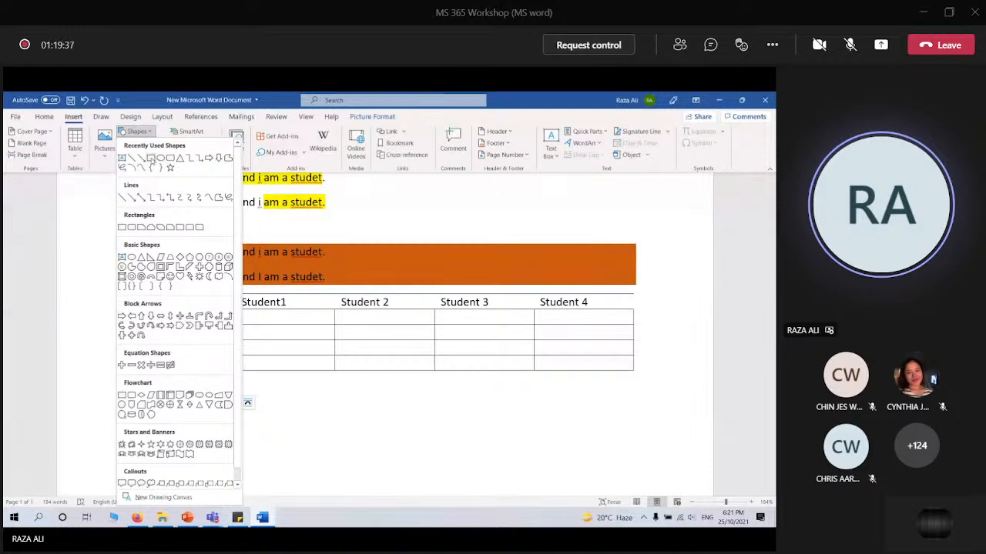
pyautogui.click(151, 160)
pyautogui.moveTo(330, 396); pyautogui.dragTo(459, 470)
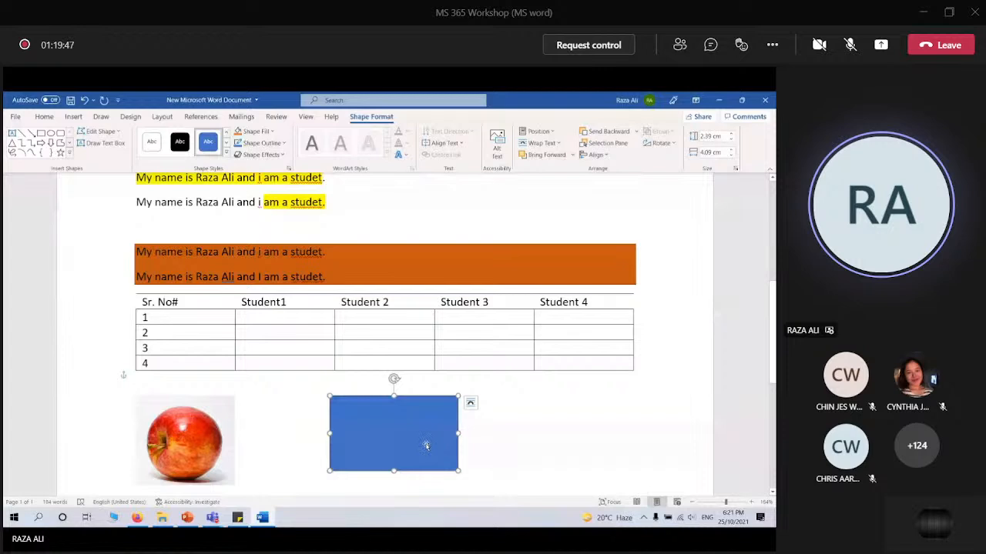
# Remove the rectangle's fill and give it a thick black outline
pyautogui.click(274, 132)
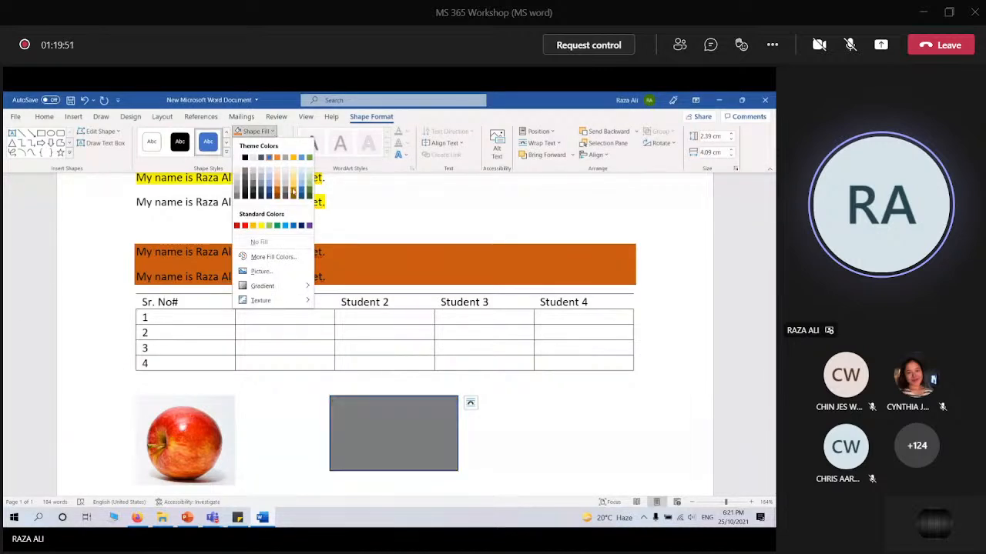
pyautogui.click(260, 243)
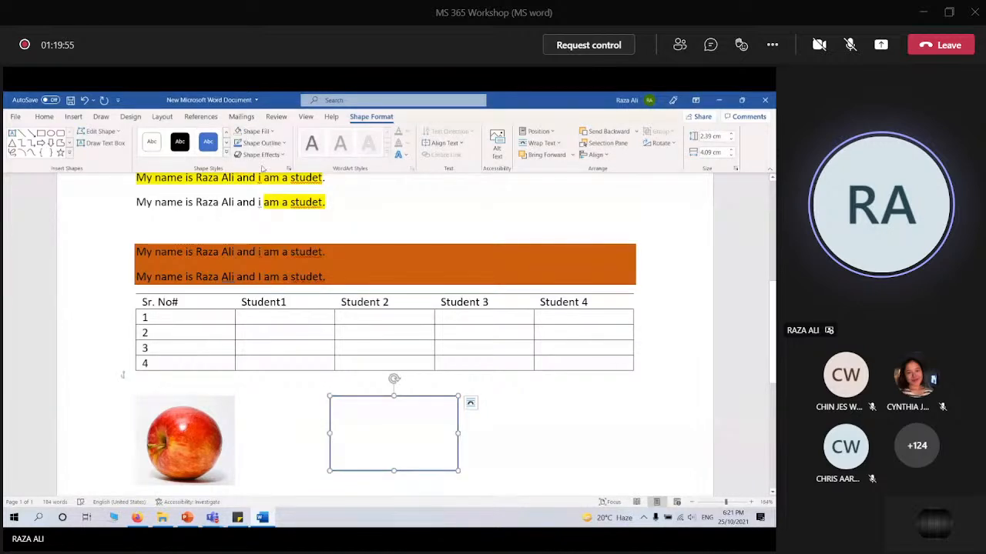
pyautogui.click(262, 142)
pyautogui.click(360, 360)
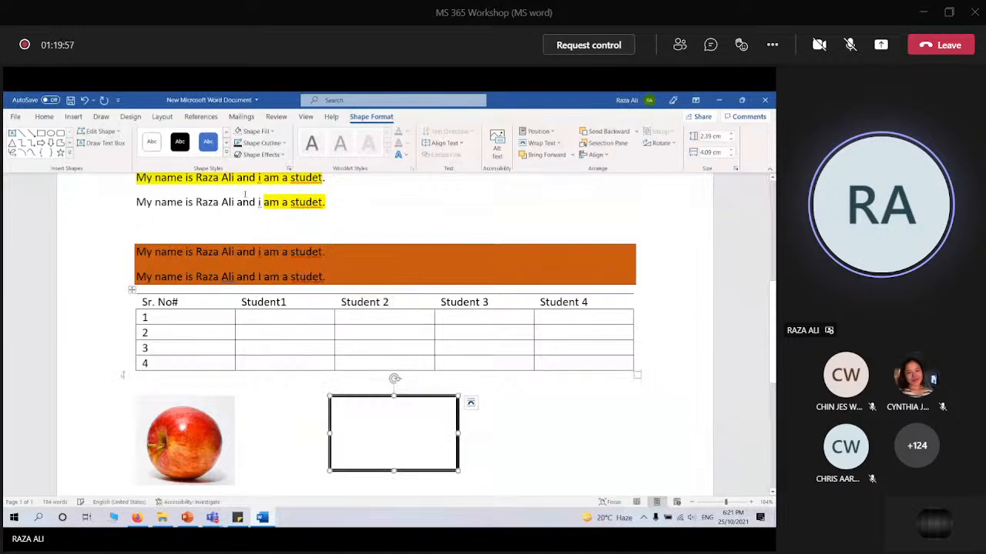
# Apply the third sketched line style, a slightly wavy one, to the rectangle's outline
pyautogui.click(261, 144)
pyautogui.moveTo(293, 301)
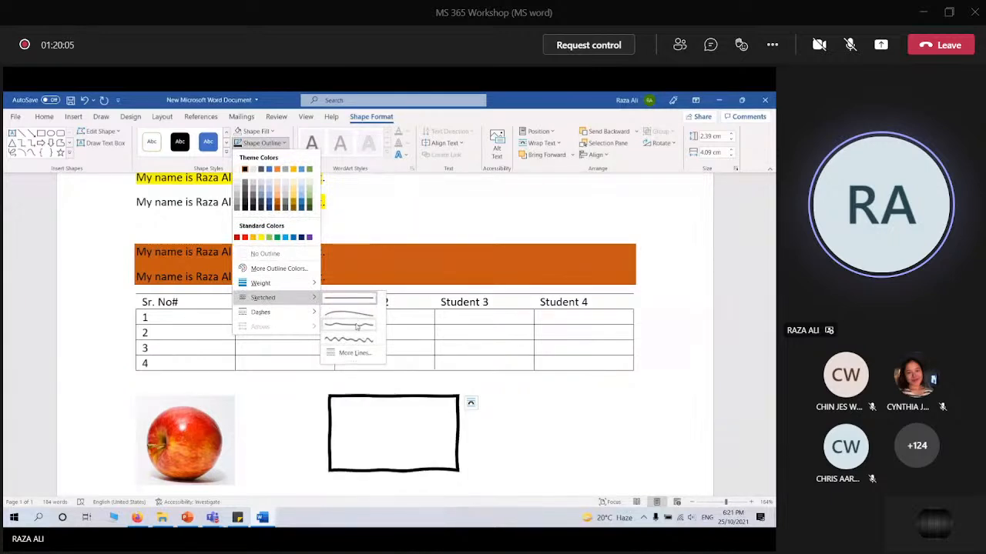
pyautogui.click(355, 326)
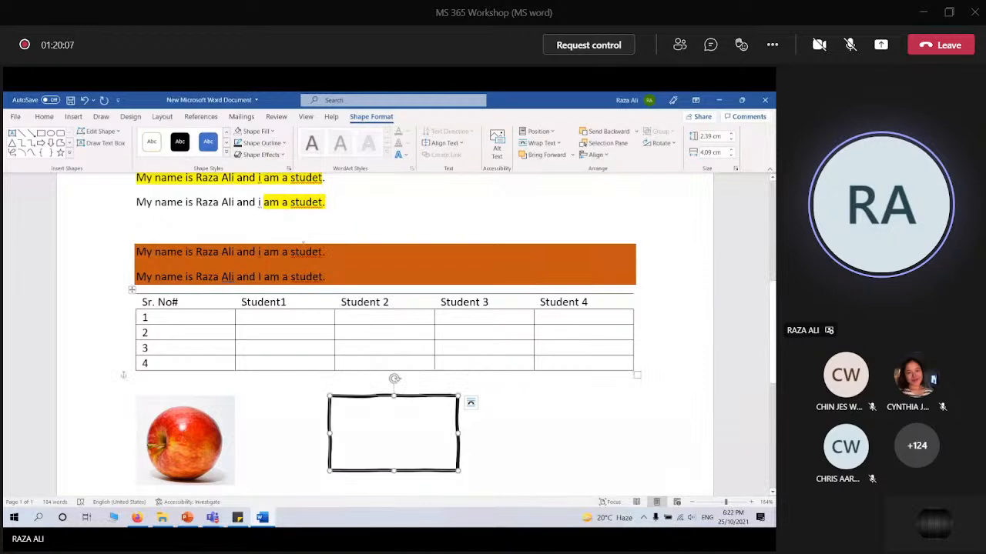
# Apply the parallel 3-D rotation effect that slants the rectangle's horizontal edges upward, and deselect the shape
pyautogui.click(282, 158)
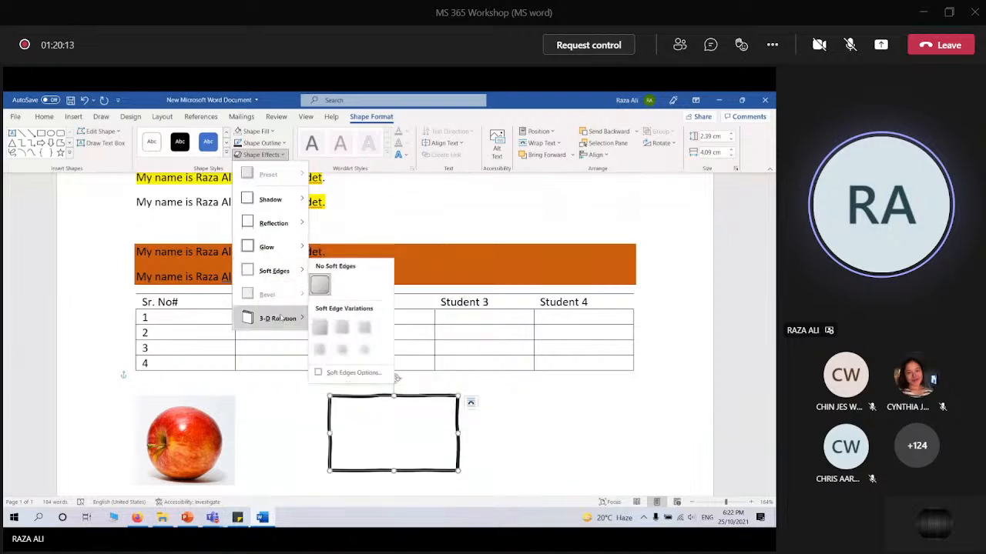
pyautogui.moveTo(282, 318)
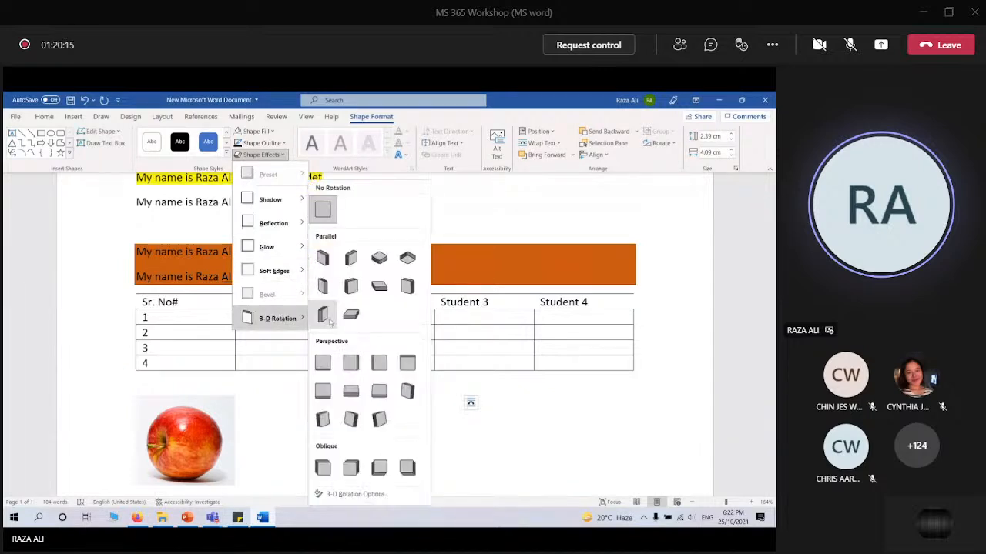
pyautogui.click(329, 321)
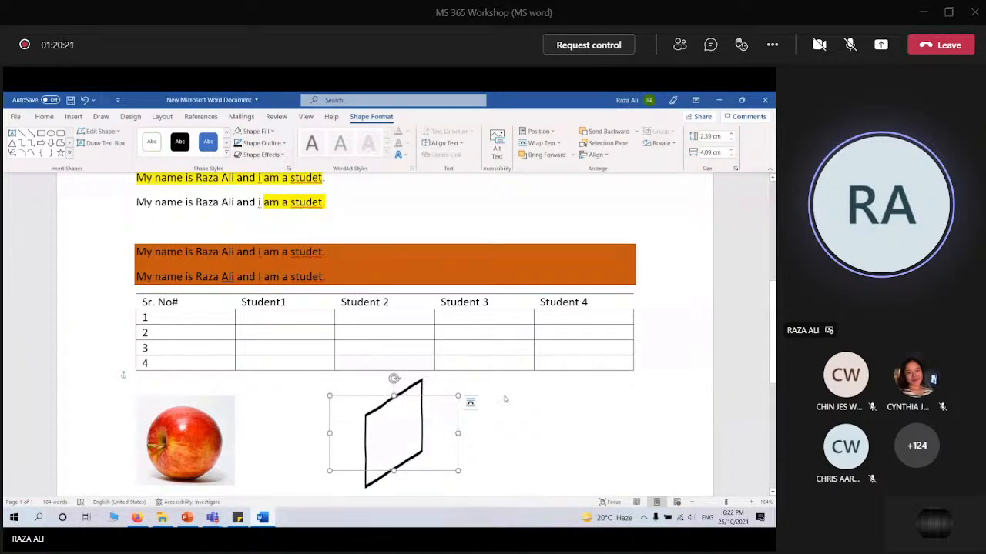
pyautogui.click(504, 395)
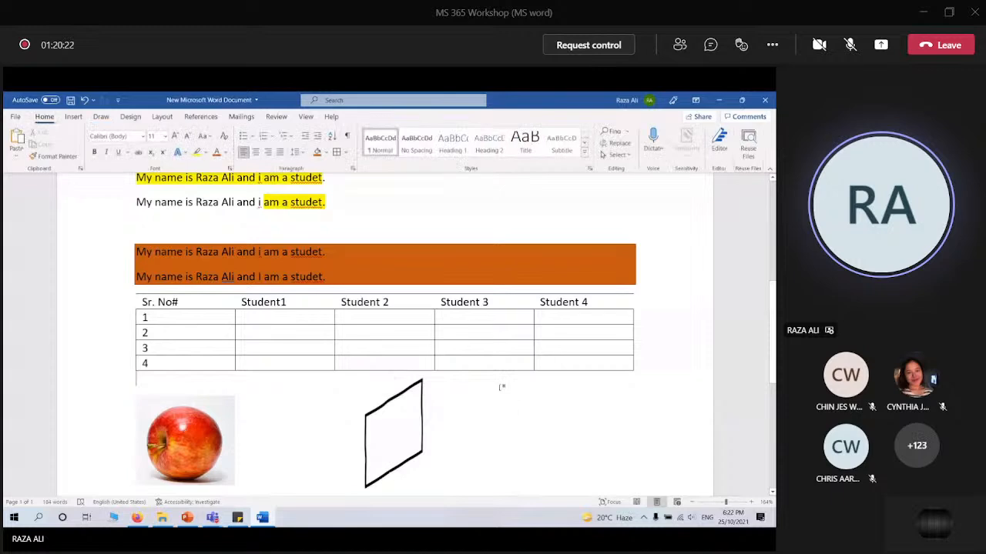
# Minimize the meeting window covering the document, and close the column chart's data sheet
pyautogui.click(73, 118)
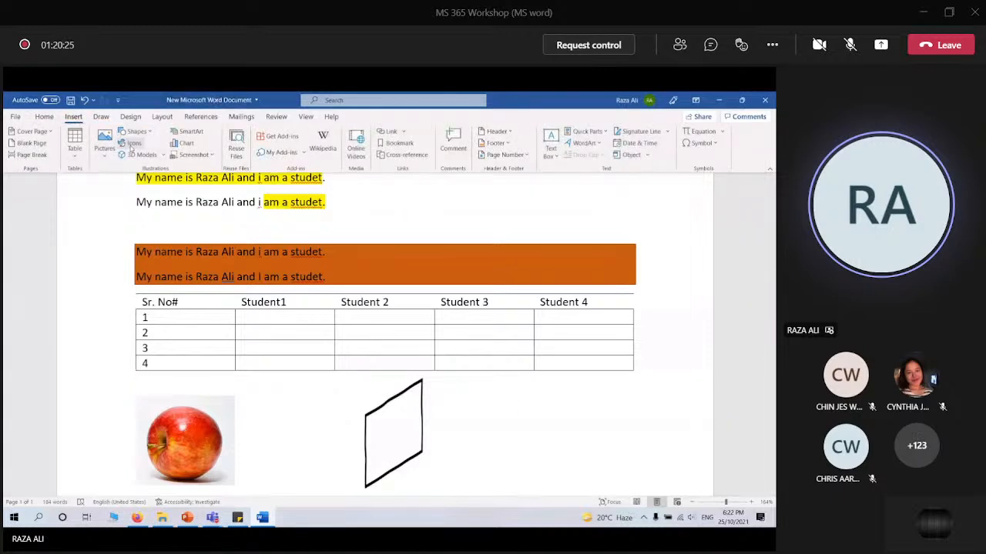
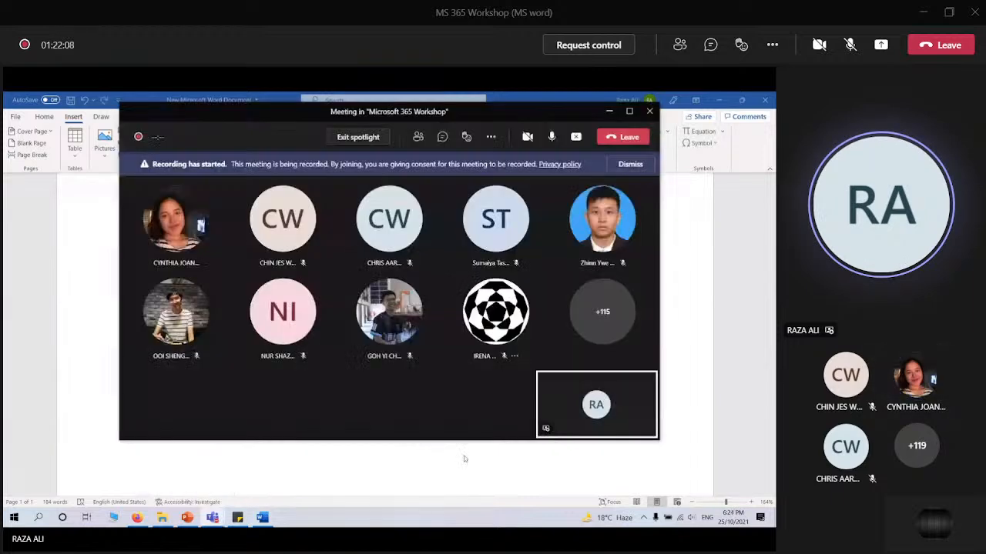
pyautogui.click(608, 112)
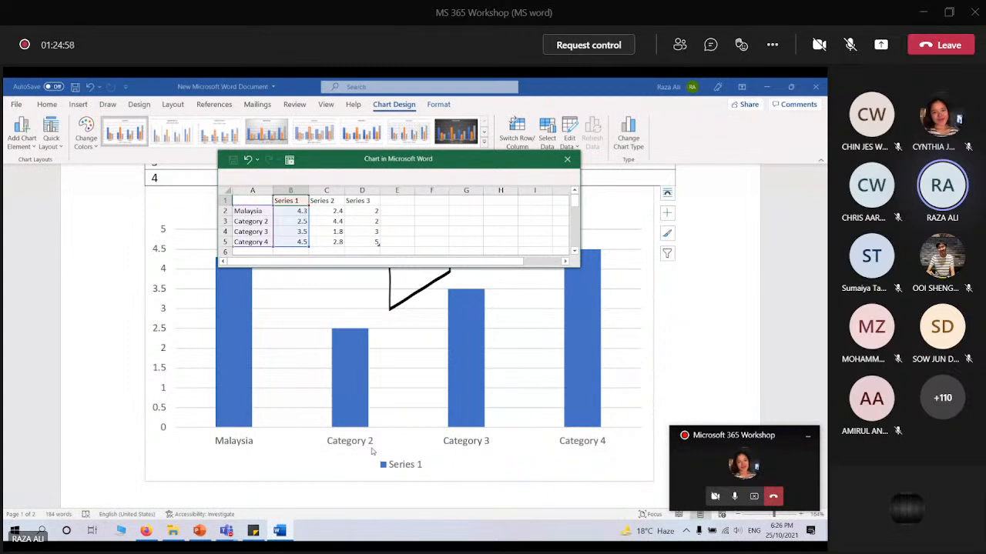
pyautogui.click(569, 160)
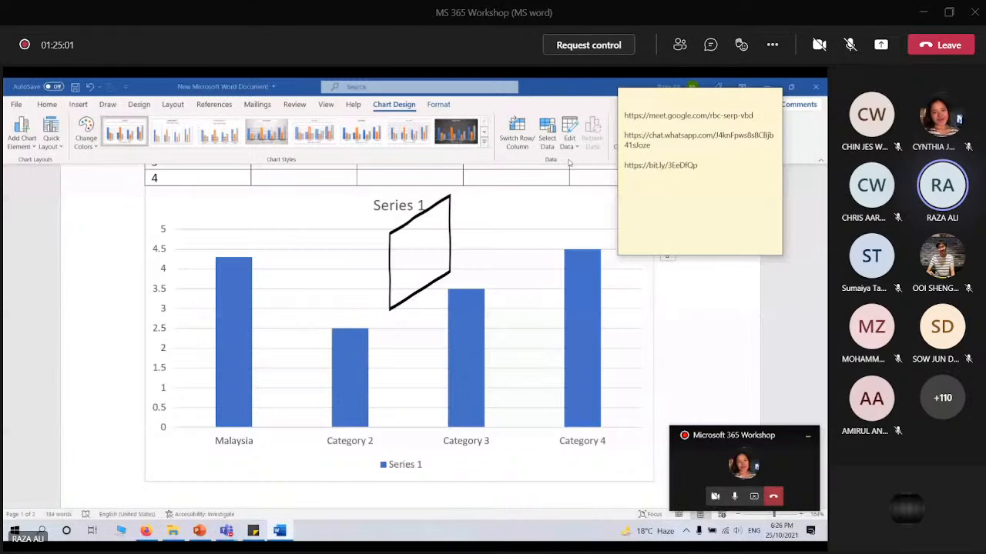
pyautogui.click(679, 329)
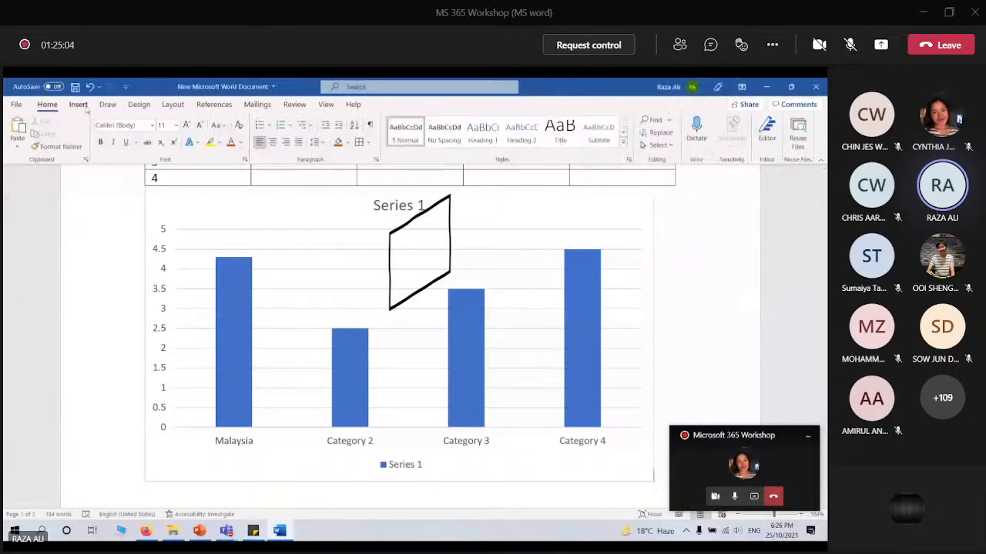
# Insert a screen clipping of the desktop area around the Word document icon, about 15.9 × 11.7 cm, below the apple picture
pyautogui.click(79, 105)
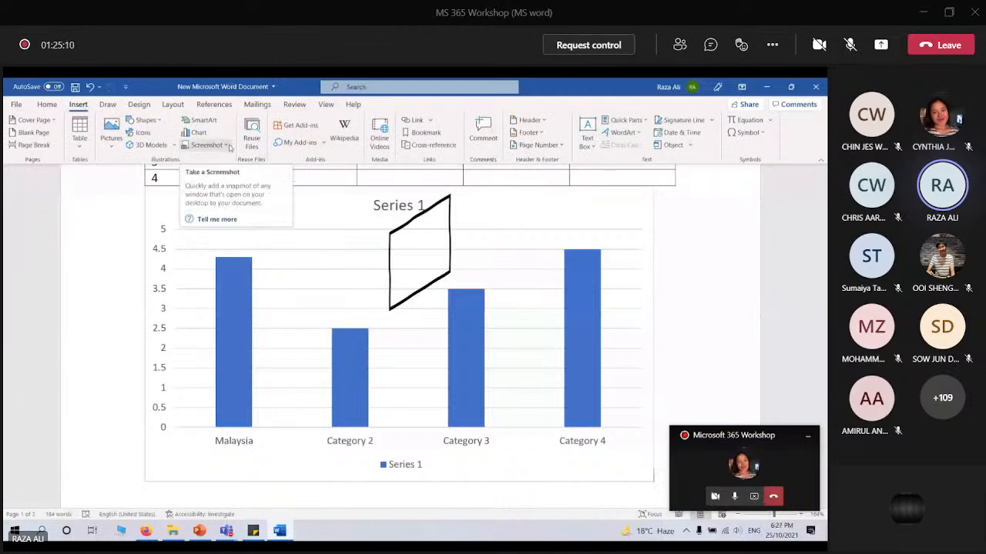
pyautogui.click(205, 145)
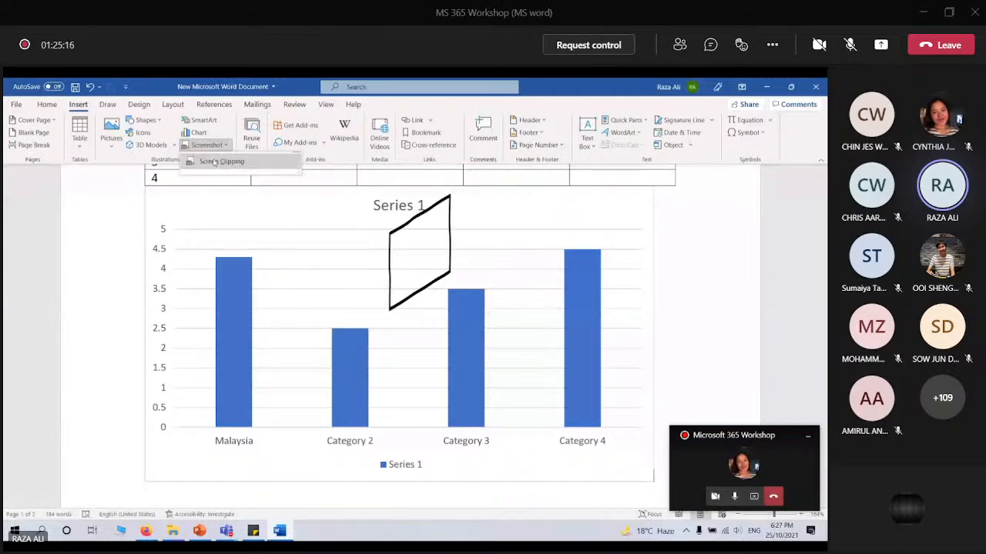
pyautogui.click(214, 162)
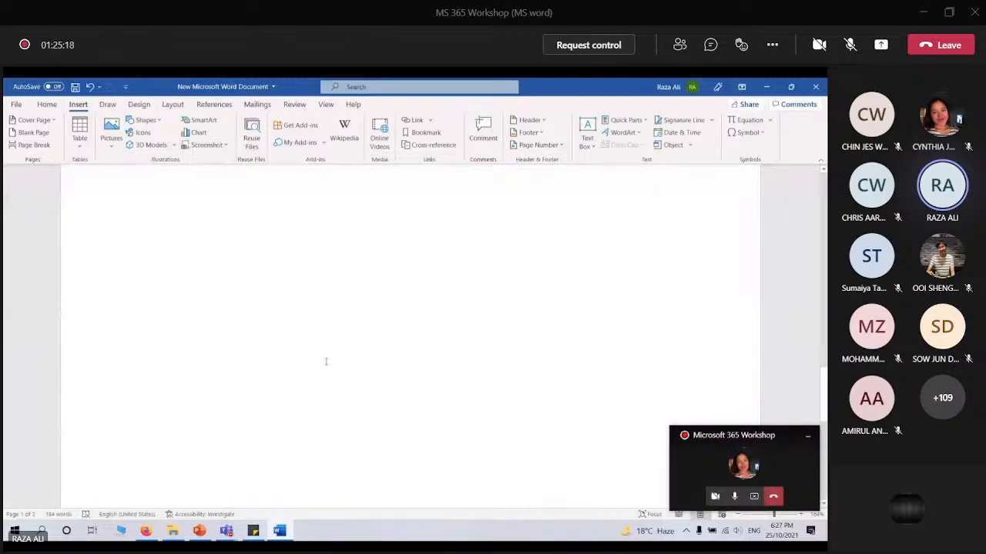
pyautogui.scroll(1, 272, 276)
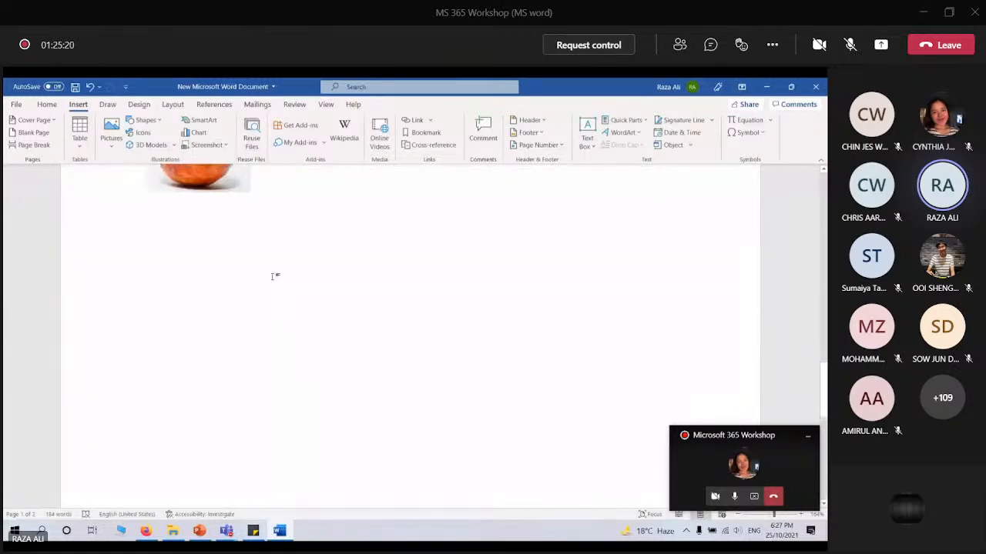
pyautogui.click(271, 277)
pyautogui.click(227, 146)
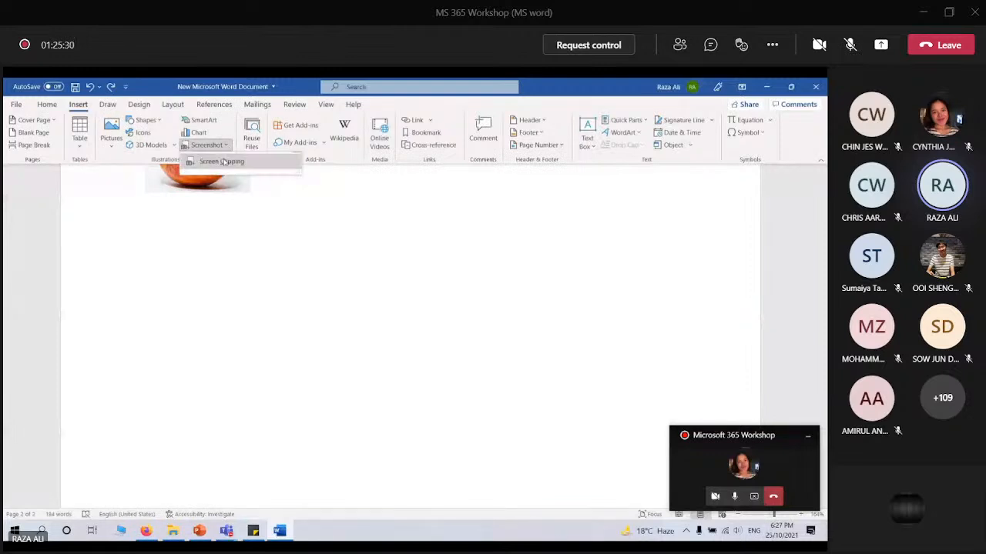
pyautogui.click(225, 162)
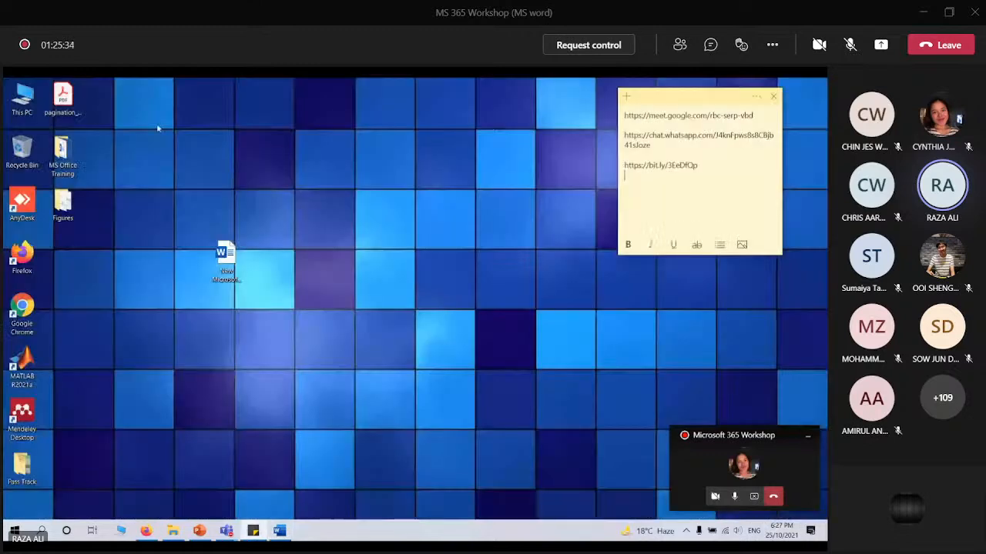
pyautogui.moveTo(192, 143); pyautogui.dragTo(573, 423)
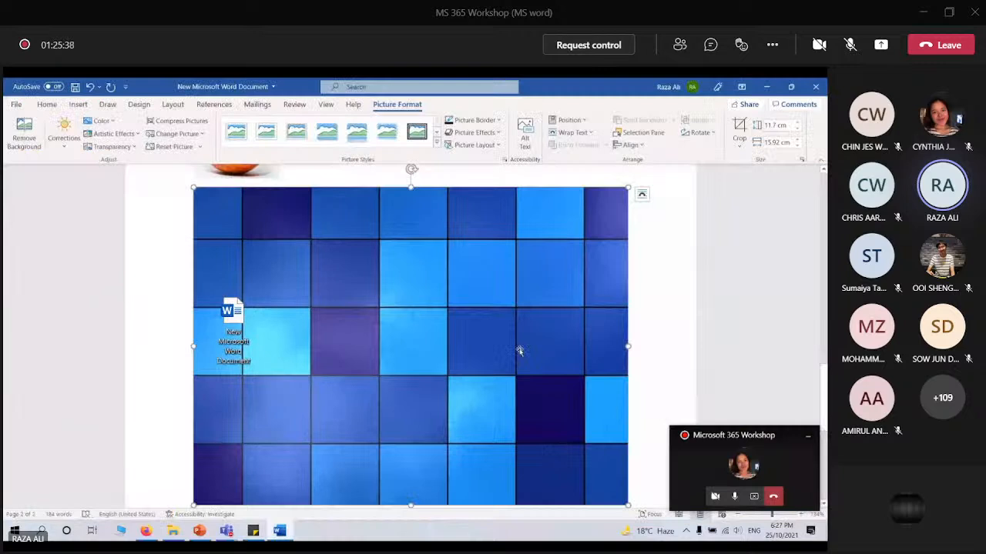
pyautogui.scroll(-3, 520, 351)
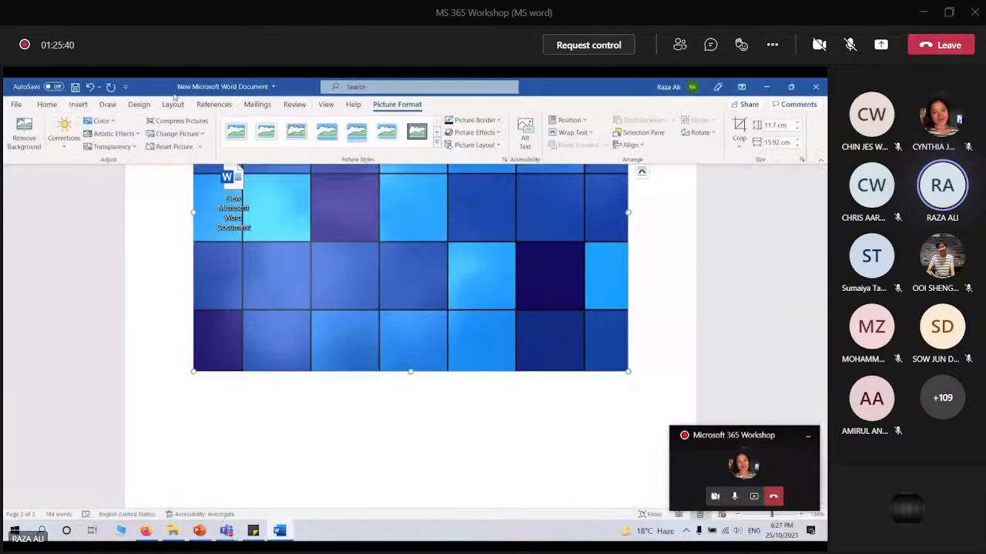
# Add a header to the document using the built-in Blank layout
pyautogui.click(78, 104)
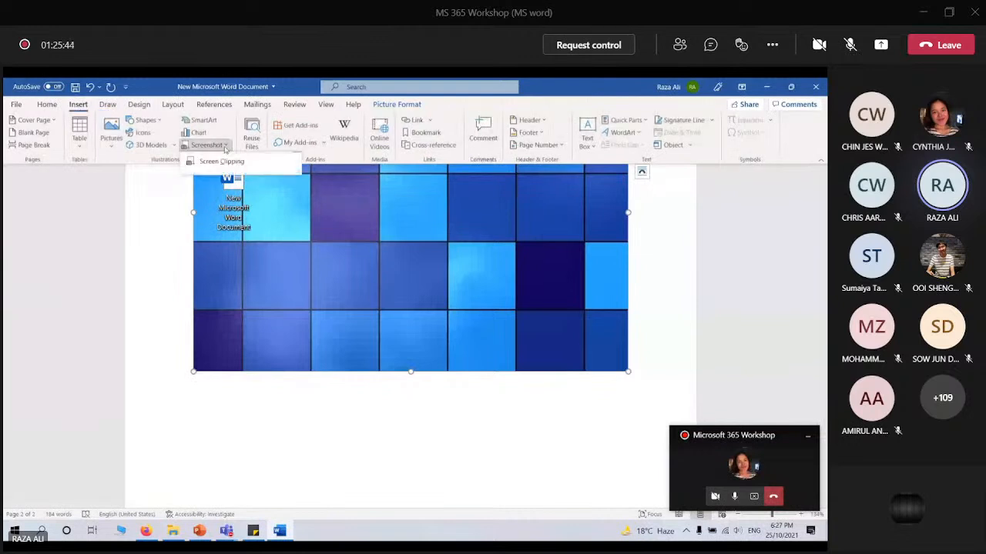
pyautogui.scroll(3, 653, 312)
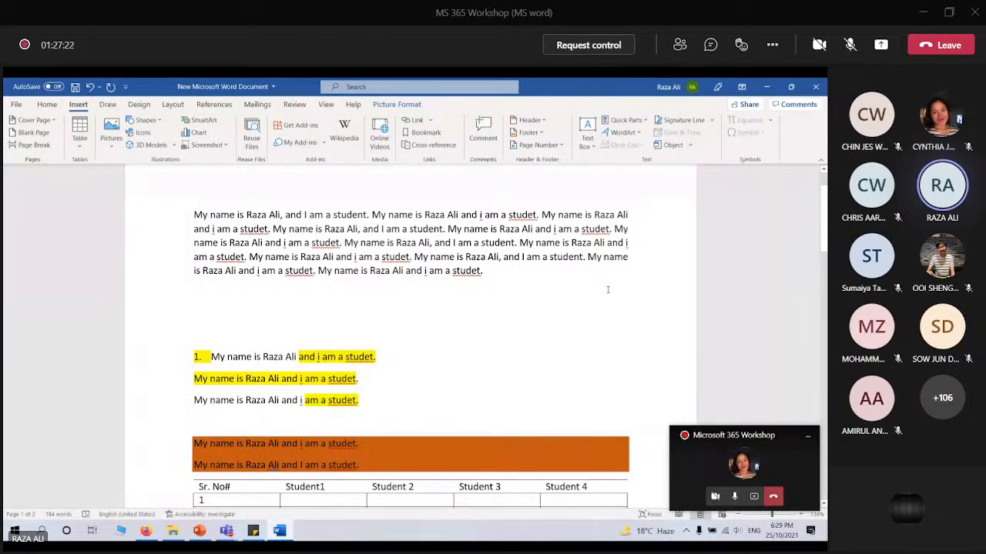
pyautogui.click(532, 125)
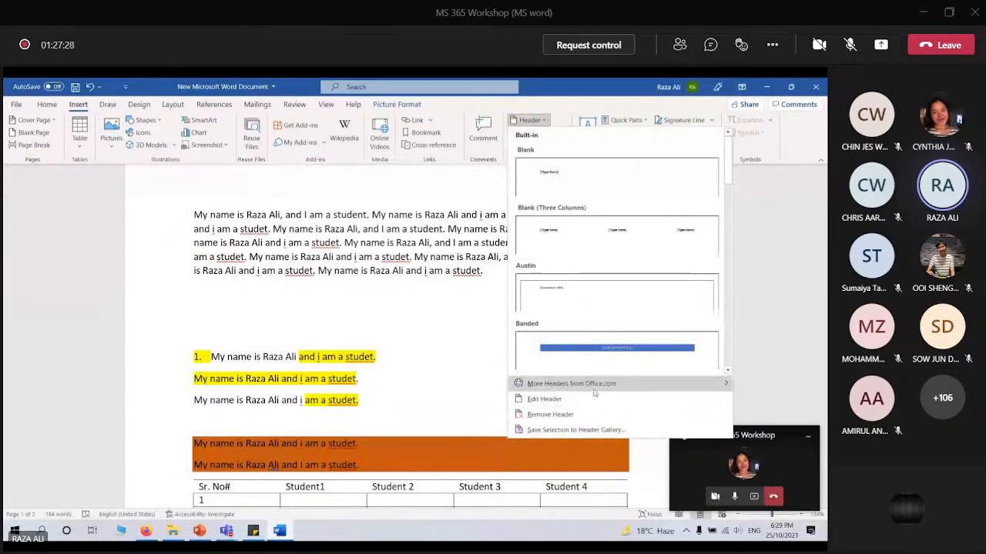
pyautogui.click(594, 174)
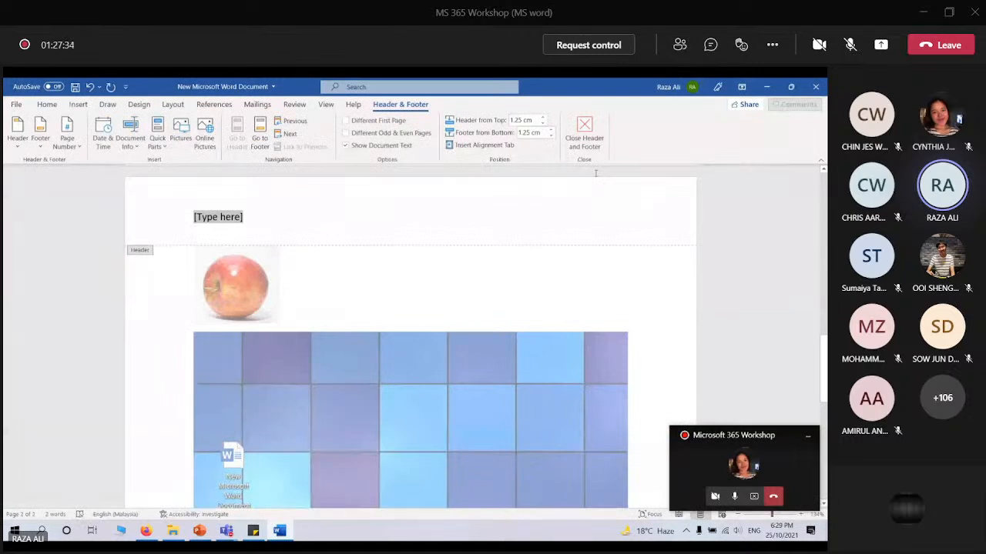
# Enter "This is the final draft" as the header text and return to the document body
pyautogui.write('T')
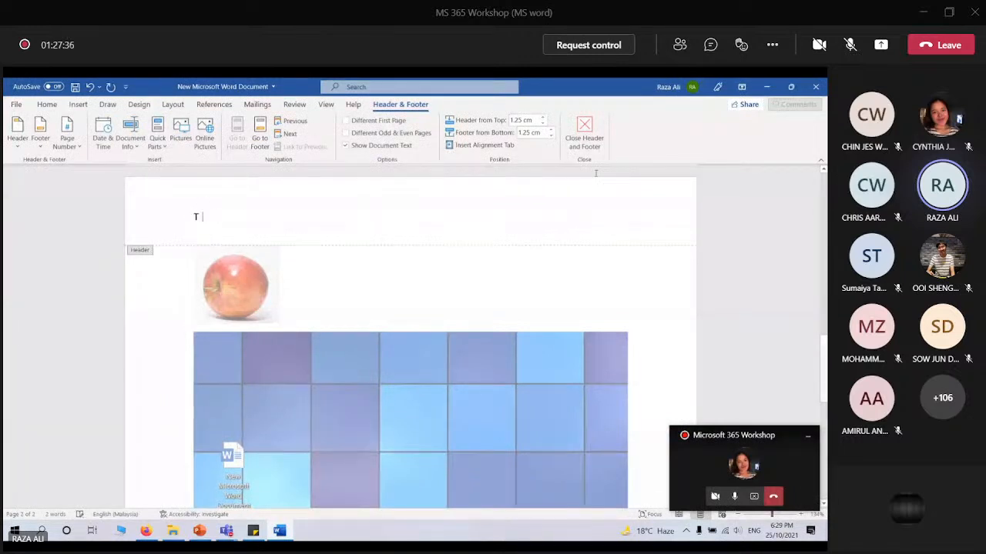
pyautogui.write('his is the ')
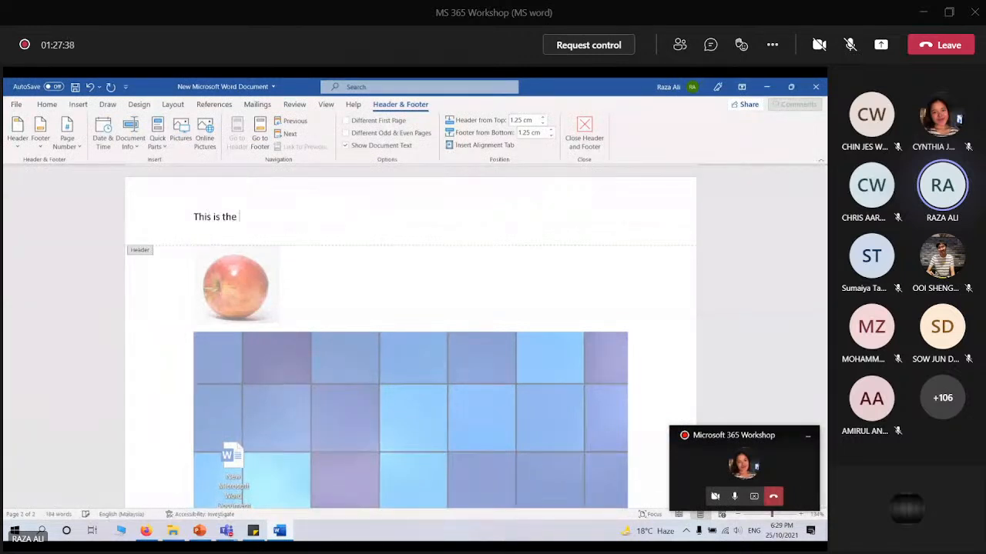
pyautogui.write('final d')
pyautogui.write('raft')
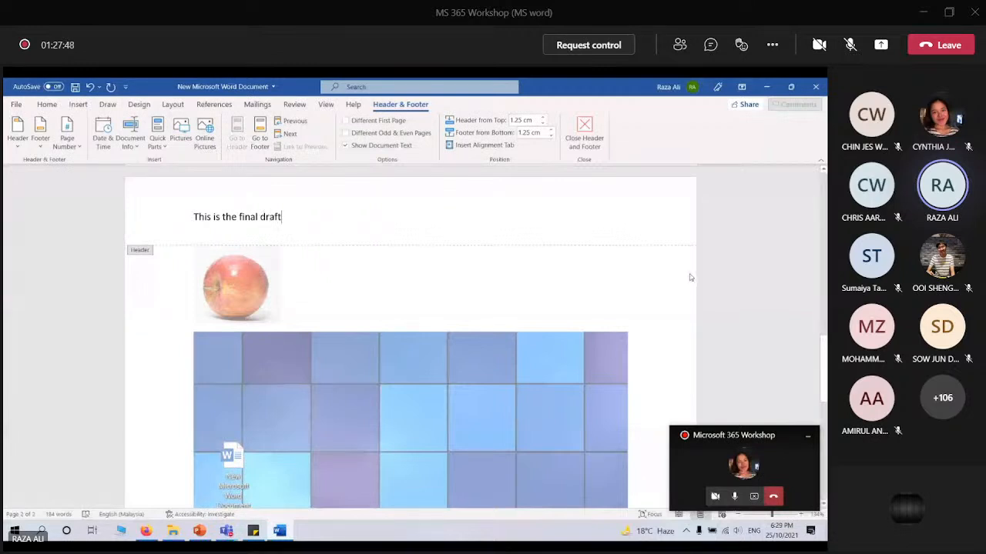
pyautogui.doubleClick(365, 245)
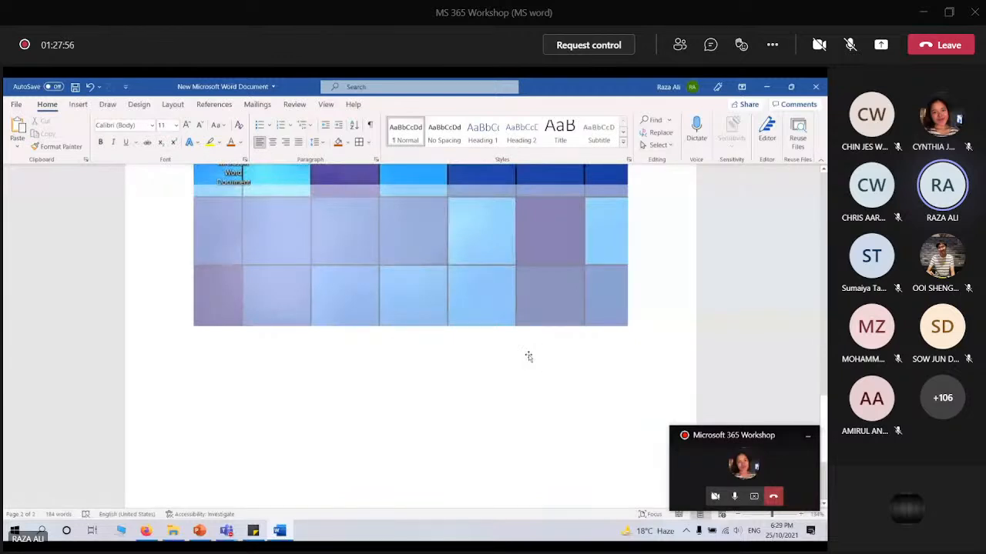
pyautogui.scroll(4, 528, 356)
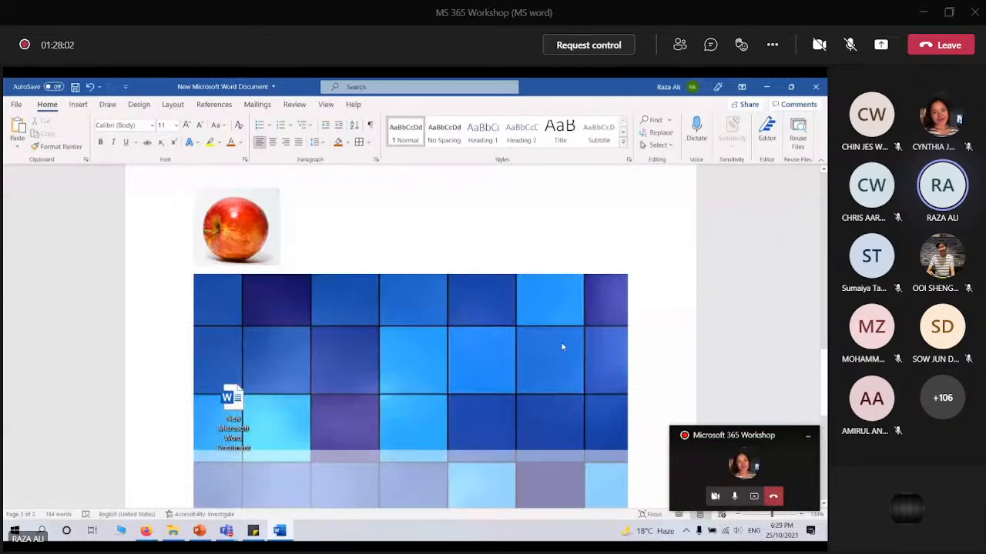
# Add a footer reading "This document is only used in UM" to the document's pages and return to the document body
pyautogui.scroll(-5, 562, 347)
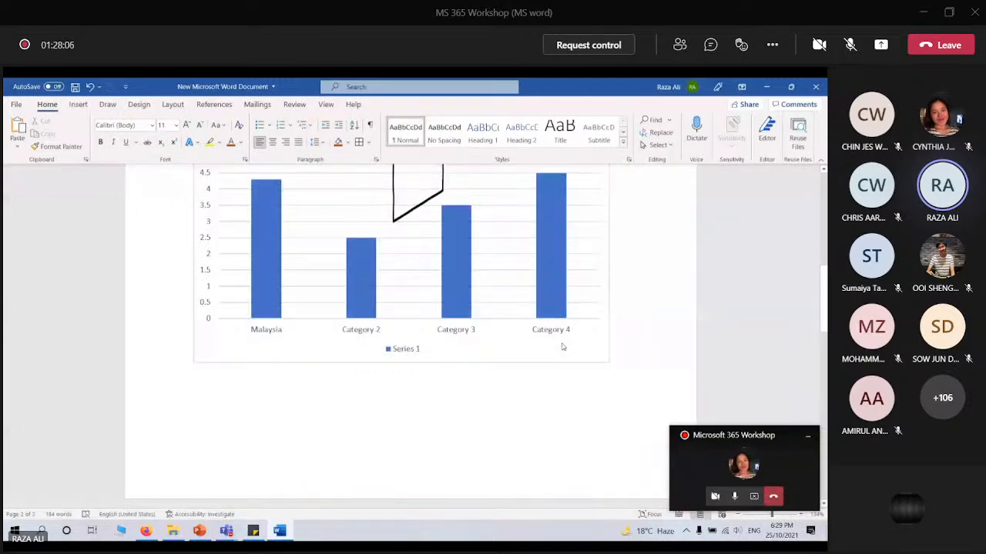
pyautogui.scroll(5, 562, 348)
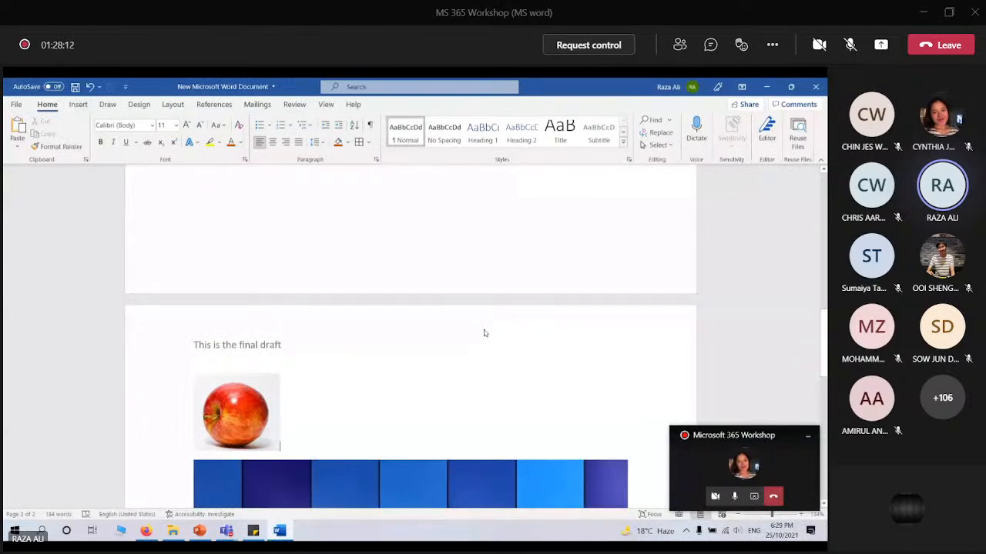
pyautogui.scroll(-1, 484, 332)
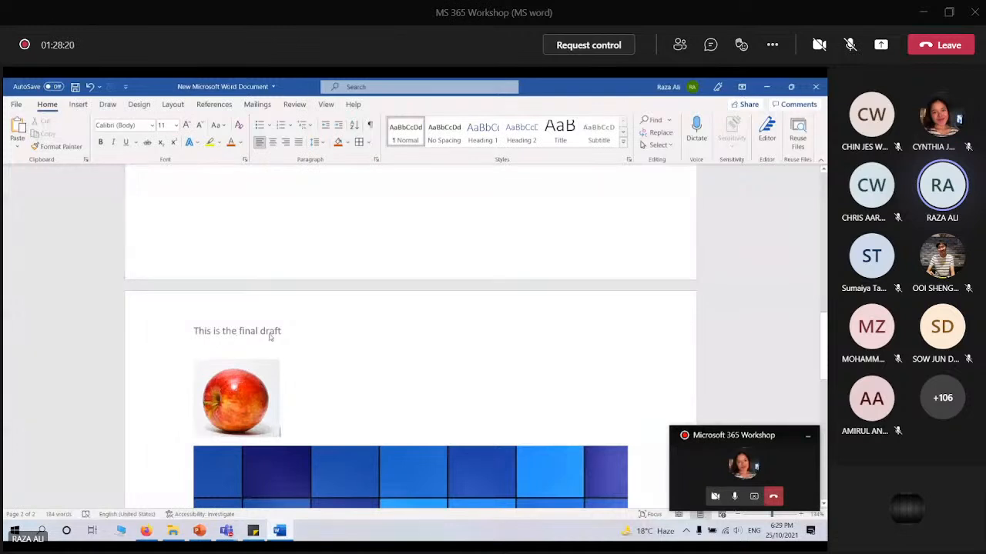
pyautogui.scroll(-5, 271, 336)
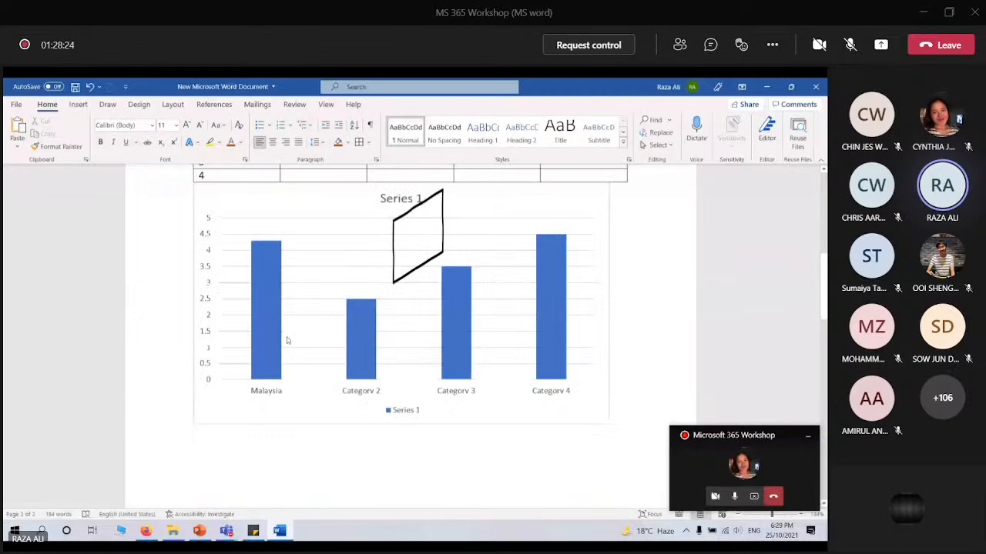
pyautogui.scroll(10, 287, 340)
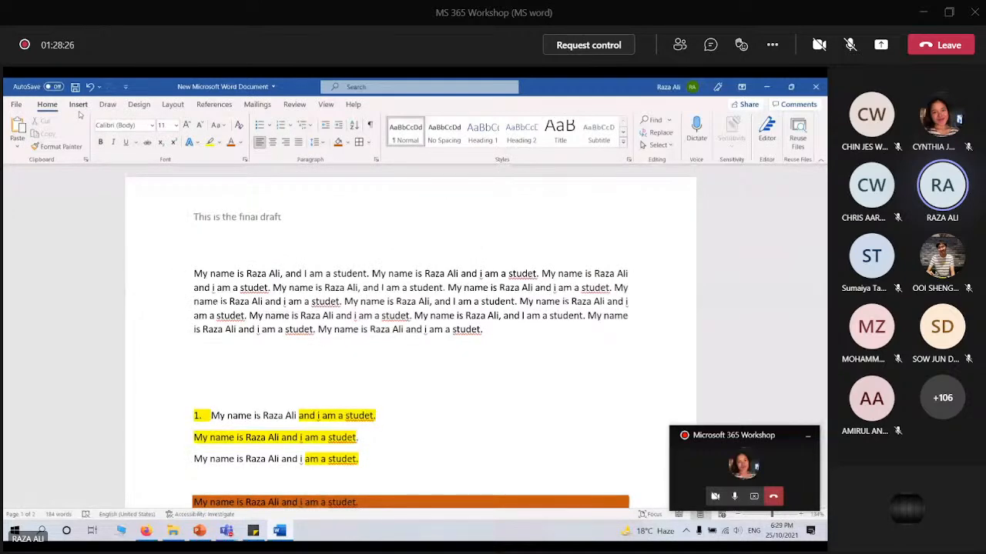
pyautogui.click(77, 105)
pyautogui.click(529, 132)
pyautogui.click(568, 193)
pyautogui.write('This docu')
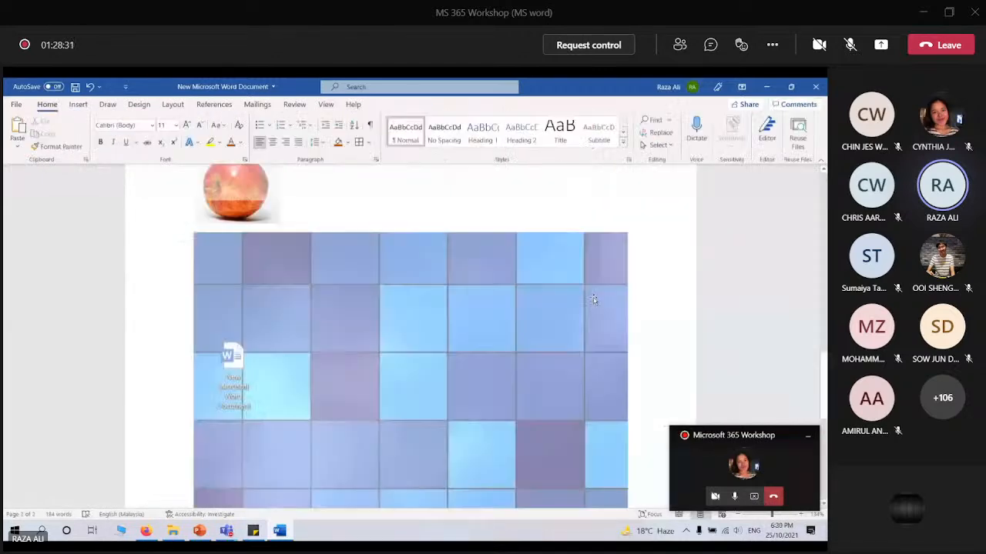
pyautogui.scroll(5, 593, 296)
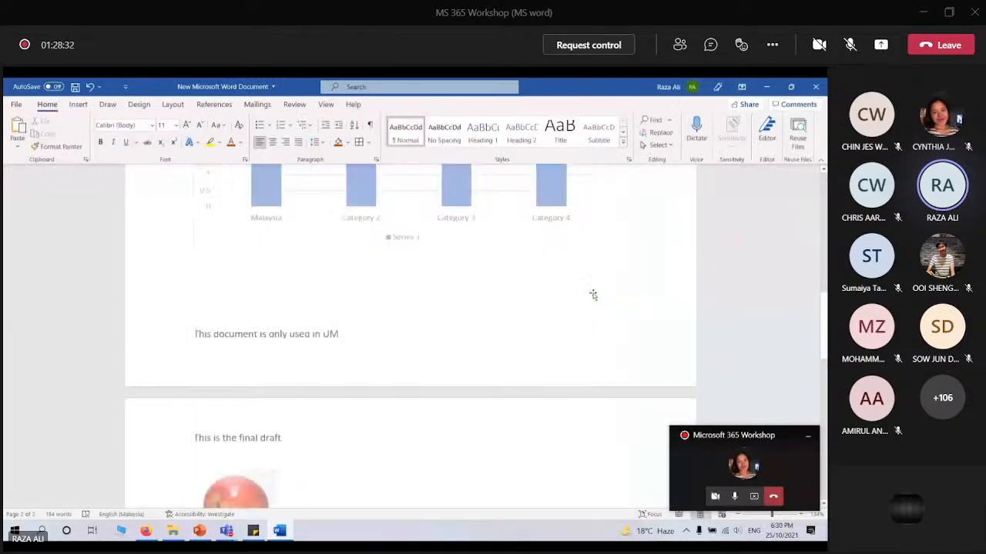
pyautogui.scroll(1, 592, 295)
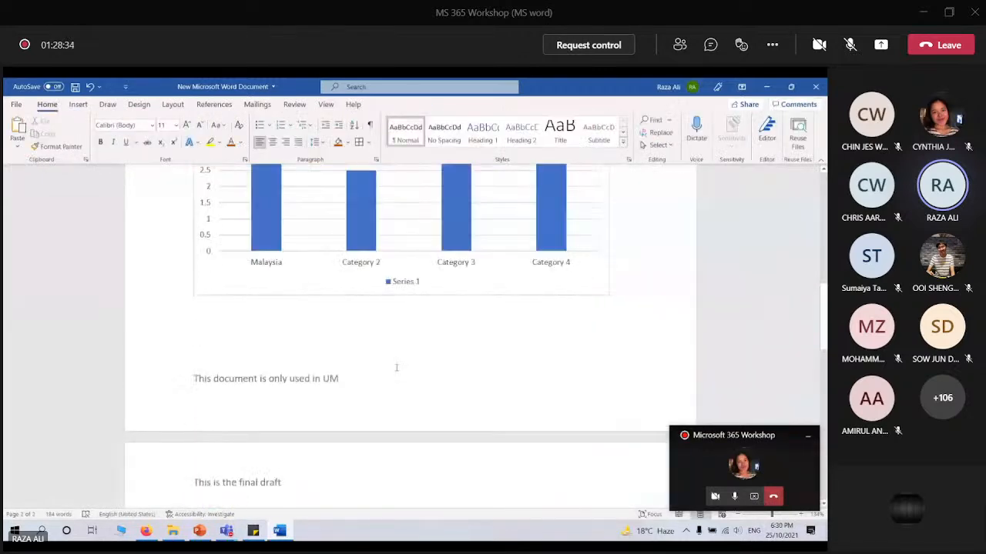
pyautogui.scroll(-3, 397, 367)
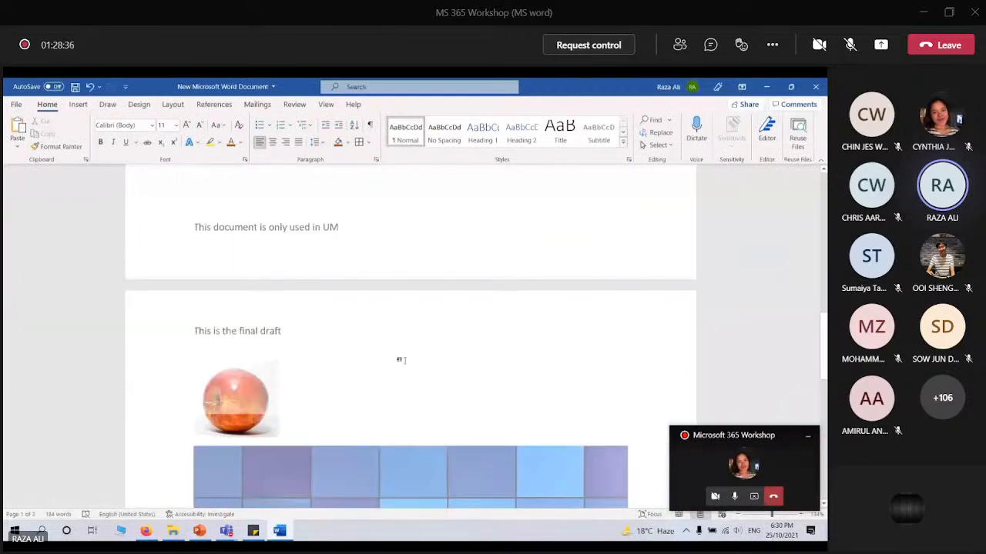
# Insert page numbers at the bottom of the page using the Plain Number 3 layout and return to the document body
pyautogui.scroll(5, 405, 360)
pyautogui.click(77, 105)
pyautogui.click(561, 146)
pyautogui.moveTo(559, 160)
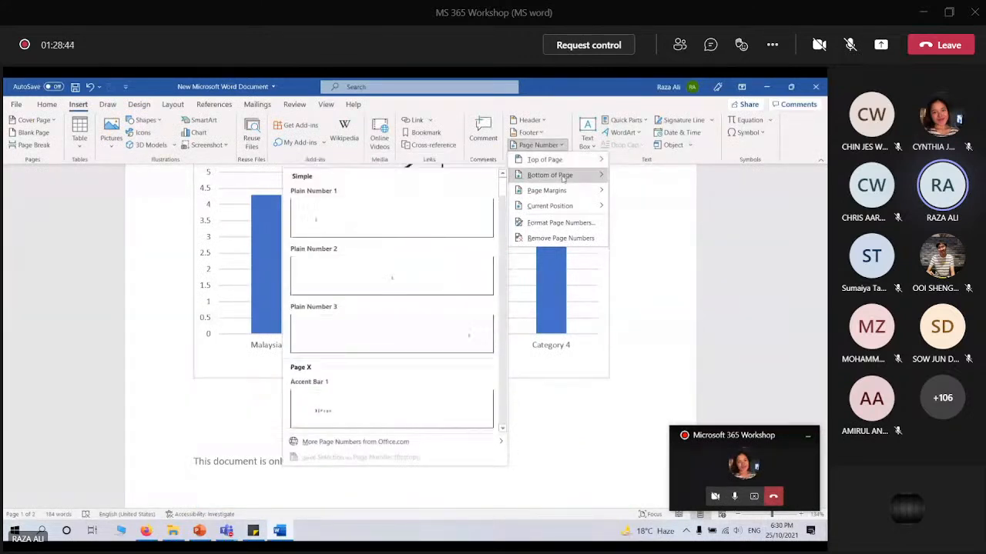
pyautogui.click(474, 345)
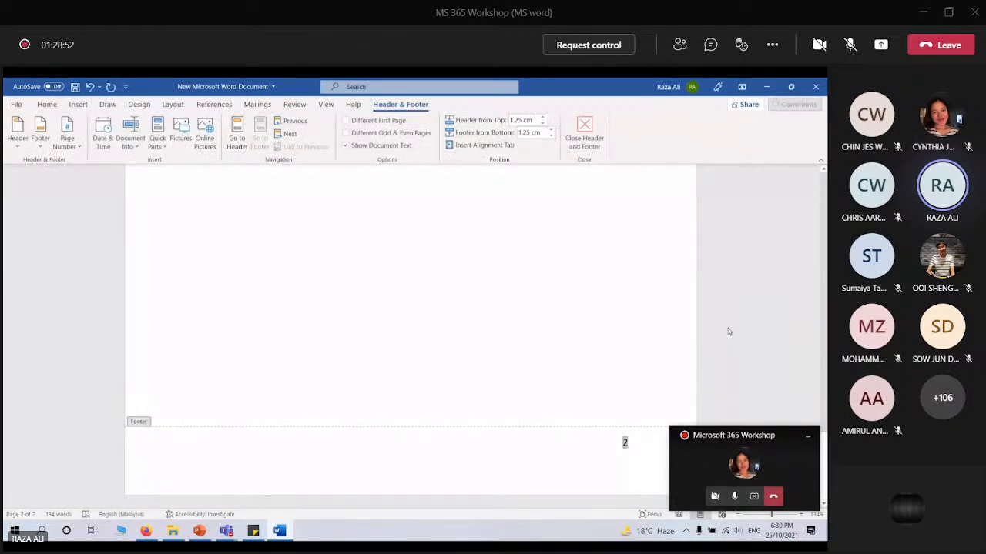
pyautogui.doubleClick(594, 224)
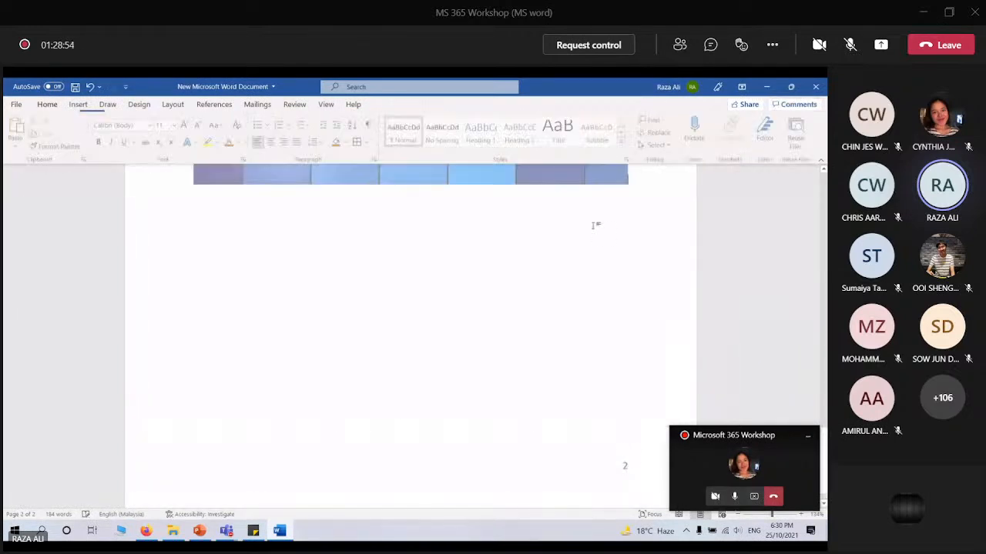
pyautogui.scroll(12, 605, 295)
pyautogui.scroll(3, 652, 353)
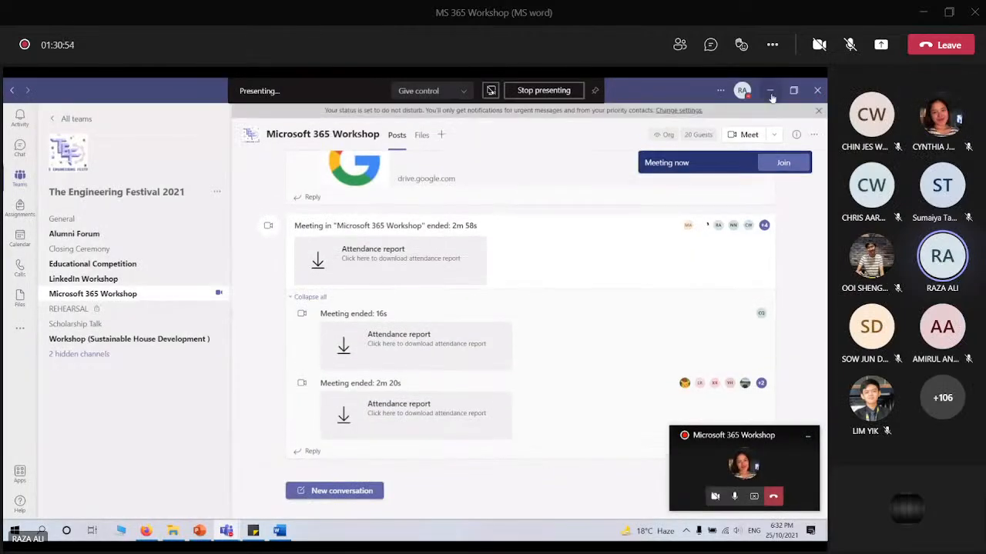
# Minimize the Teams window covering the document, and update the date and time field beside the apple picture
pyautogui.click(770, 92)
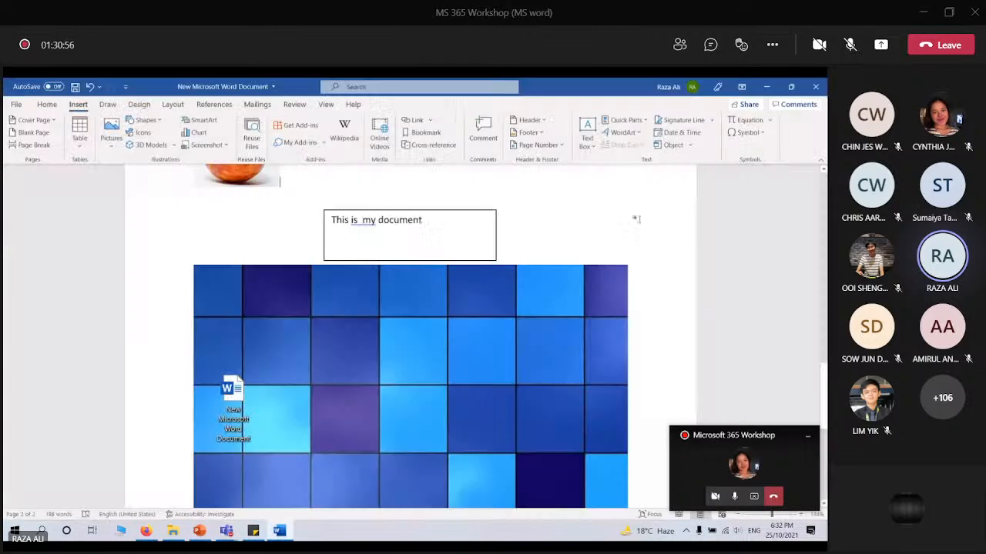
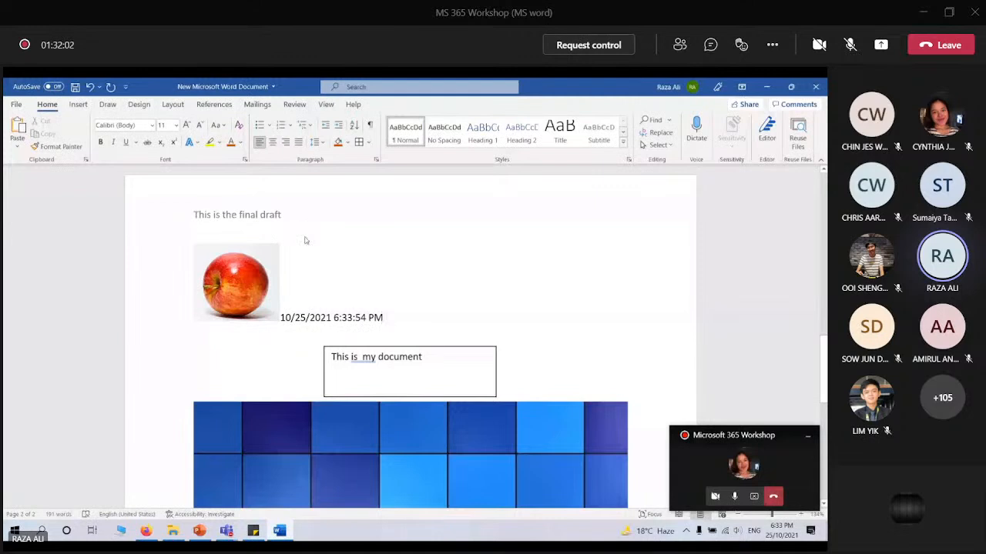
pyautogui.click(318, 317)
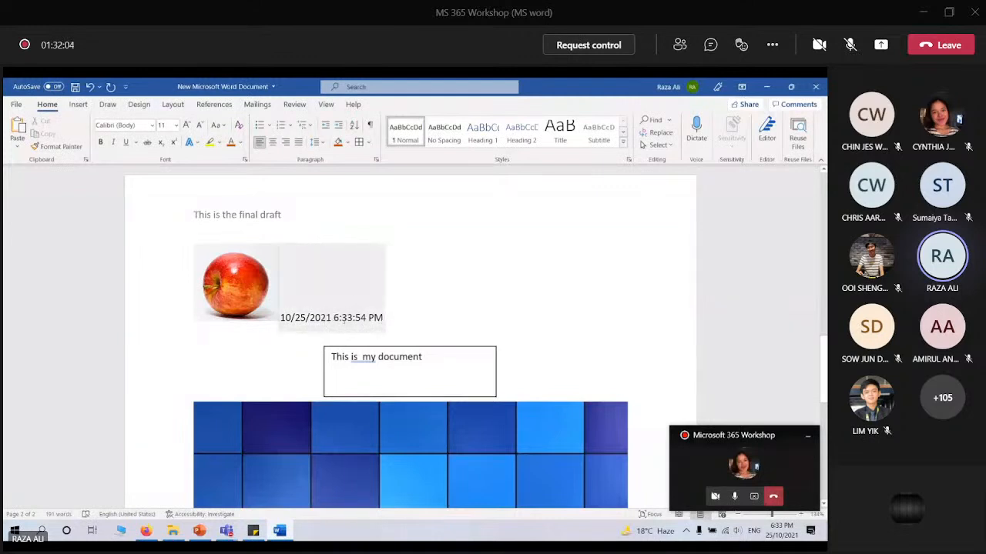
pyautogui.click(339, 318)
pyautogui.click(301, 237)
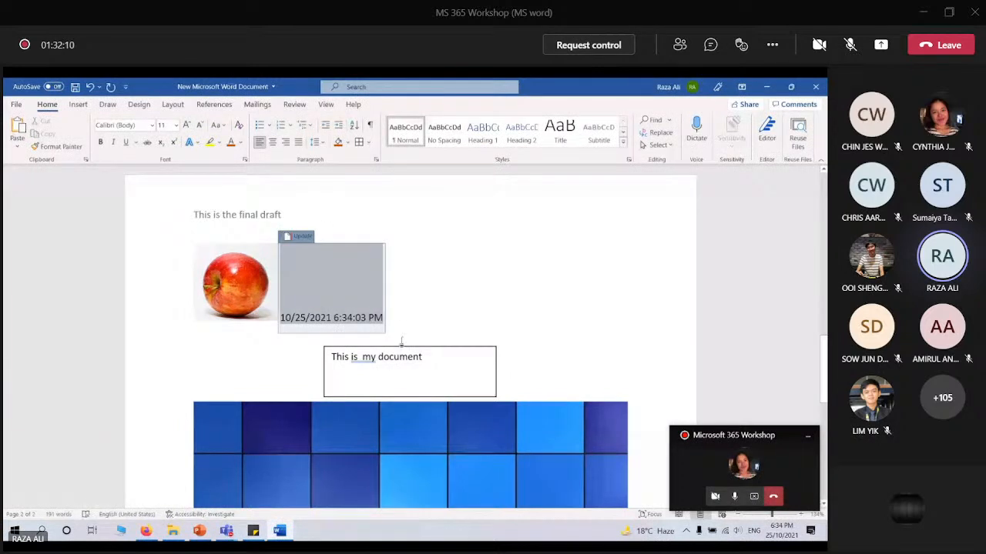
# Delete the column chart below the student table
pyautogui.click(89, 104)
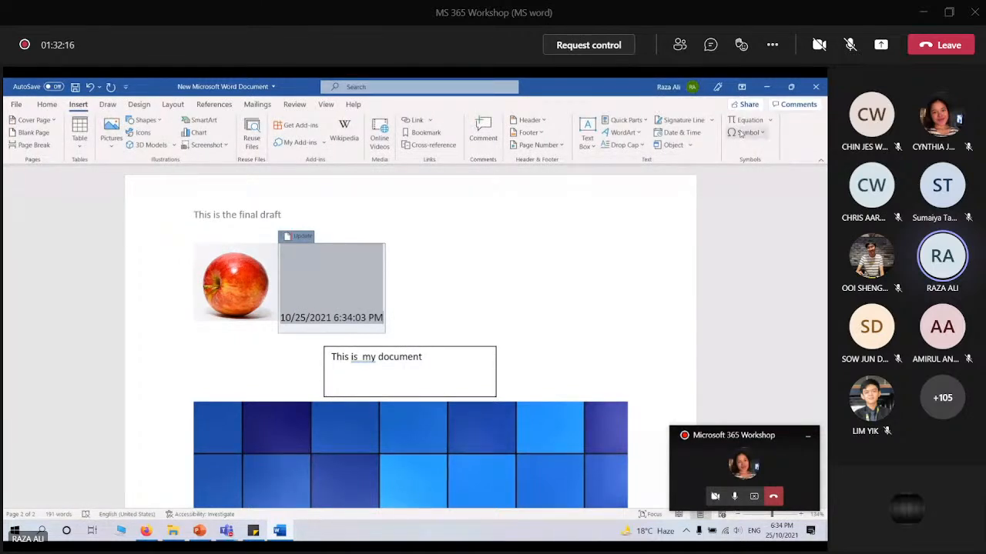
pyautogui.scroll(6, 534, 339)
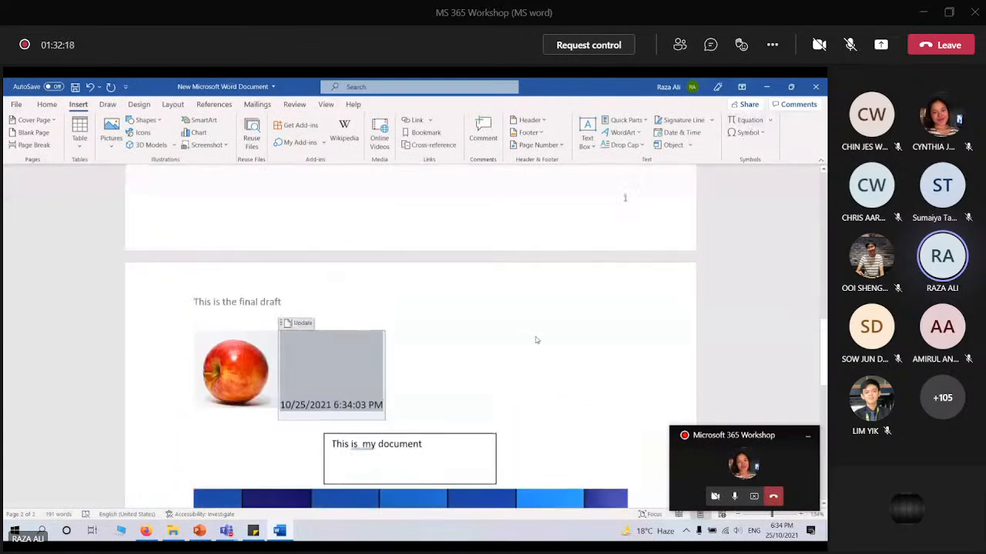
pyautogui.scroll(1, 534, 341)
pyautogui.click(524, 367)
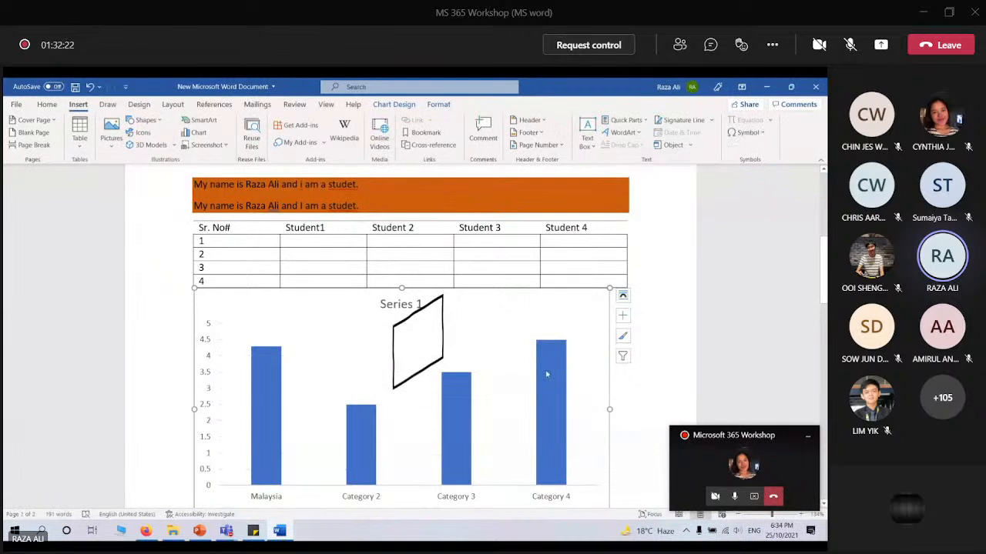
pyautogui.press('Delete')
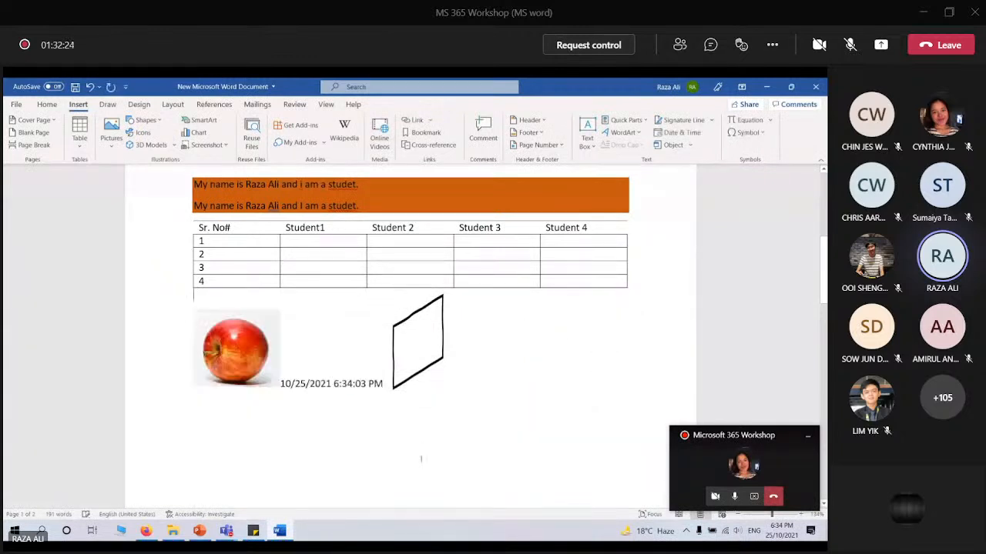
# Delete the parallelogram shape and the apple picture with the date and time field beside it
pyautogui.click(407, 379)
pyautogui.press('Delete')
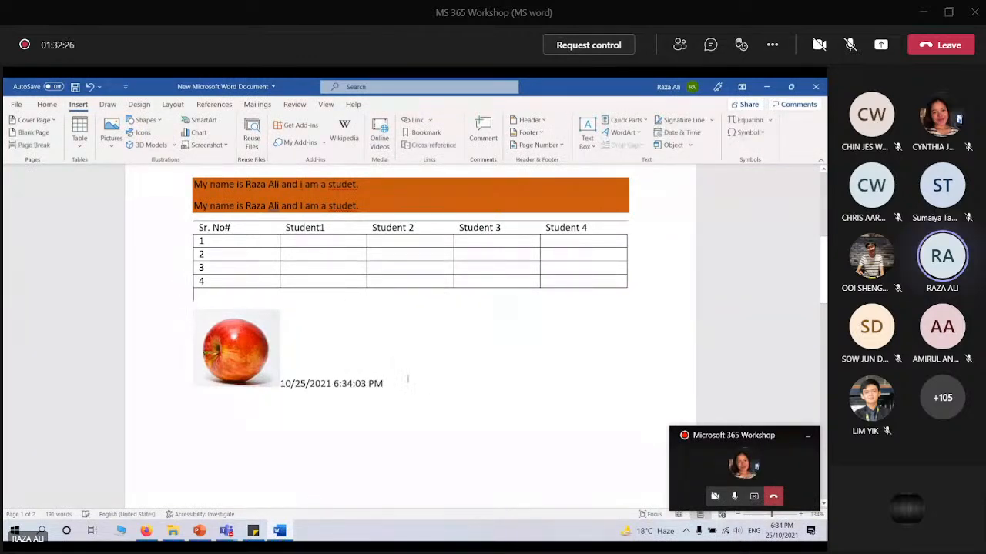
pyautogui.click(267, 383)
pyautogui.press('Delete')
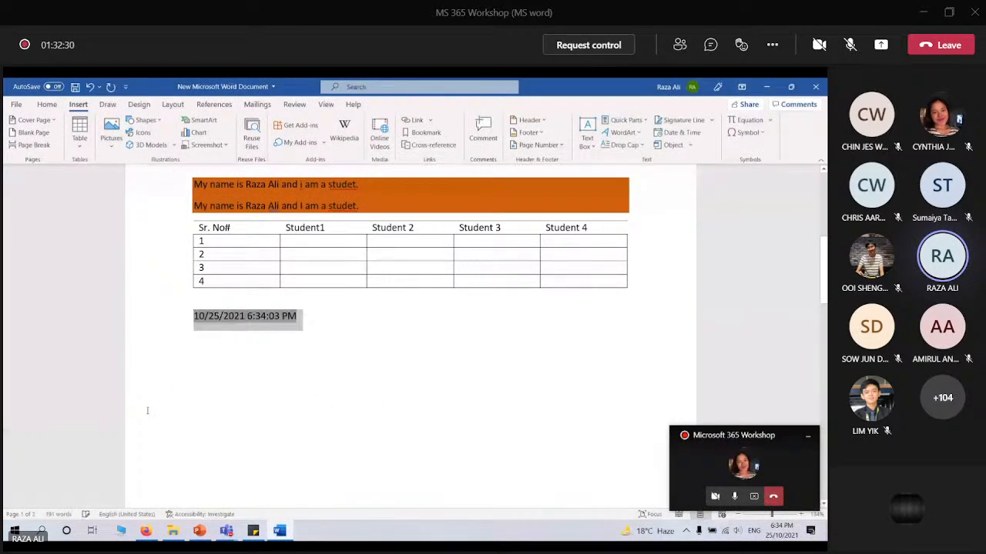
# Delete the desktop screen clipping and the text box reading "This is my document"
pyautogui.scroll(-10, 359, 248)
pyautogui.click(358, 248)
pyautogui.press('Delete')
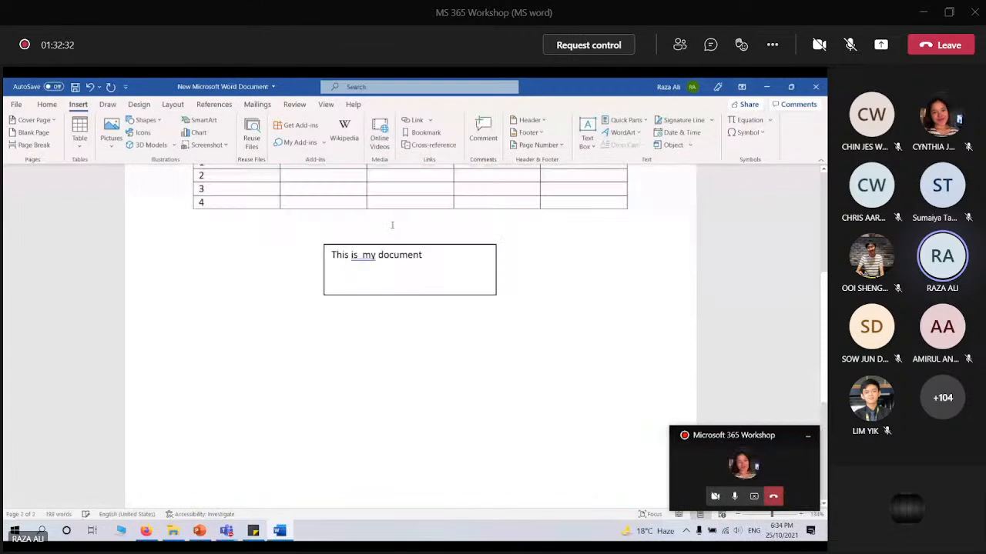
pyautogui.scroll(3, 355, 402)
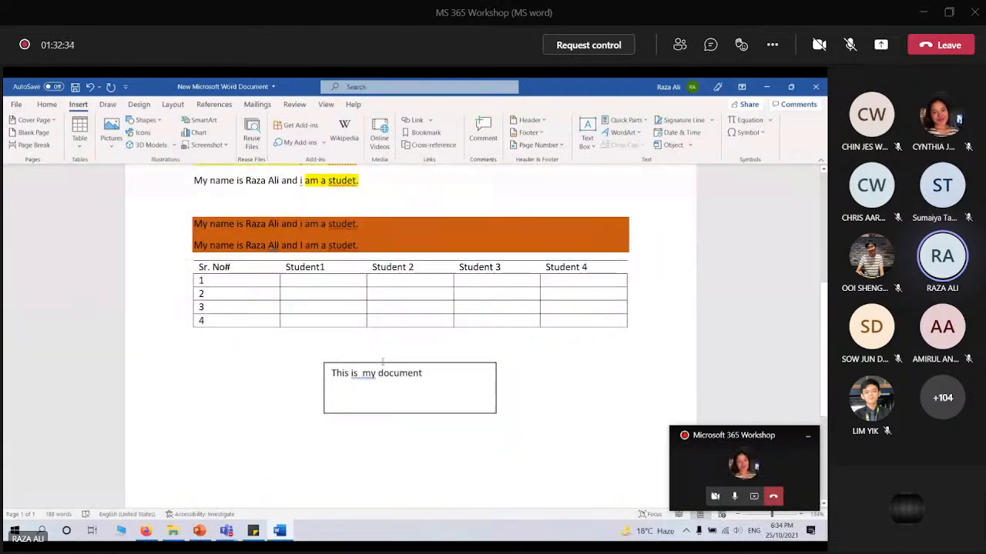
pyautogui.click(387, 364)
pyautogui.press('Delete')
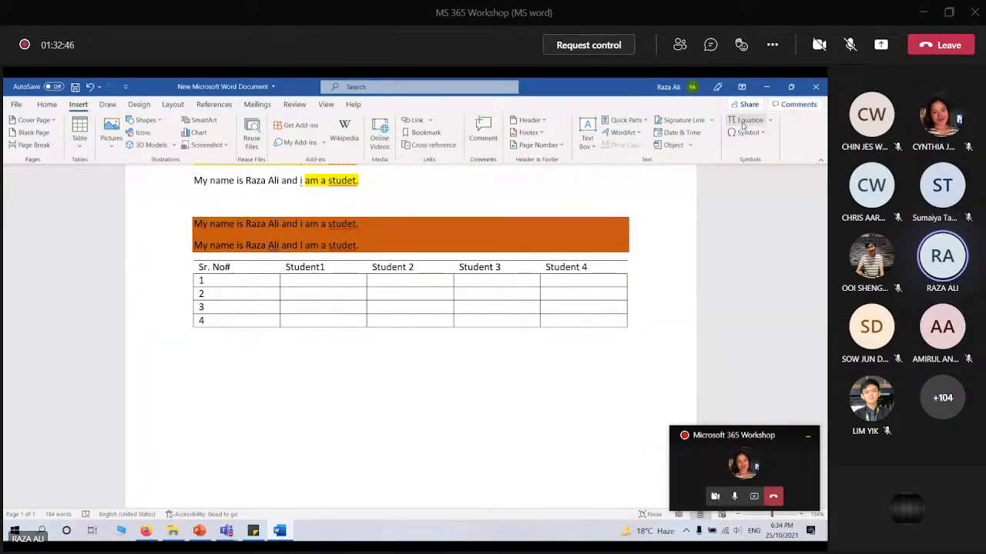
# Insert a new blank equation below the student table
pyautogui.click(771, 121)
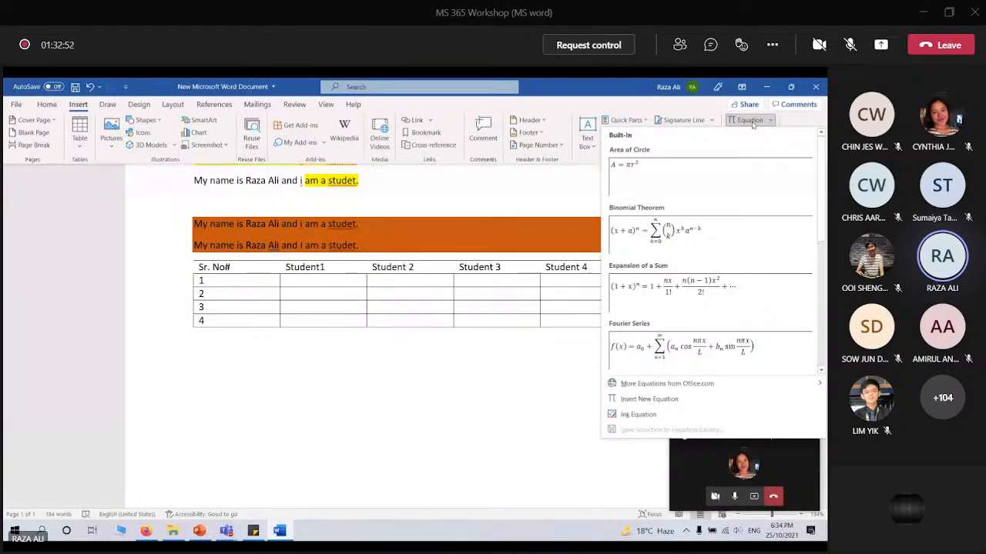
pyautogui.click(750, 120)
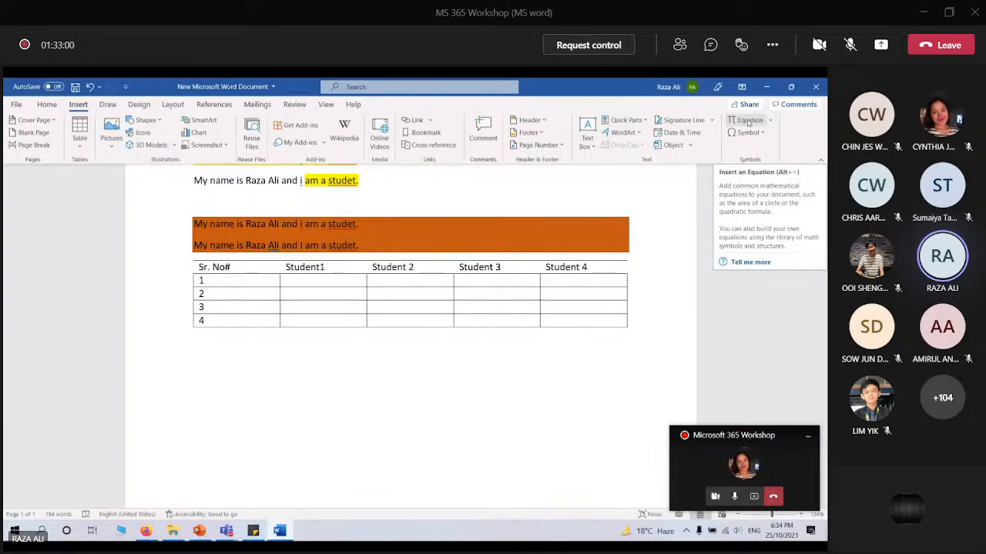
pyautogui.click(748, 122)
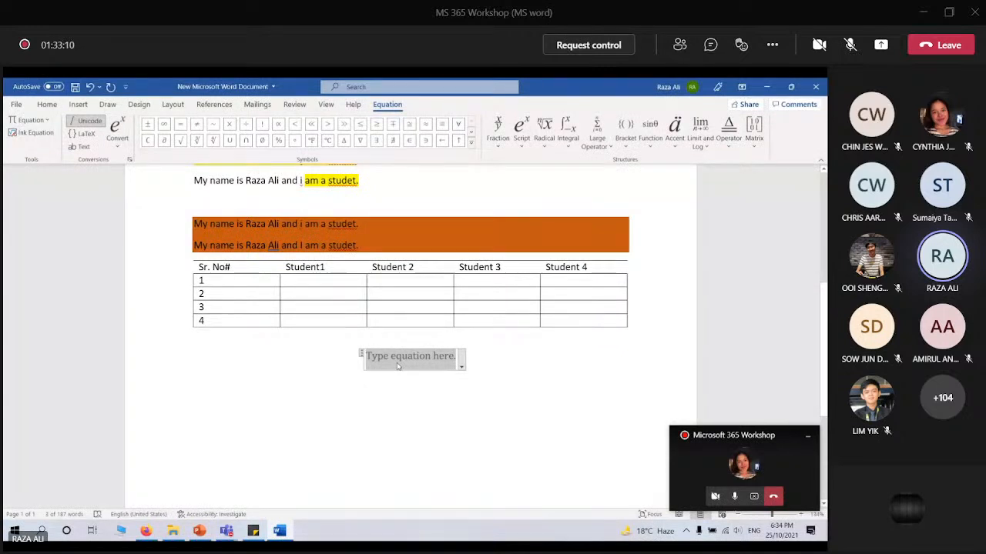
# Enter (a + b)2 in the equation below the table
pyautogui.write('a + ')
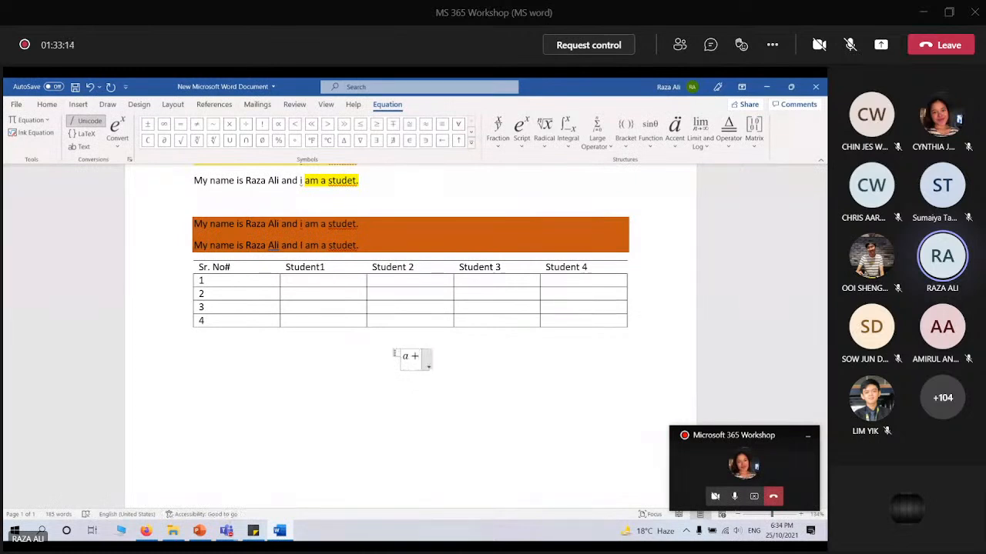
pyautogui.write('b)')
pyautogui.click(397, 360)
pyautogui.write('(')
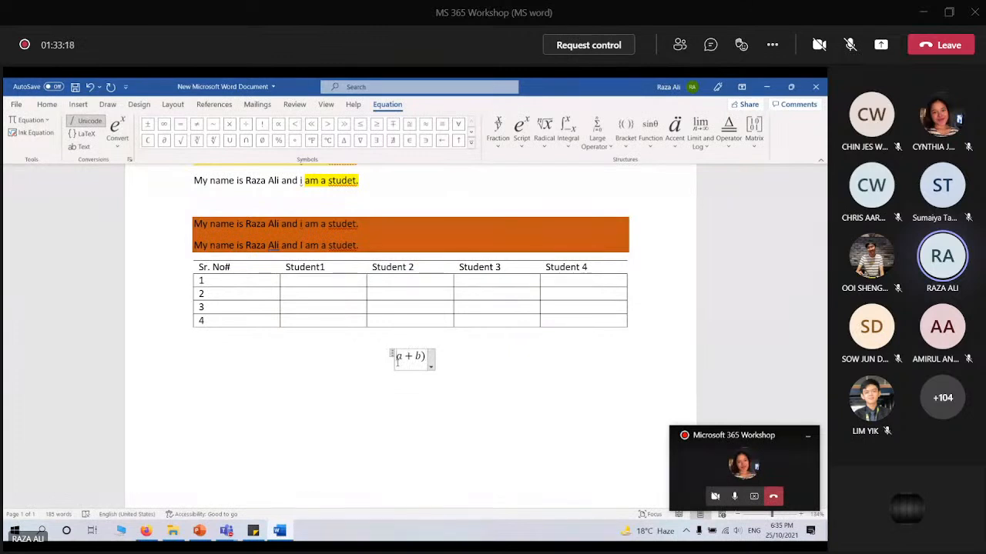
pyautogui.write('(')
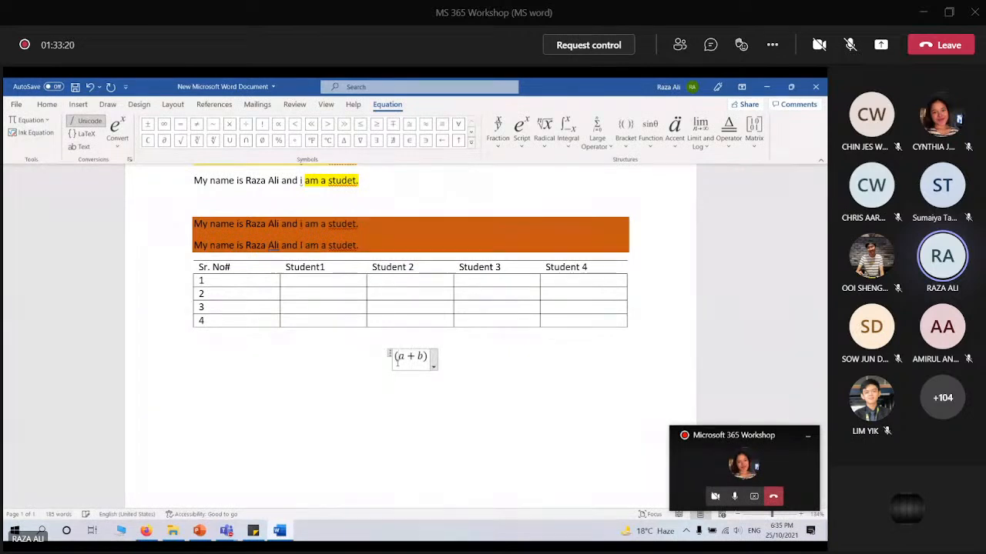
pyautogui.press('End')
pyautogui.write('2')
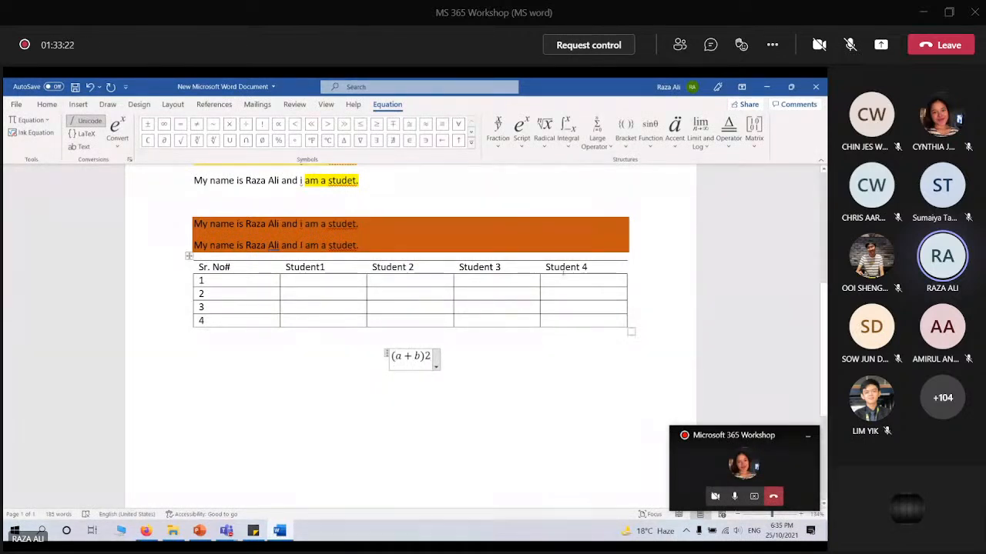
# Add a superscript structure to the equation below the table, with (a + b) as its base and 2 as its exponent
pyautogui.click(521, 138)
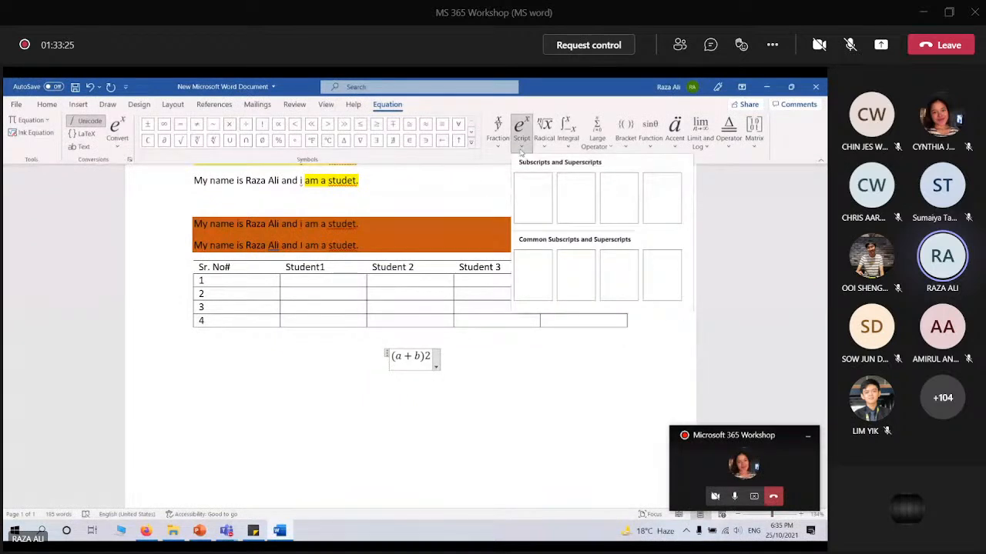
pyautogui.click(531, 196)
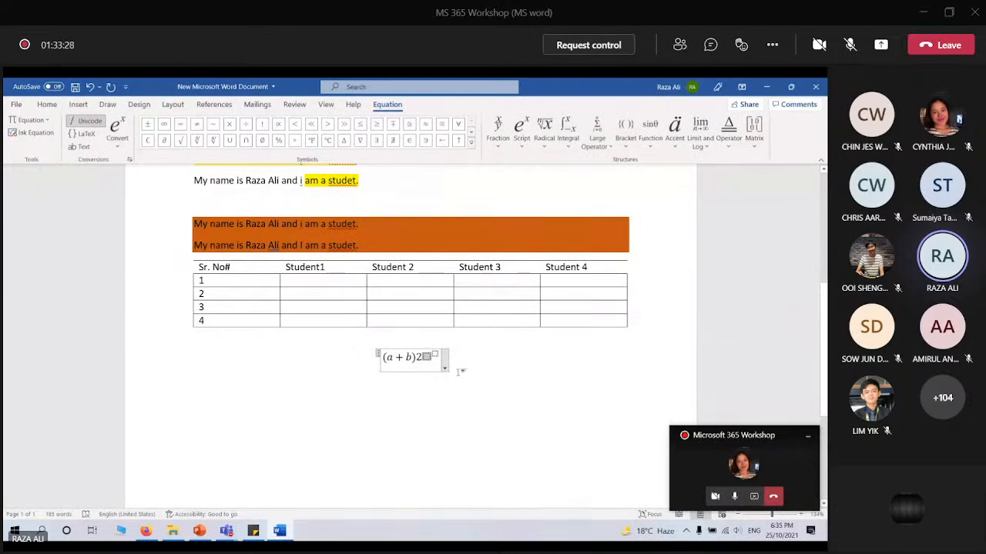
pyautogui.write('(a + ')
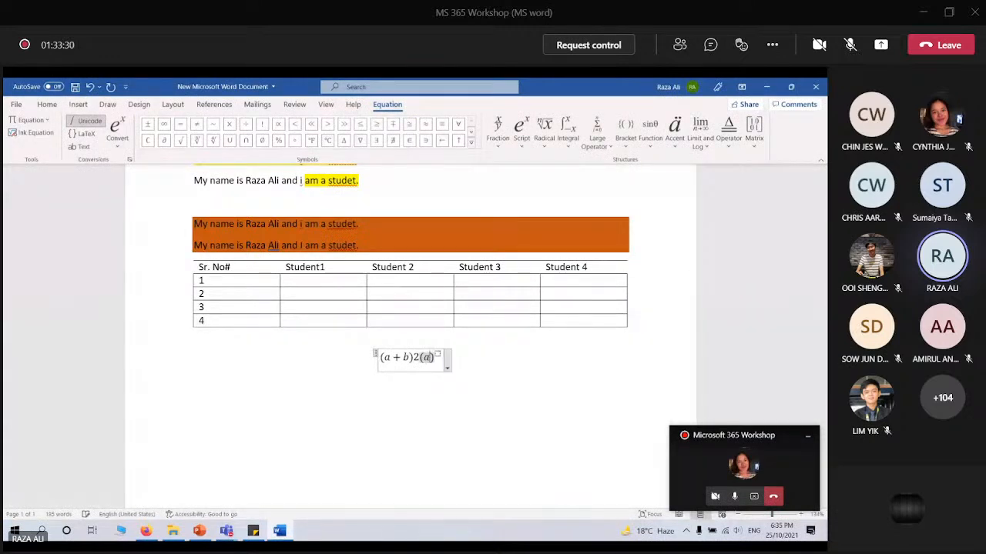
pyautogui.write('b)')
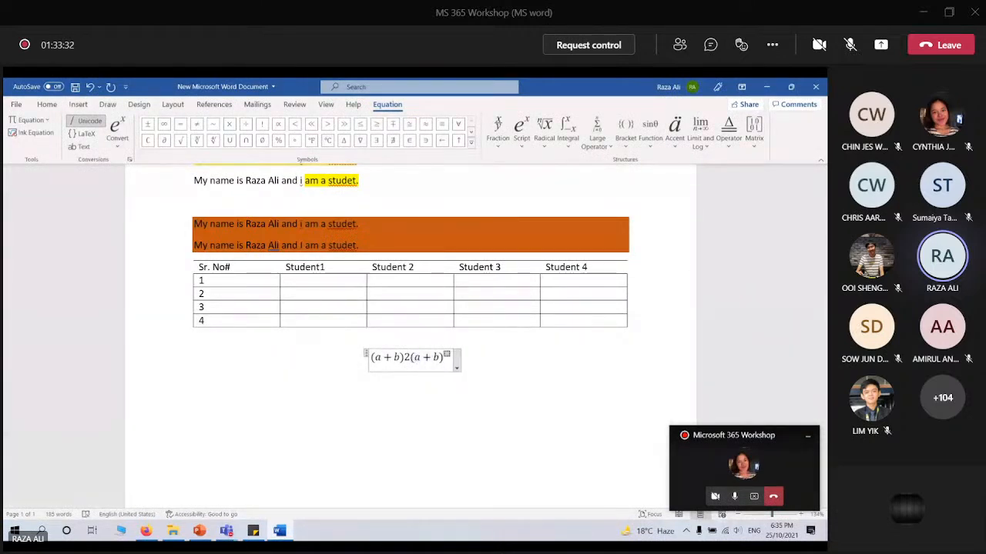
pyautogui.write('2')
# Delete the plain-text (a + b)2 in front of the superscript term in the equation
pyautogui.click(409, 384)
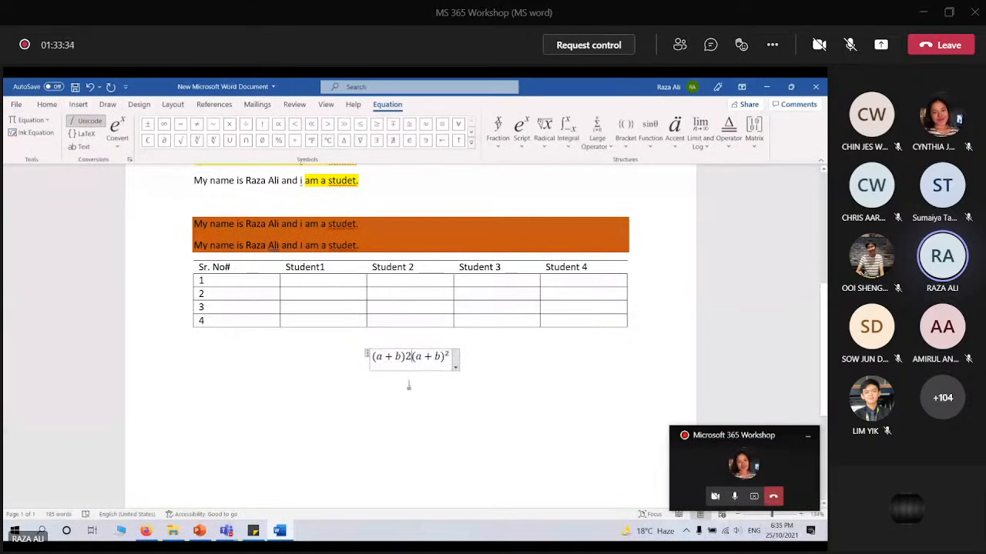
pyautogui.press('BackSpace')
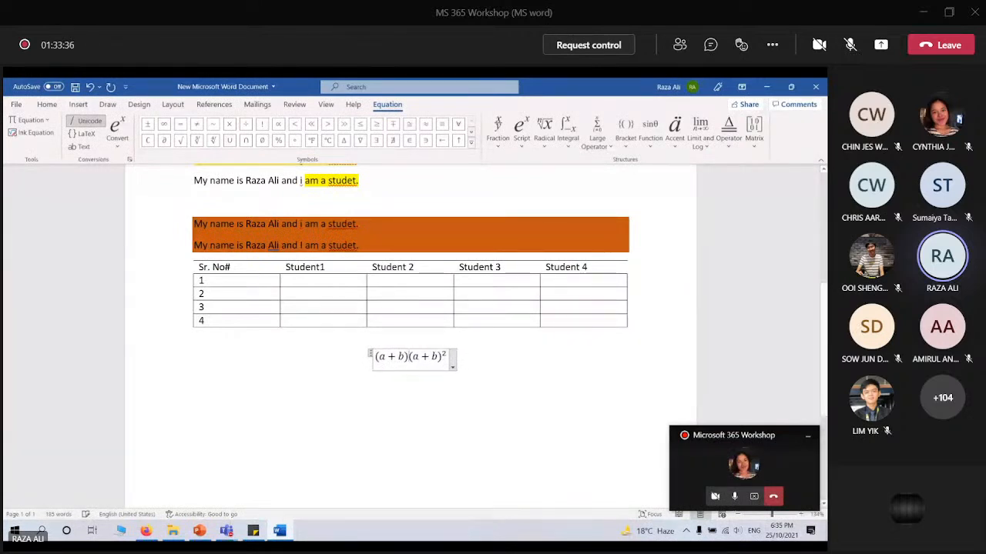
pyautogui.press('BackSpace')
pyautogui.press('BackSpace')
pyautogui.press('BackSpace')
pyautogui.press('BackSpace')
pyautogui.press('BackSpace')
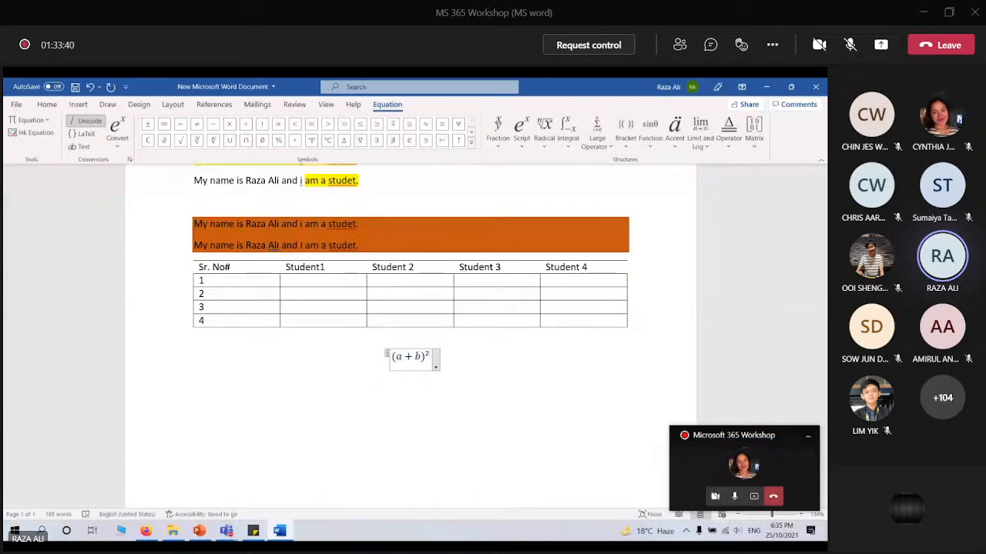
# Extend the equation with an equals sign and a superscript term with base a and exponent 2
pyautogui.write('=')
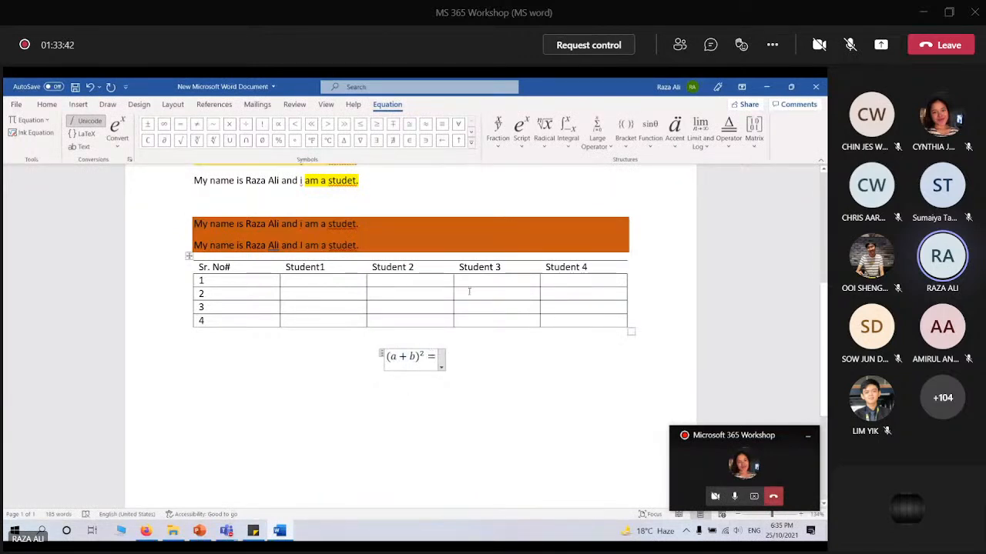
pyautogui.click(522, 130)
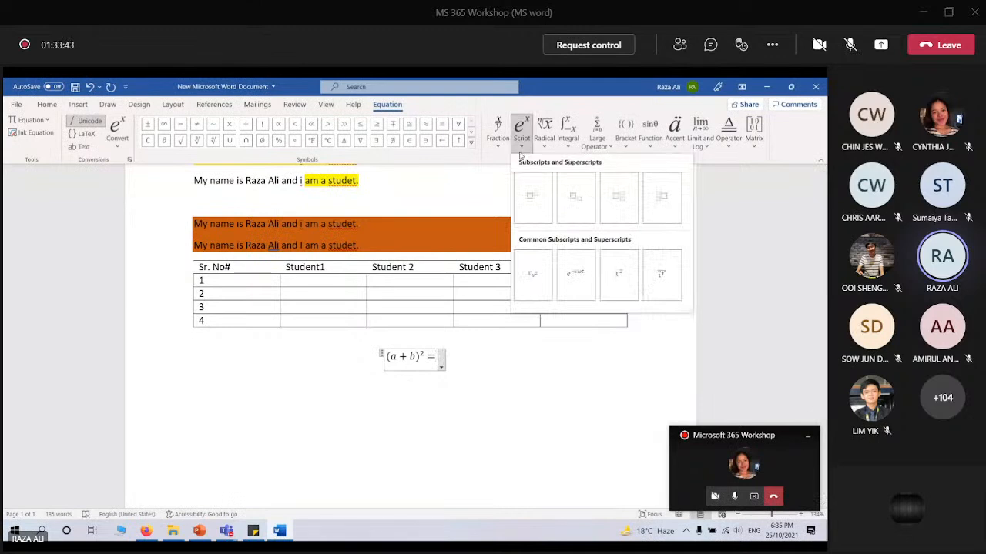
pyautogui.click(532, 199)
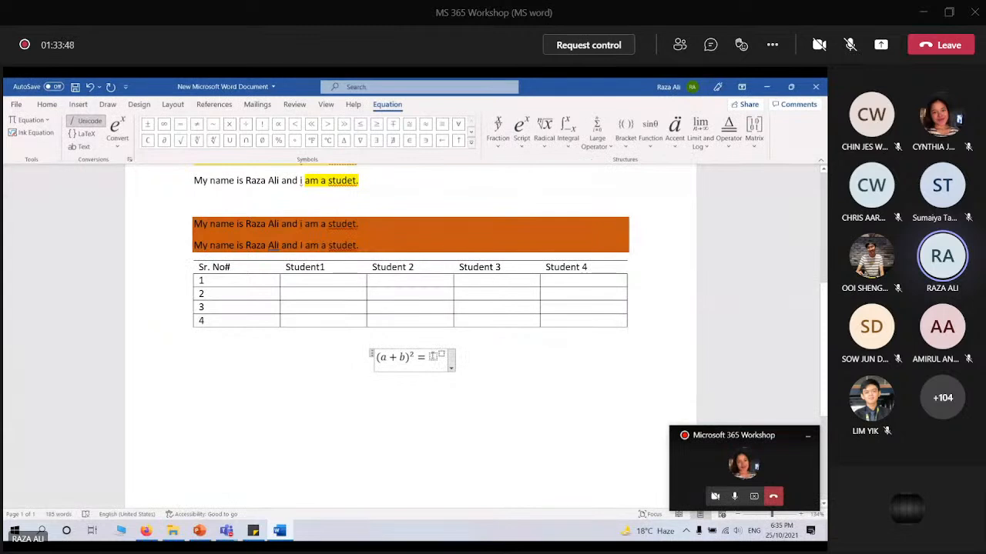
pyautogui.write('a')
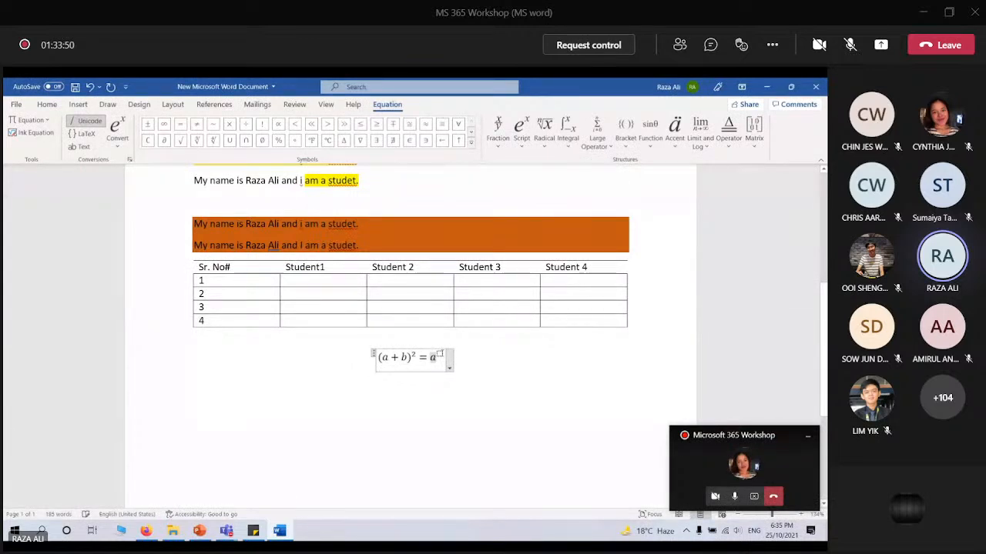
pyautogui.write('2')
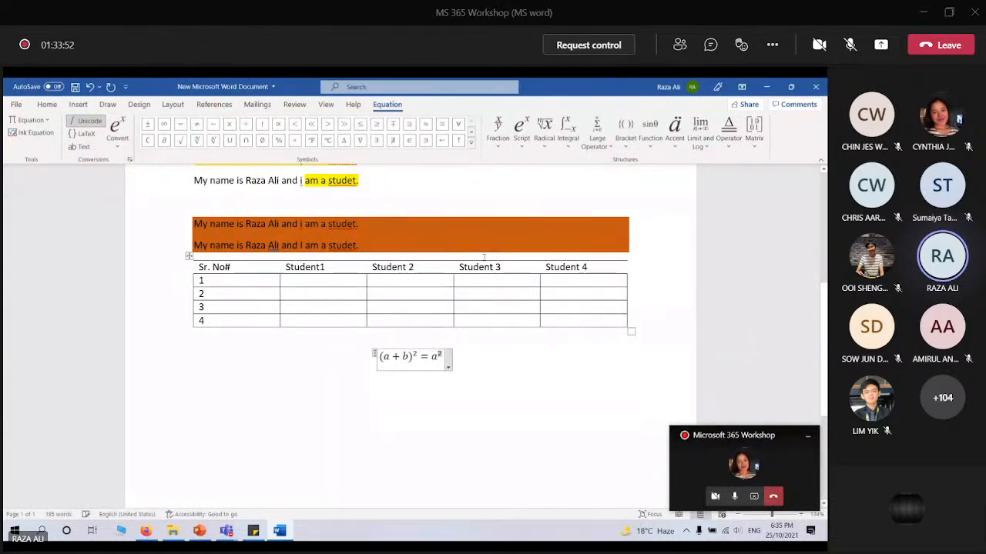
pyautogui.press('Right')
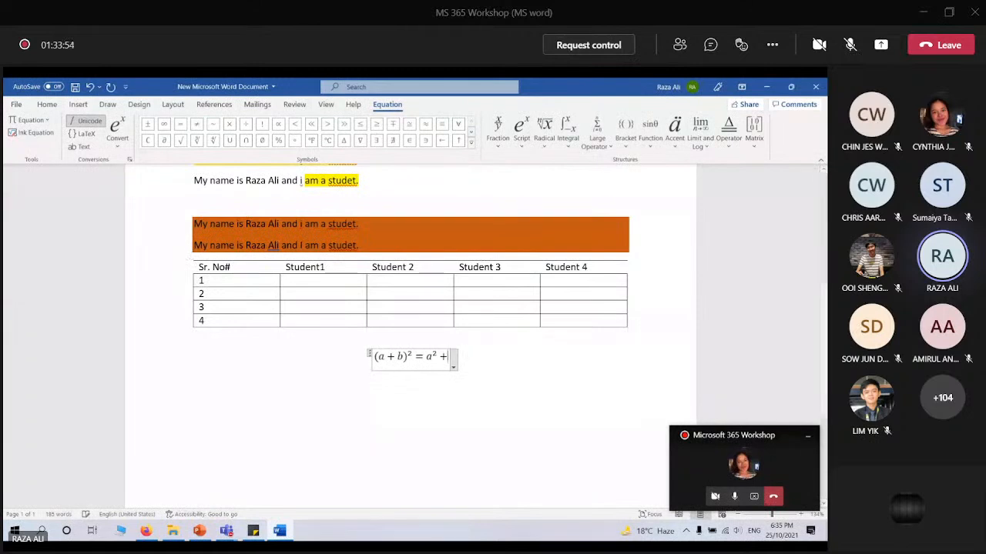
# Add a plus sign and another empty superscript structure at the end of the equation
pyautogui.write('+')
pyautogui.click(522, 131)
pyautogui.click(533, 196)
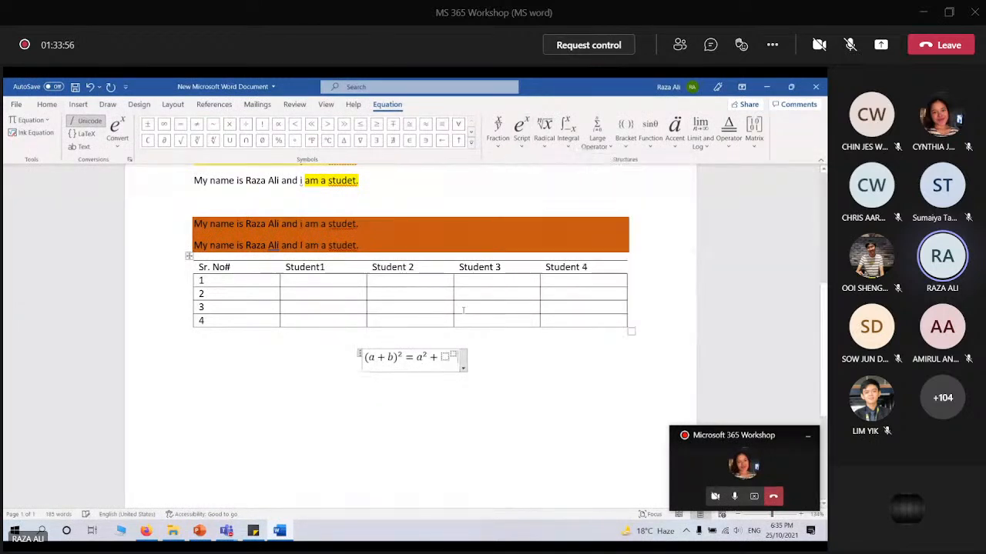
# Complete the right-hand side of the equation with b squared + 2ab
pyautogui.click(445, 357)
pyautogui.write('b')
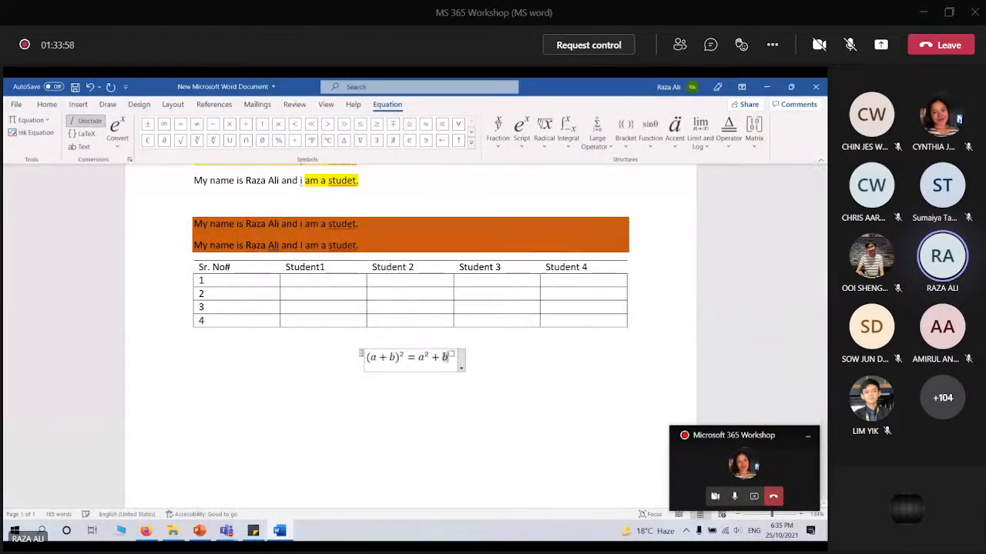
pyautogui.press('Right')
pyautogui.write('2')
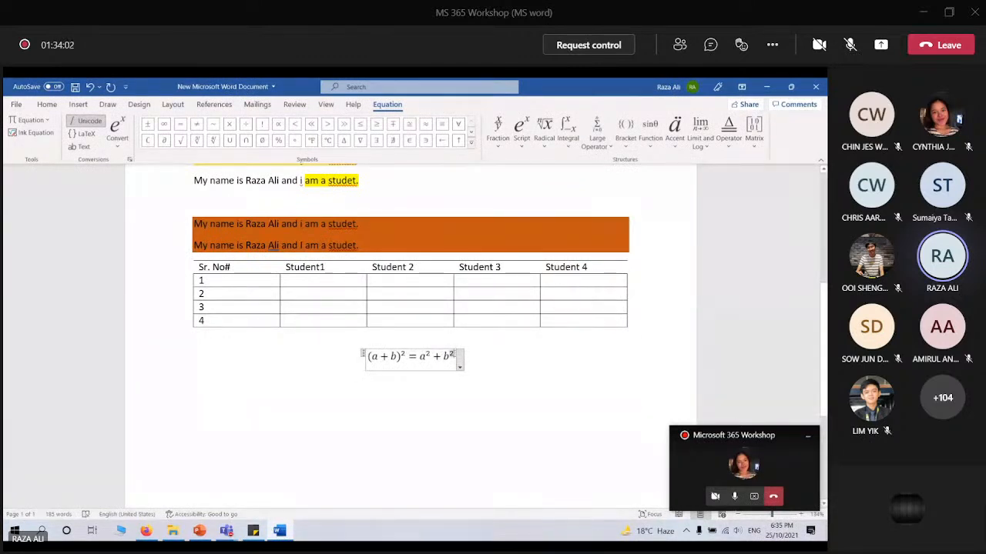
pyautogui.press('Right')
pyautogui.write('+ ')
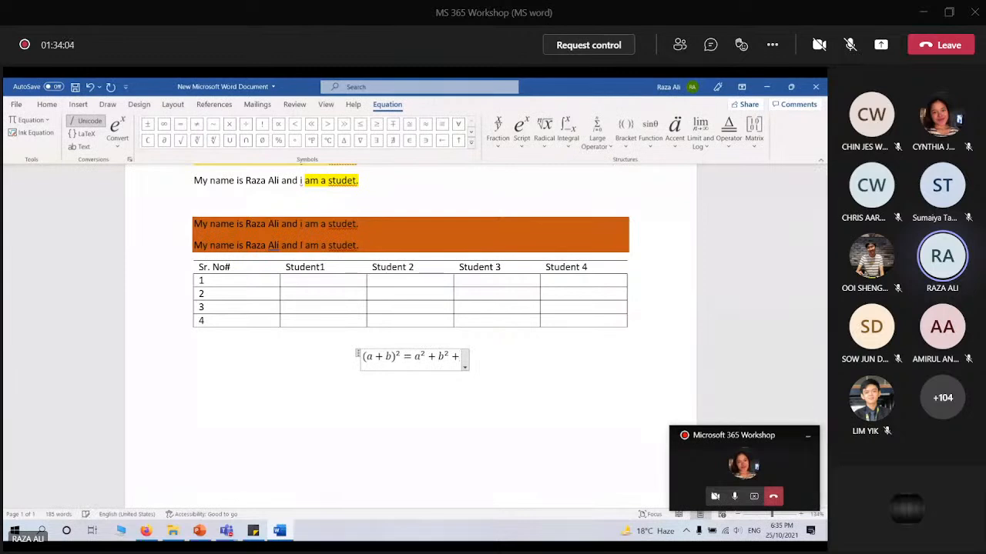
pyautogui.write('2ab')
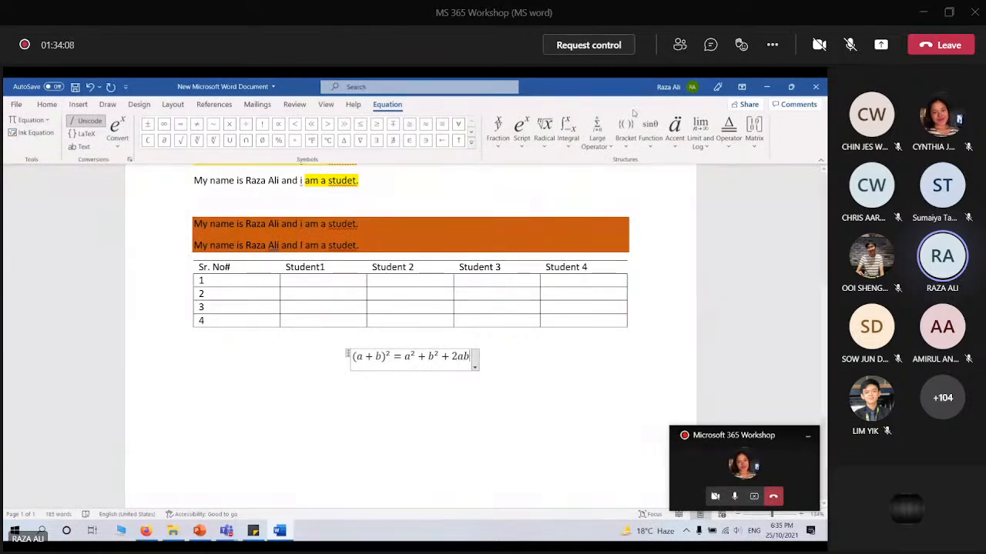
# Look through the equation structures for fractions, functions, accents, limits and logarithms, and operators
pyautogui.click(501, 148)
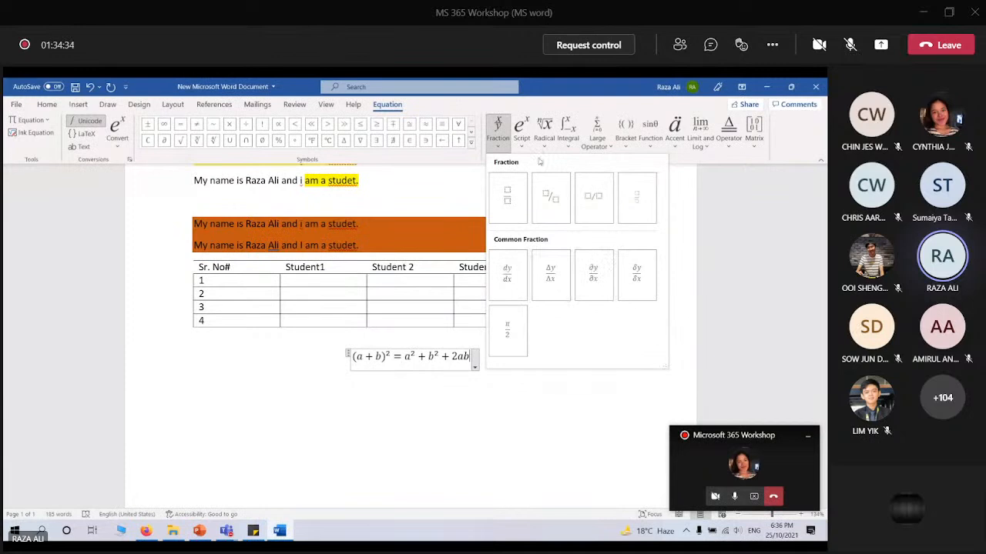
pyautogui.click(650, 130)
pyautogui.scroll(-5, 669, 228)
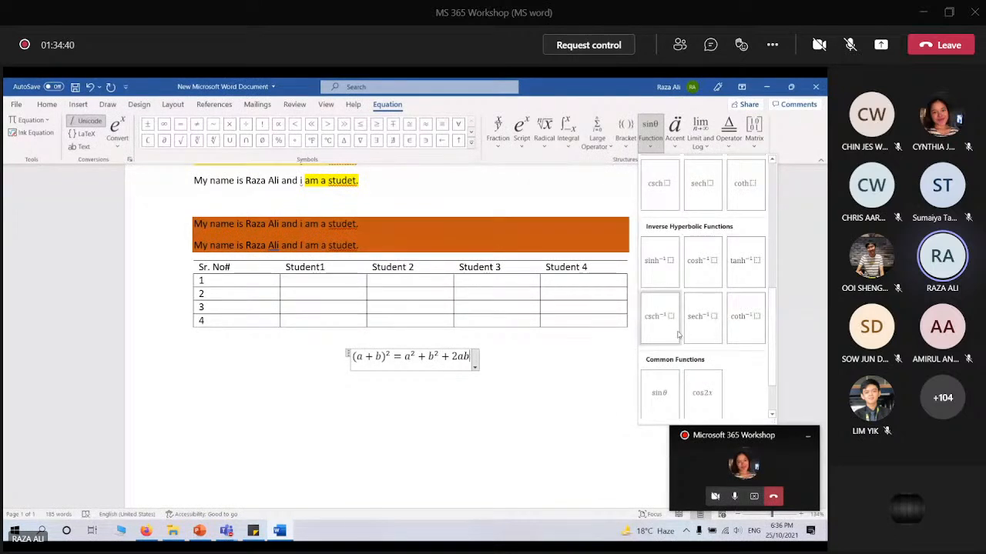
pyautogui.scroll(5, 677, 334)
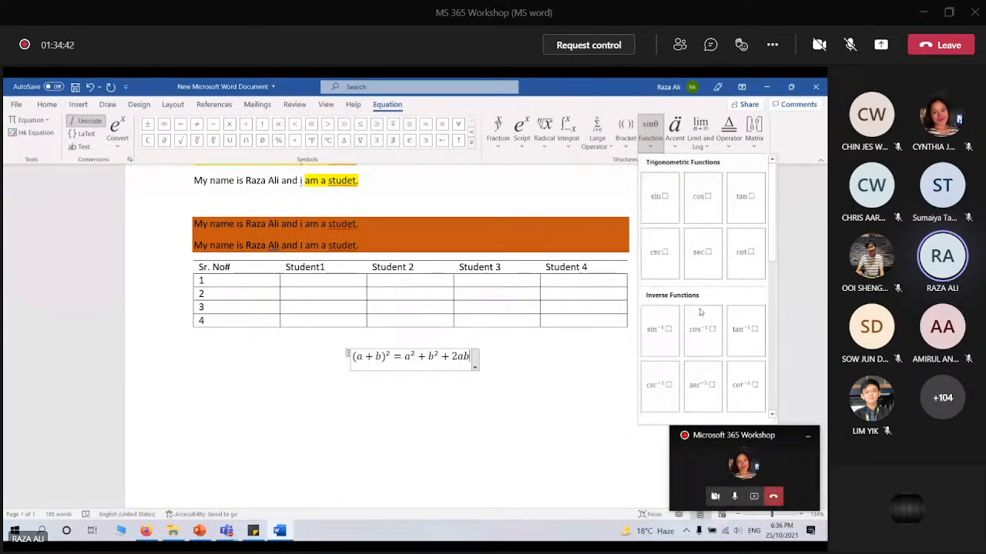
pyautogui.click(675, 147)
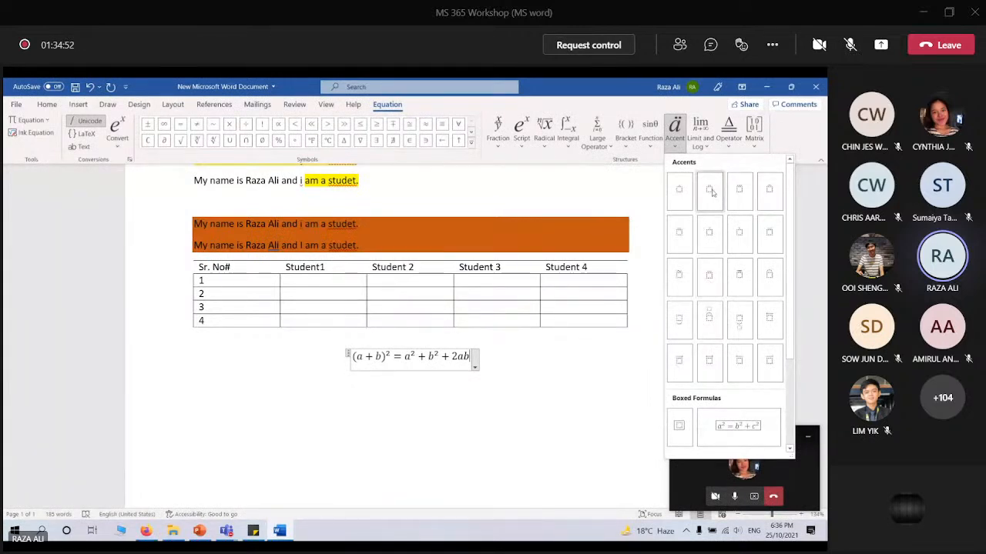
pyautogui.click(705, 145)
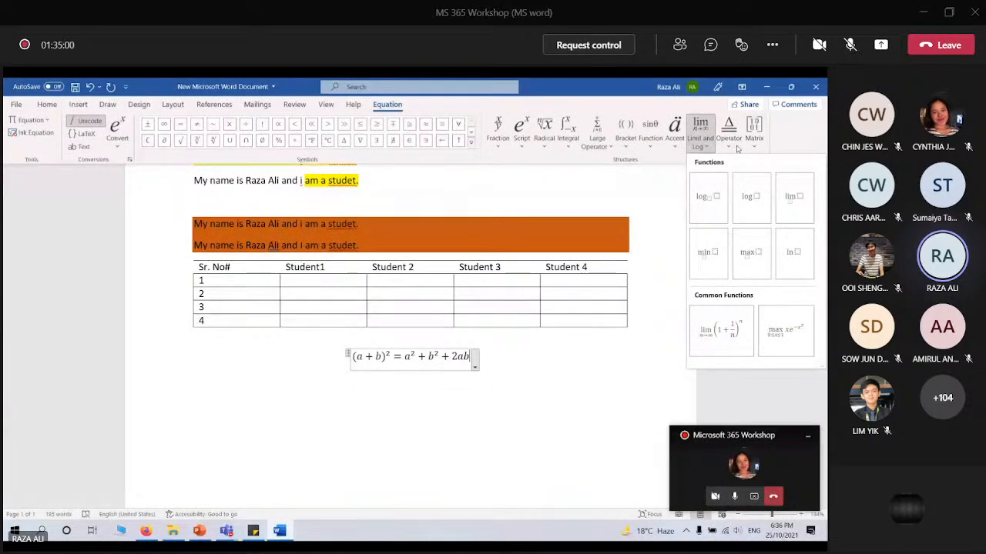
pyautogui.click(732, 146)
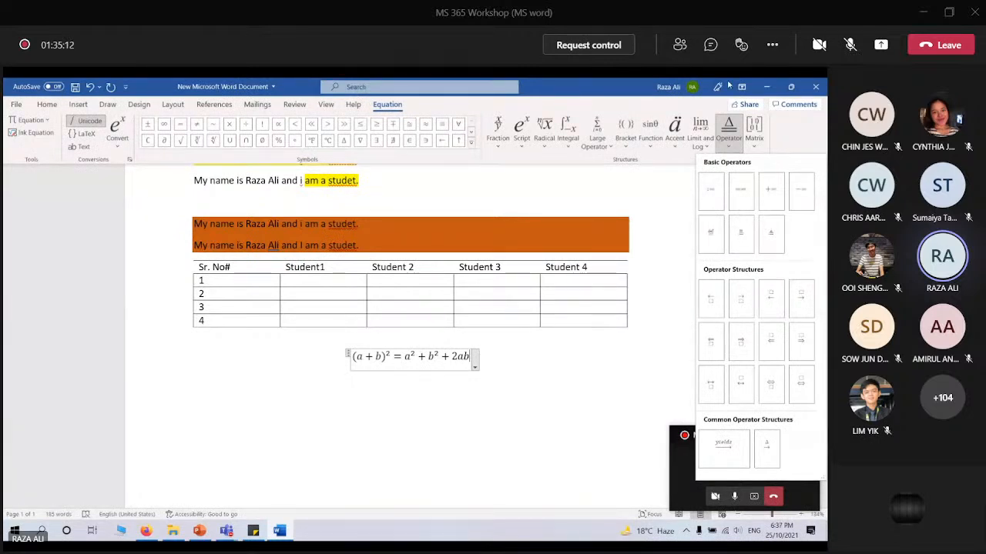
# Leave the symbol choices and add two blank lines between the table and the equation
pyautogui.click(78, 104)
pyautogui.click(746, 132)
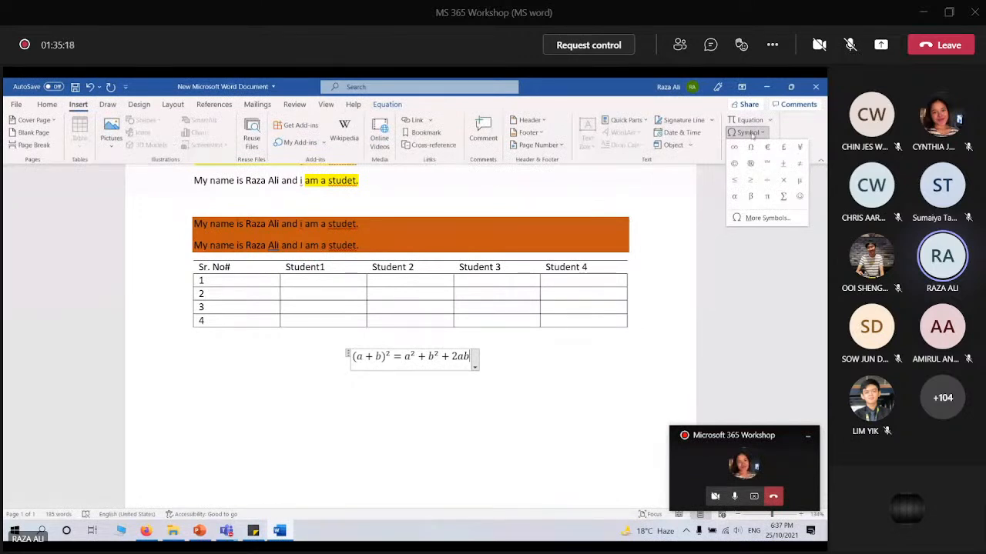
pyautogui.click(368, 416)
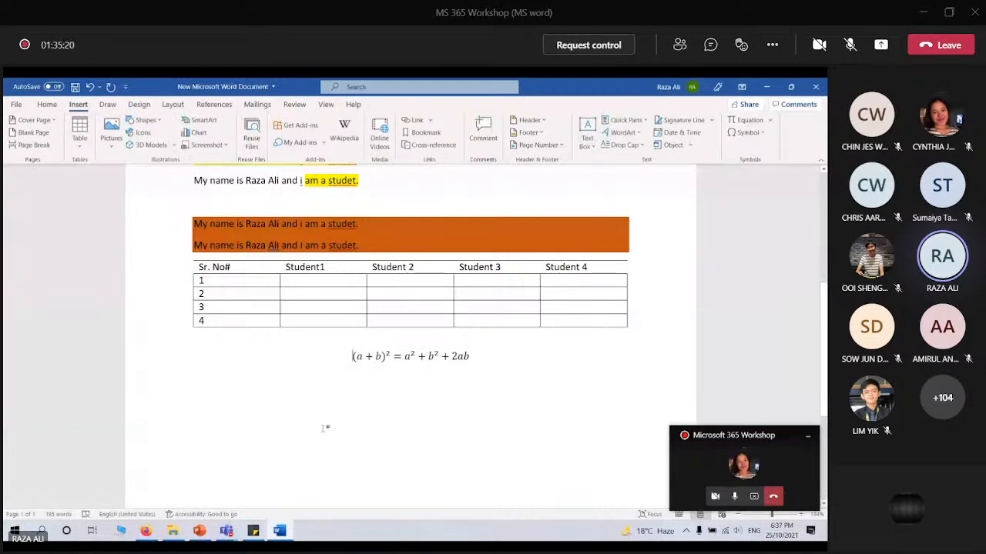
pyautogui.press('Return')
pyautogui.press('Return')
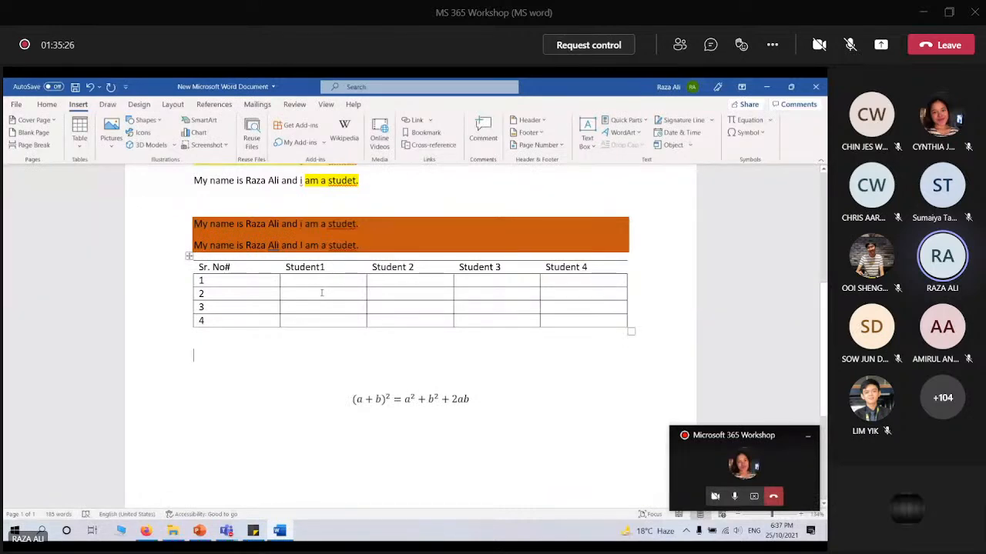
# Insert the Negative Circled Number Eleven symbol into the Student1 cell of table row 2
pyautogui.click(313, 293)
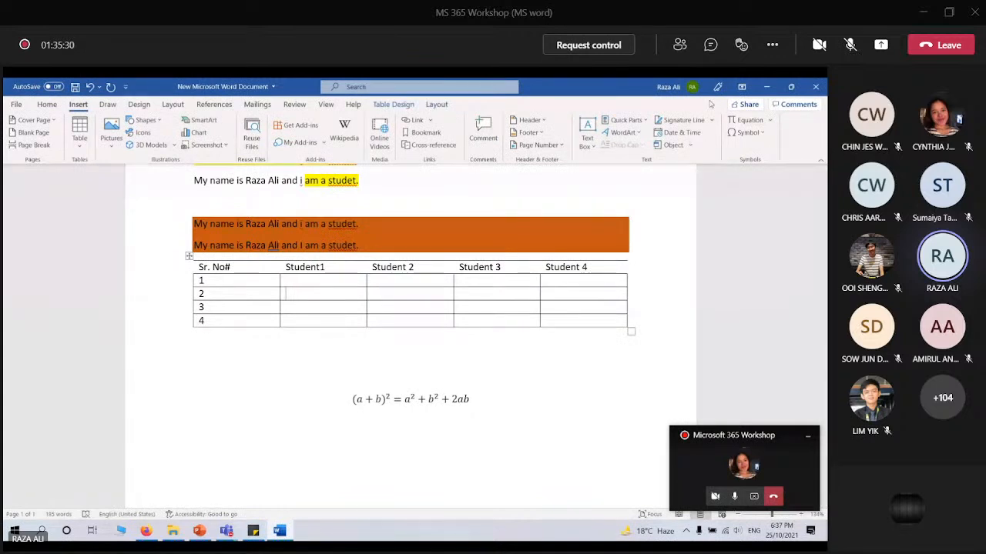
pyautogui.click(748, 133)
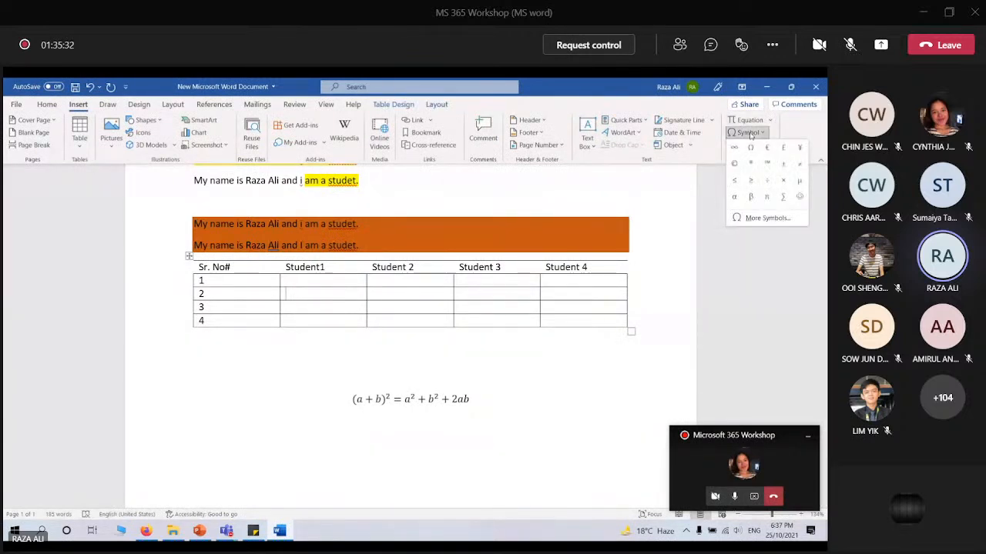
pyautogui.click(758, 218)
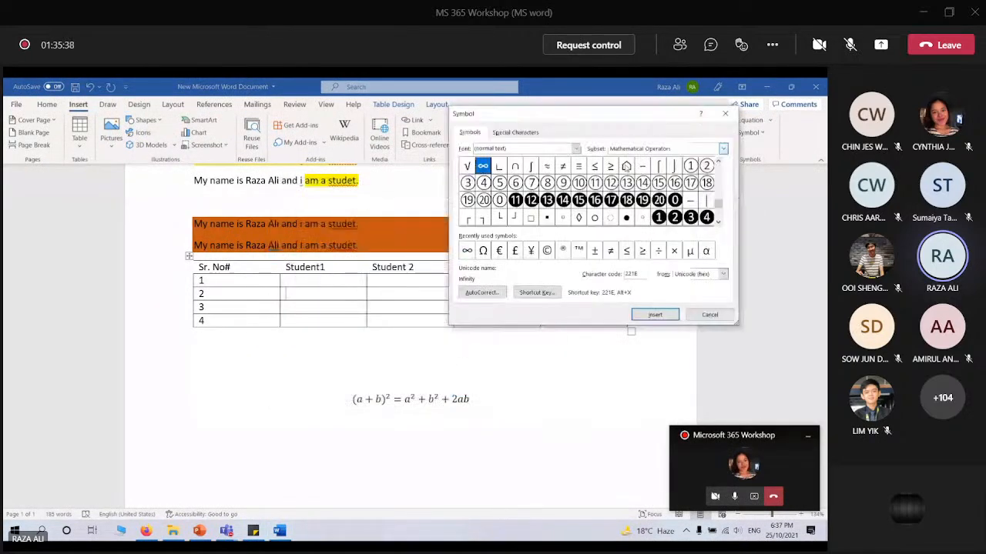
pyautogui.click(515, 199)
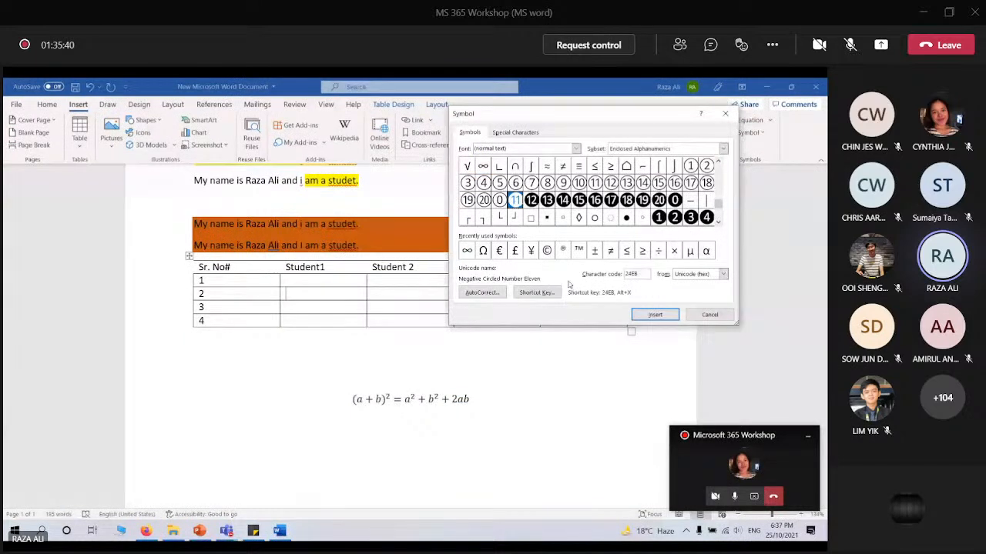
pyautogui.click(654, 314)
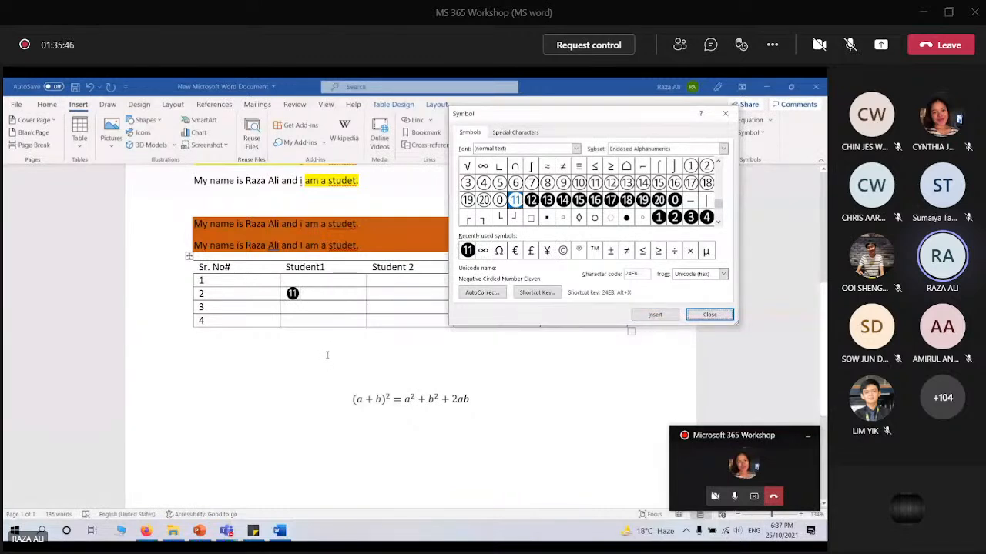
pyautogui.click(704, 314)
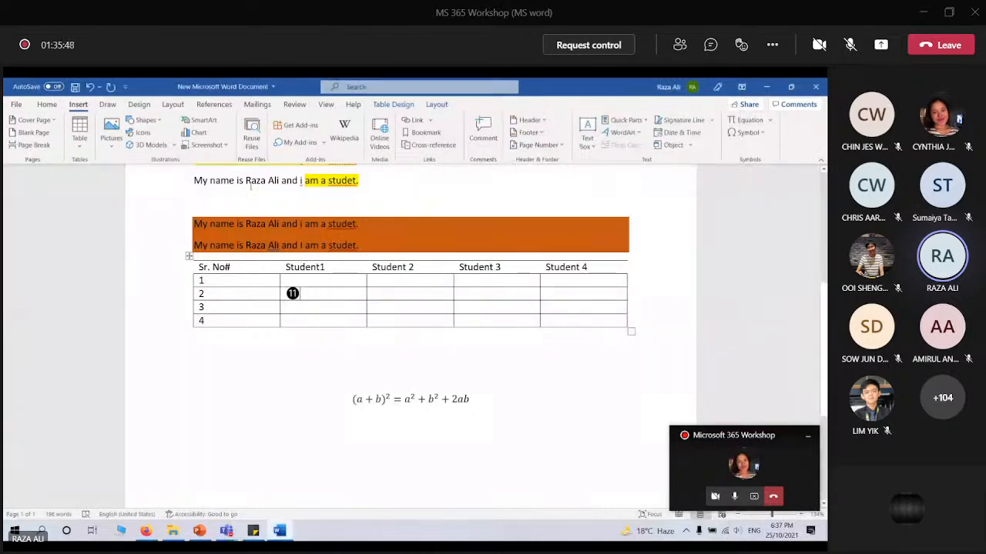
# Draw a freehand scribble around the equation with the black 0.5 mm pen and undo it
pyautogui.click(107, 105)
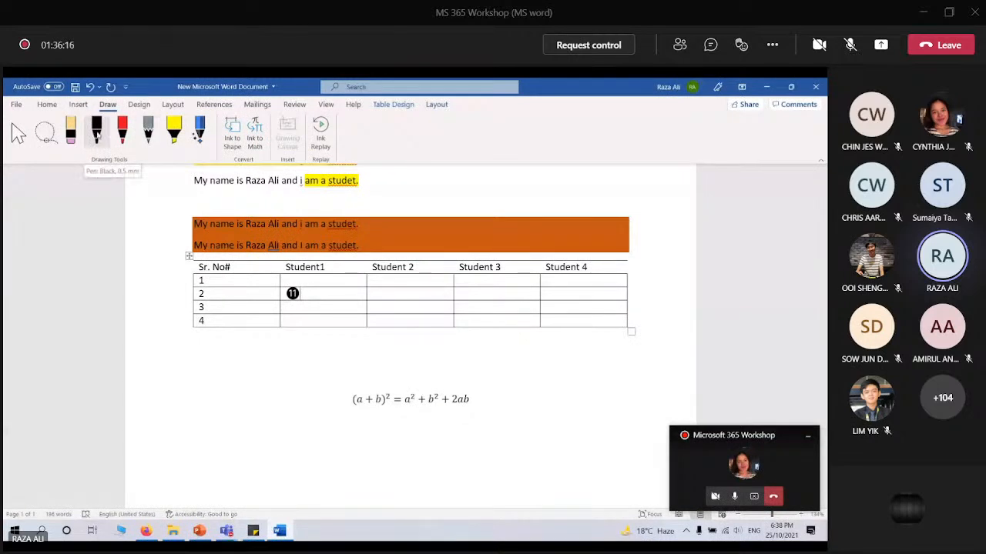
pyautogui.click(96, 135)
pyautogui.moveTo(262, 373)
pyautogui.mouseDown()
pyautogui.moveTo(275, 356)
pyautogui.moveTo(566, 368)
pyautogui.moveTo(205, 402)
pyautogui.moveTo(538, 306)
pyautogui.mouseUp()
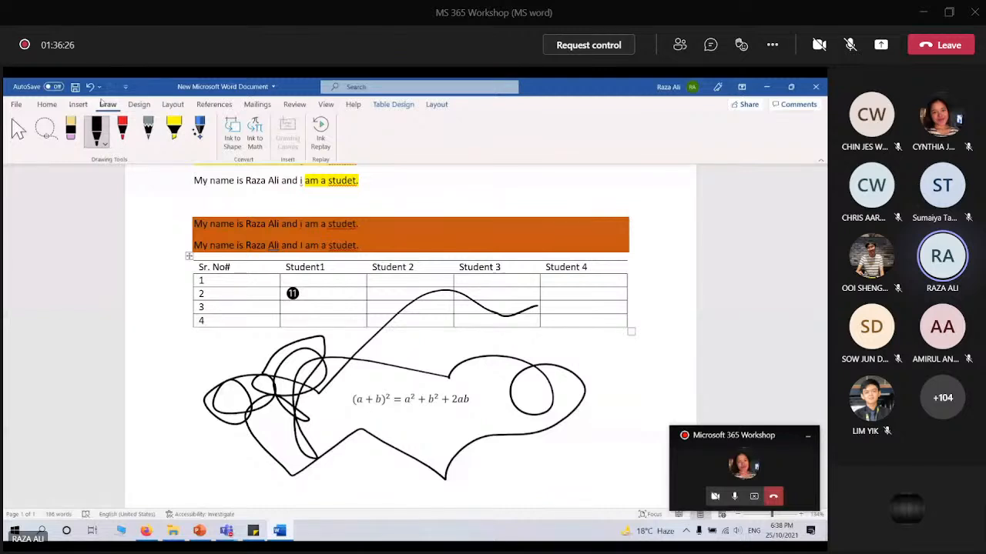
pyautogui.click(90, 87)
# Select the long opening paragraph and apply the sixth style set in the document formatting gallery
pyautogui.click(138, 105)
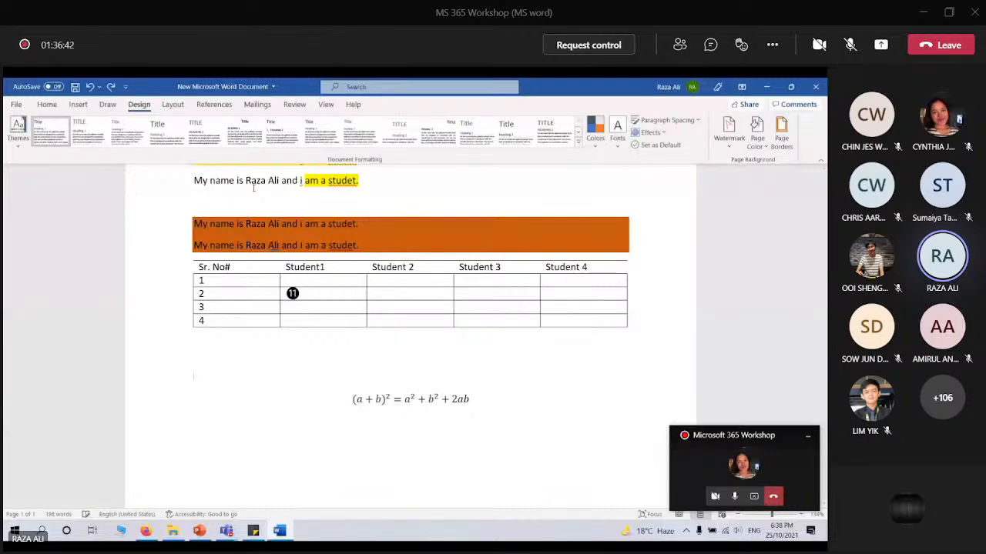
pyautogui.scroll(5, 253, 188)
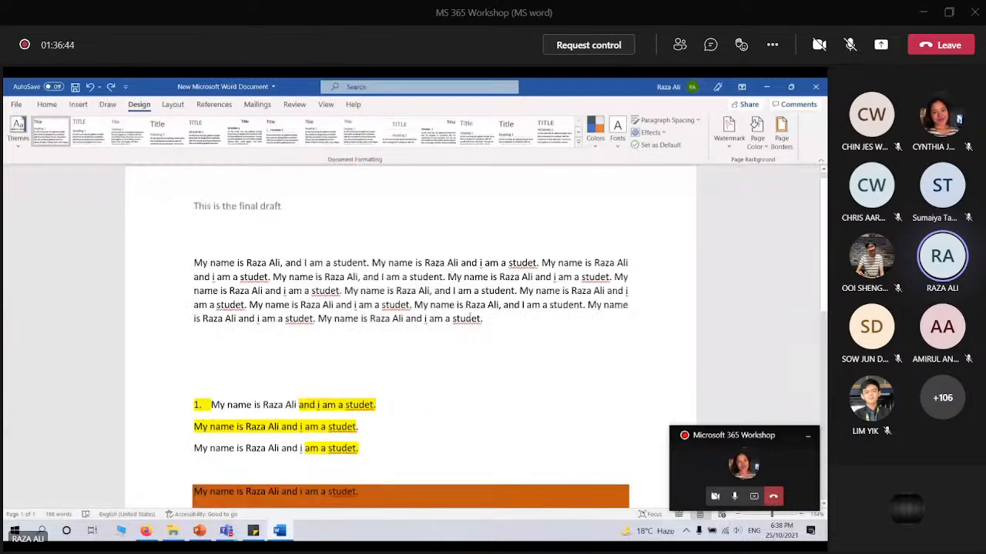
pyautogui.tripleClick(467, 318)
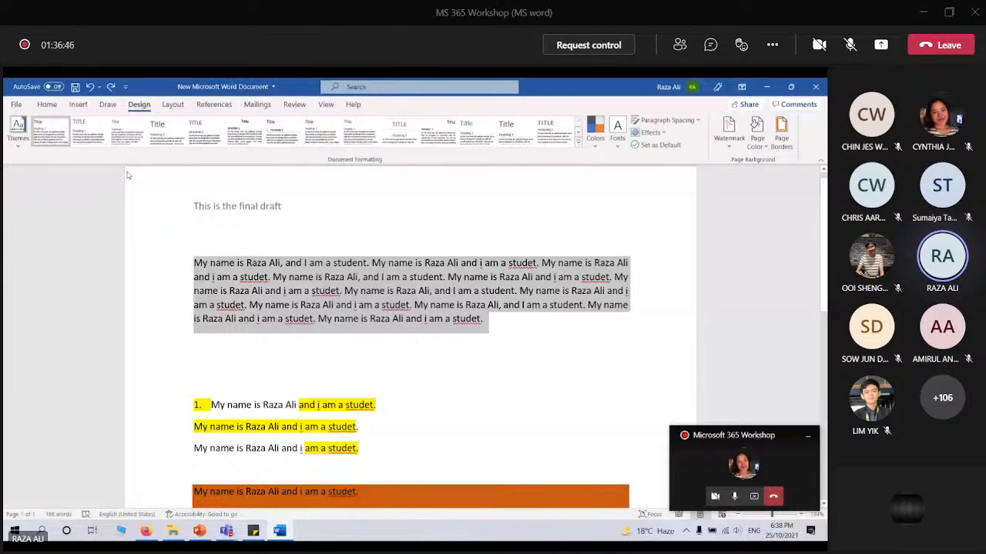
pyautogui.click(90, 132)
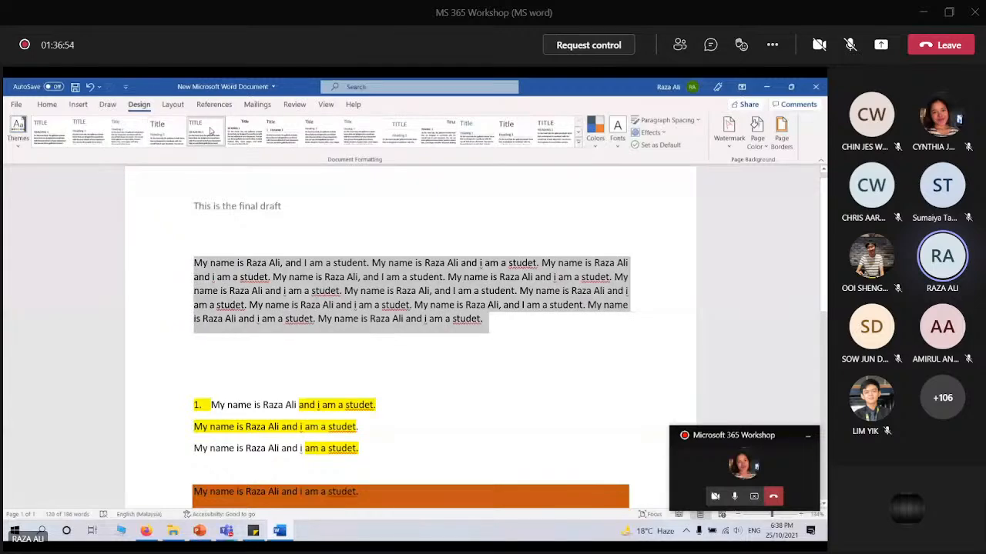
pyautogui.click(248, 131)
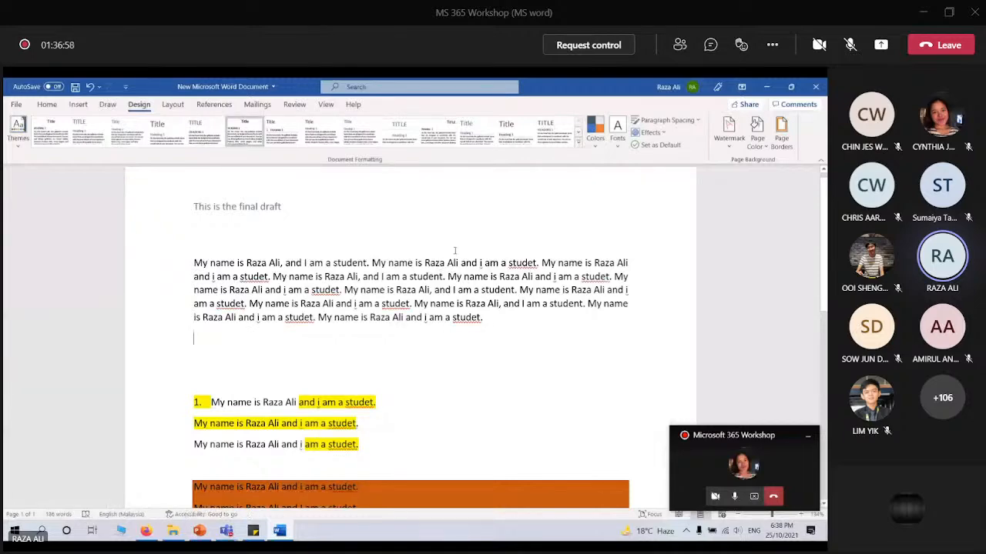
# Look through the document's theme color sets, theme font sets and paragraph spacing options
pyautogui.click(596, 142)
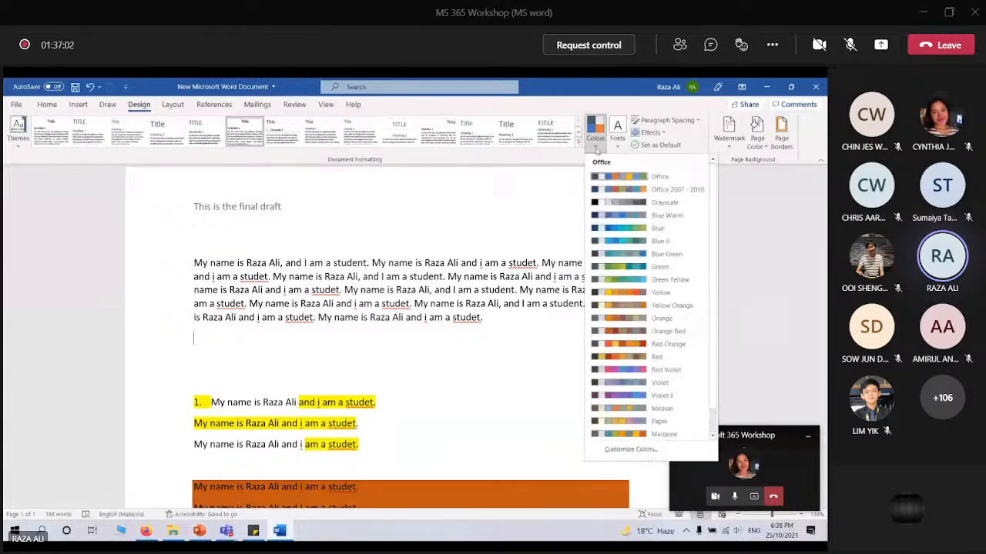
pyautogui.click(620, 147)
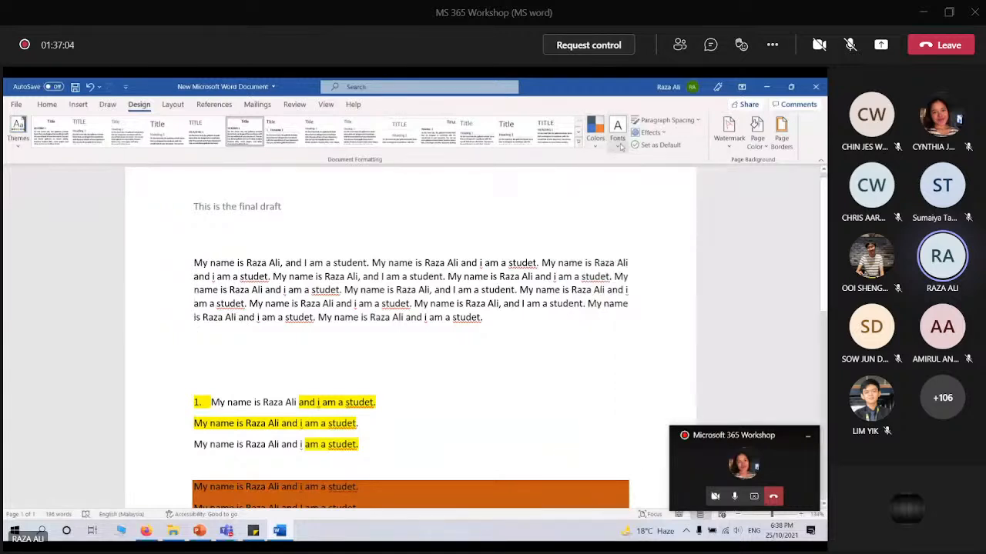
pyautogui.click(620, 147)
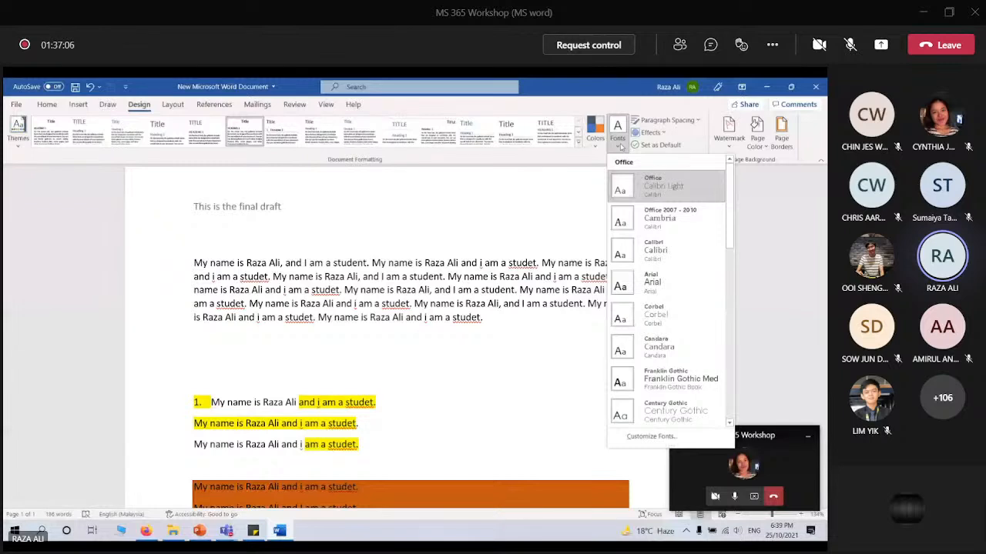
pyautogui.click(676, 125)
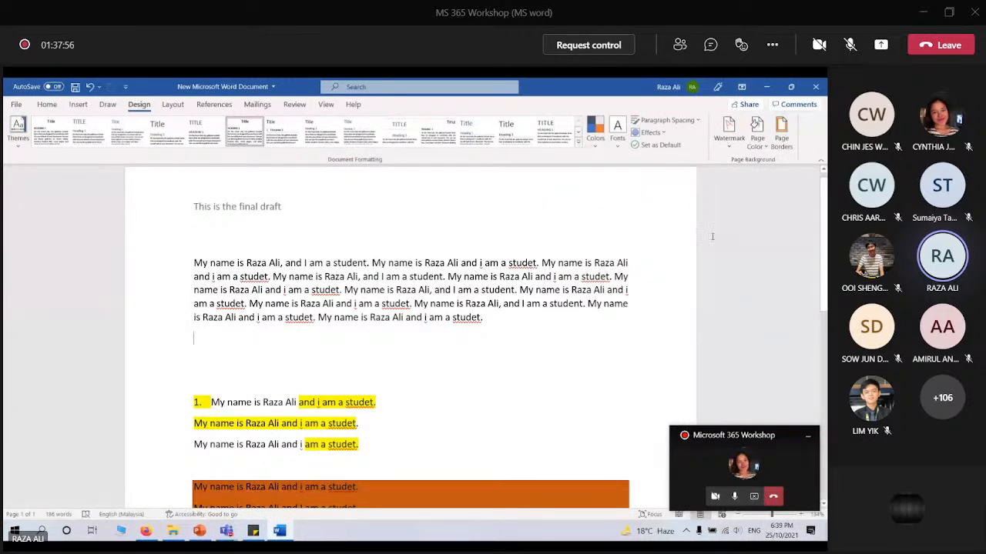
# Apply the CONFIDENTIAL 1 watermark to the page, check how it looks, and remove it
pyautogui.click(735, 138)
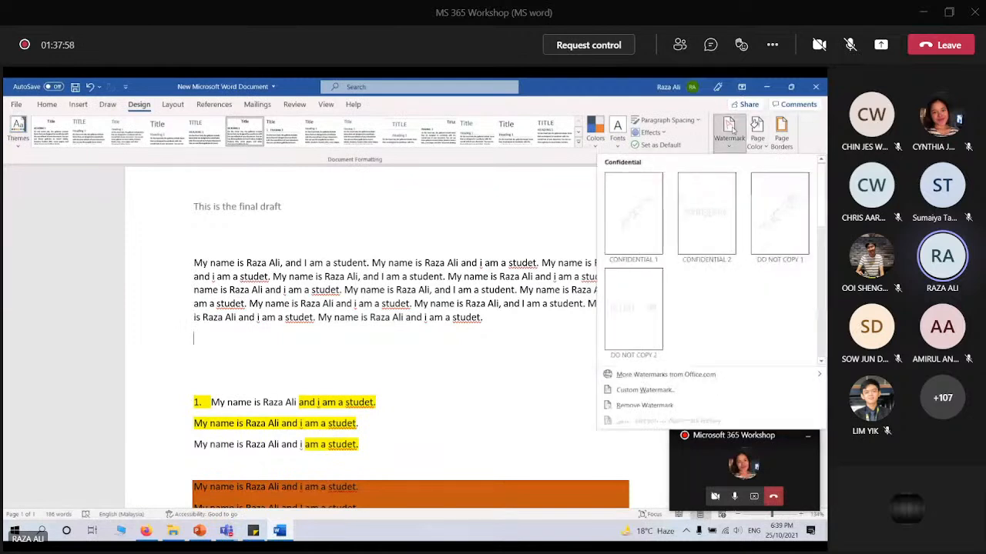
pyautogui.click(639, 227)
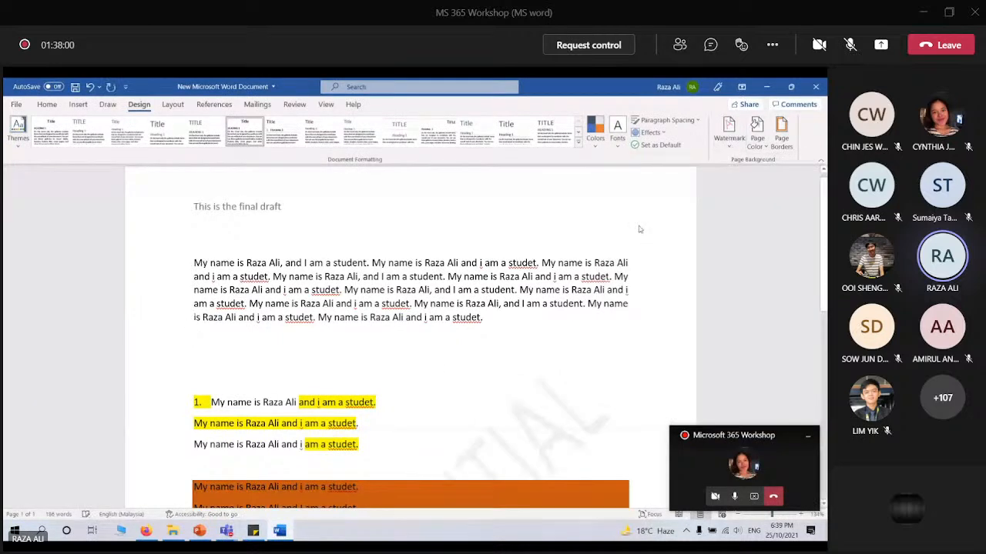
pyautogui.scroll(-5, 332, 346)
pyautogui.scroll(1, 330, 347)
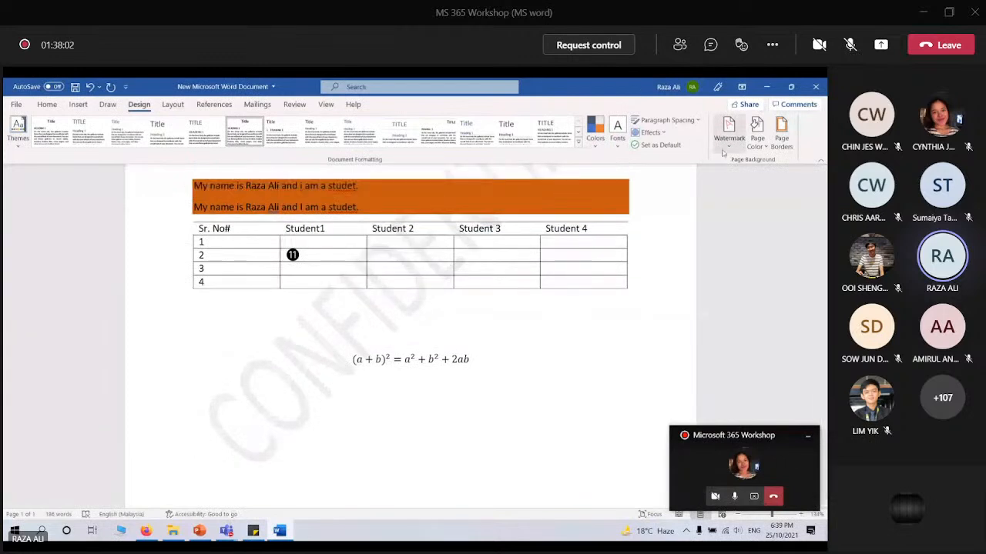
pyautogui.click(723, 151)
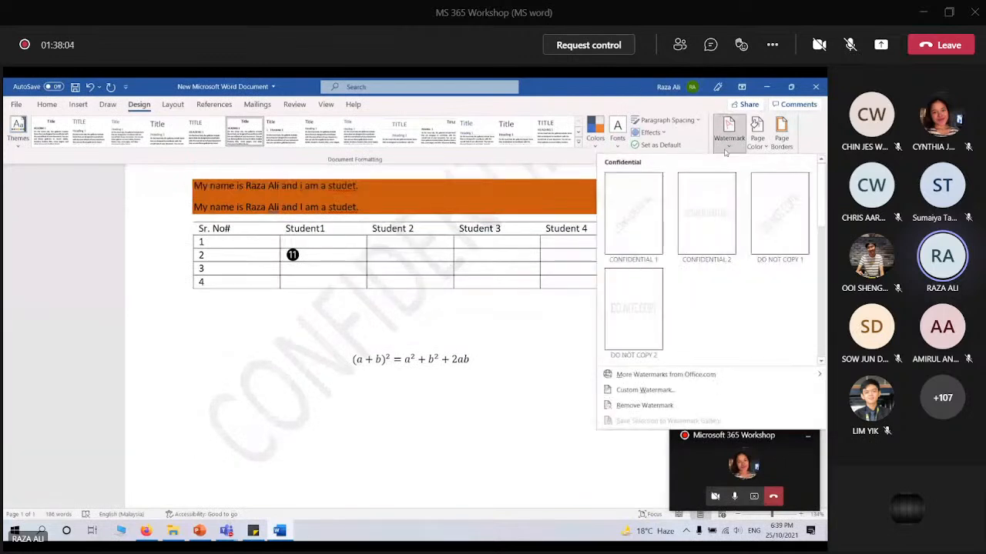
pyautogui.click(646, 405)
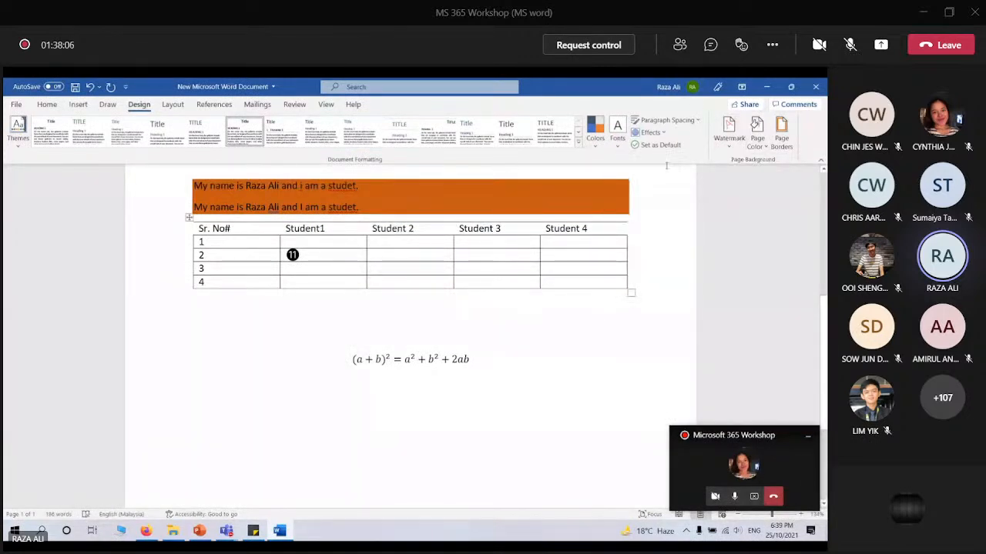
# Look through the custom watermark options and the page color palette for the document
pyautogui.click(729, 132)
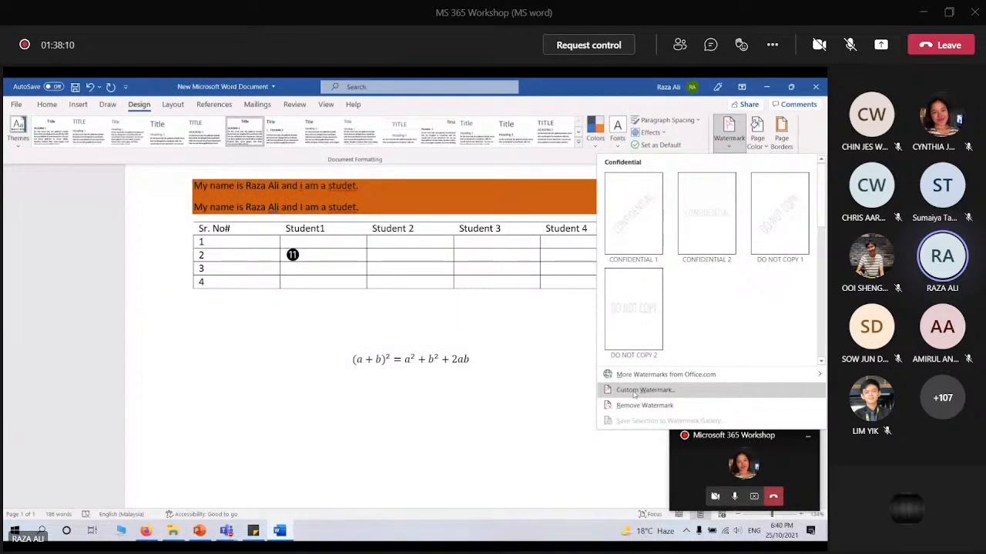
pyautogui.click(557, 398)
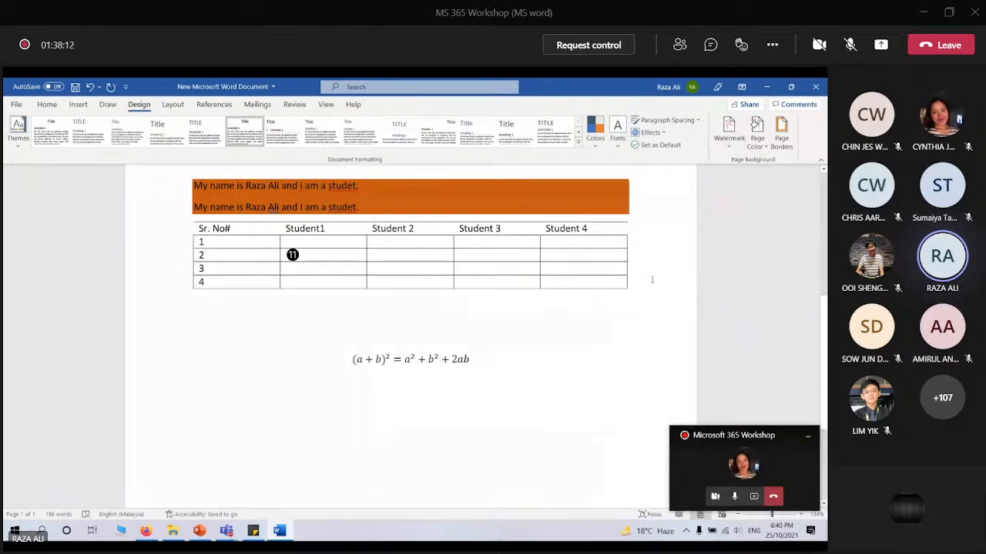
pyautogui.click(764, 150)
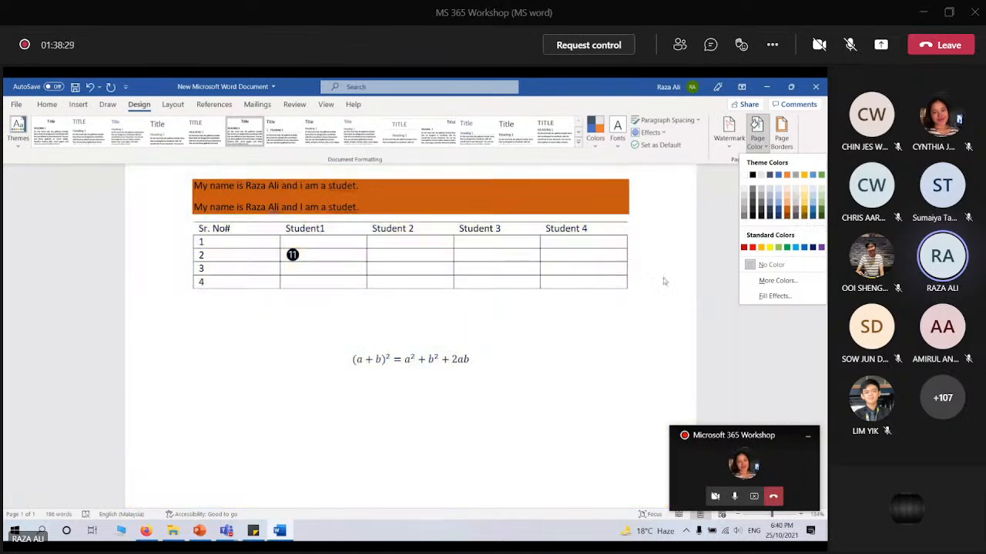
pyautogui.click(664, 277)
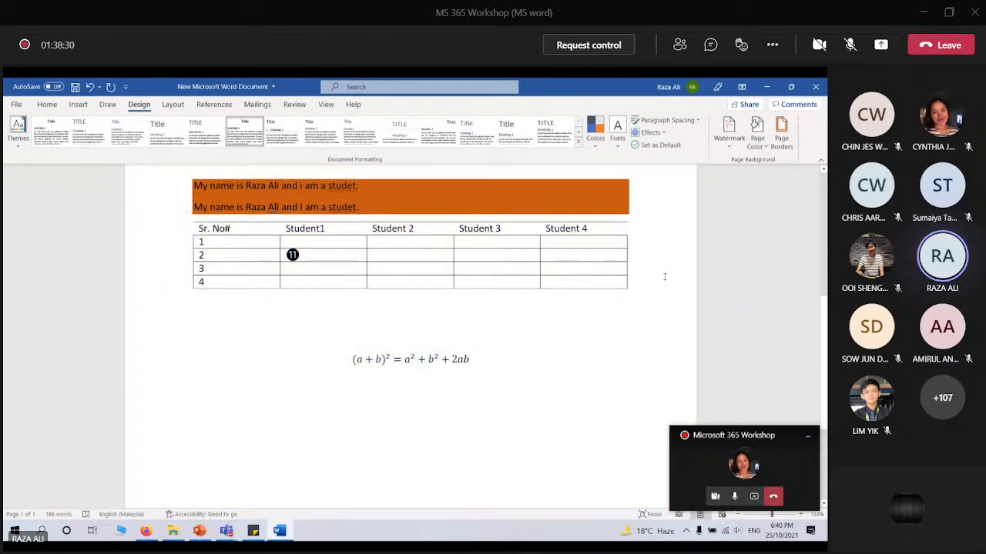
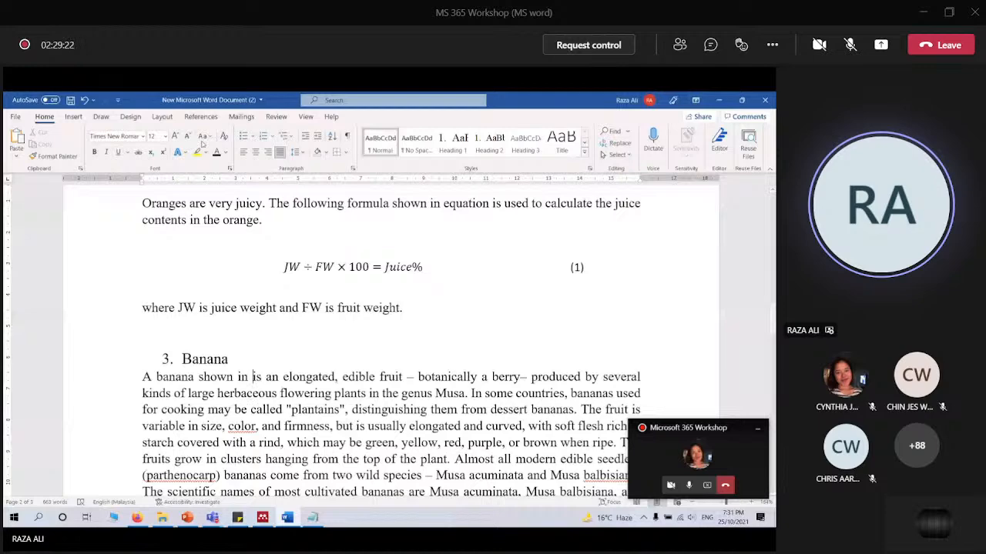
# Insert a label-and-number cross-reference to the Bananas figure after "A banana shown in" in the Banana section
pyautogui.click(201, 116)
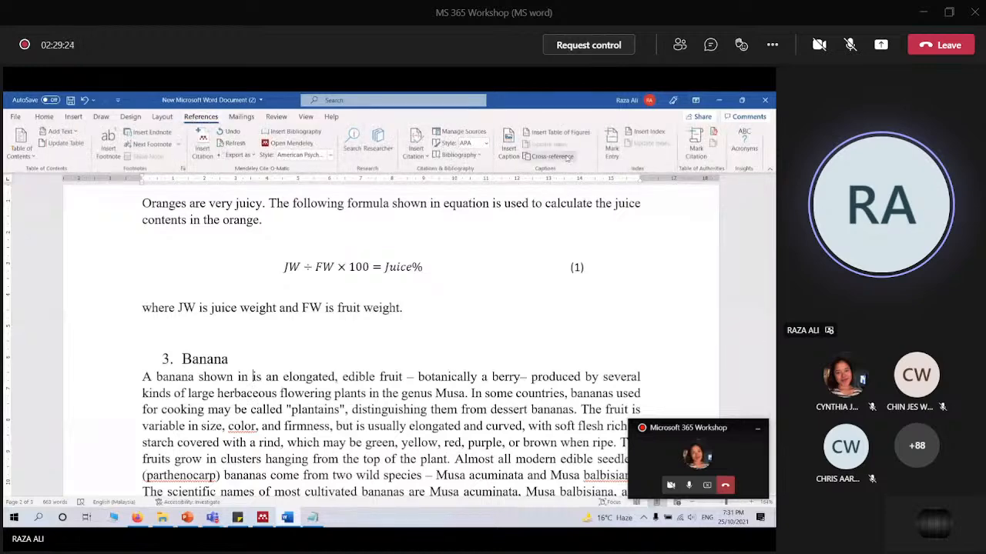
pyautogui.click(567, 157)
pyautogui.click(307, 319)
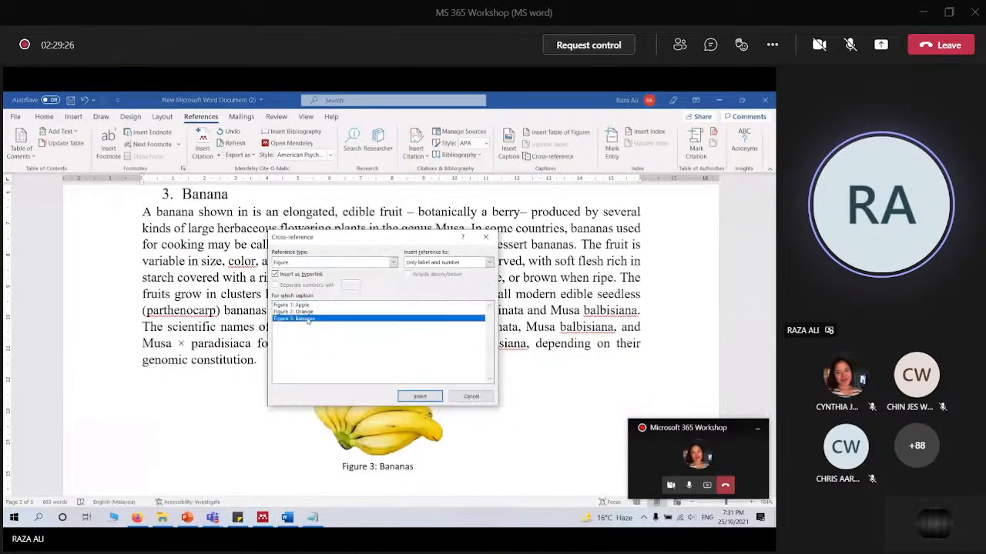
pyautogui.click(433, 396)
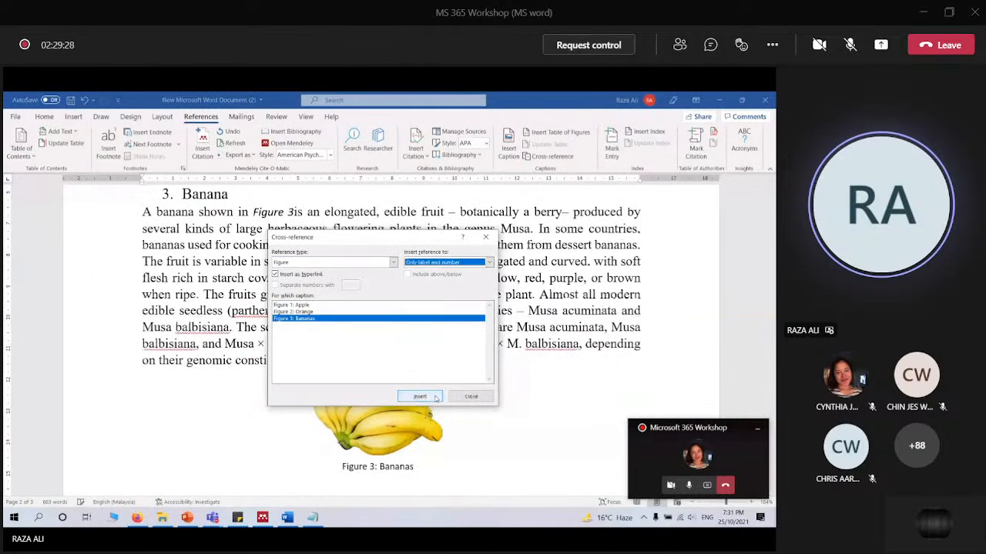
pyautogui.click(470, 396)
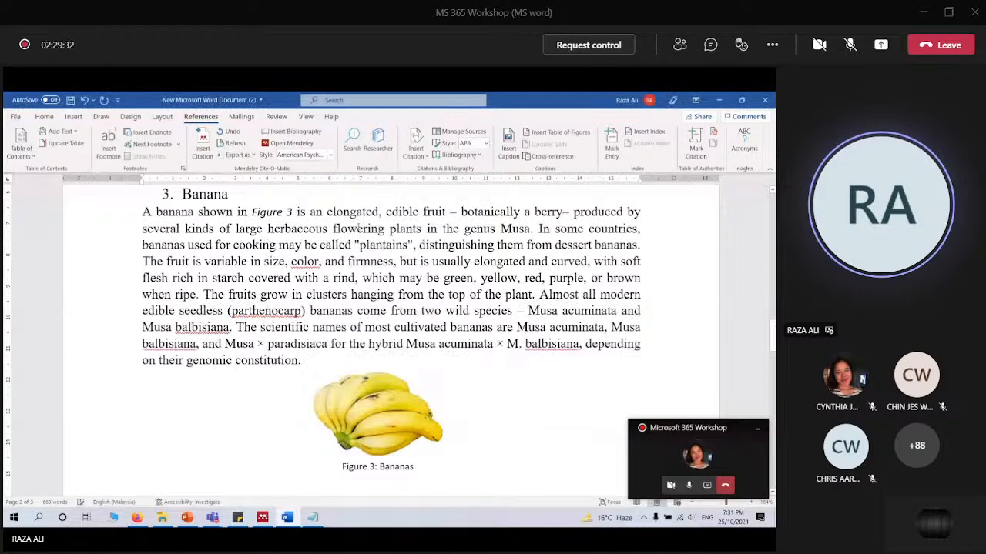
# Copy the body text formatting from "flowering" onto the Figure 3 reference with Format Painter
pyautogui.doubleClick(358, 228)
pyautogui.click(44, 117)
pyautogui.click(54, 157)
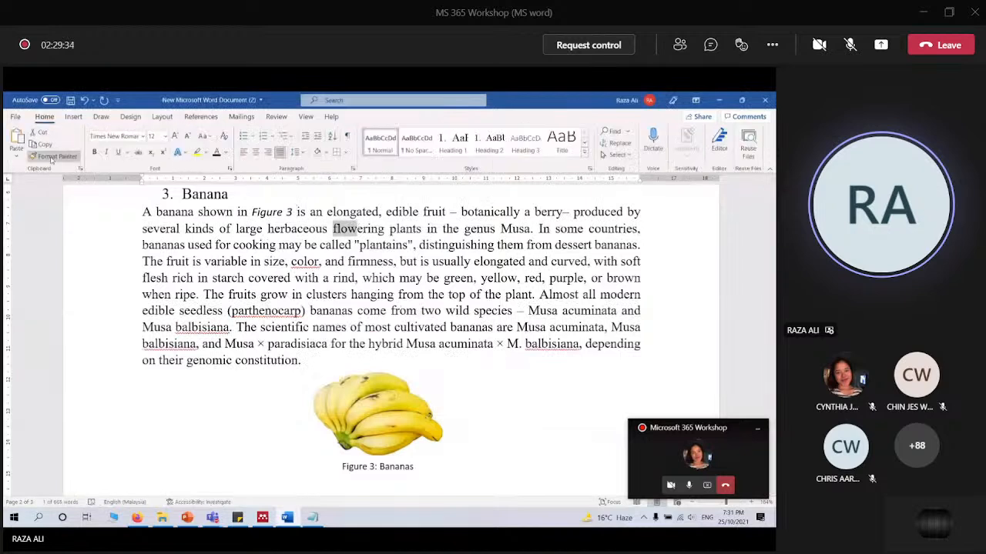
pyautogui.click(52, 158)
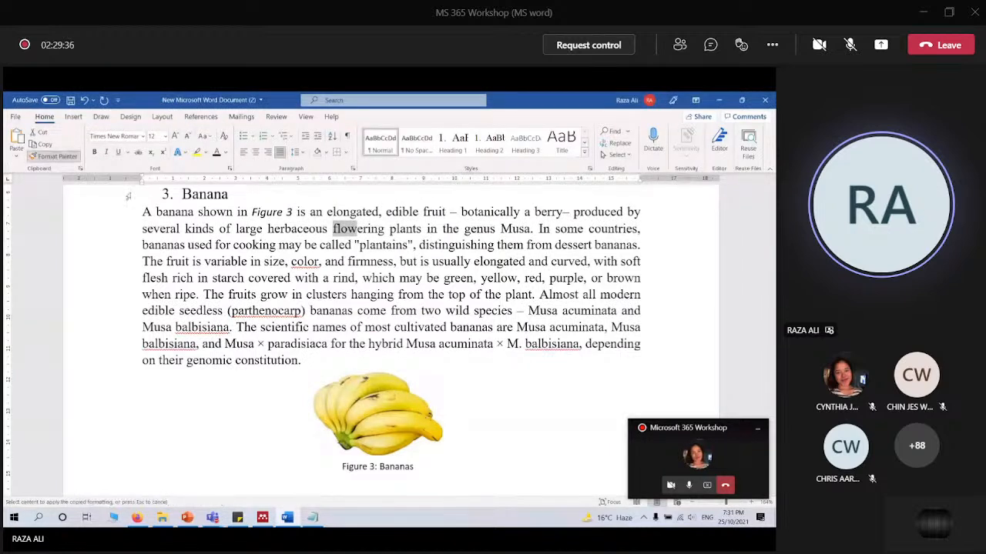
pyautogui.moveTo(293, 213); pyautogui.dragTo(254, 213)
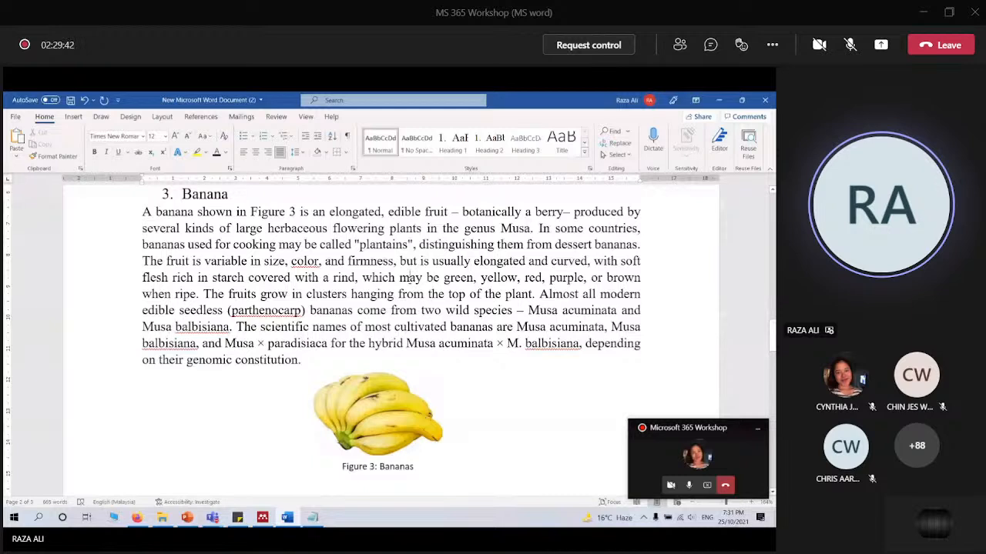
pyautogui.scroll(1, 410, 277)
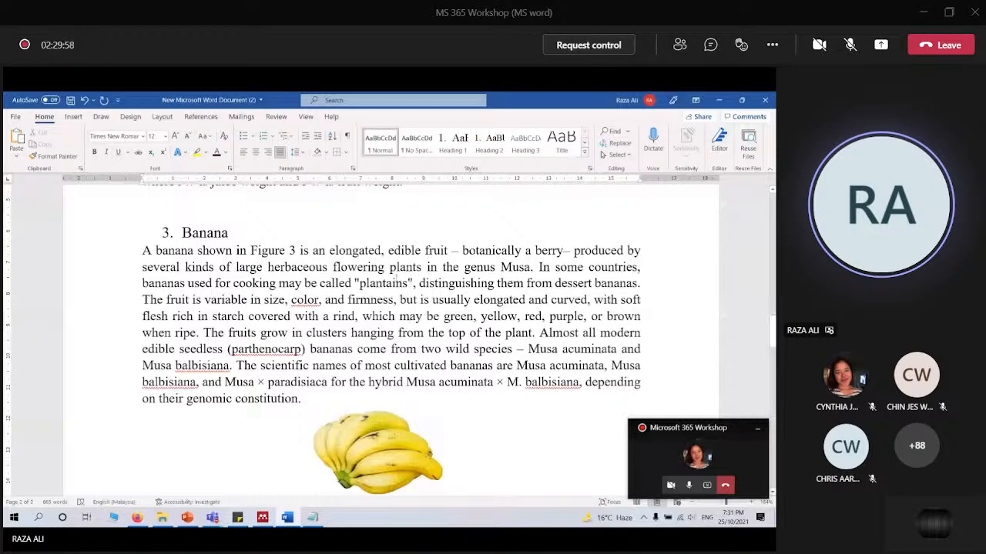
pyautogui.moveTo(264, 300); pyautogui.dragTo(347, 299)
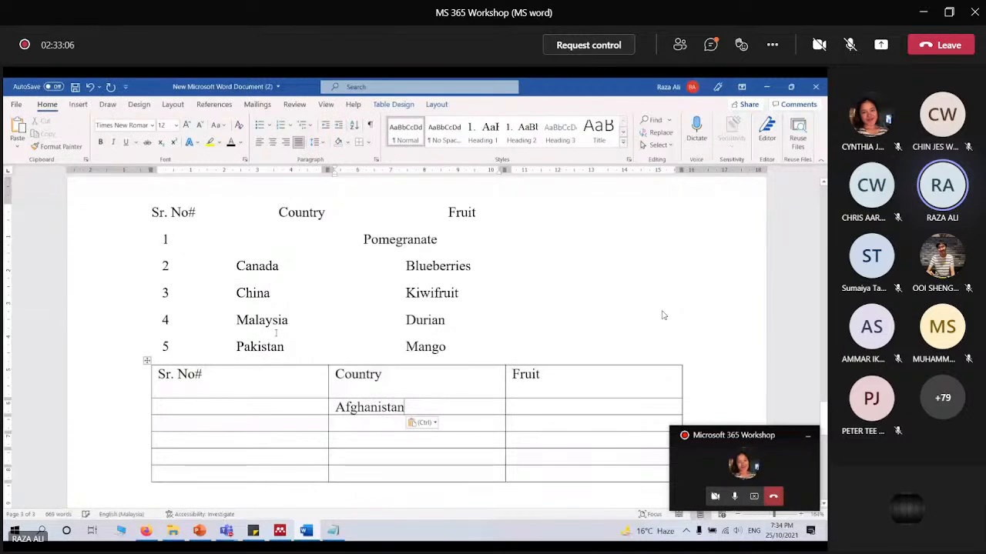
# Fill the table's Country column below Afghanistan with Canada and China from the list above
pyautogui.click(346, 424)
pyautogui.write('Canada')
pyautogui.moveTo(236, 295); pyautogui.dragTo(270, 299)
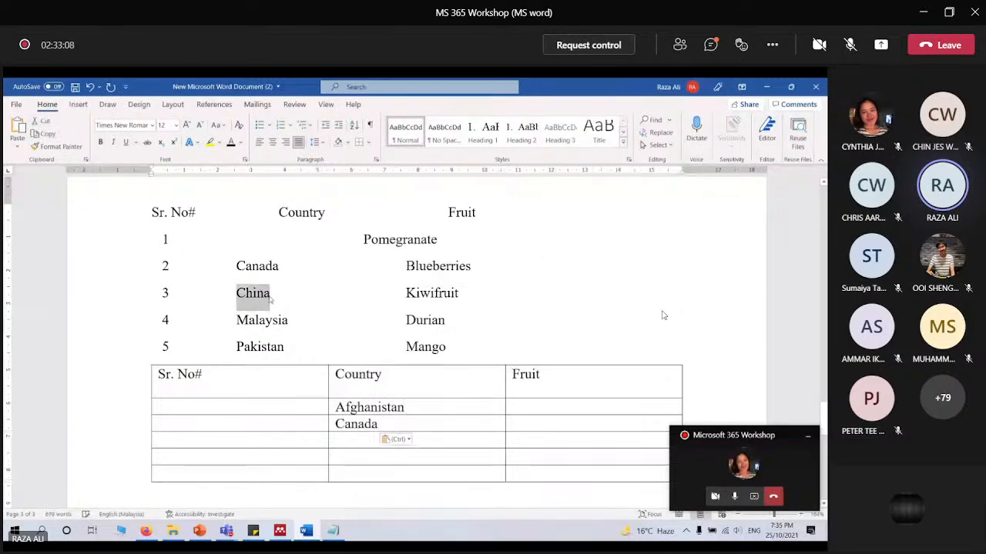
pyautogui.hotkey('ctrl', 'c')
pyautogui.click(346, 440)
pyautogui.hotkey('ctrl', 'v')
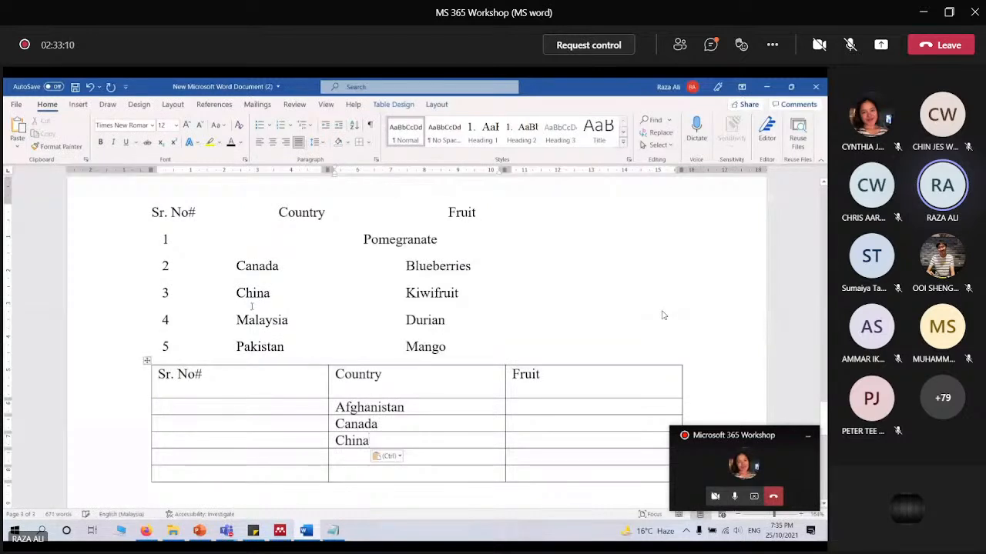
# Copy Malaysia and Pakistan from the list into the last two cells of the Country column
pyautogui.moveTo(236, 320); pyautogui.dragTo(289, 325)
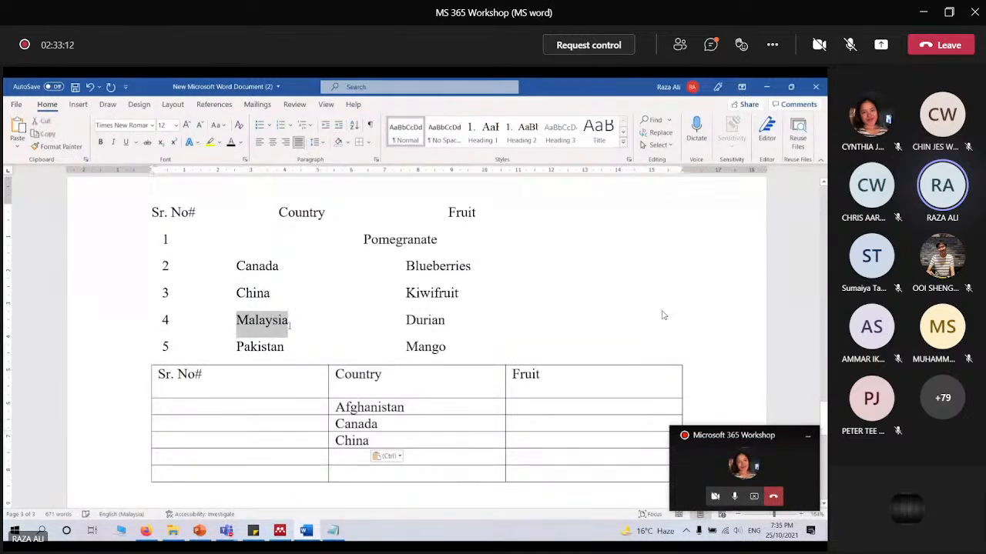
pyautogui.hotkey('ctrl', 'c')
pyautogui.click(346, 457)
pyautogui.hotkey('ctrl', 'v')
pyautogui.moveTo(237, 348); pyautogui.dragTo(284, 352)
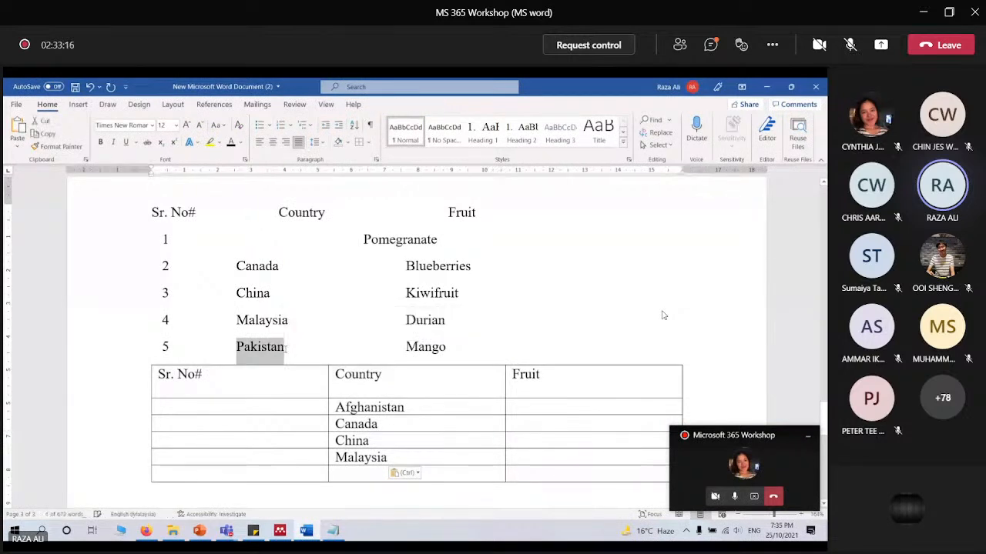
pyautogui.hotkey('ctrl', 'c')
pyautogui.click(360, 477)
pyautogui.hotkey('ctrl', 'v')
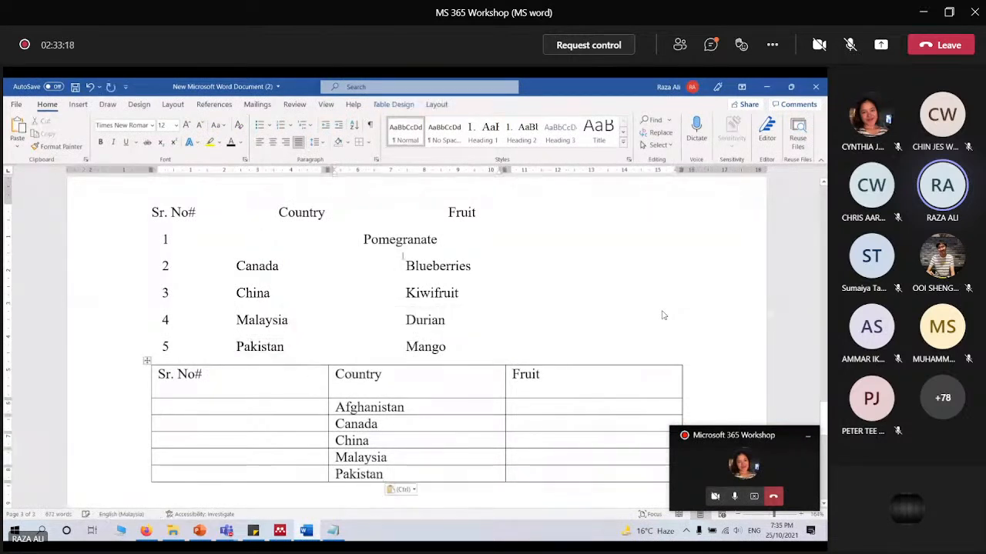
# Copy Pomegranate and Blueberries from the list into the Fruit cells for Afghanistan and Canada
pyautogui.moveTo(363, 239); pyautogui.dragTo(438, 243)
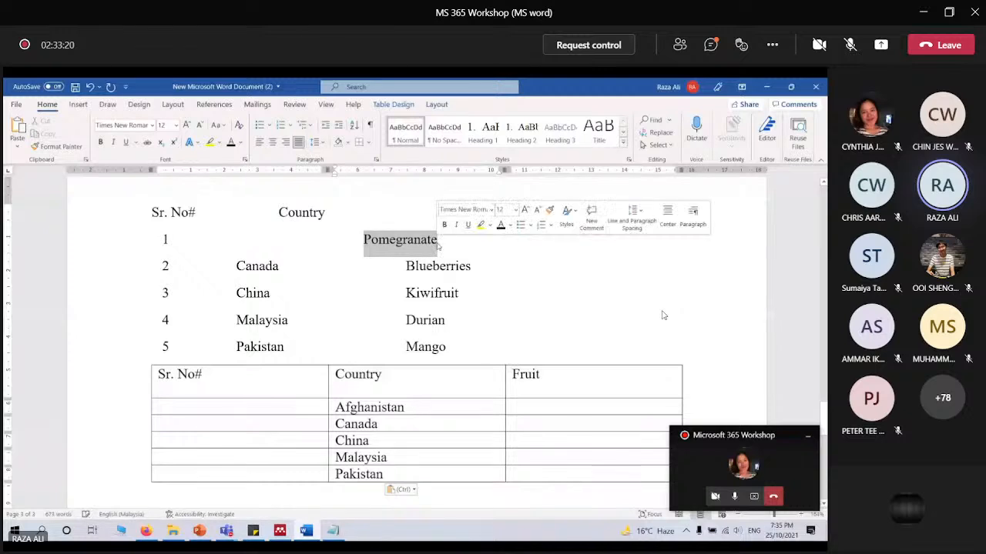
pyautogui.hotkey('ctrl', 'c')
pyautogui.click(567, 407)
pyautogui.hotkey('ctrl', 'v')
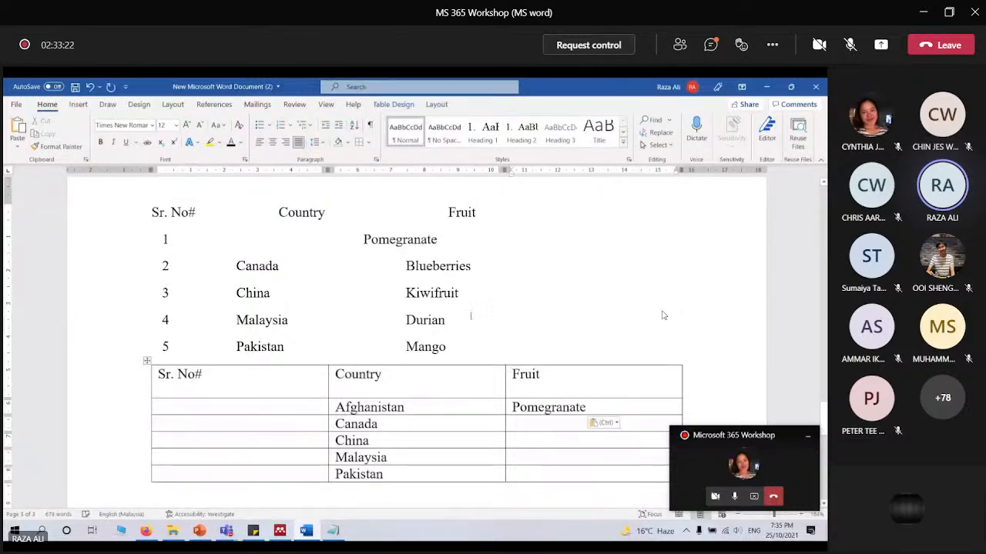
pyautogui.moveTo(406, 265); pyautogui.dragTo(473, 272)
pyautogui.hotkey('ctrl', 'c')
pyautogui.click(537, 423)
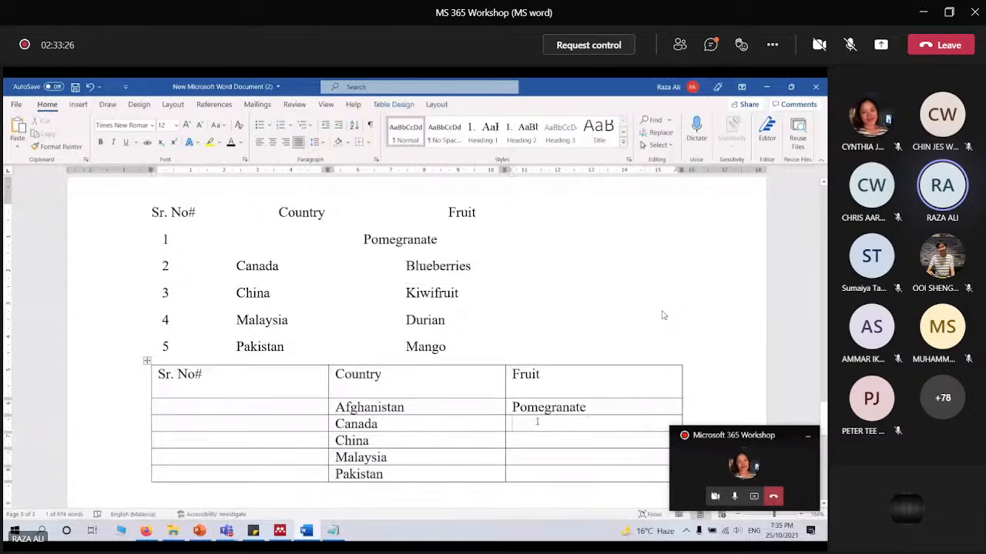
pyautogui.hotkey('ctrl', 'v')
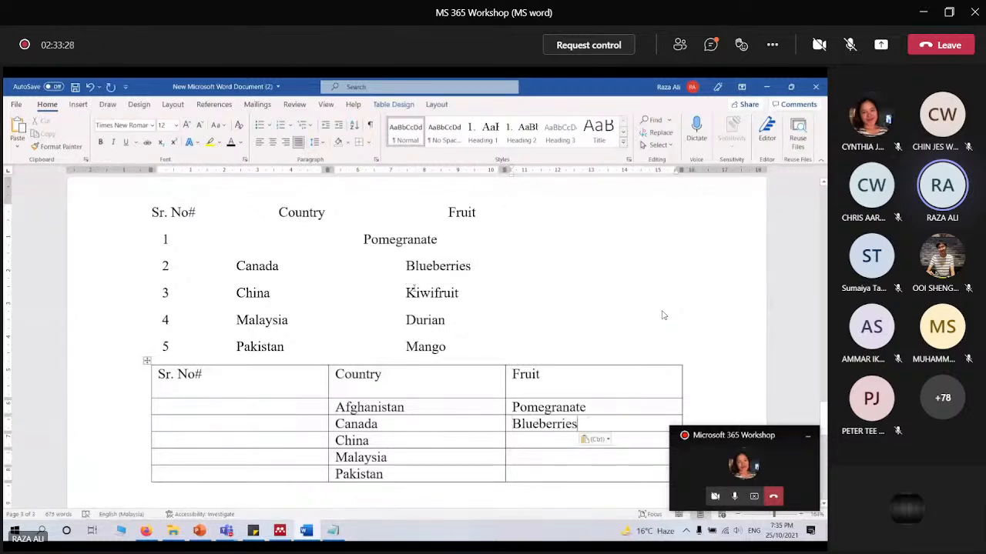
# Copy Kiwifruit into the Fruit cell for China and select Durian in the list above
pyautogui.moveTo(406, 293); pyautogui.dragTo(462, 294)
pyautogui.hotkey('ctrl', 'c')
pyautogui.click(536, 440)
pyautogui.hotkey('ctrl', 'v')
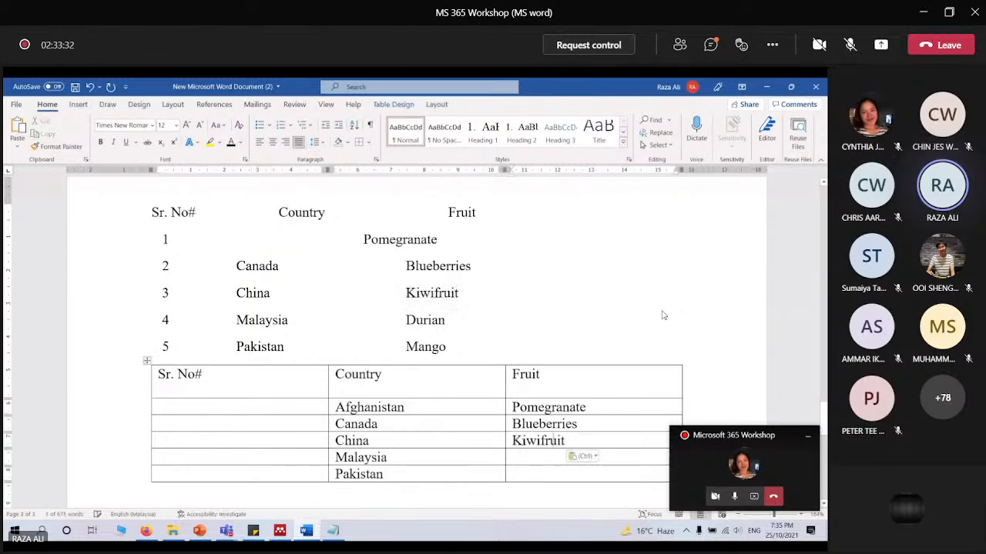
pyautogui.moveTo(405, 320); pyautogui.dragTo(447, 321)
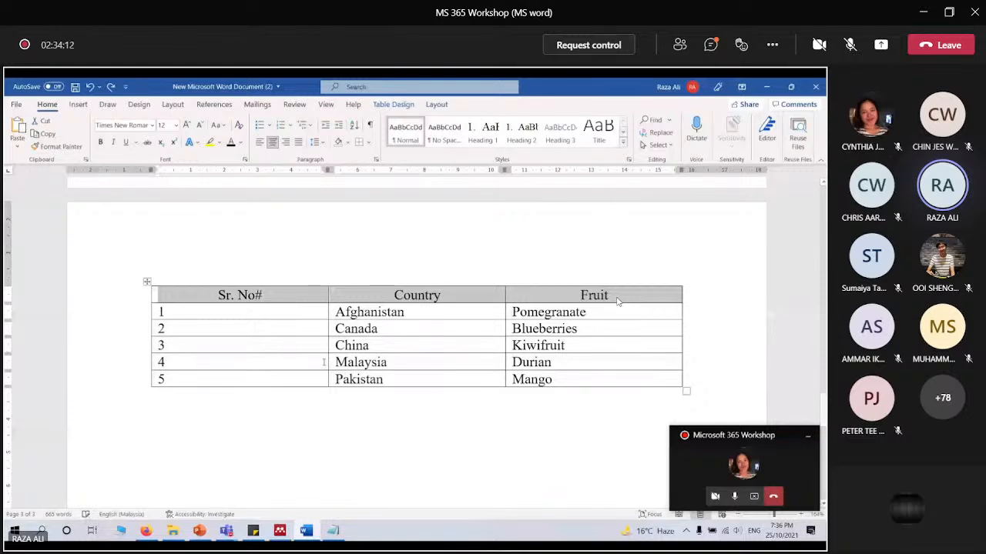
# Narrow the table's Sr. No# column to fit its heading and center the column's contents
pyautogui.moveTo(327, 362); pyautogui.dragTo(218, 362)
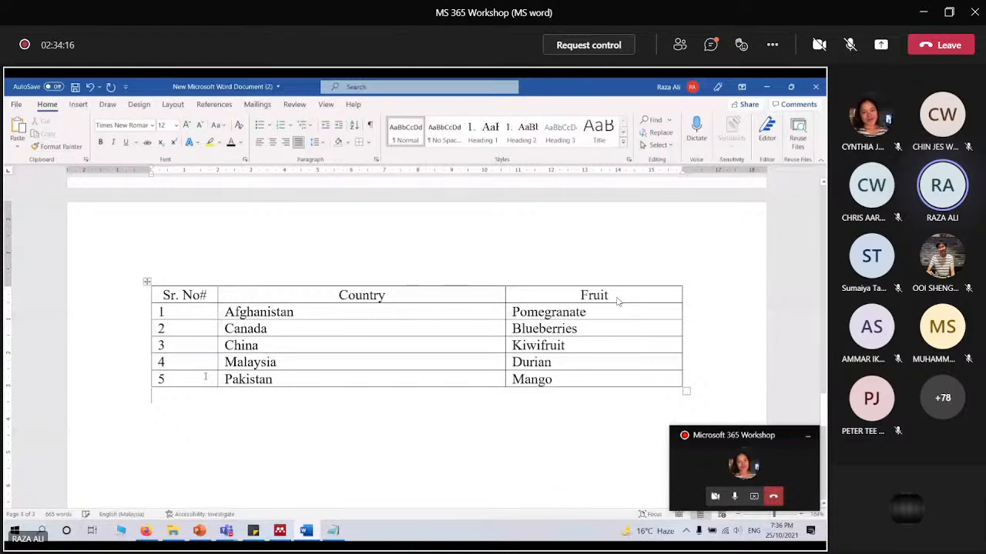
pyautogui.moveTo(205, 376); pyautogui.dragTo(200, 296)
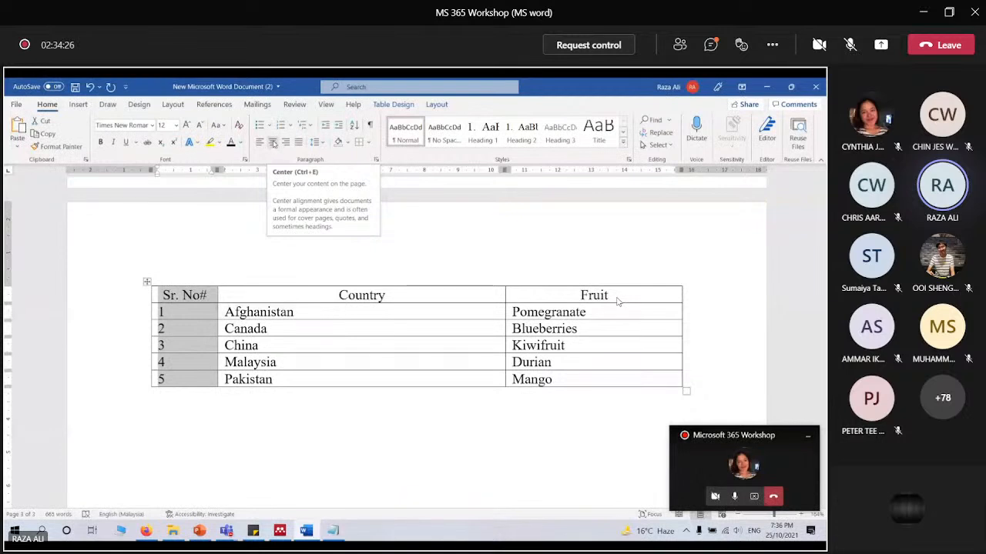
pyautogui.click(272, 143)
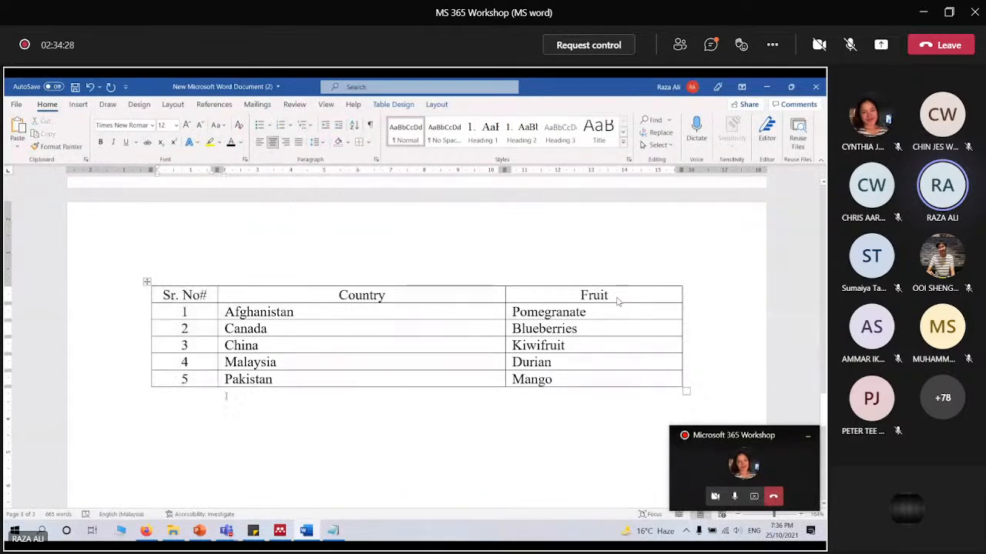
# Center the entries in the table's Country and Fruit columns
pyautogui.moveTo(227, 381); pyautogui.dragTo(231, 312)
pyautogui.hotkey('ctrl', 'j')
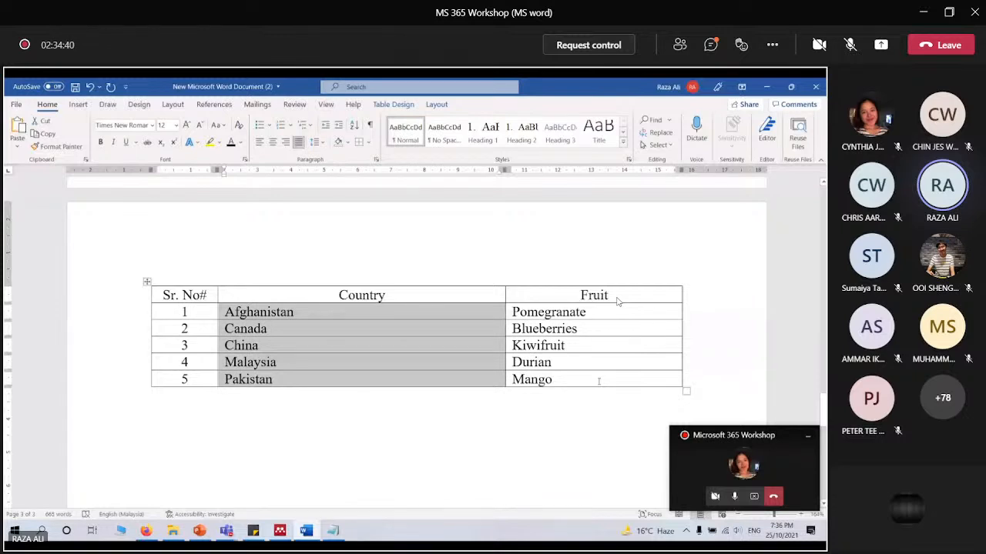
pyautogui.click(273, 141)
pyautogui.moveTo(616, 296); pyautogui.dragTo(319, 328)
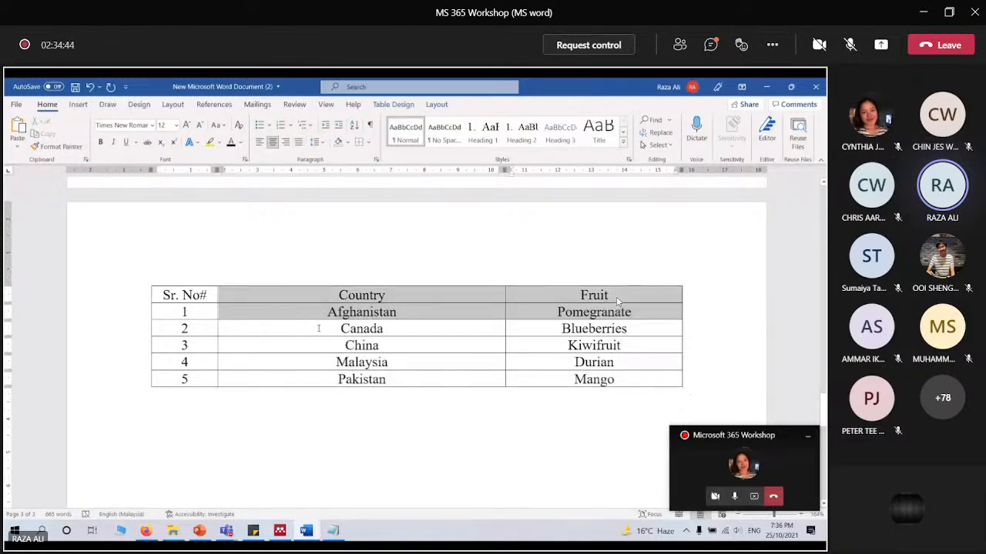
# Make the table's header row and the serial numbers 1 to 5 bold
pyautogui.click(171, 225)
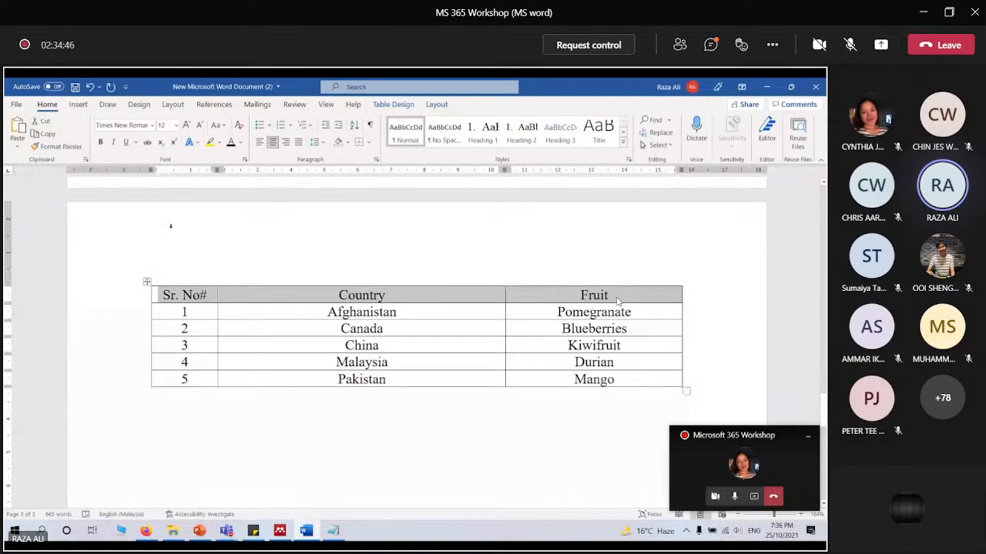
pyautogui.click(100, 142)
pyautogui.moveTo(185, 312); pyautogui.dragTo(184, 379)
pyautogui.click(100, 141)
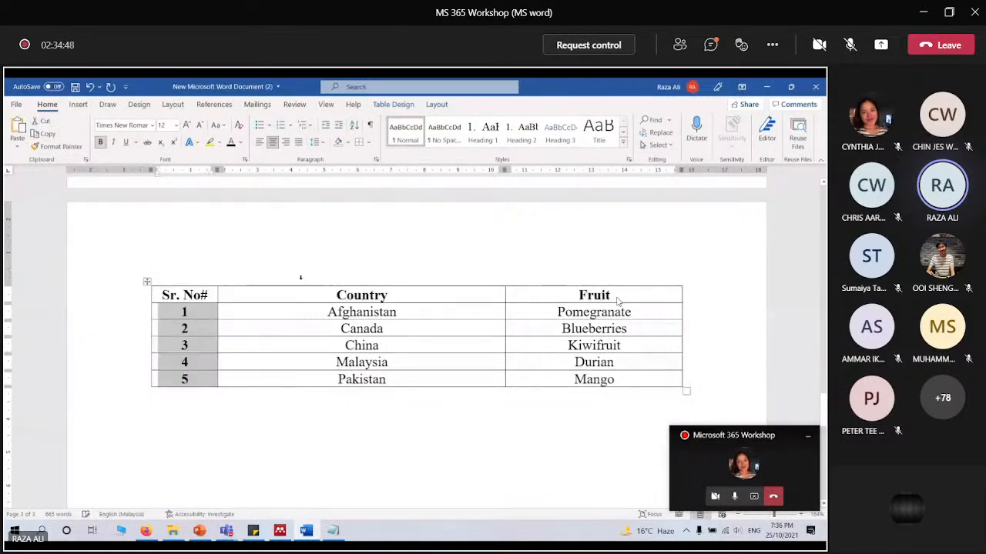
# Select the whole table and remove all its borders
pyautogui.click(147, 282)
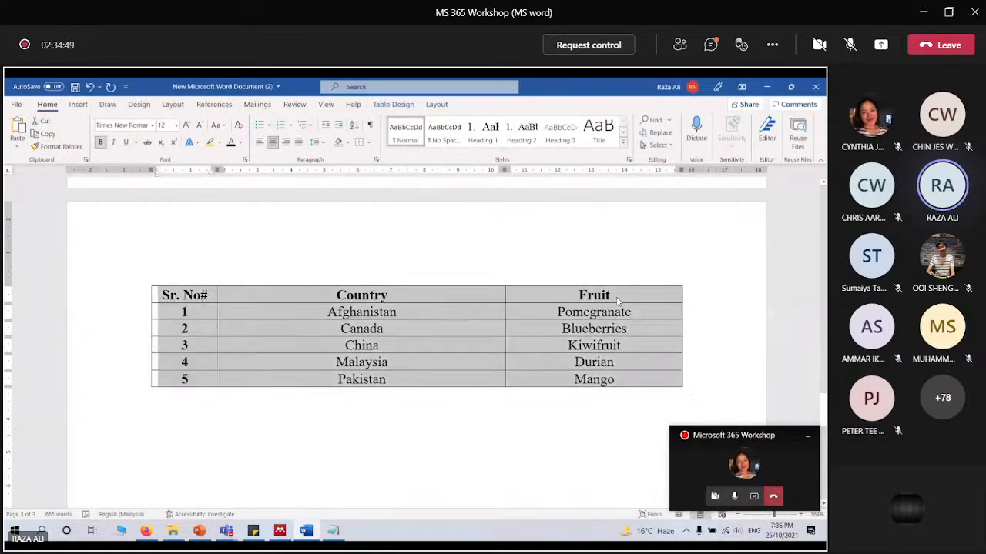
pyautogui.click(368, 142)
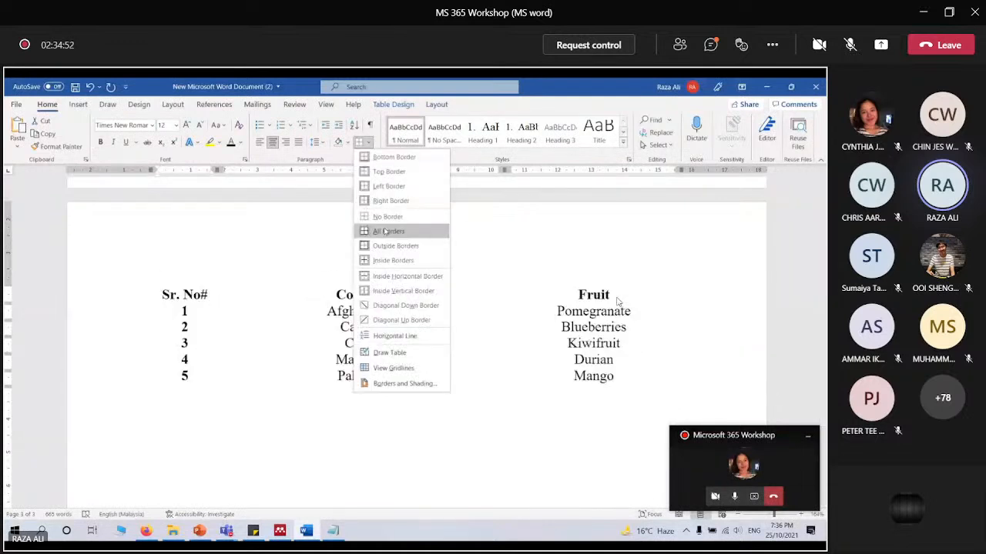
pyautogui.click(388, 218)
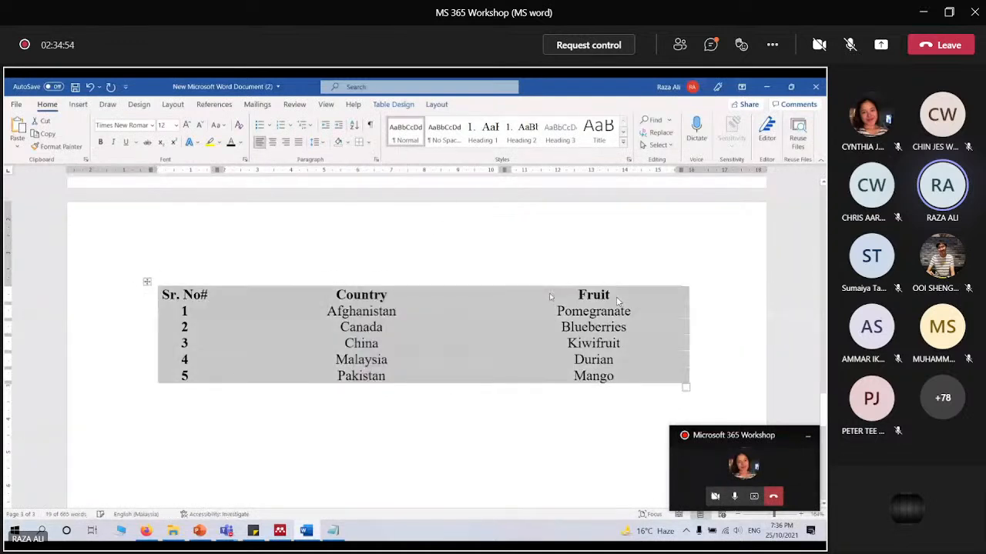
# Add top and bottom borders to the table's header row and a bottom border under the Pakistan row
pyautogui.click(617, 301)
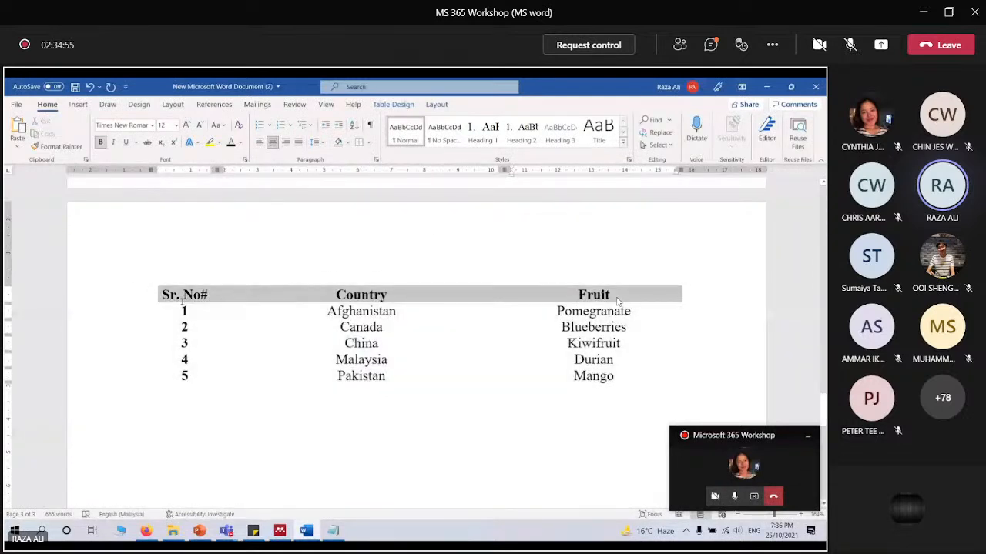
pyautogui.click(368, 143)
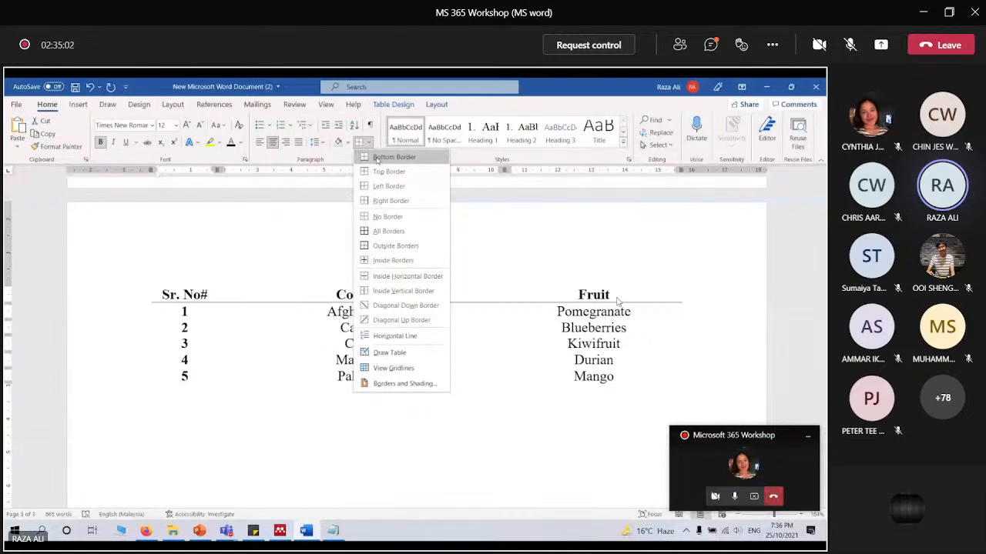
pyautogui.click(377, 171)
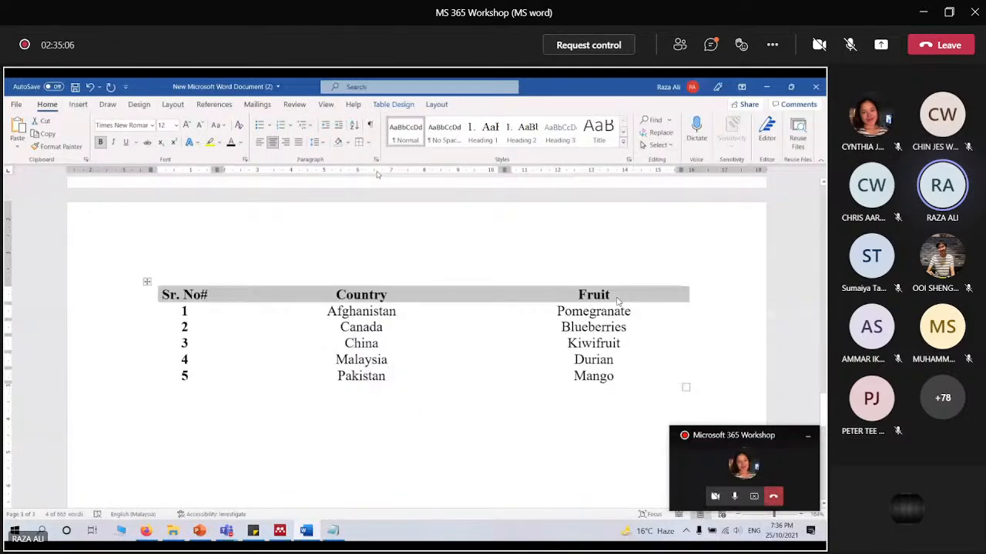
pyautogui.click(368, 143)
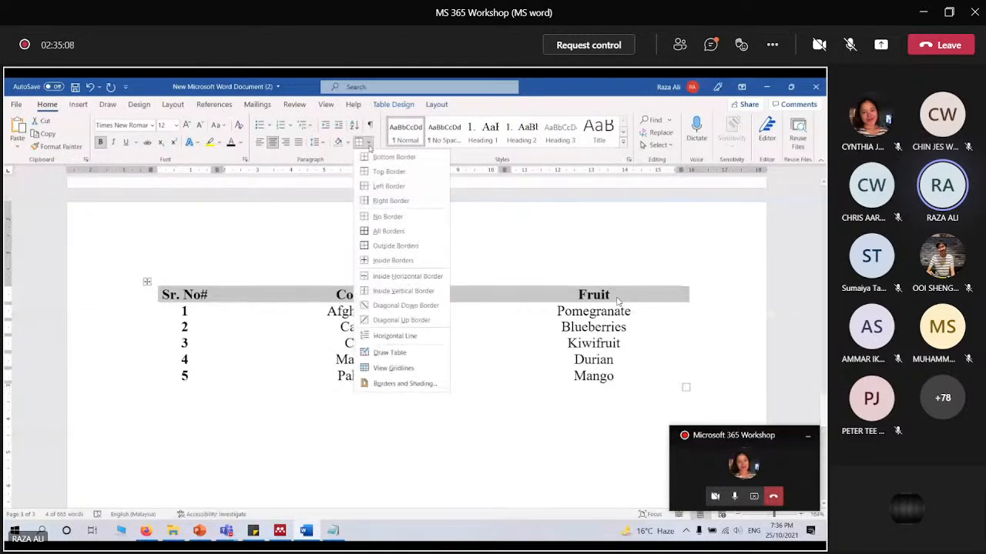
pyautogui.click(393, 157)
pyautogui.moveTo(184, 376); pyautogui.dragTo(606, 372)
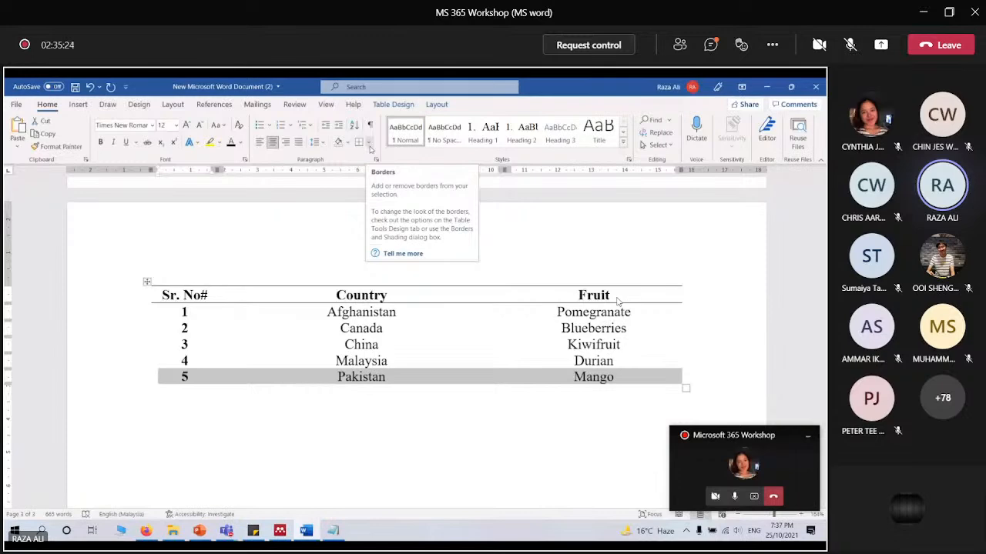
# Replace the empty brackets after "arranged by country" in the Fruits and their origin section with the Mendeley citation for List of National Fruits
pyautogui.scroll(20, 481, 367)
pyautogui.click(481, 367)
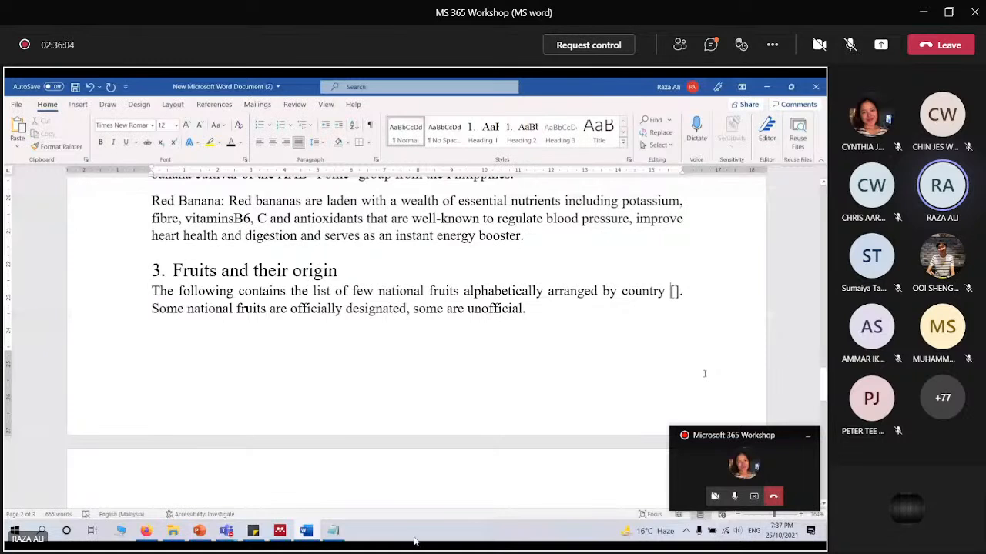
pyautogui.press('Delete')
pyautogui.press('Delete')
pyautogui.click(214, 105)
pyautogui.click(215, 134)
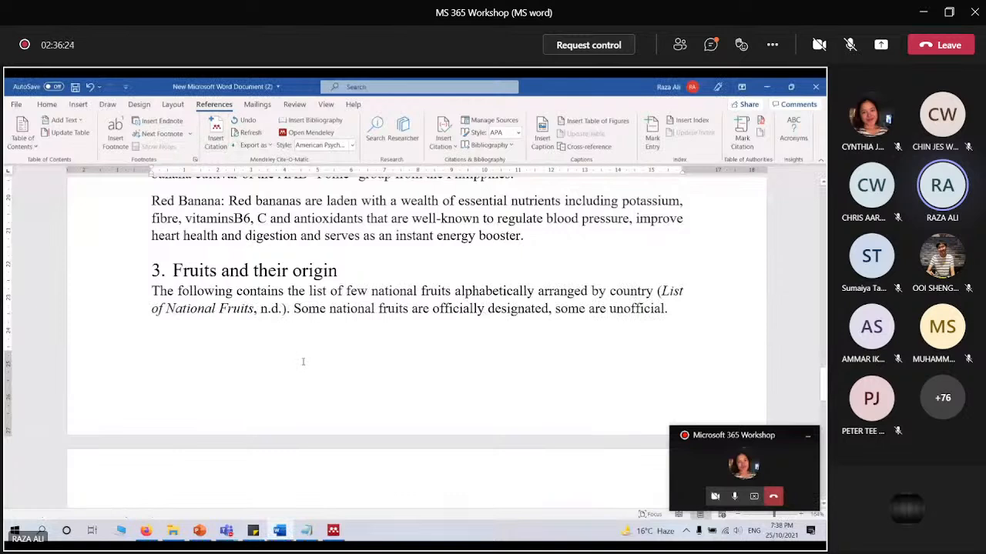
# Add the line "References" below the table and insert the Mendeley bibliography under it
pyautogui.write('References')
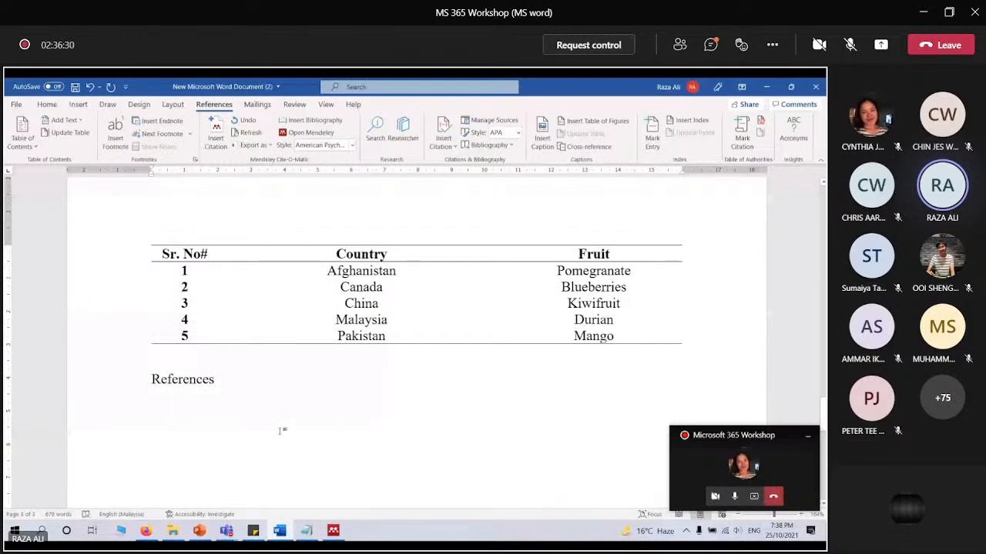
pyautogui.click(323, 125)
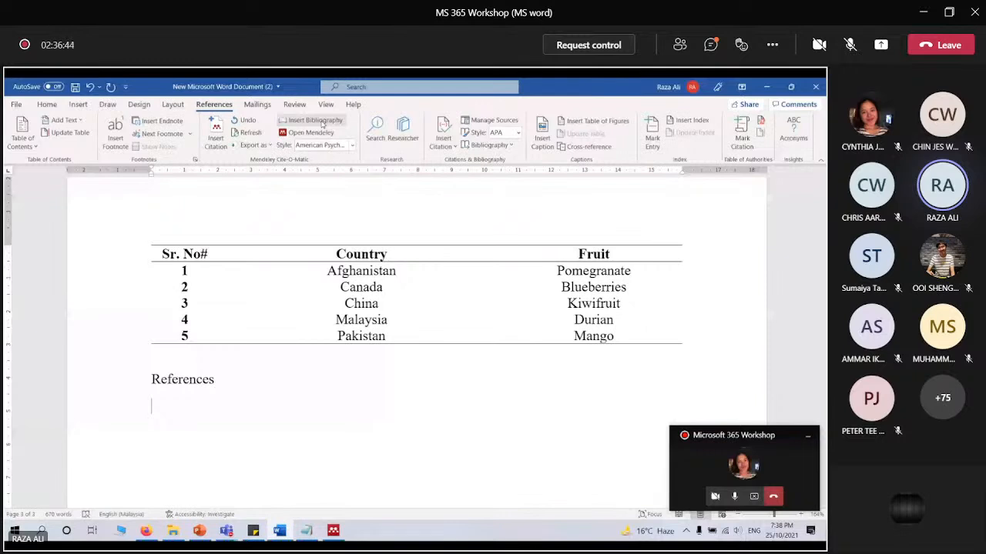
pyautogui.click(322, 124)
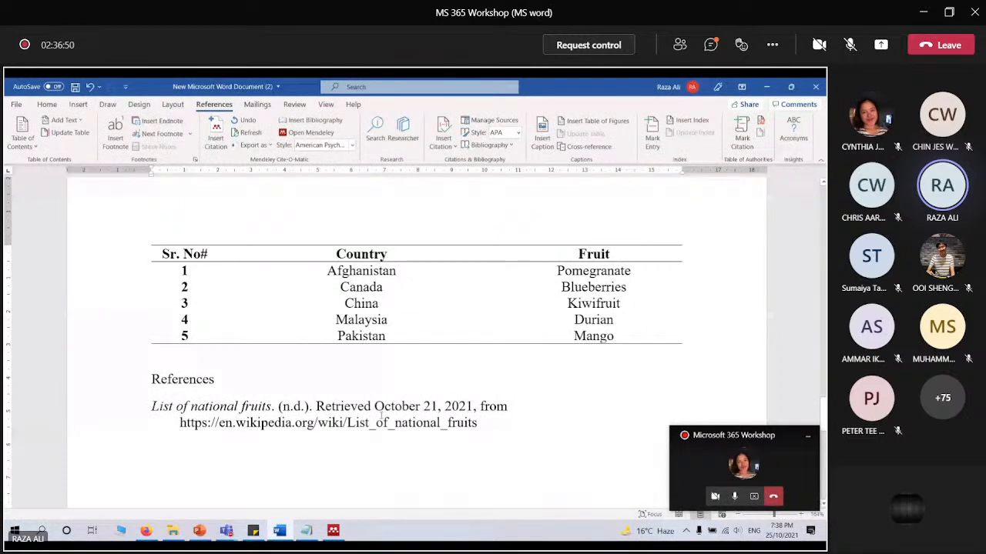
# Delete the blank lines directly above and below the orange juice equation
pyautogui.scroll(3, 380, 416)
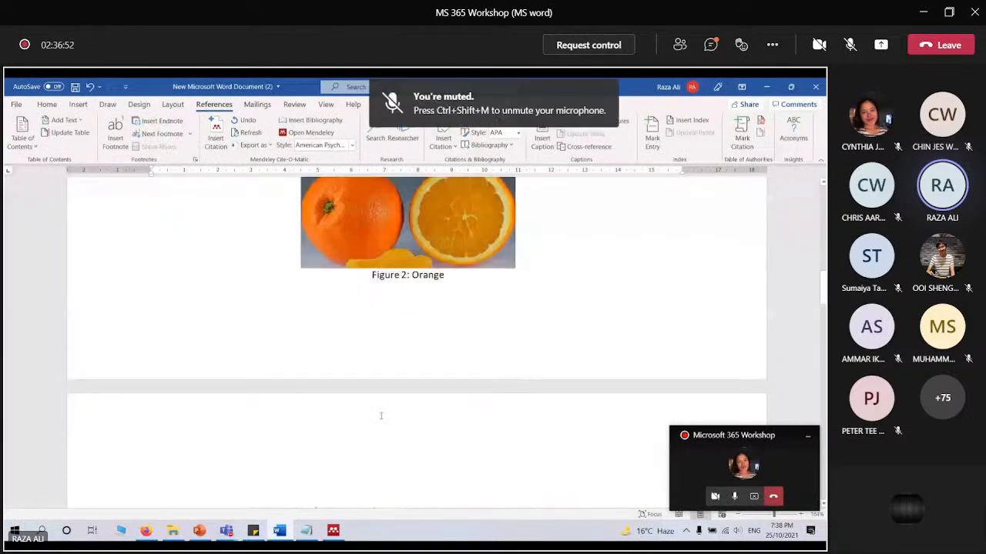
pyautogui.scroll(-3, 269, 332)
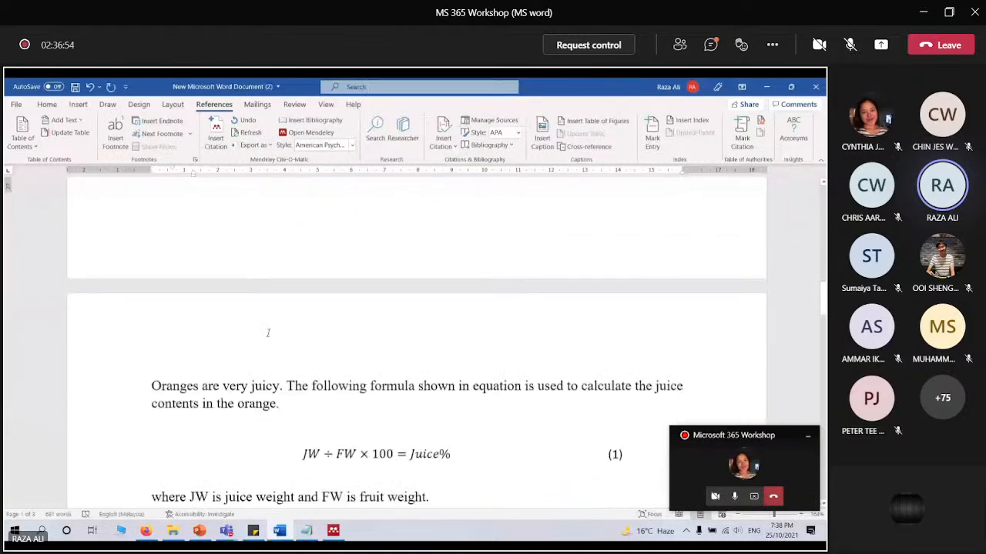
pyautogui.scroll(-2, 268, 334)
pyautogui.click(235, 341)
pyautogui.press('Delete')
pyautogui.click(233, 364)
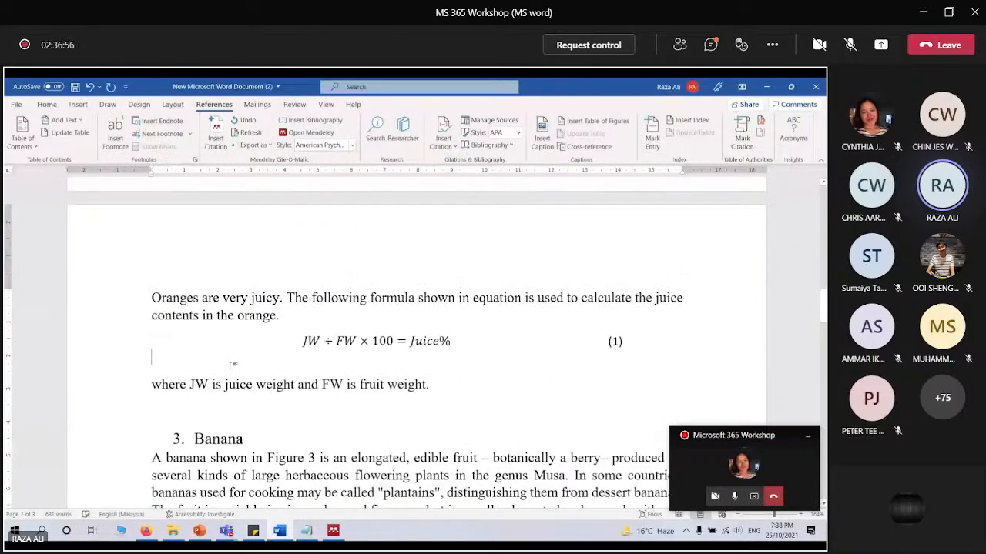
pyautogui.press('Delete')
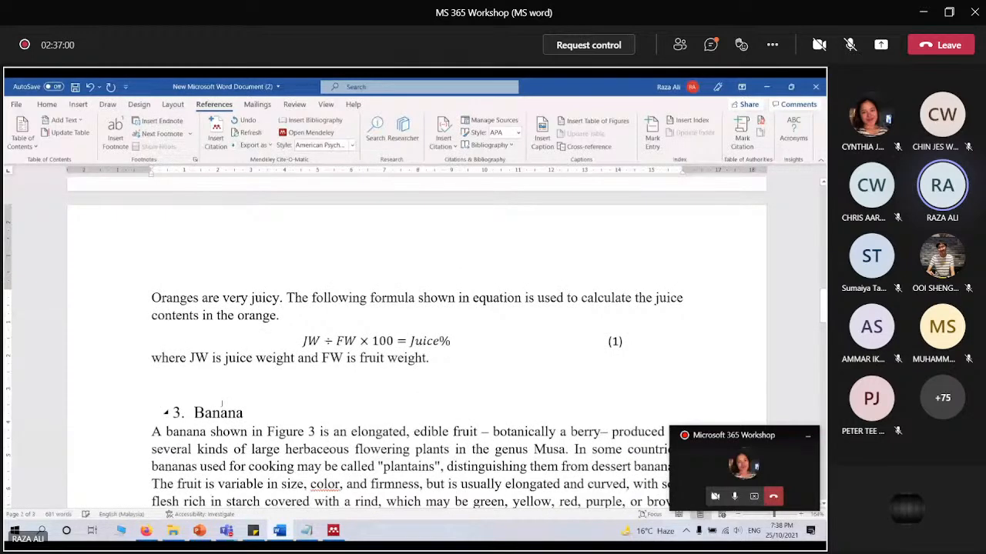
# Insert the caption "Table 1: List of Fruits" above the country and fruit table, using the Table label
pyautogui.scroll(-5, 311, 351)
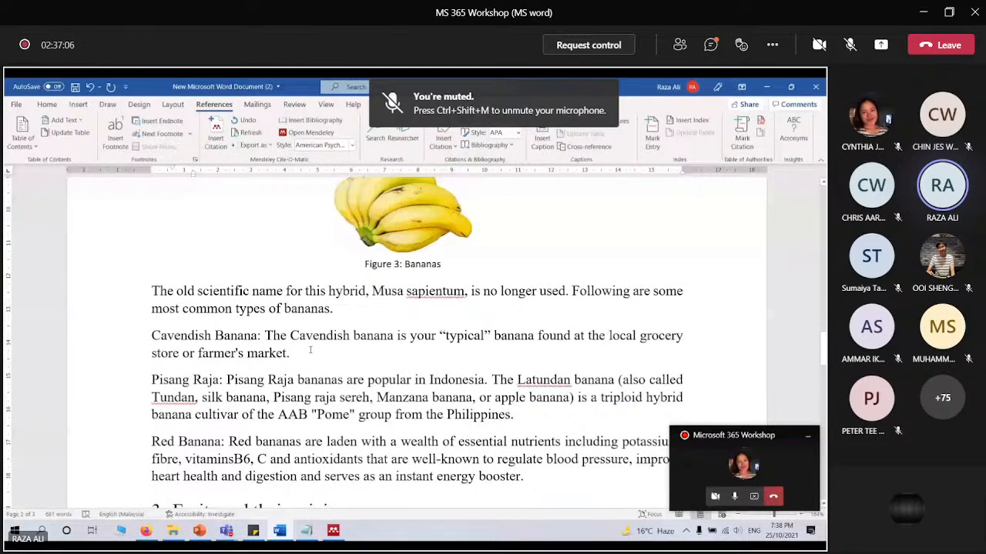
pyautogui.scroll(-3, 310, 350)
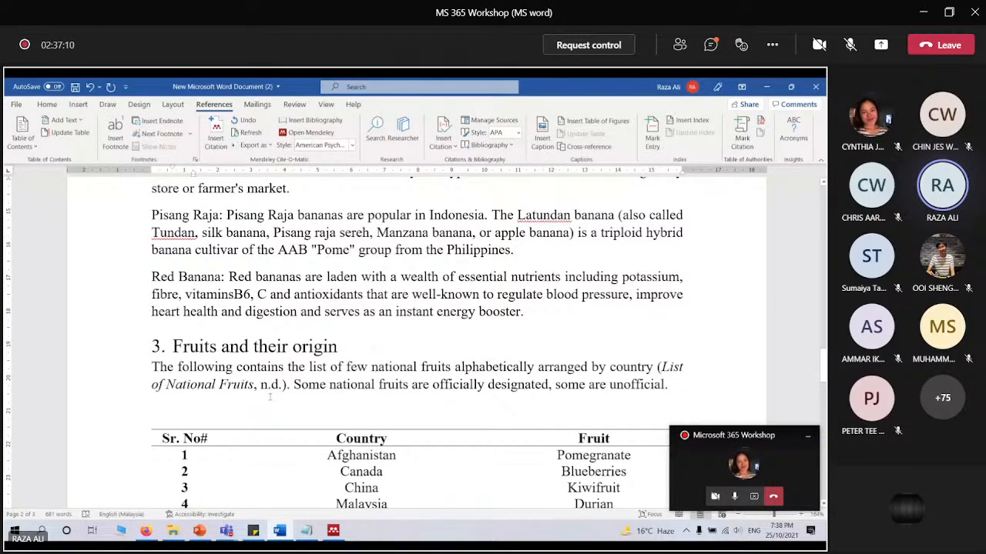
pyautogui.click(147, 427)
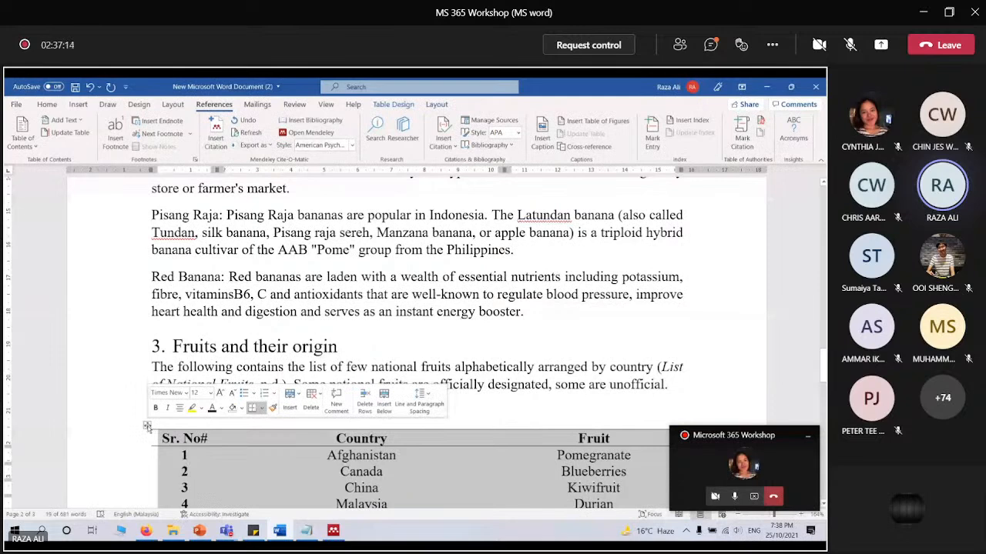
pyautogui.scroll(-3, 147, 426)
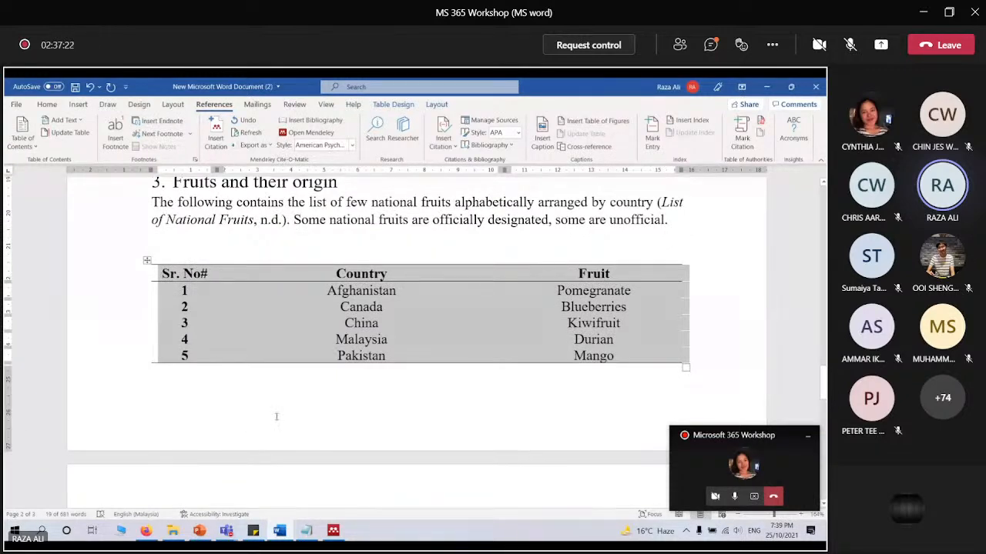
pyautogui.scroll(-1, 276, 416)
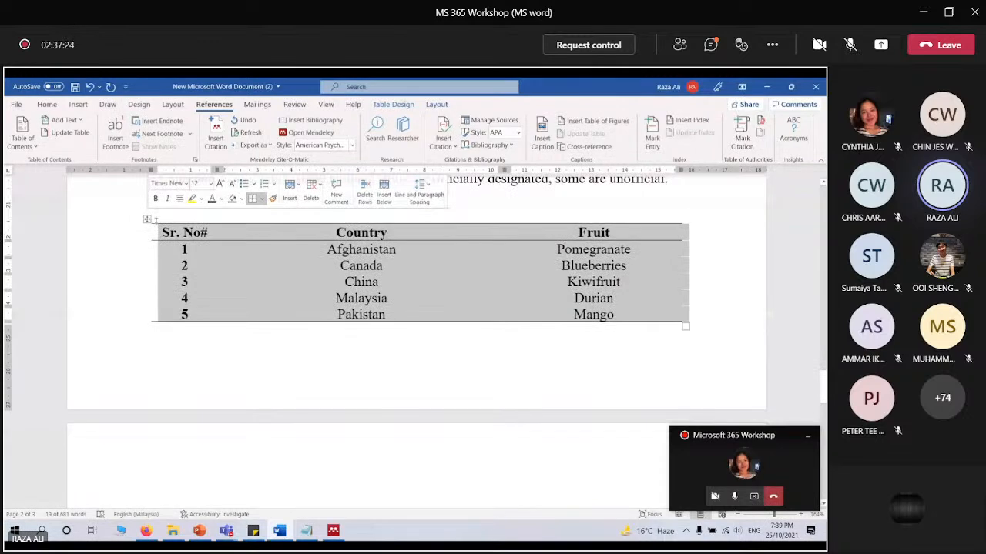
pyautogui.click(542, 134)
pyautogui.click(428, 286)
pyautogui.click(424, 312)
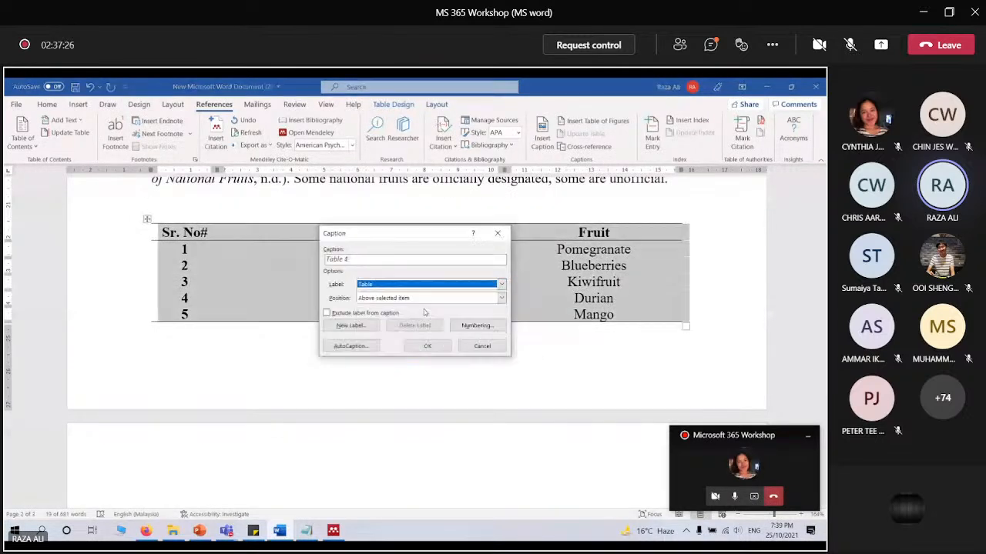
pyautogui.click(382, 261)
pyautogui.write(':')
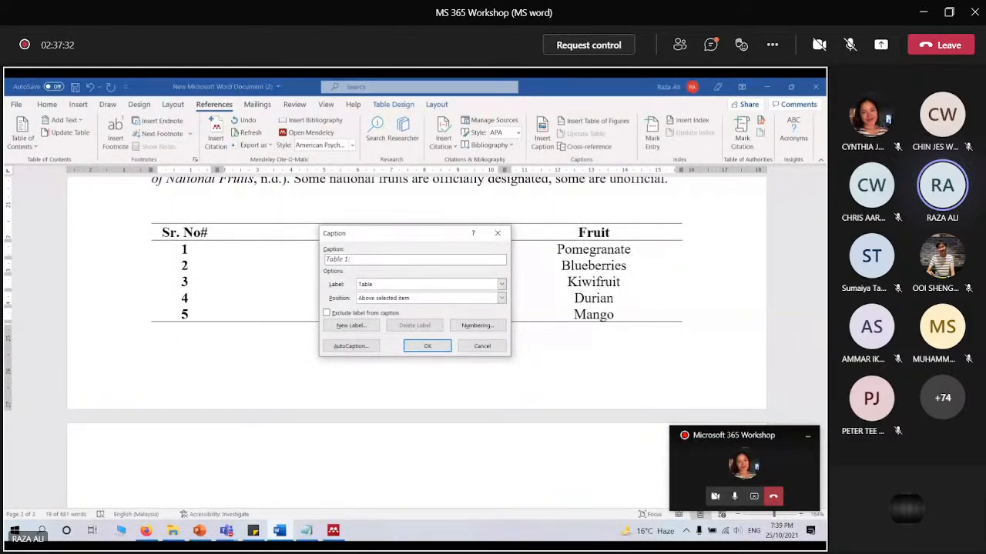
pyautogui.write(' List of Fruits')
pyautogui.click(427, 345)
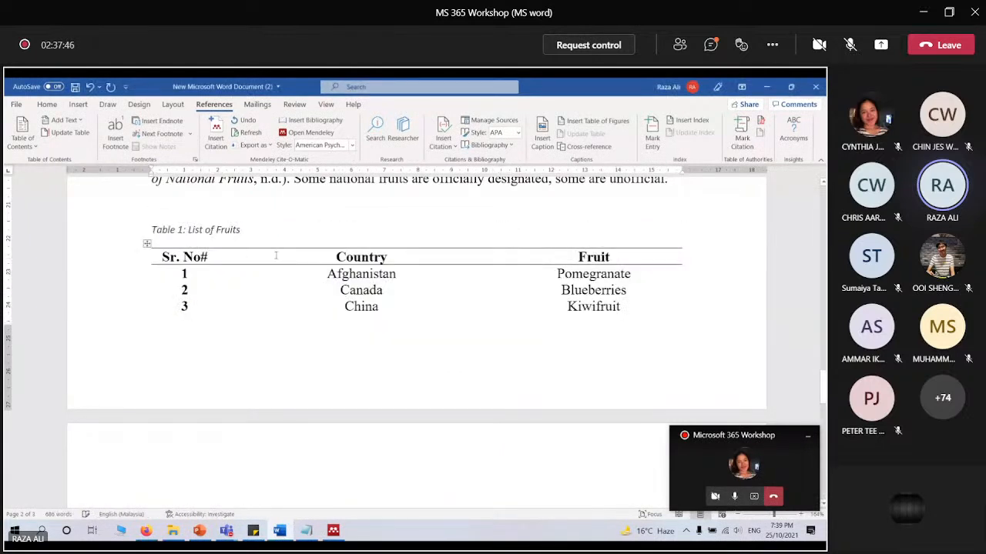
# Remove the italics from the "Table 1: List of Fruits" caption
pyautogui.moveTo(246, 229); pyautogui.dragTo(180, 230)
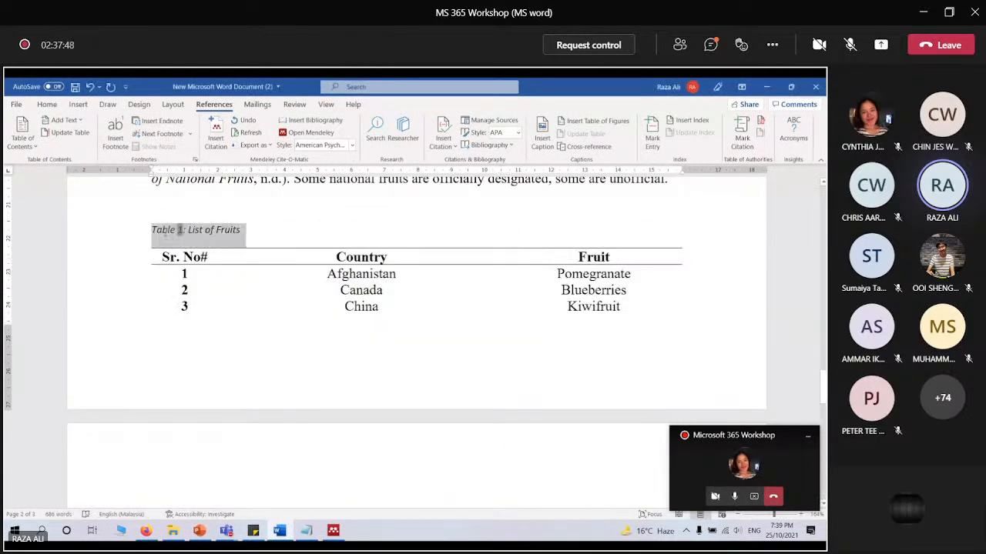
pyautogui.hotkey('ctrl', 'i')
pyautogui.click(269, 235)
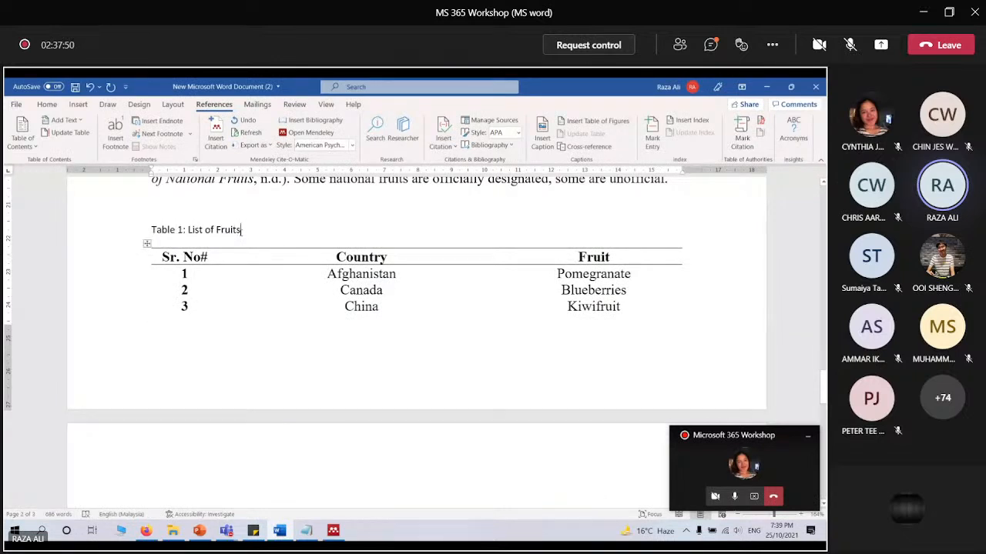
# Set the table caption's paragraph spacing after to 0 pt
pyautogui.moveTo(240, 230); pyautogui.dragTo(179, 229)
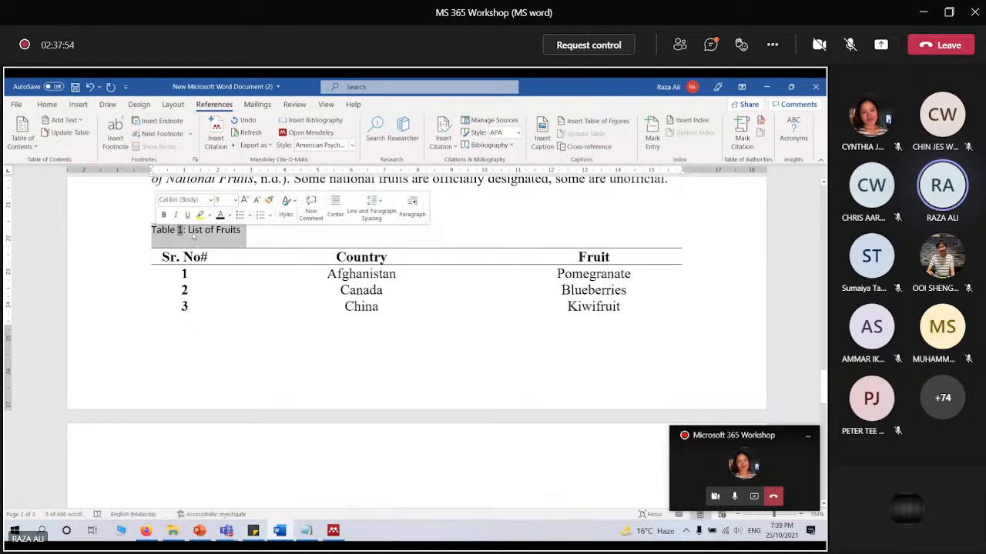
pyautogui.click(47, 104)
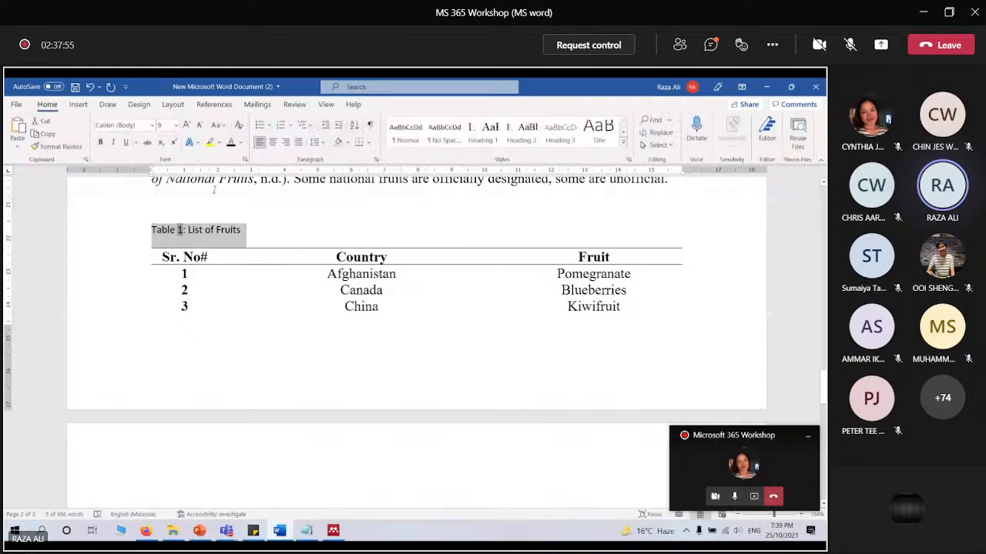
pyautogui.click(376, 162)
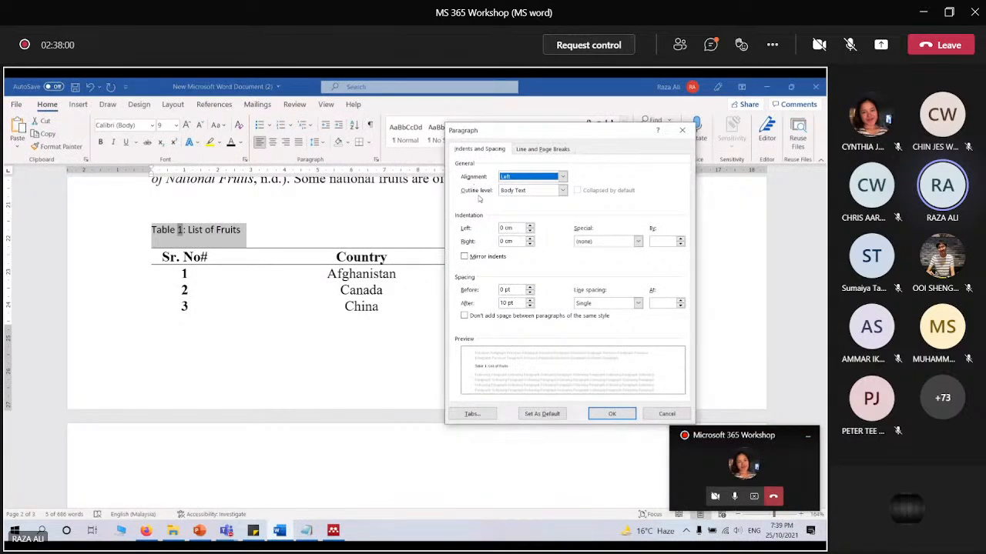
pyautogui.click(530, 306)
pyautogui.click(530, 306)
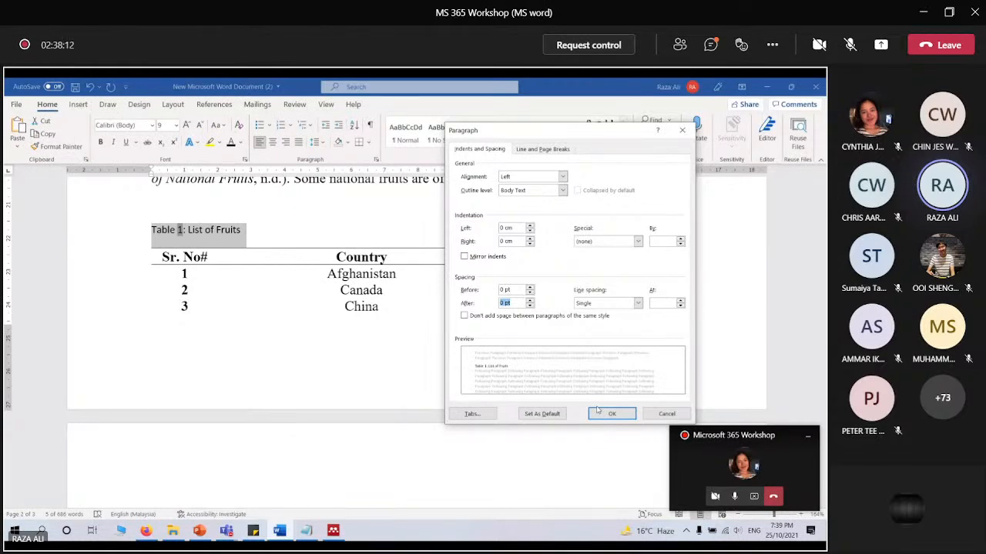
pyautogui.click(602, 413)
pyautogui.click(259, 237)
# Left-align the blank line below the Fruits title and set its font size to 12
pyautogui.scroll(10, 259, 268)
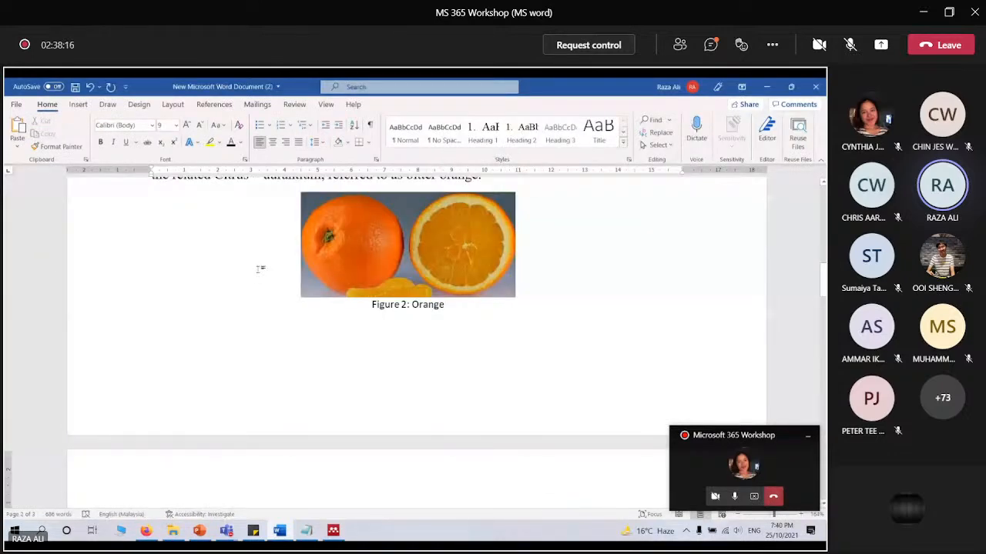
pyautogui.scroll(15, 260, 268)
pyautogui.click(416, 362)
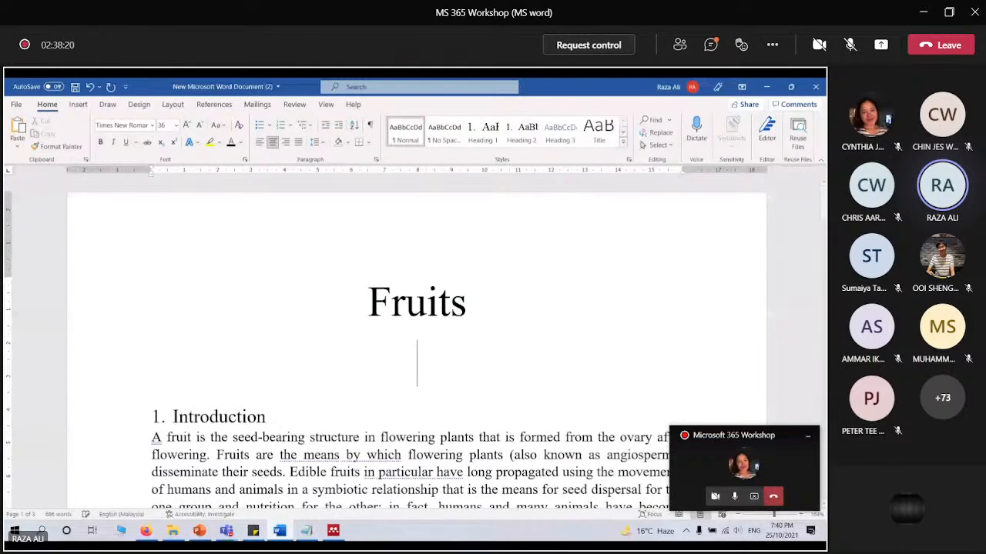
pyautogui.hotkey('ctrl', 'l')
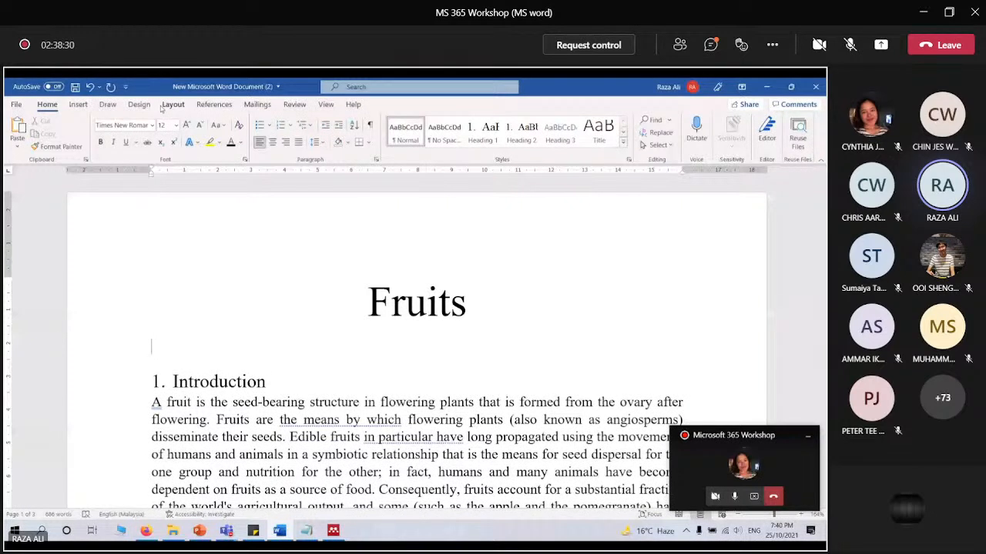
# Insert the built-in Automatic Table 1 table of contents on the blank line below the title and review its entries
pyautogui.click(213, 104)
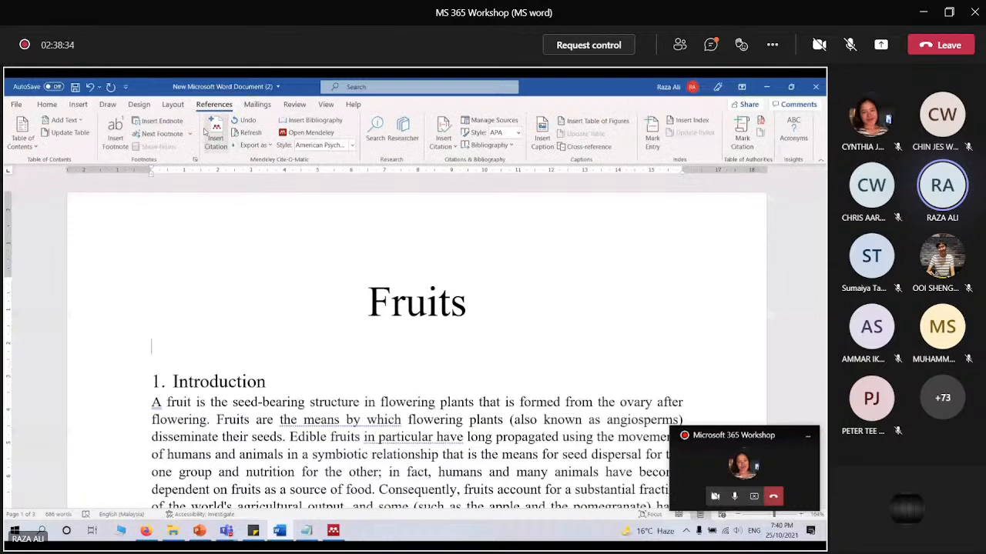
pyautogui.click(35, 147)
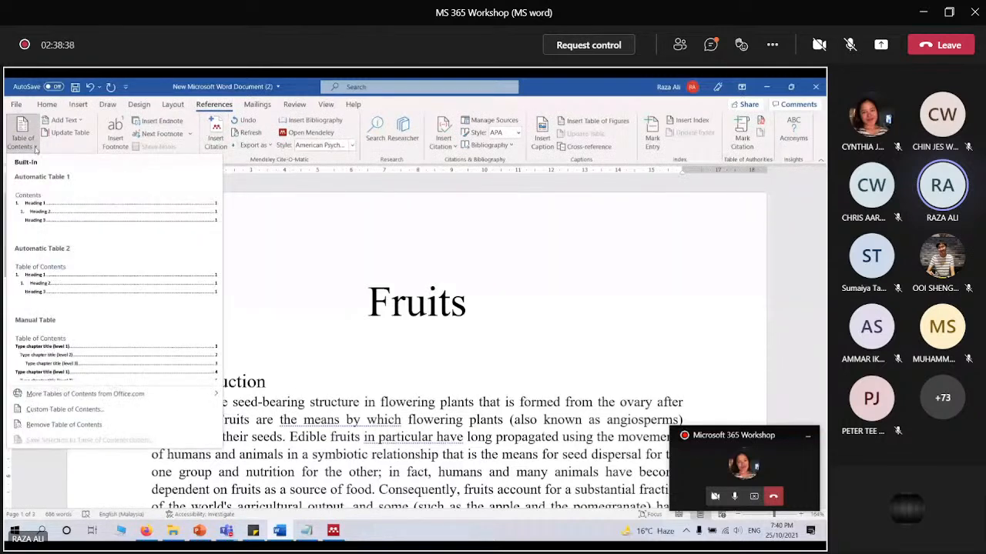
pyautogui.click(50, 207)
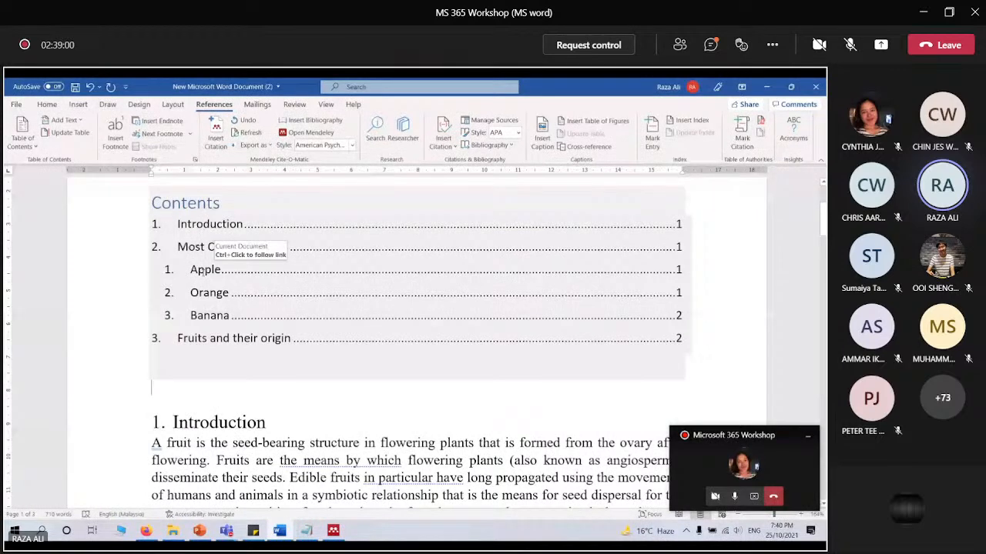
pyautogui.scroll(-2, 219, 252)
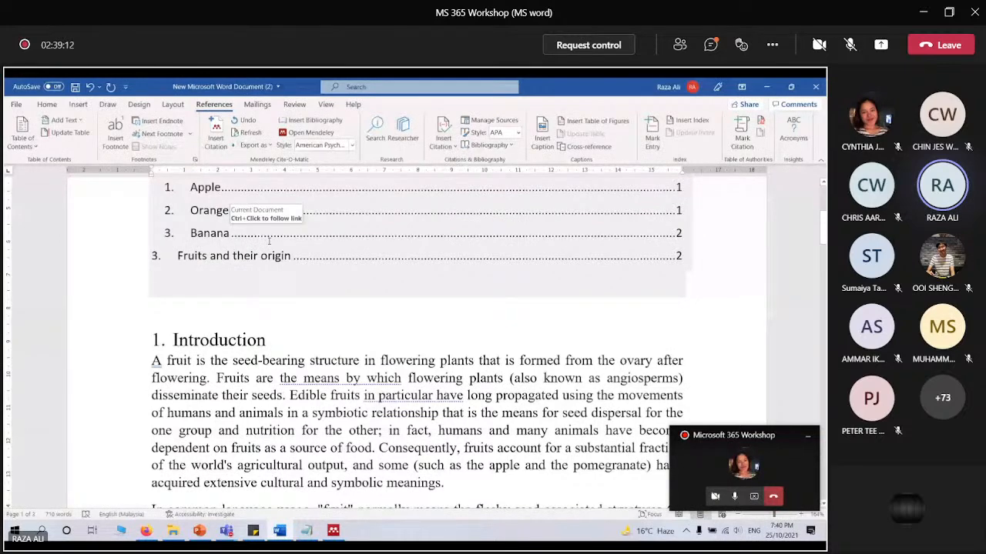
# Apply the Heading 1 style to the References title above the bibliography and remove its heading number
pyautogui.scroll(-20, 269, 241)
pyautogui.click(219, 227)
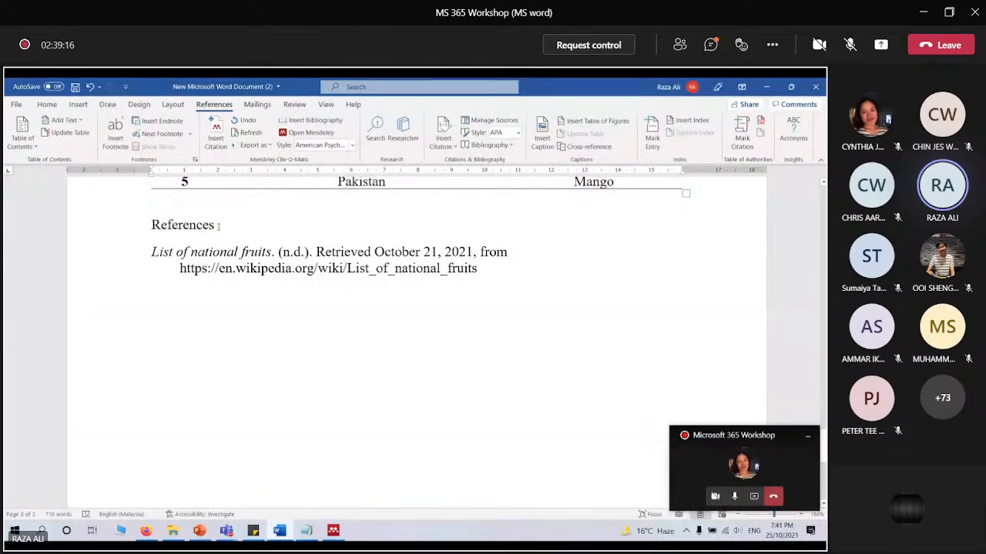
pyautogui.hotkey('shift', 'Home')
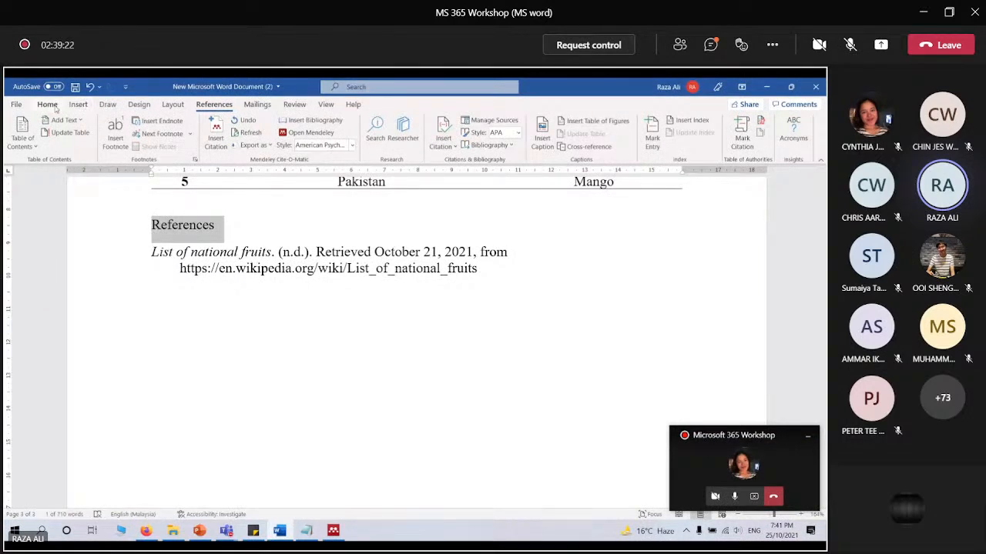
pyautogui.click(47, 105)
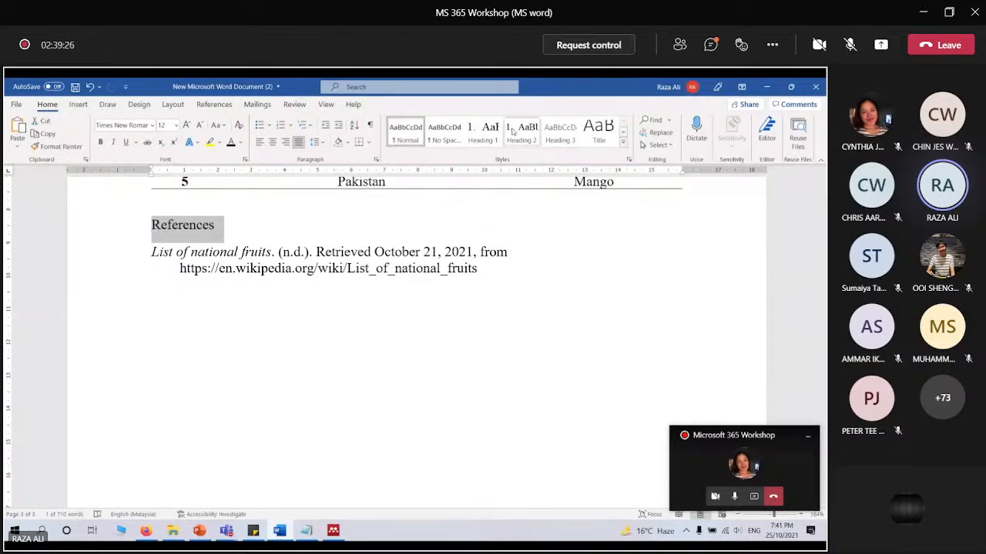
pyautogui.click(484, 133)
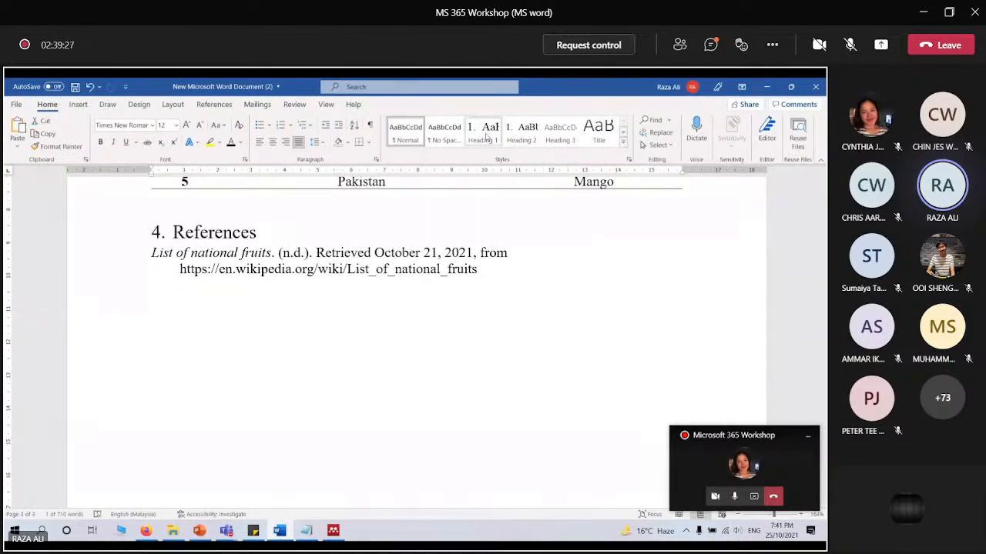
pyautogui.click(167, 238)
pyautogui.press('BackSpace')
pyautogui.press('BackSpace')
# Update the entire table of contents so it includes the References heading
pyautogui.scroll(1, 372, 309)
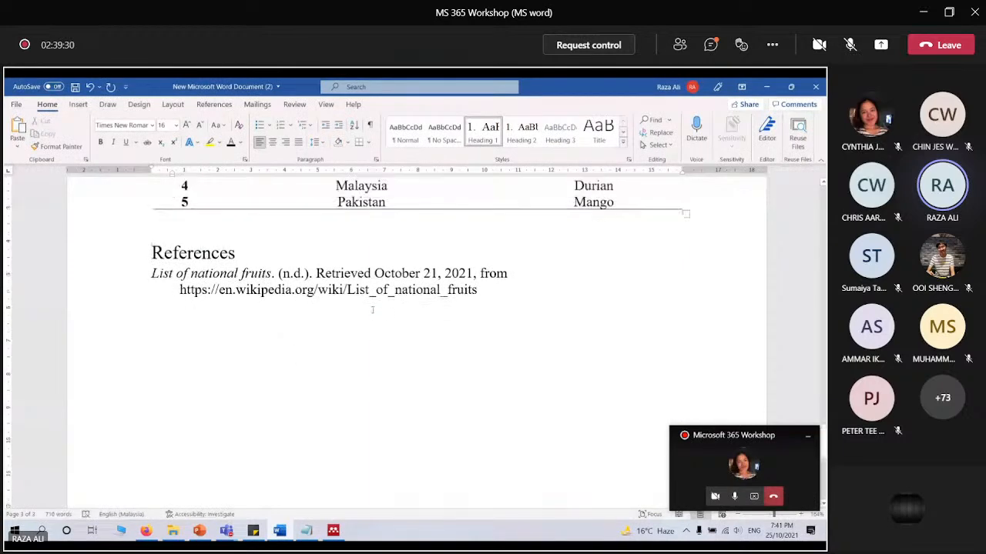
pyautogui.scroll(3, 372, 310)
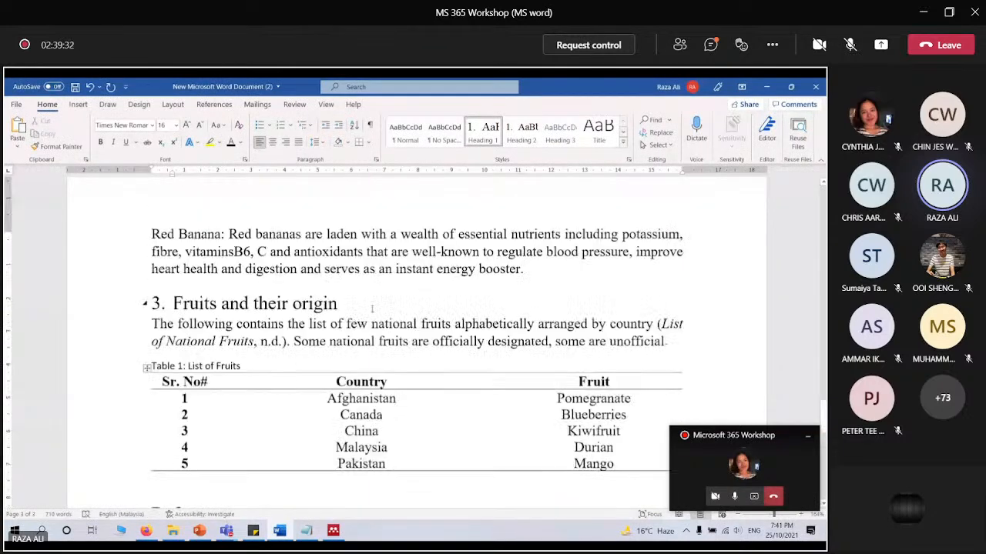
pyautogui.scroll(5, 372, 310)
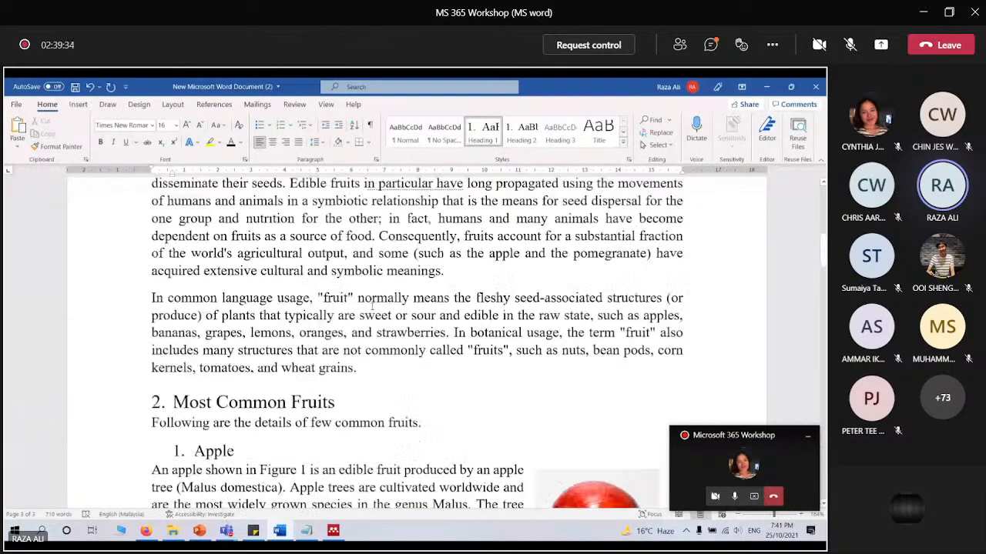
pyautogui.scroll(5, 115, 462)
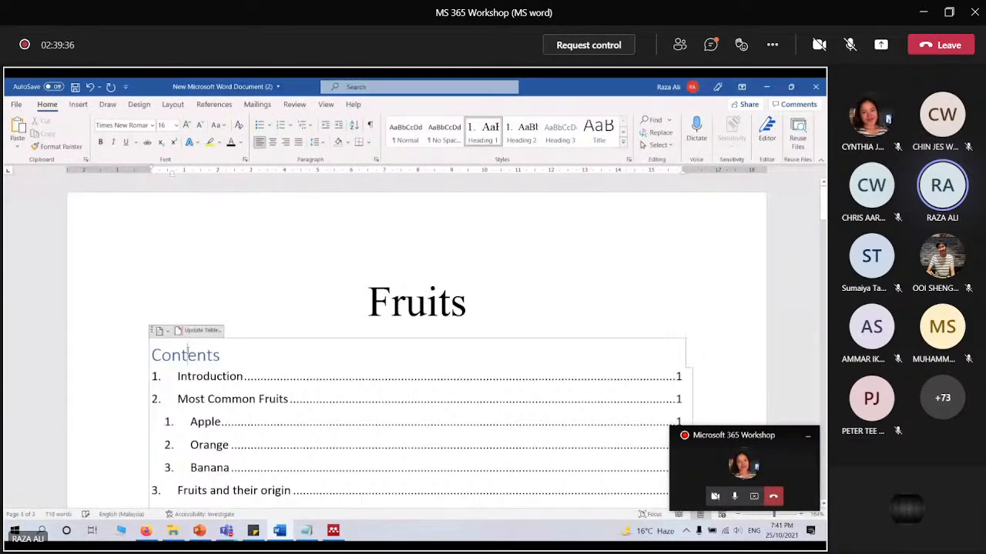
pyautogui.click(200, 330)
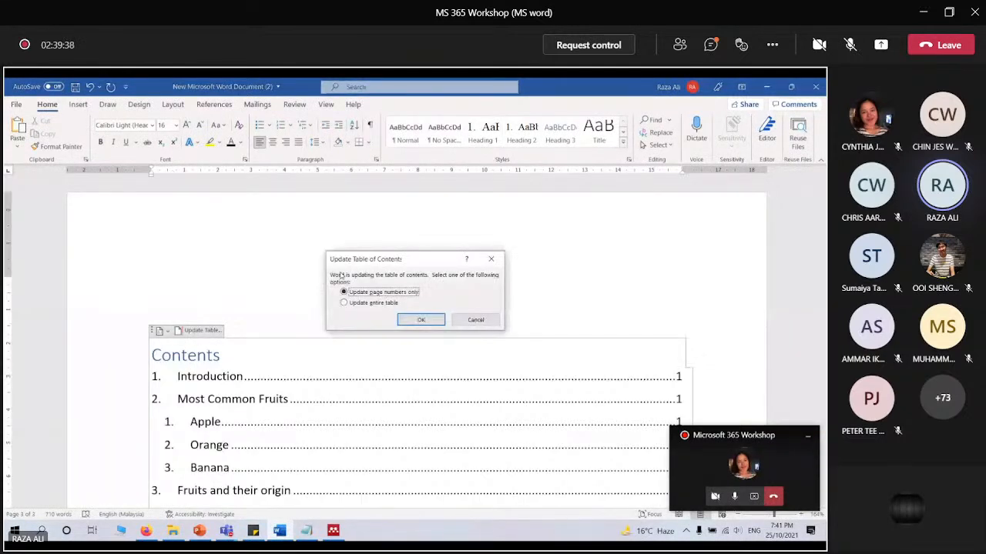
pyautogui.click(376, 303)
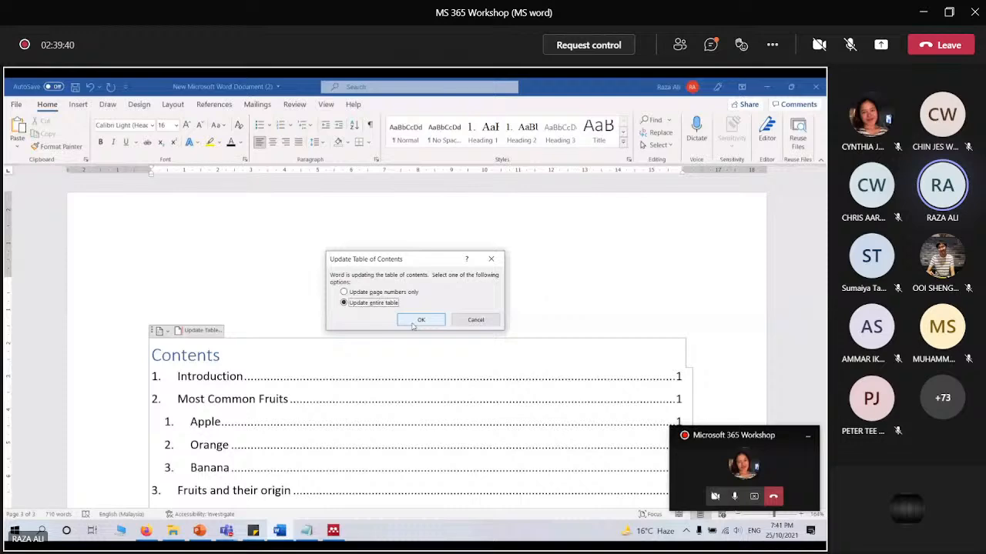
pyautogui.click(413, 322)
pyautogui.scroll(-3, 202, 397)
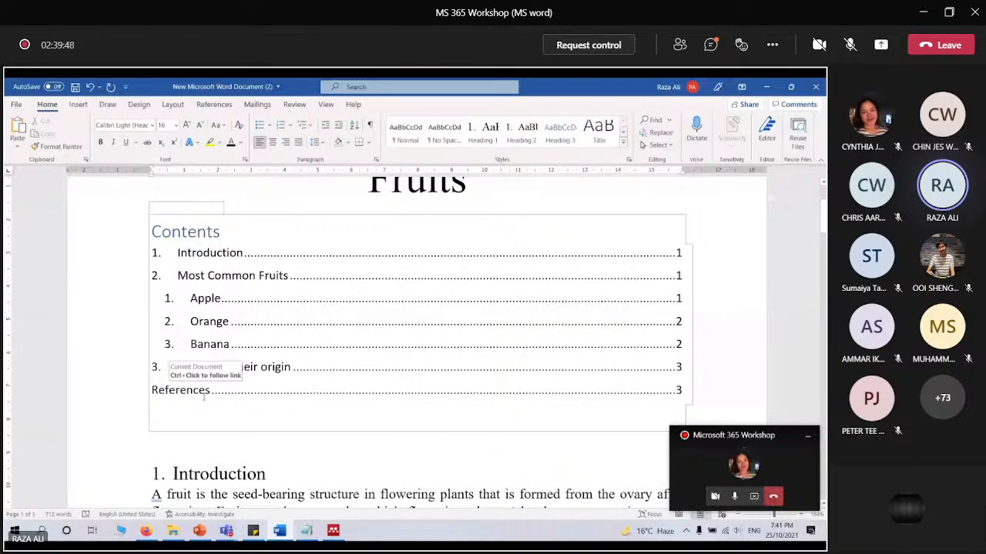
# Insert a table of figures with the Table caption label on the blank line above the Introduction heading
pyautogui.scroll(-3, 204, 395)
pyautogui.click(251, 311)
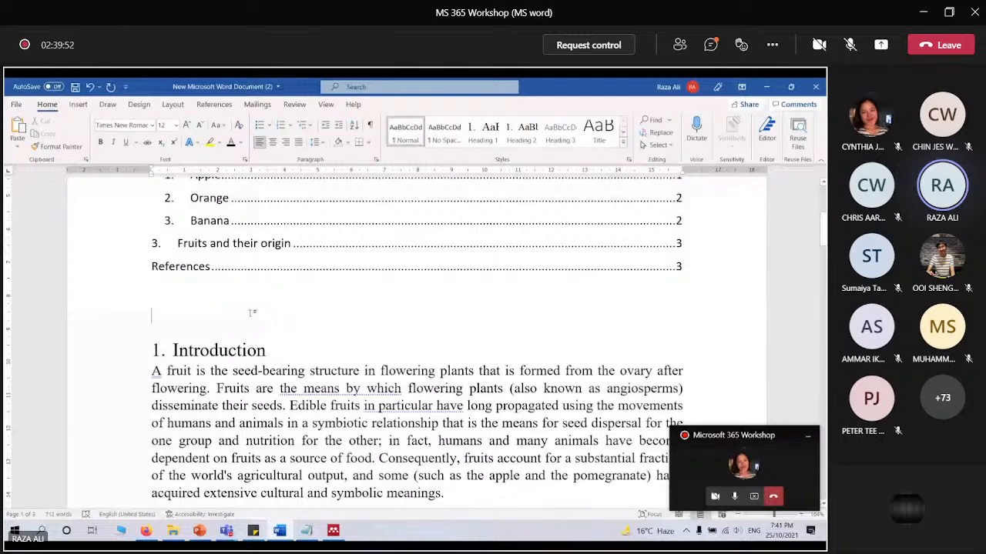
pyautogui.click(78, 104)
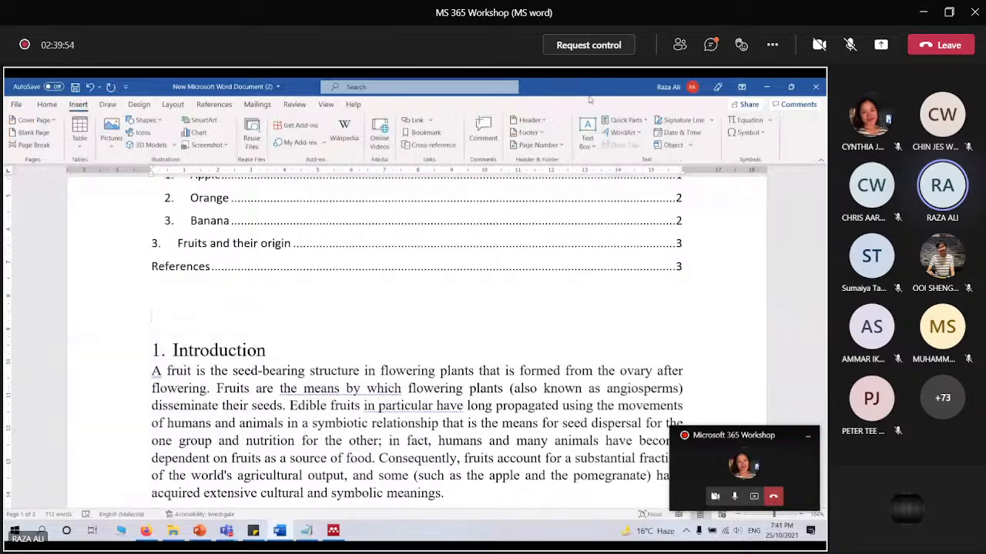
pyautogui.click(214, 105)
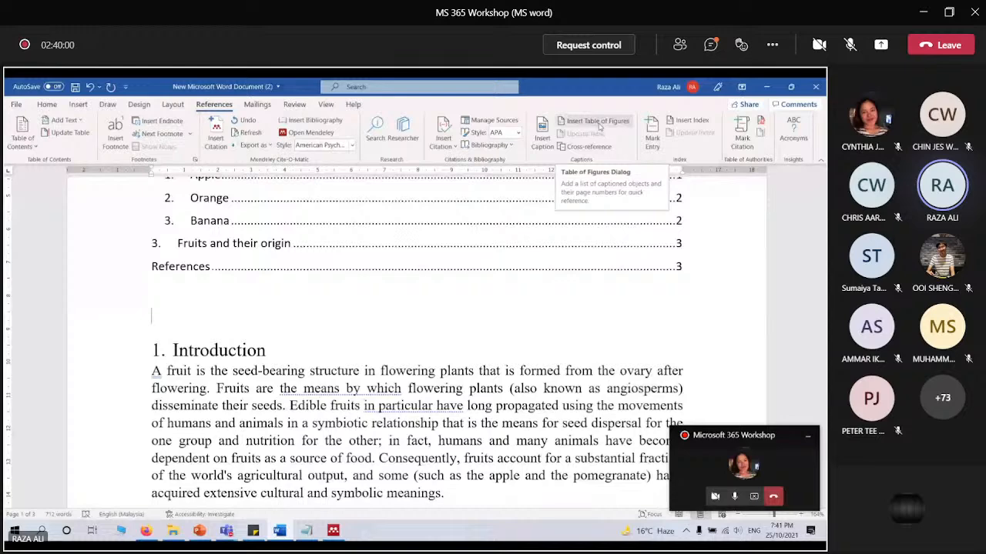
pyautogui.click(599, 122)
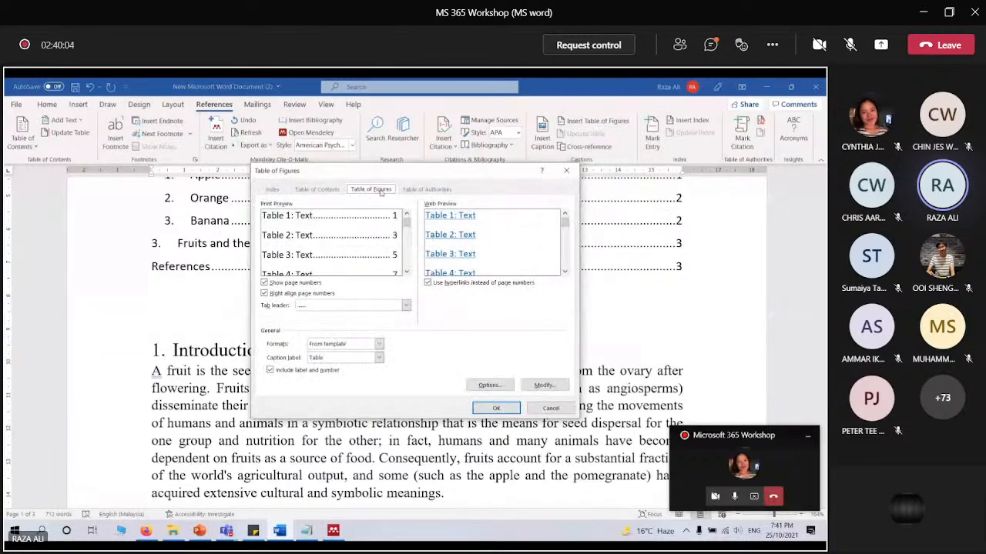
pyautogui.click(496, 408)
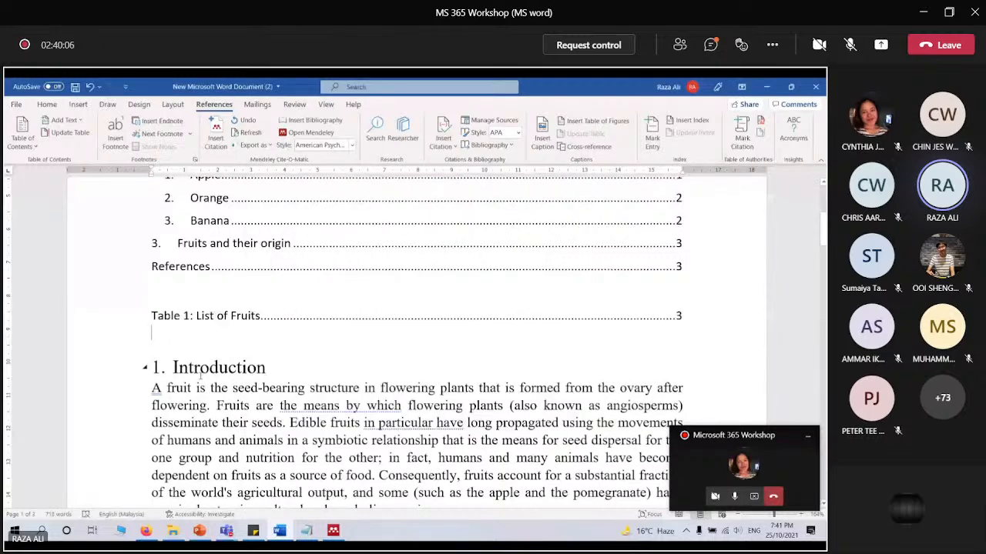
# Add a blank line above the list of tables and insert a table of figures there with the Figure caption label
pyautogui.scroll(-1, 244, 333)
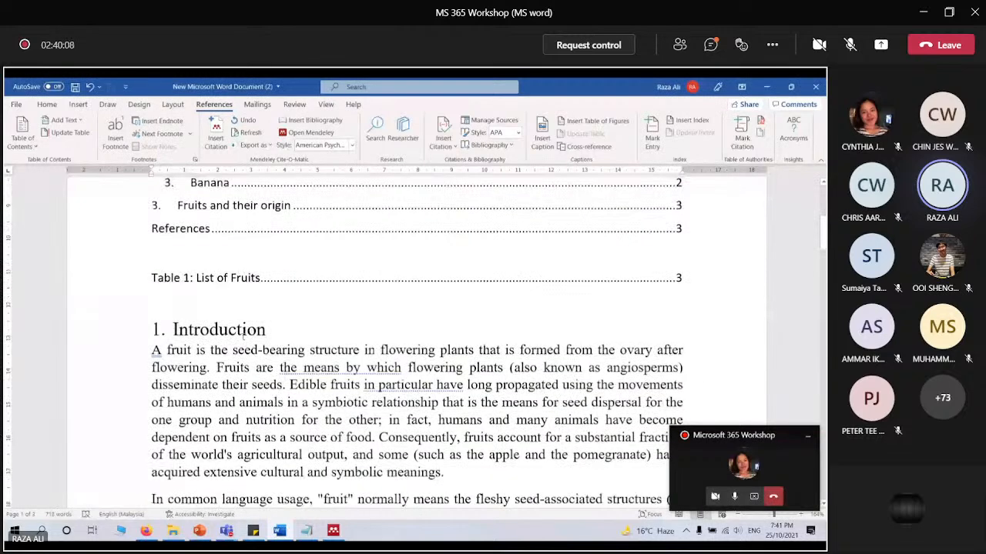
pyautogui.scroll(-10, 243, 333)
pyautogui.scroll(-5, 254, 330)
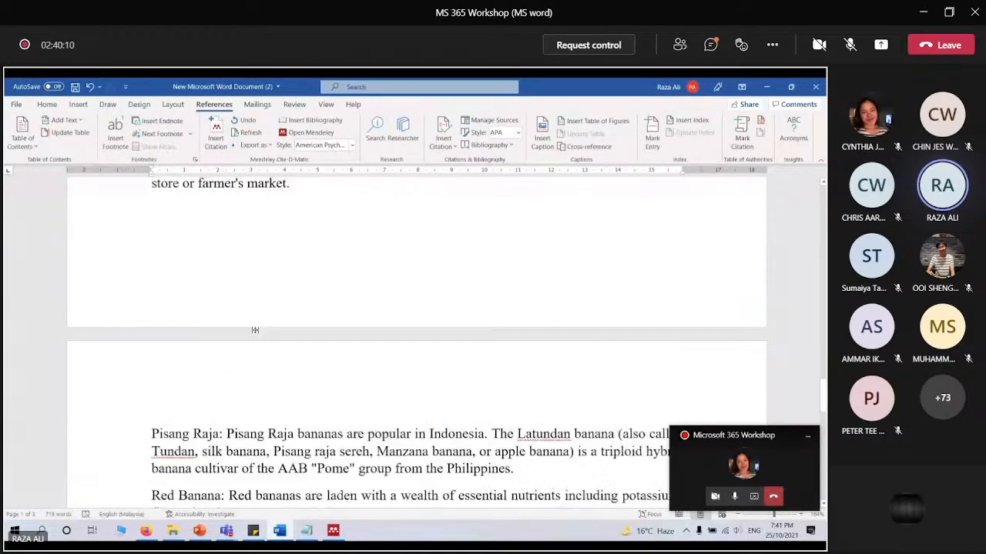
pyautogui.scroll(-2, 255, 329)
pyautogui.scroll(15, 249, 367)
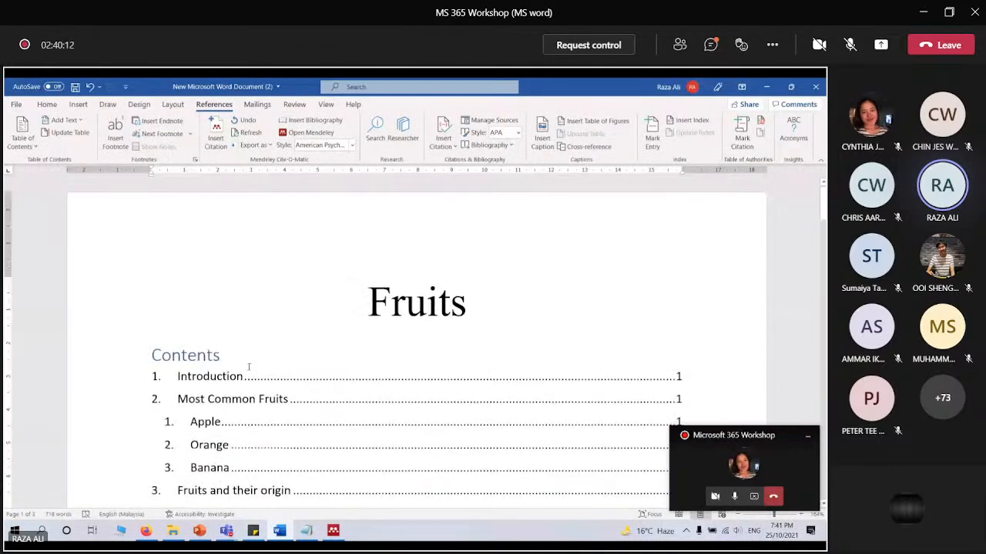
pyautogui.scroll(-4, 161, 408)
pyautogui.press('Return')
pyautogui.click(288, 288)
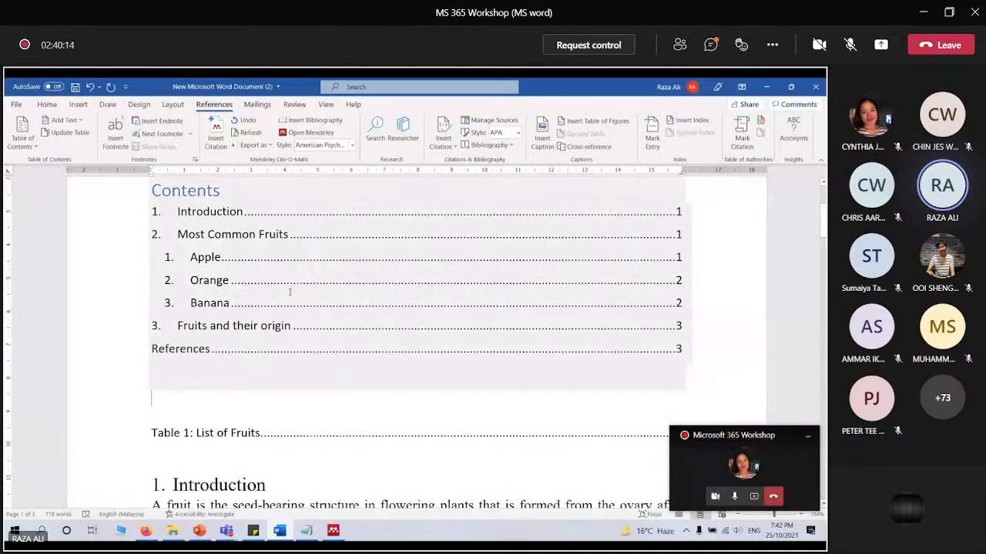
pyautogui.click(599, 121)
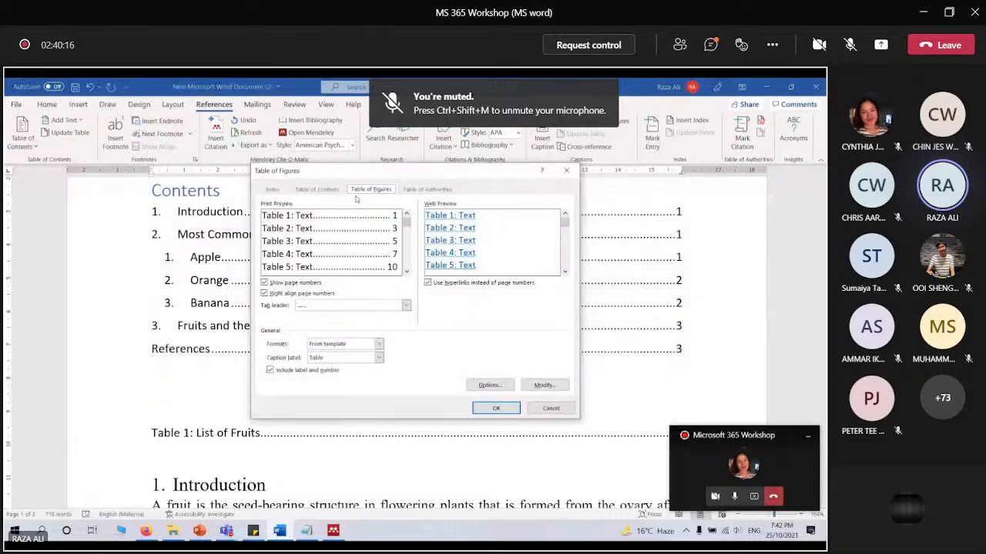
pyautogui.click(379, 358)
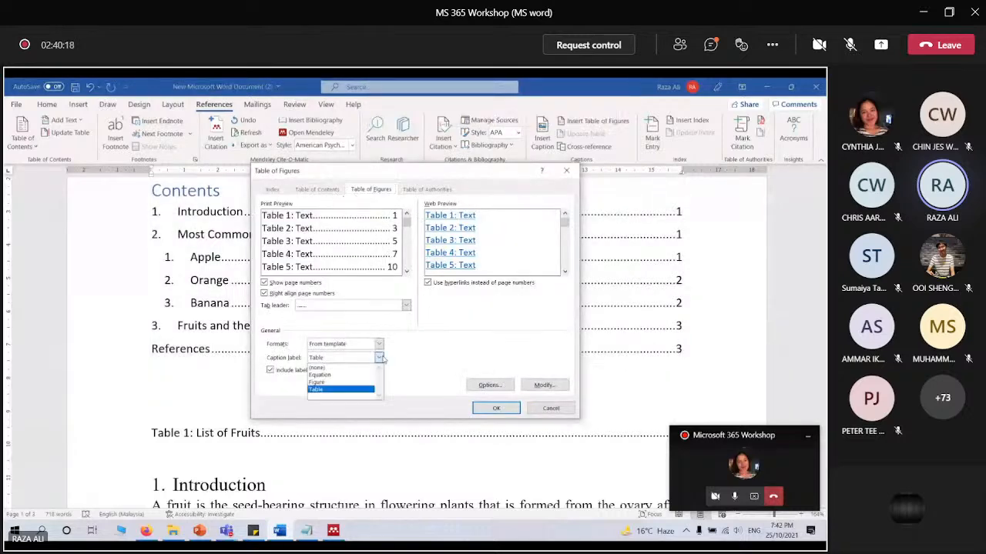
pyautogui.click(369, 382)
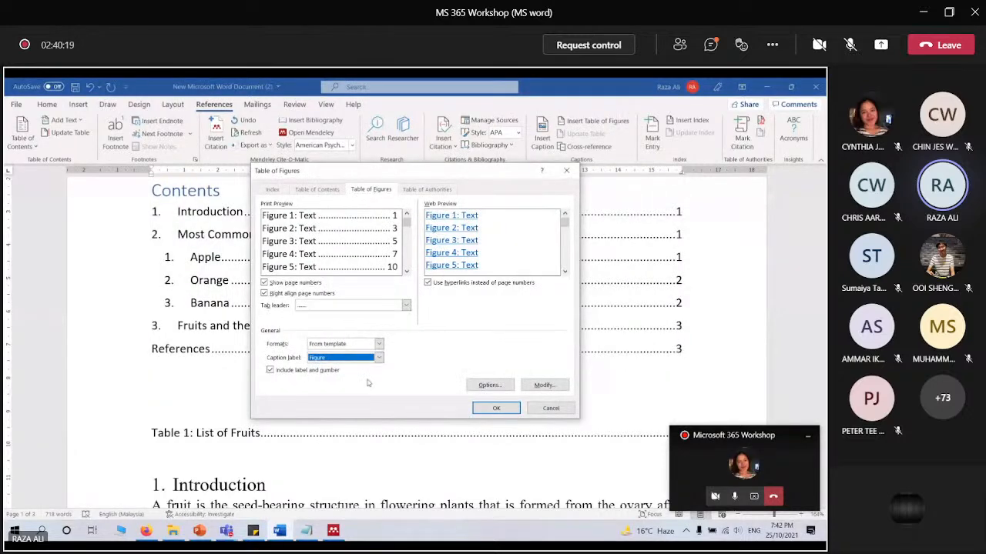
pyautogui.click(478, 410)
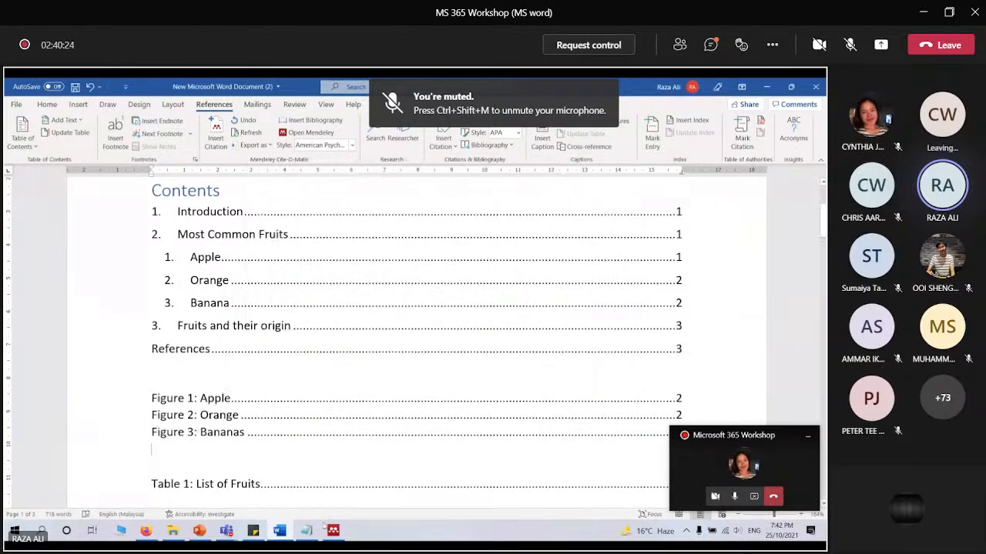
# Examine the contents, figure and table lists and the page layout around the Most Common Fruits and Apple headings
pyautogui.scroll(-3, 262, 466)
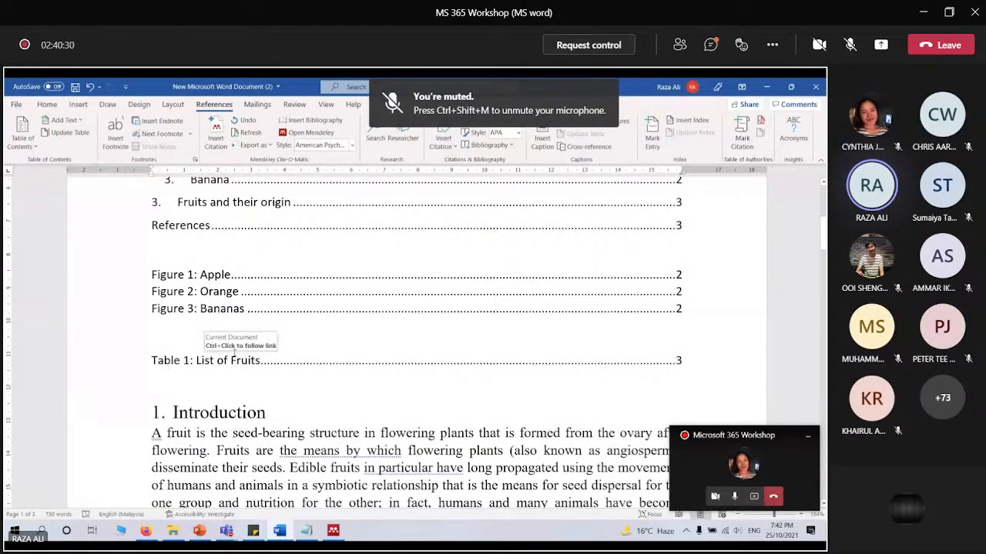
pyautogui.scroll(4, 234, 353)
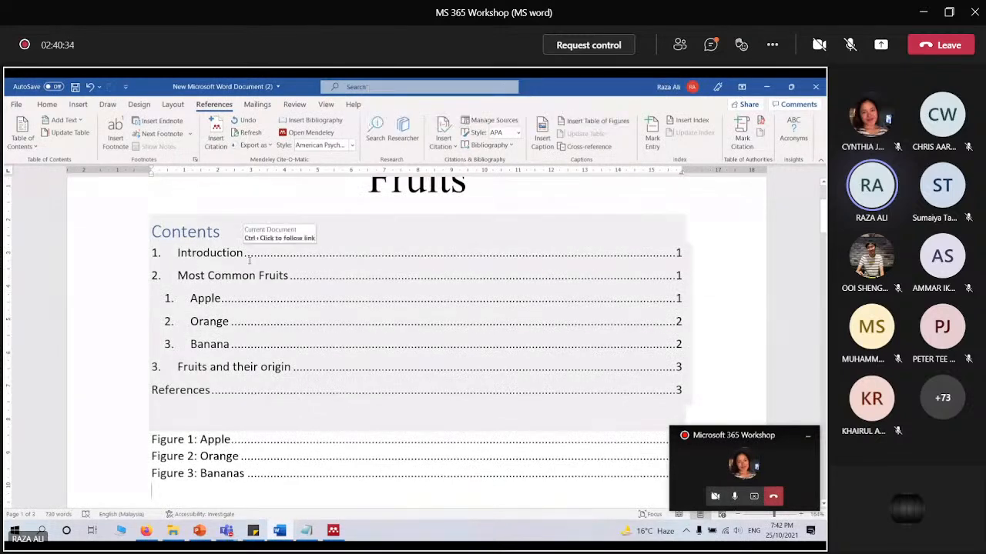
pyautogui.scroll(-1, 243, 375)
pyautogui.scroll(-1, 245, 369)
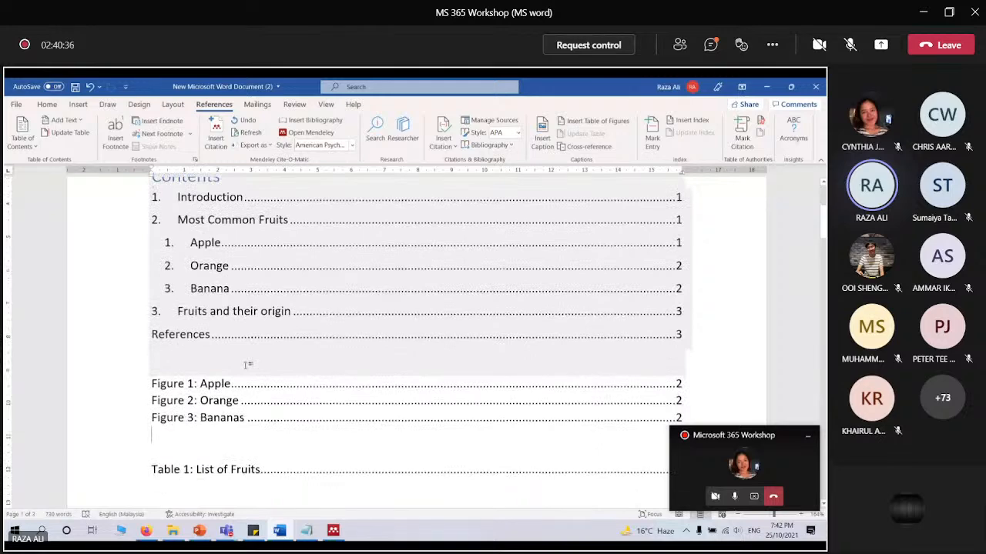
pyautogui.scroll(-10, 247, 361)
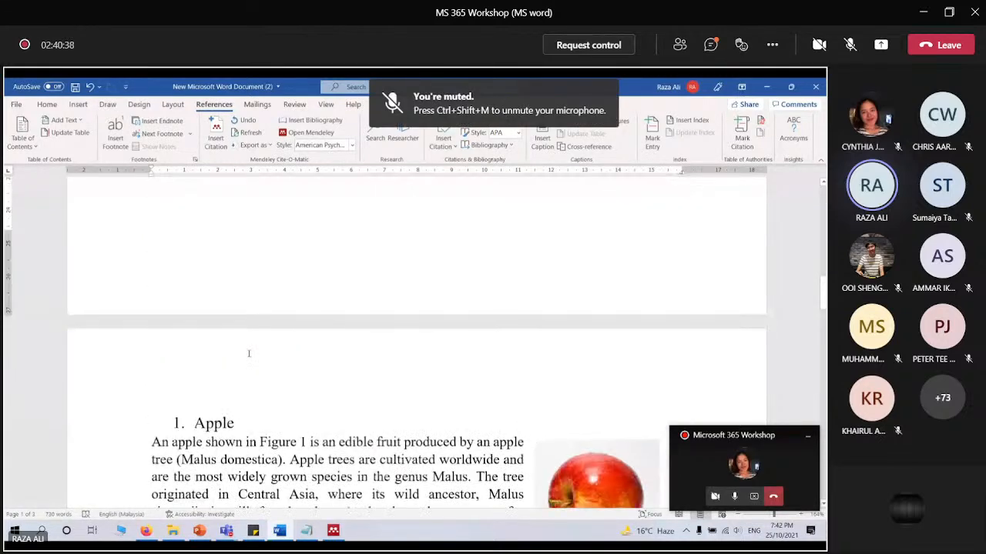
pyautogui.scroll(3, 248, 354)
pyautogui.scroll(2, 231, 366)
pyautogui.scroll(-1, 225, 362)
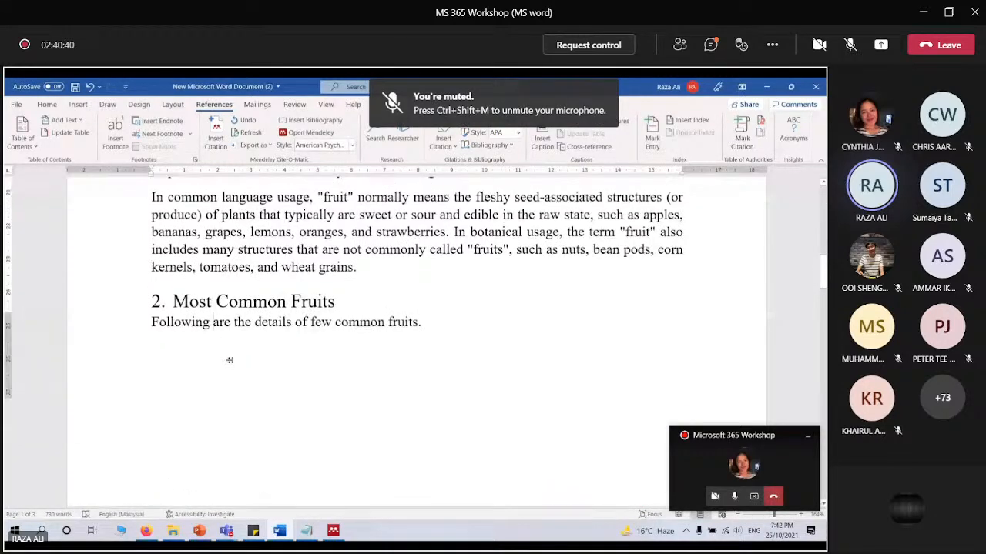
pyautogui.scroll(-8, 228, 359)
pyautogui.scroll(5, 230, 359)
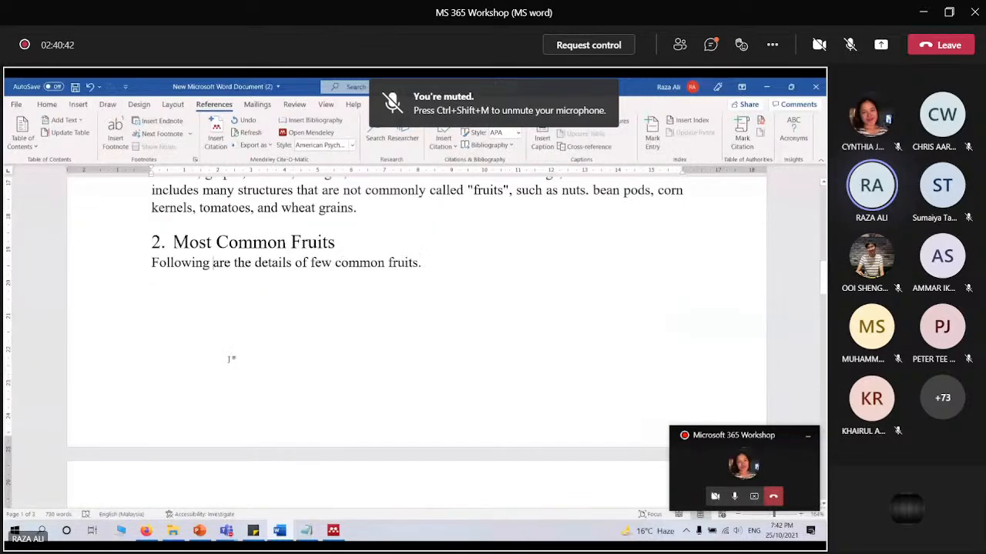
pyautogui.scroll(2, 229, 359)
pyautogui.scroll(7, 229, 359)
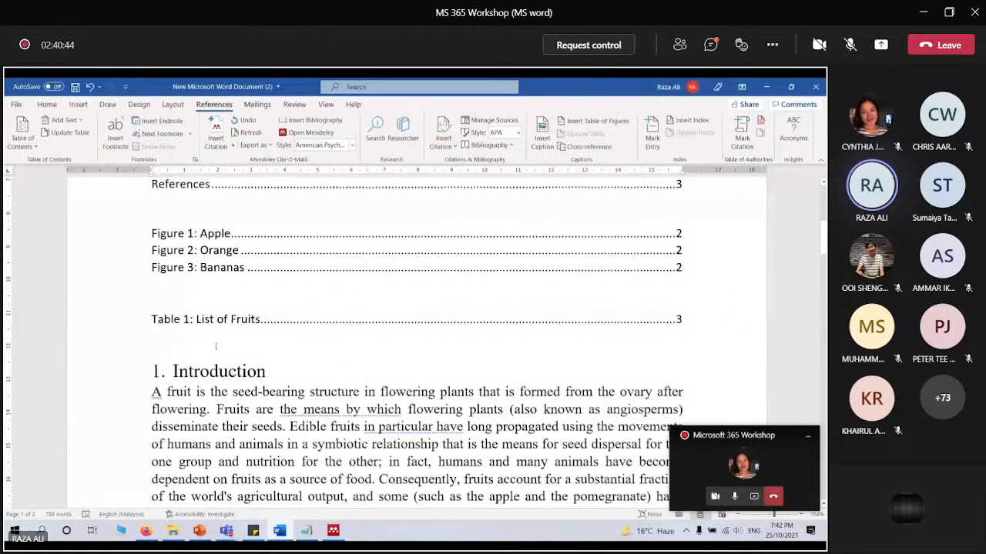
pyautogui.click(216, 347)
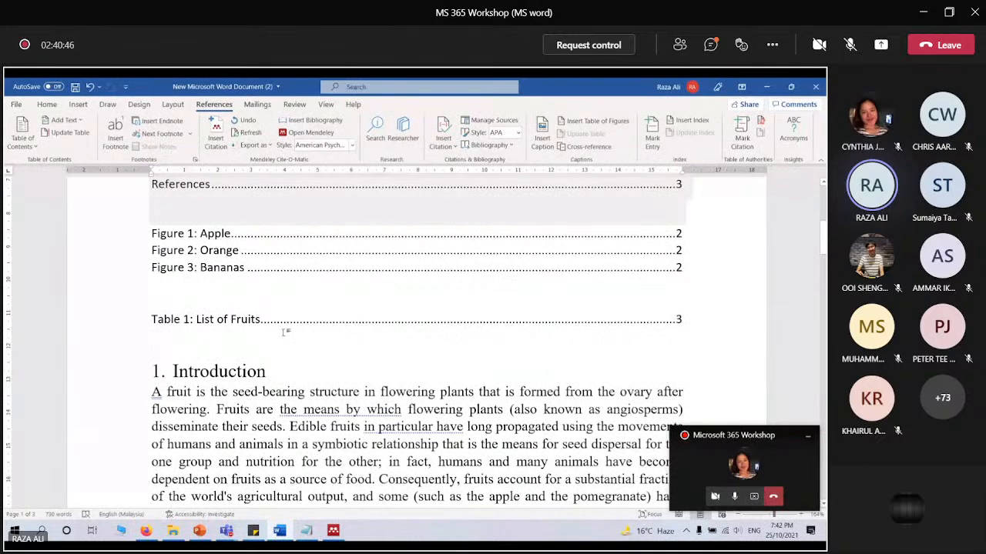
pyautogui.scroll(-1, 441, 282)
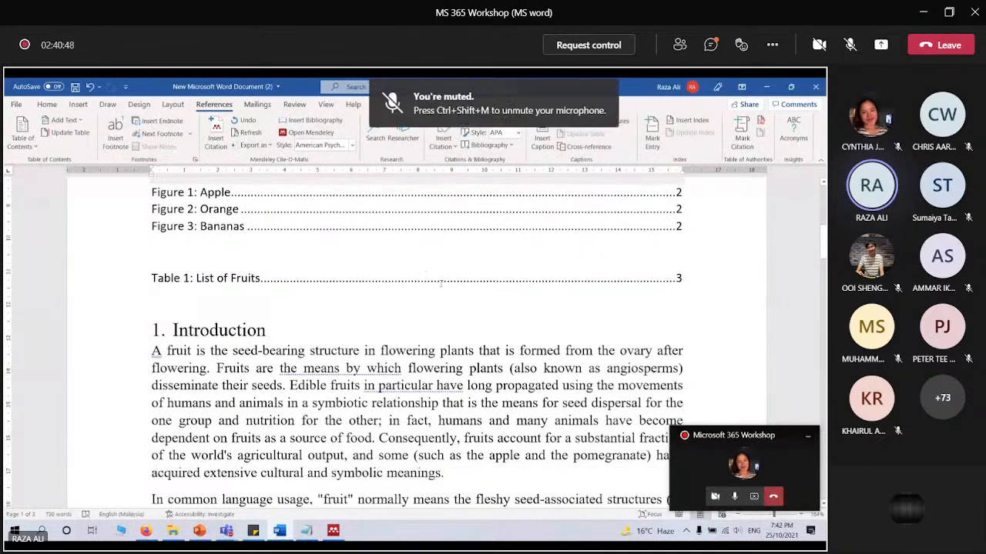
pyautogui.scroll(6, 442, 284)
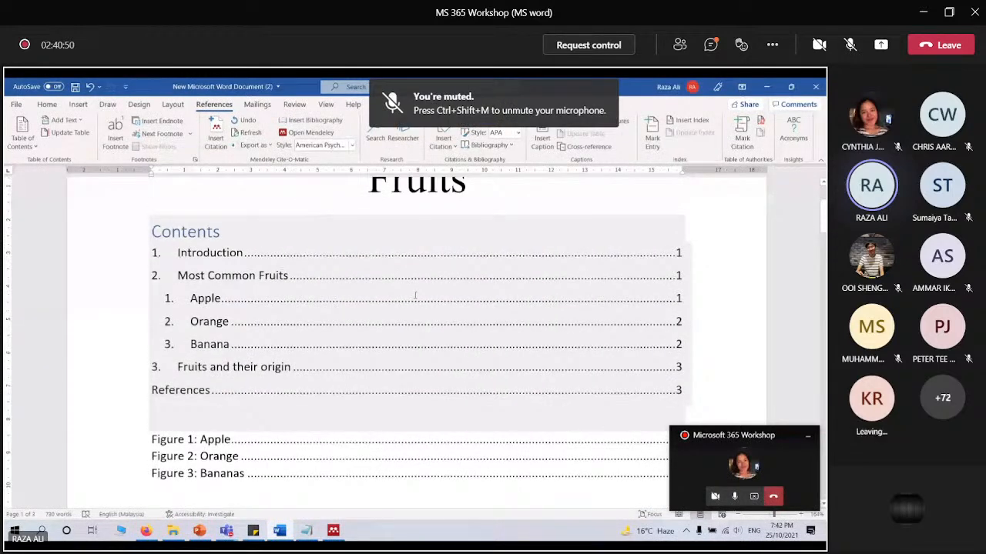
pyautogui.scroll(-6, 415, 295)
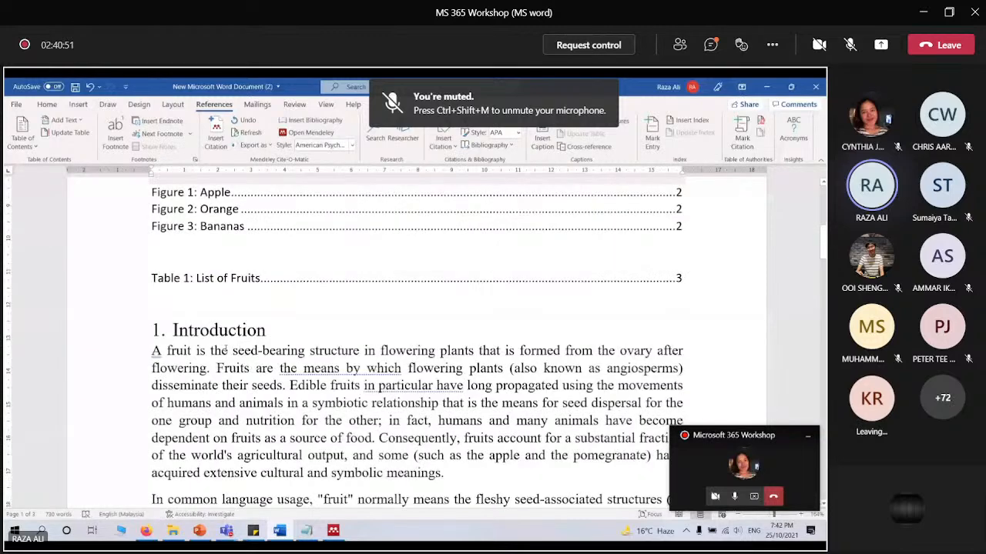
# Insert a page break on the blank line between the list of tables and the Introduction heading
pyautogui.click(292, 303)
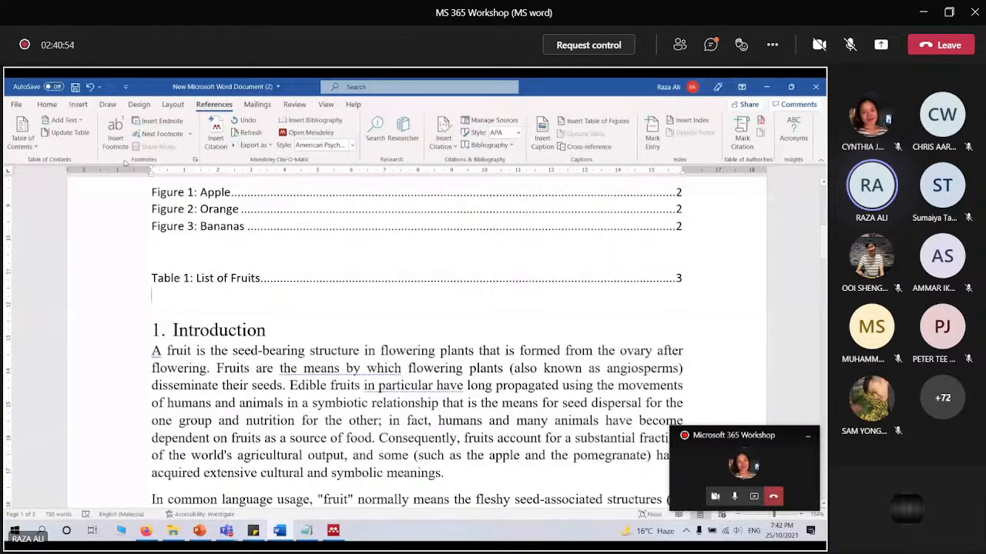
pyautogui.click(54, 107)
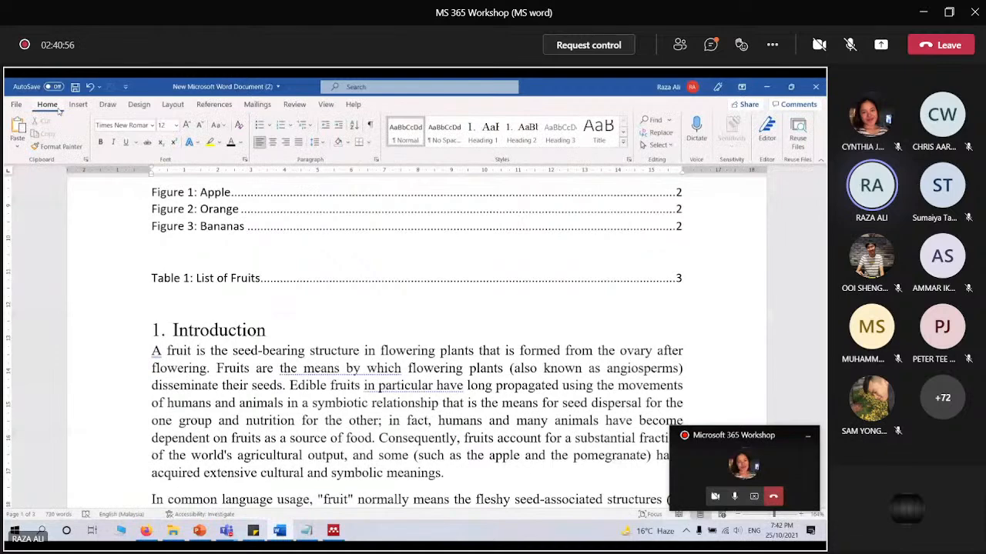
pyautogui.click(78, 104)
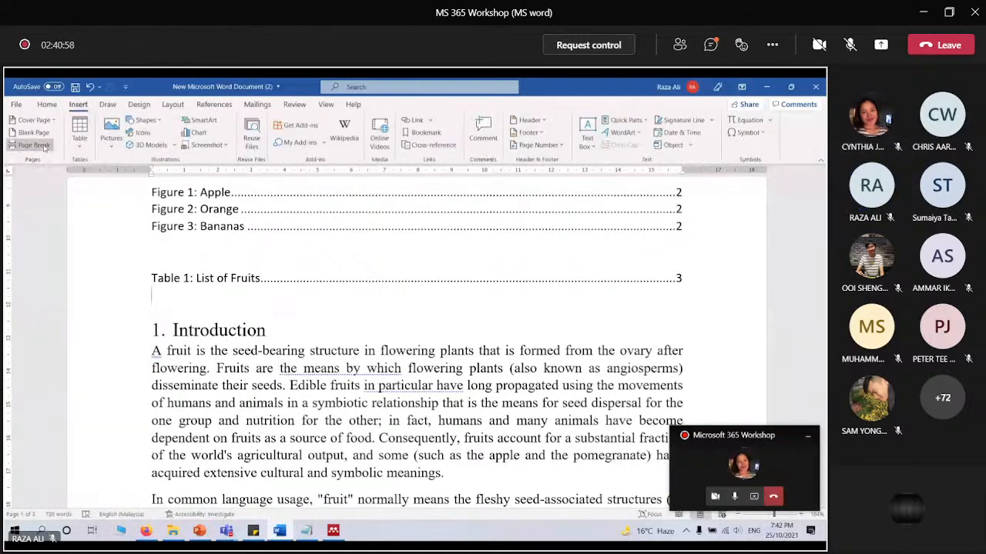
pyautogui.click(34, 145)
pyautogui.scroll(5, 321, 200)
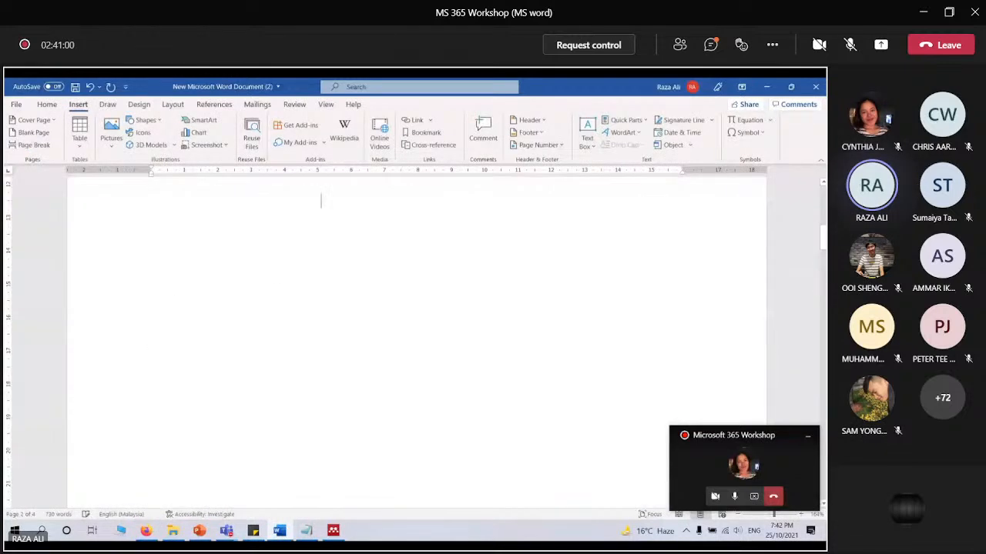
pyautogui.scroll(-2, 296, 365)
pyautogui.scroll(-3, 296, 366)
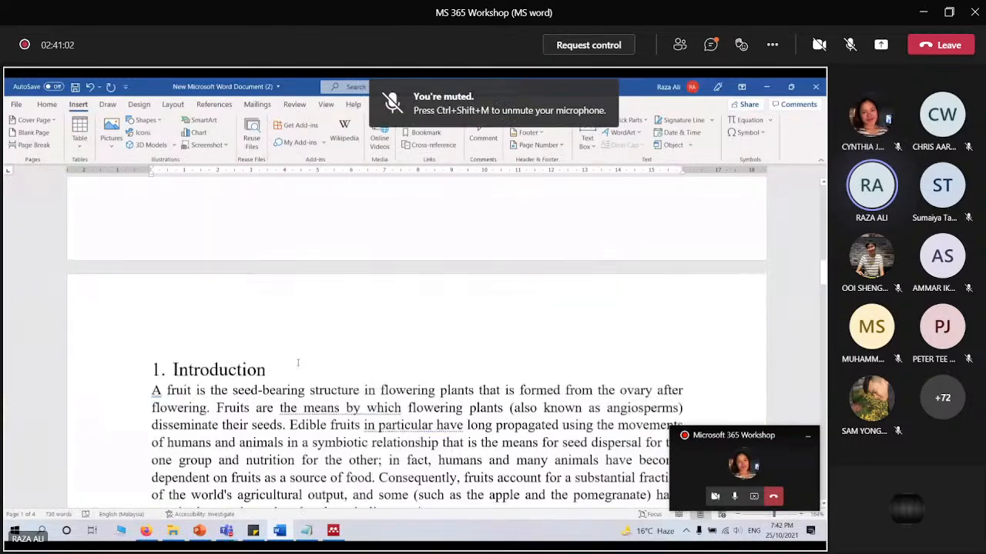
pyautogui.scroll(5, 381, 287)
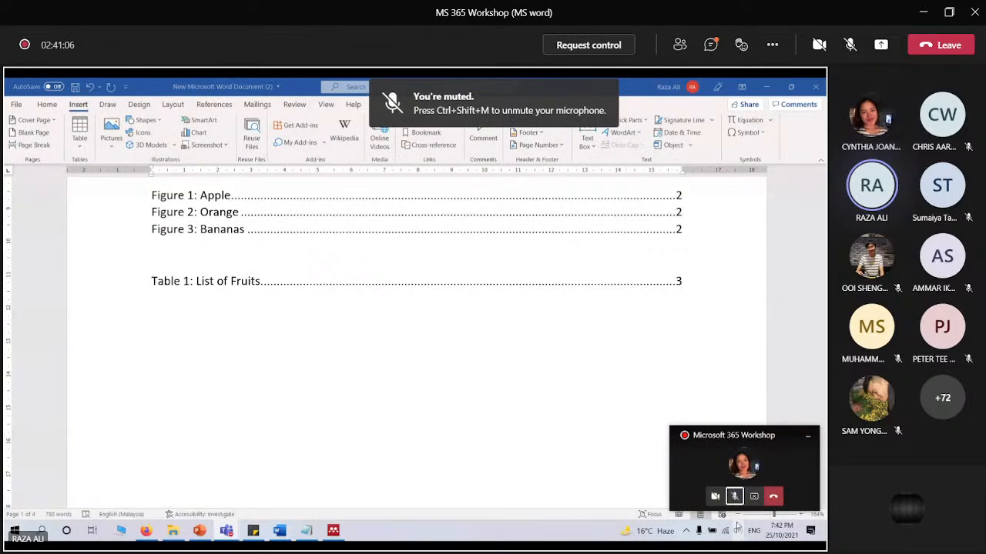
# Unmute the microphone in the floating meeting window
pyautogui.click(734, 496)
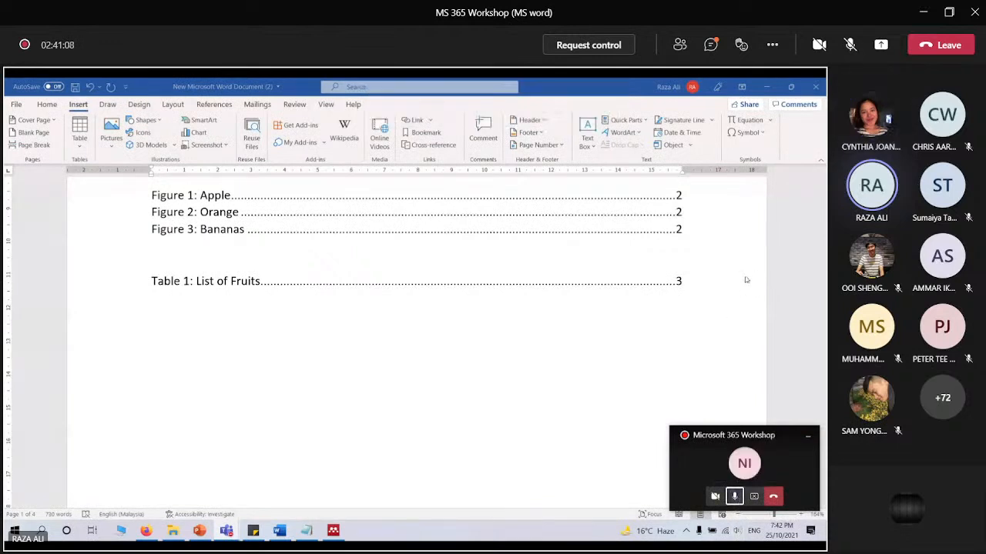
# Insert a right-aligned page number at the bottom of the document's pages and leave the footer
pyautogui.scroll(-4, 390, 374)
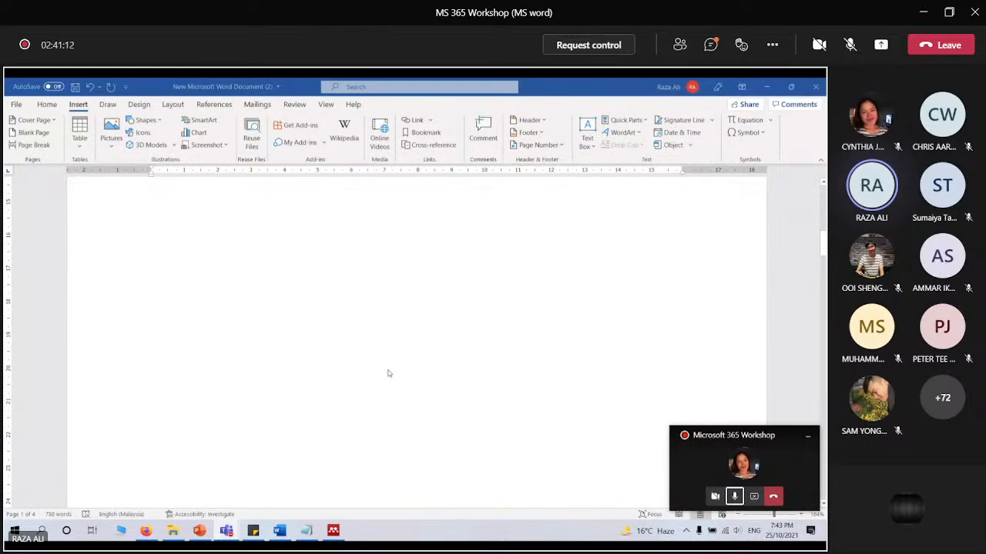
pyautogui.scroll(-3, 389, 374)
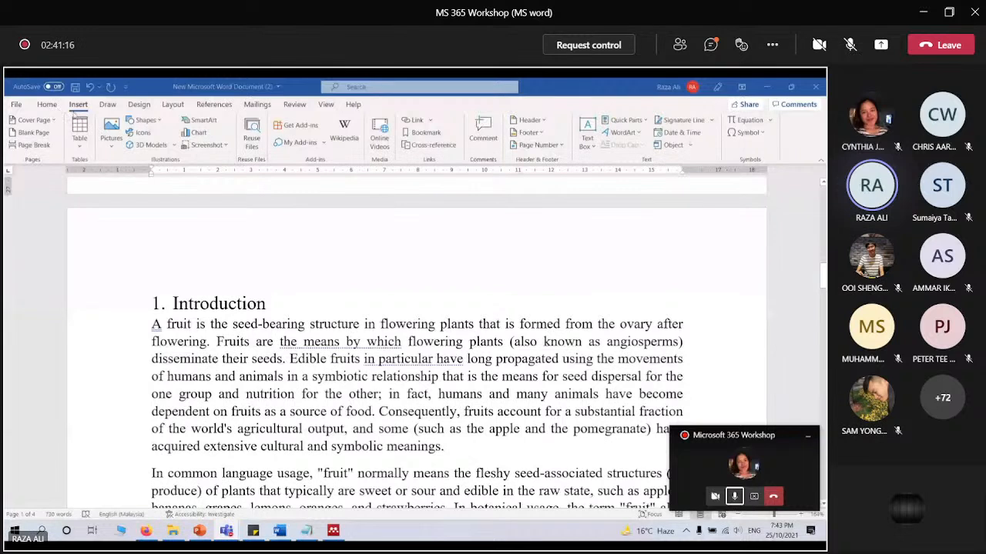
pyautogui.click(39, 255)
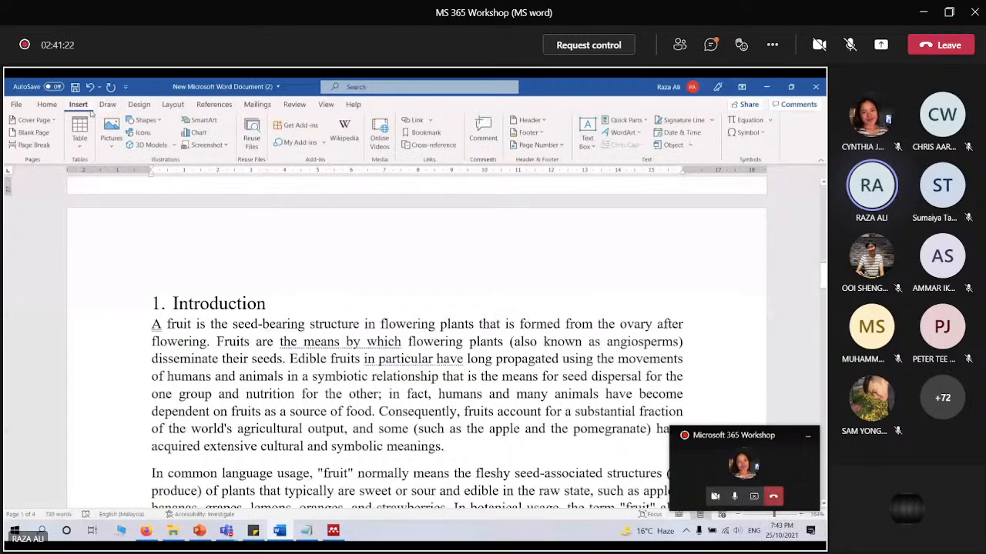
pyautogui.click(538, 145)
pyautogui.moveTo(561, 187)
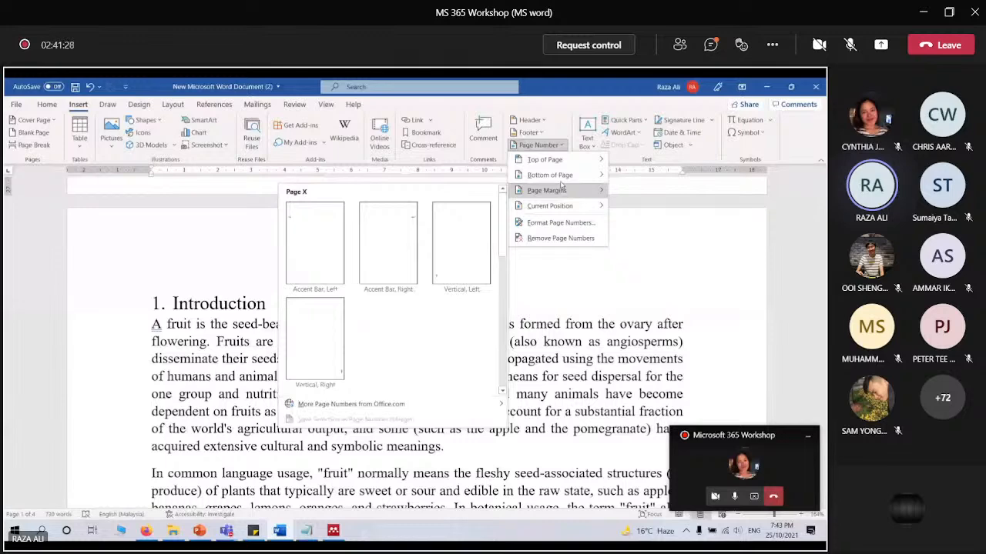
pyautogui.click(449, 330)
pyautogui.click(582, 136)
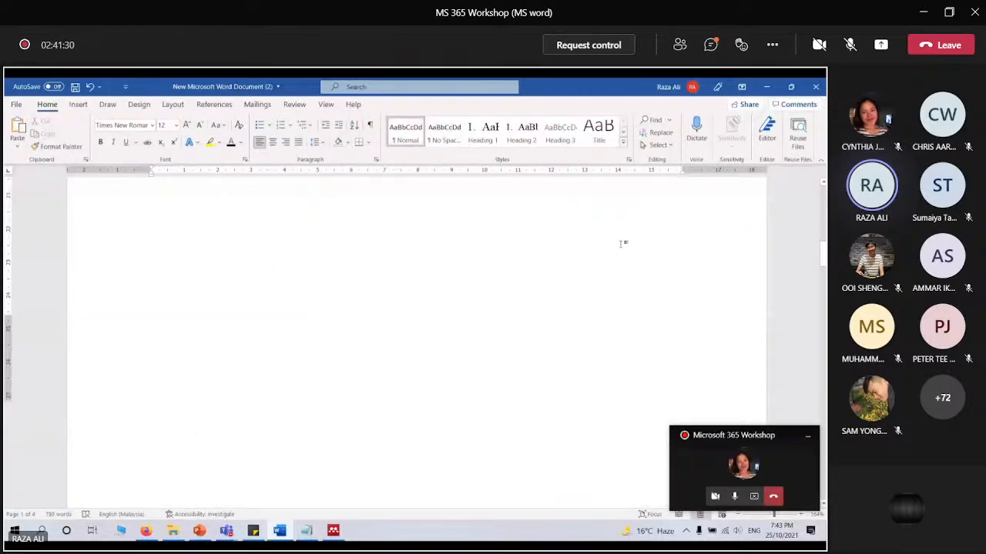
# Check the page numbers and page layout from the contents lists through to the References section
pyautogui.scroll(10, 622, 244)
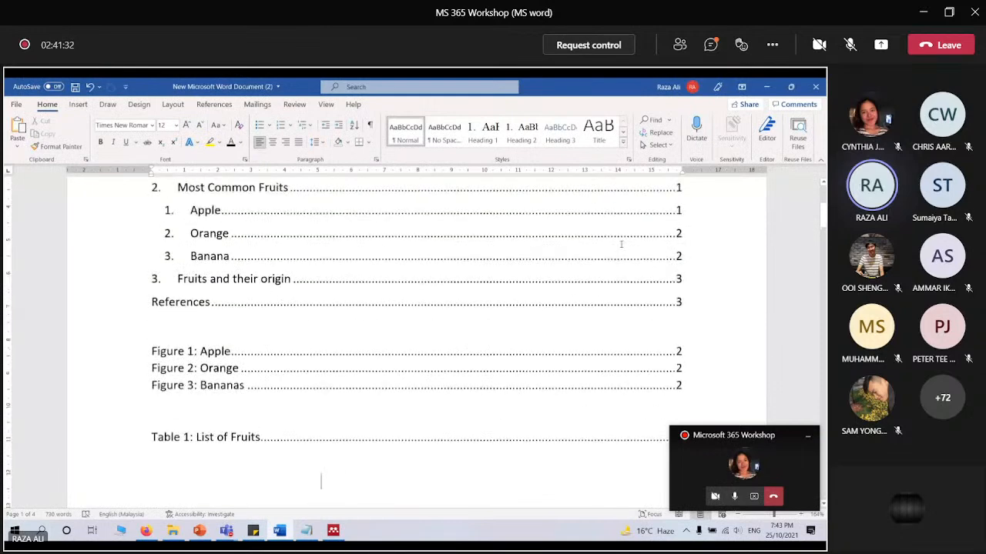
pyautogui.scroll(5, 632, 231)
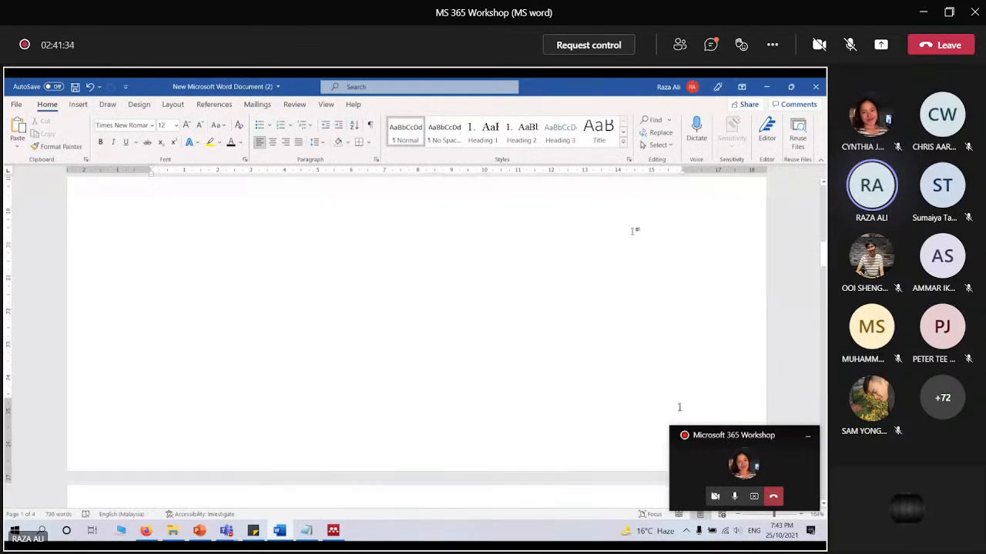
pyautogui.scroll(-5, 633, 231)
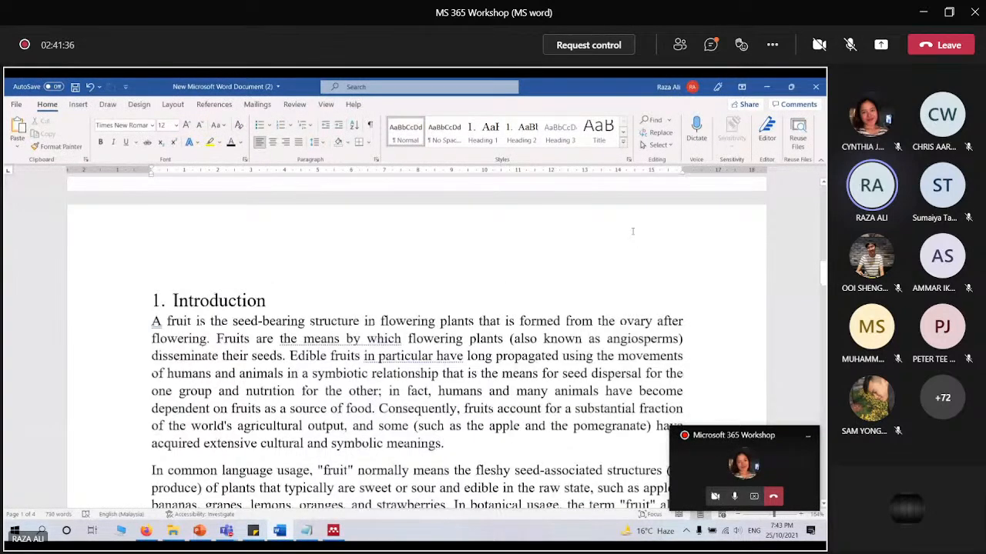
pyautogui.scroll(-5, 632, 231)
pyautogui.scroll(-10, 633, 231)
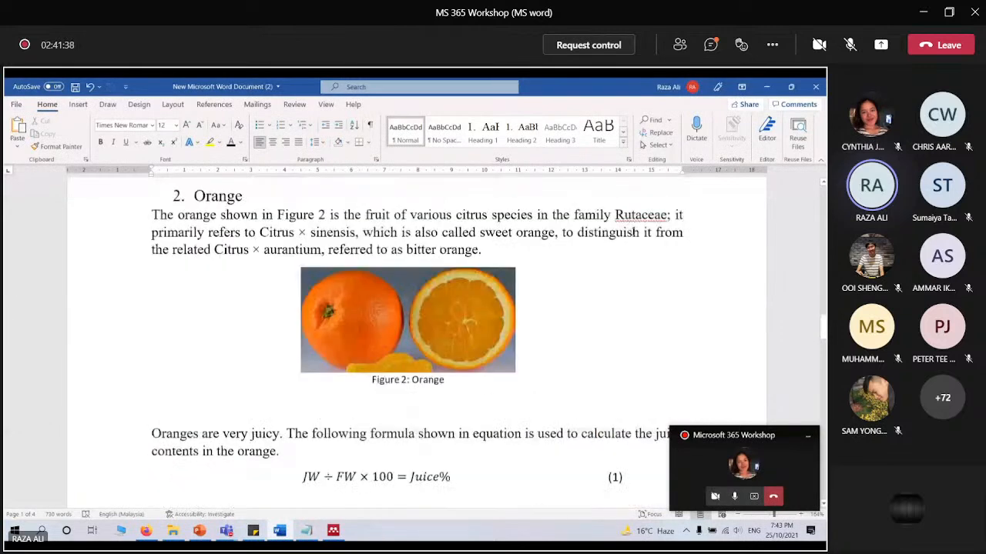
pyautogui.scroll(-20, 632, 233)
# Delete the blank line between the List of Fruits table and the References heading
pyautogui.scroll(4, 633, 233)
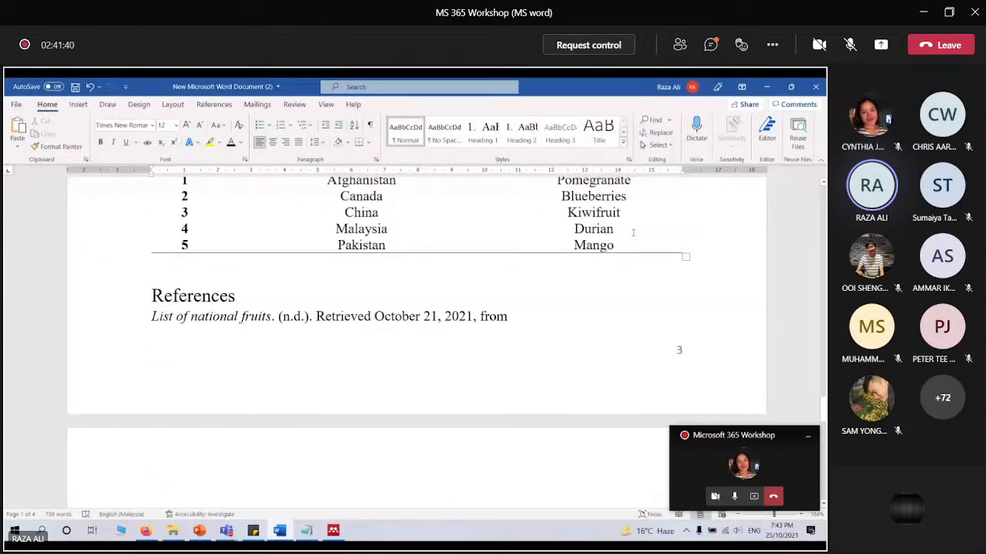
pyautogui.scroll(2, 633, 232)
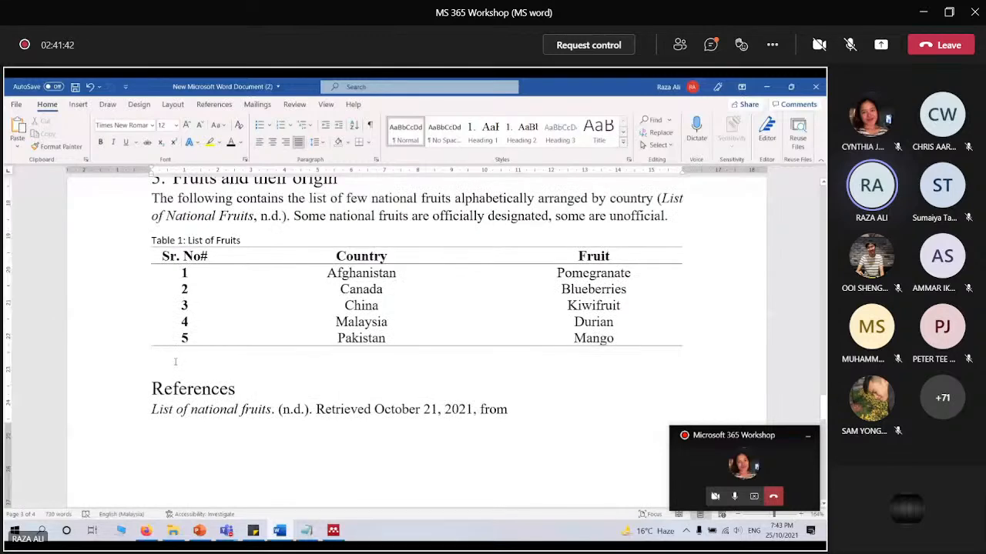
pyautogui.scroll(15, 267, 339)
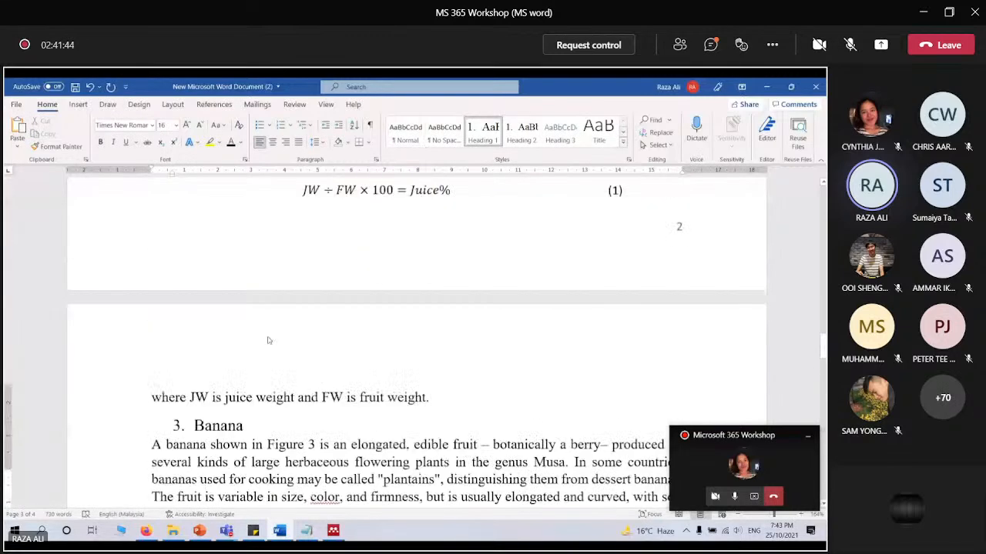
pyautogui.scroll(7, 266, 342)
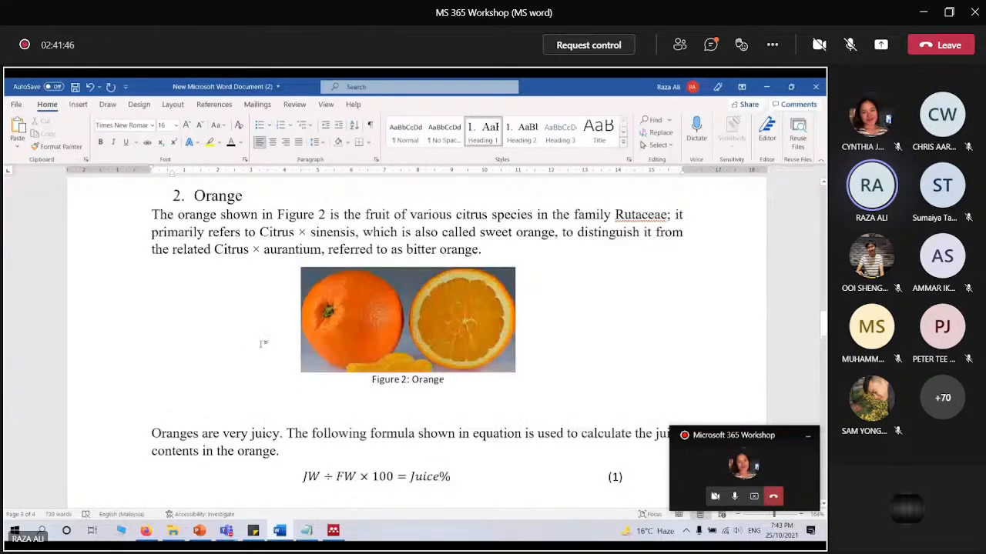
# Join the second Introduction paragraph, beginning "In common language usage", to the end of the first one
pyautogui.scroll(15, 263, 344)
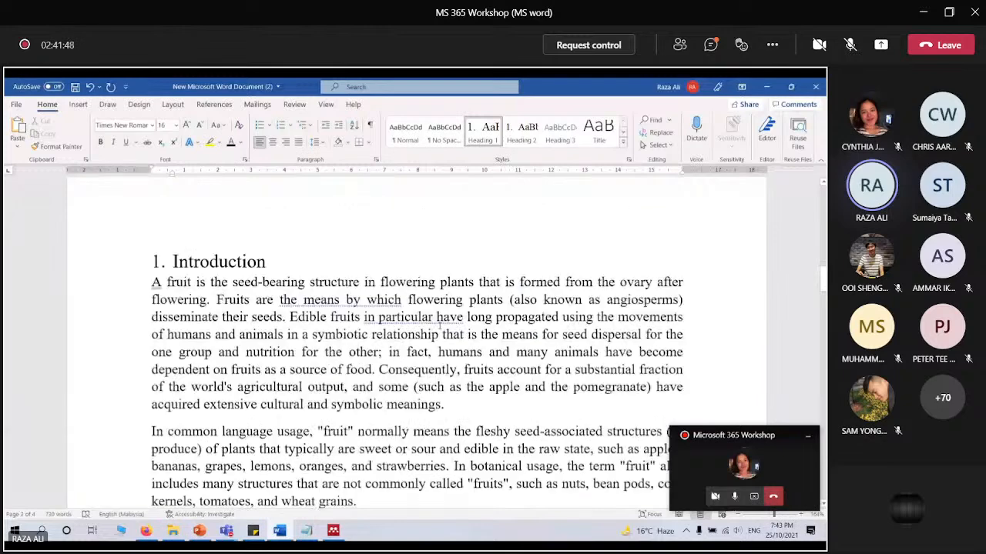
pyautogui.scroll(2, 362, 334)
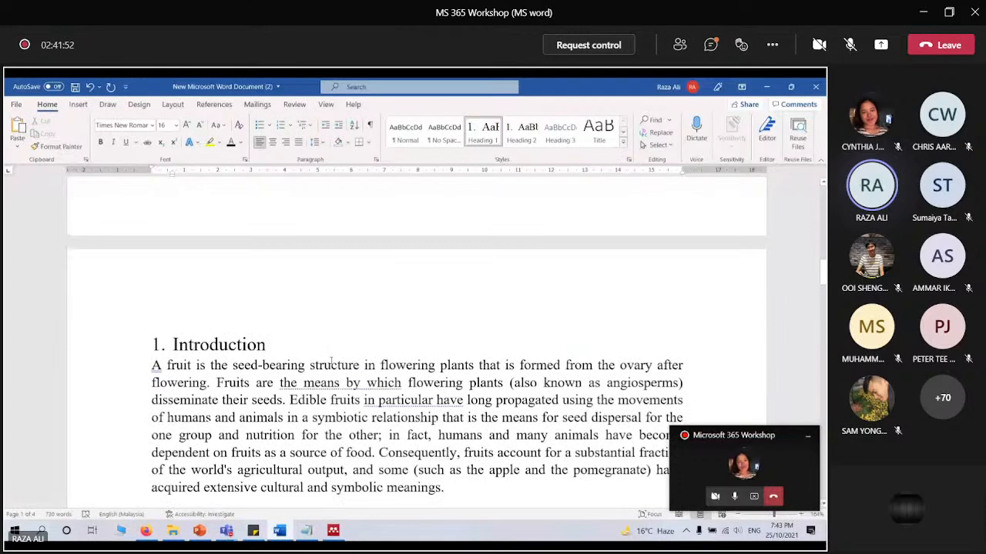
pyautogui.click(461, 488)
pyautogui.press('Delete')
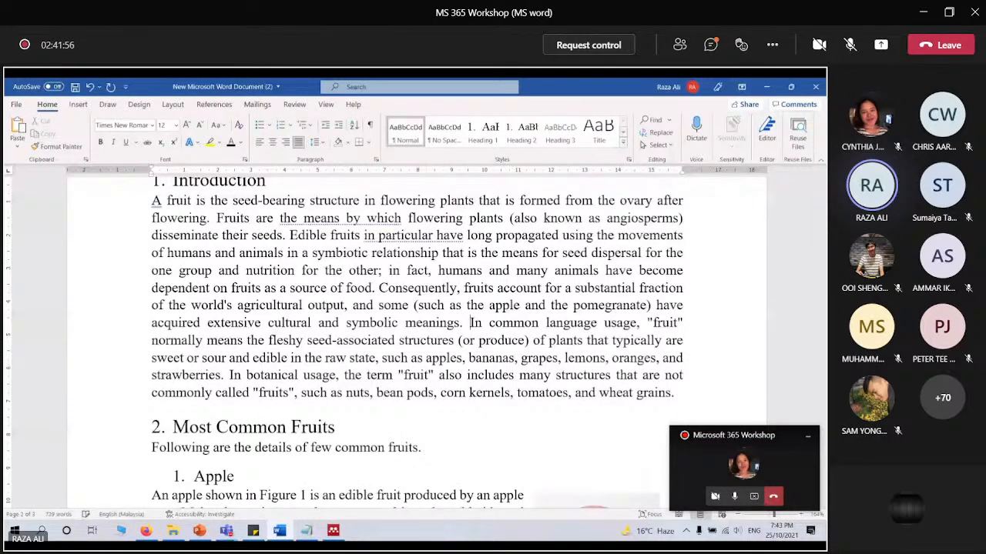
# Nudge the banana picture slightly and group it with its Figure 3: Bananas caption
pyautogui.scroll(-10, 297, 278)
pyautogui.scroll(-5, 298, 278)
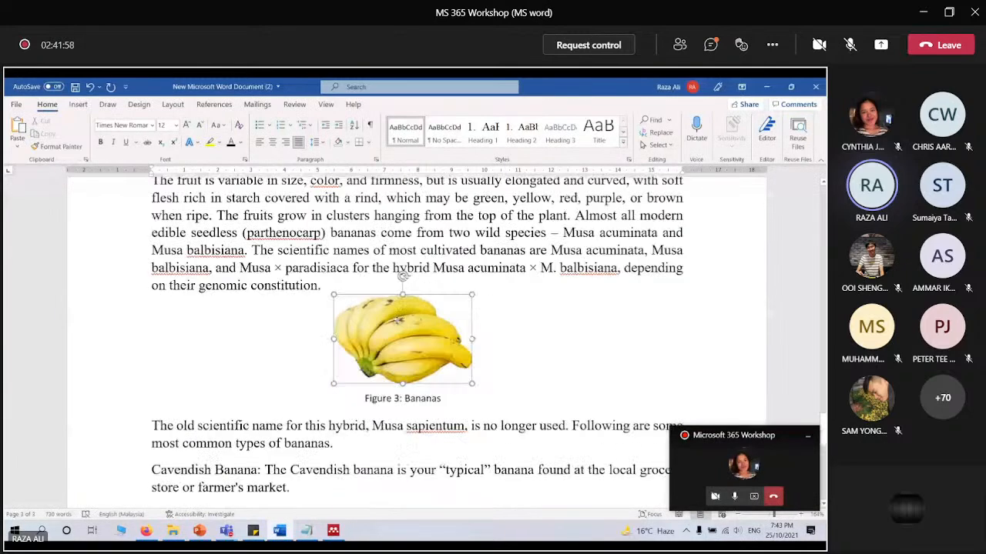
pyautogui.click(403, 310)
pyautogui.moveTo(403, 310); pyautogui.dragTo(399, 324)
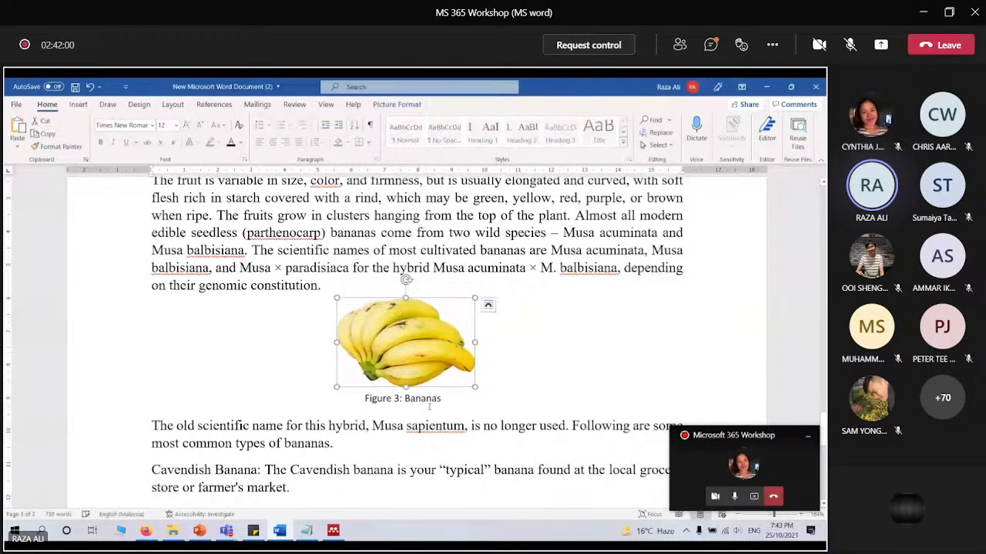
pyautogui.click(430, 399)
pyautogui.rightClick(439, 376)
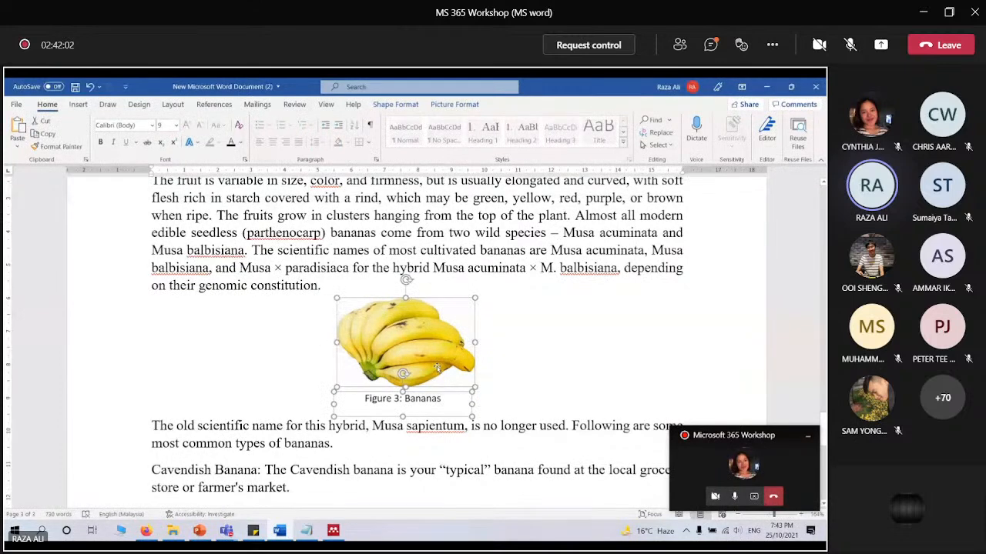
pyautogui.click(551, 213)
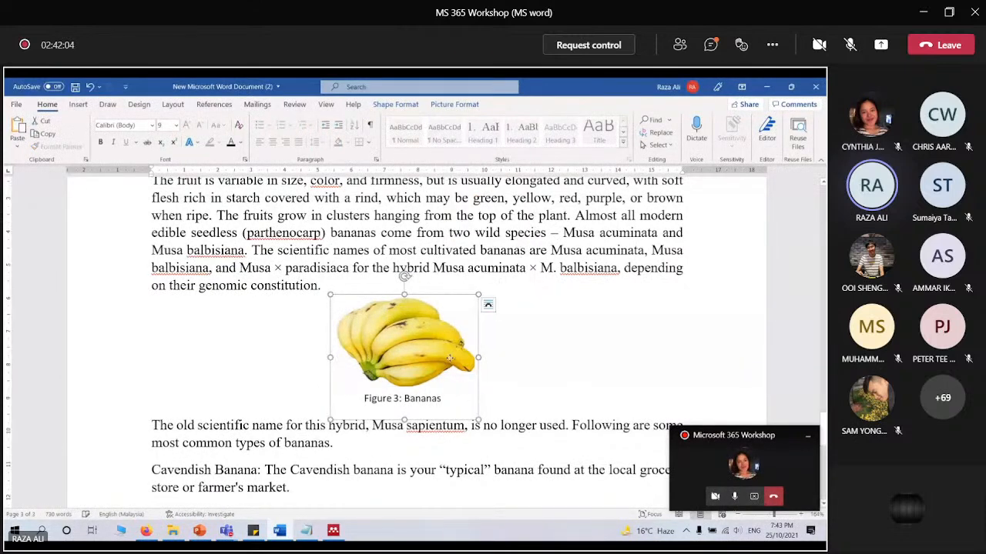
# Apply Square text wrapping to the grouped banana figure and move it beside the first Banana paragraph, near the right margin
pyautogui.moveTo(463, 358)
pyautogui.mouseDown()
pyautogui.moveTo(491, 344)
pyautogui.moveTo(471, 360)
pyautogui.mouseUp()
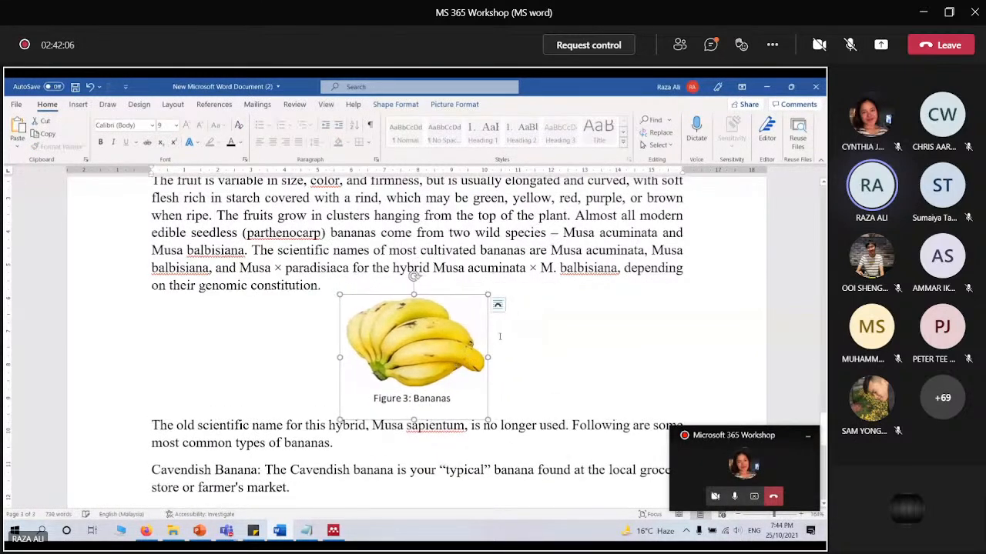
pyautogui.click(498, 305)
pyautogui.click(529, 383)
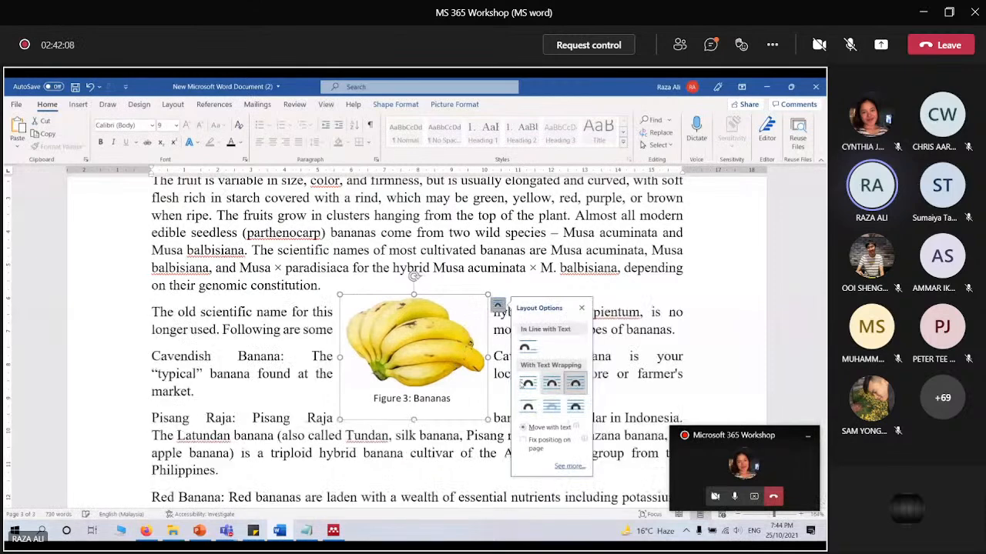
pyautogui.moveTo(477, 315); pyautogui.dragTo(594, 290)
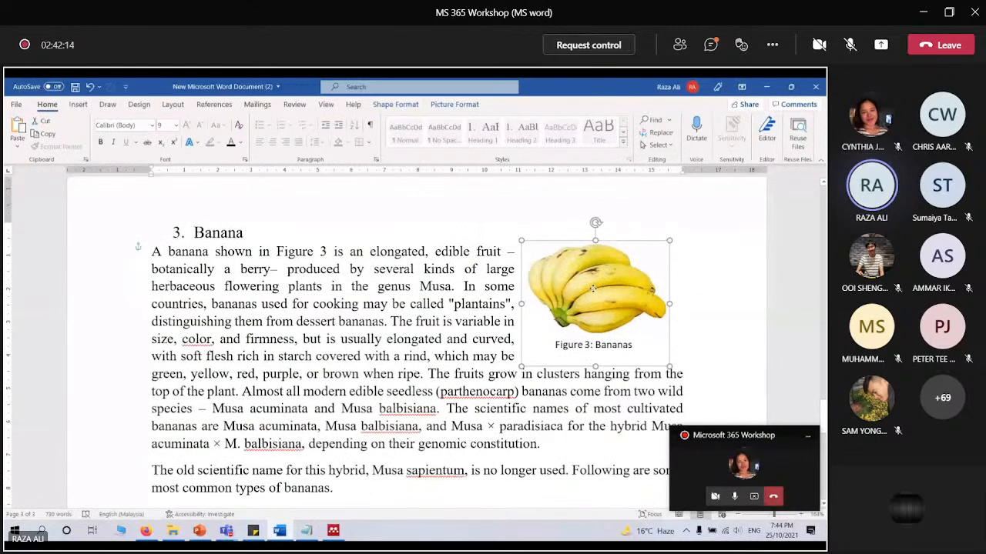
# Look over the report from its References back to the title page and save the document
pyautogui.hotkey('ctrl', 'End')
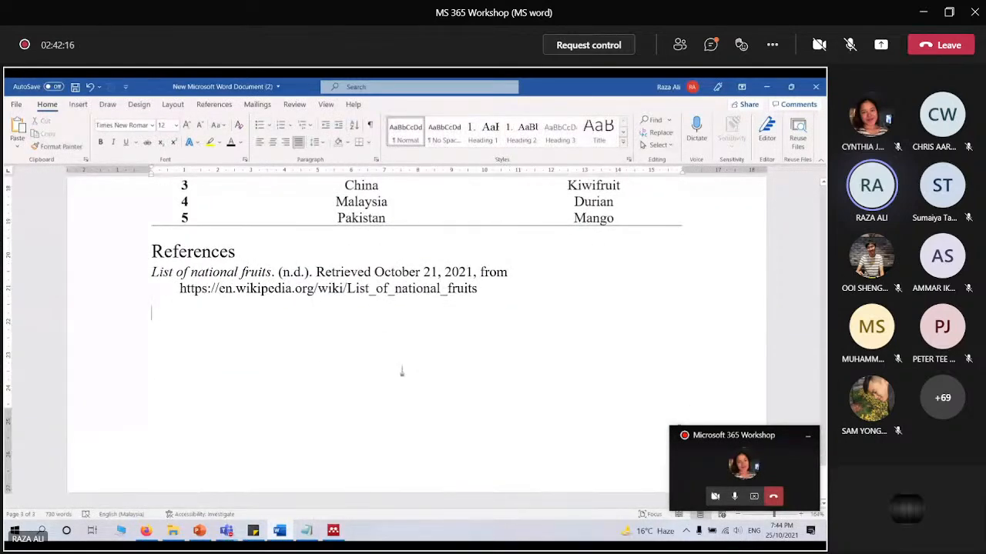
pyautogui.scroll(10, 401, 372)
pyautogui.scroll(2, 412, 341)
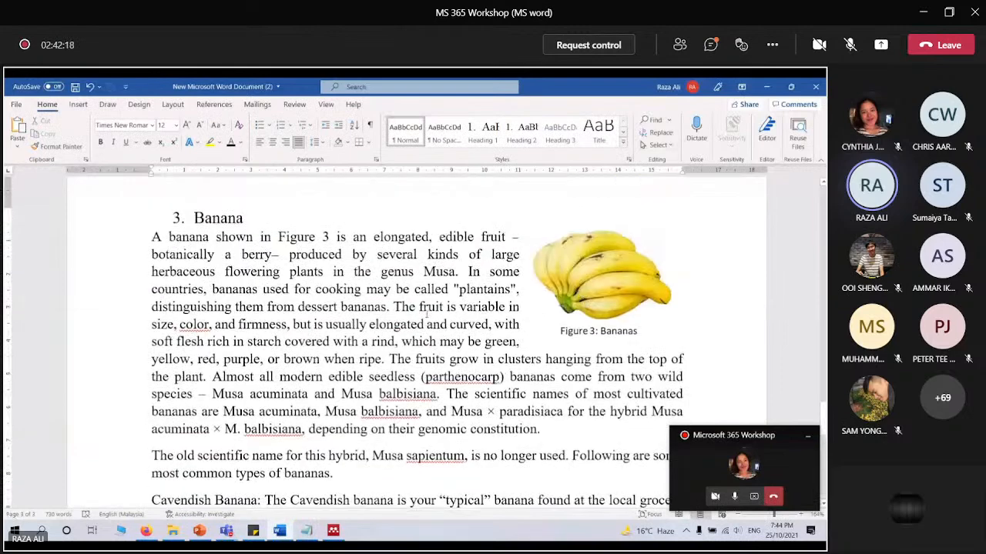
pyautogui.scroll(15, 426, 312)
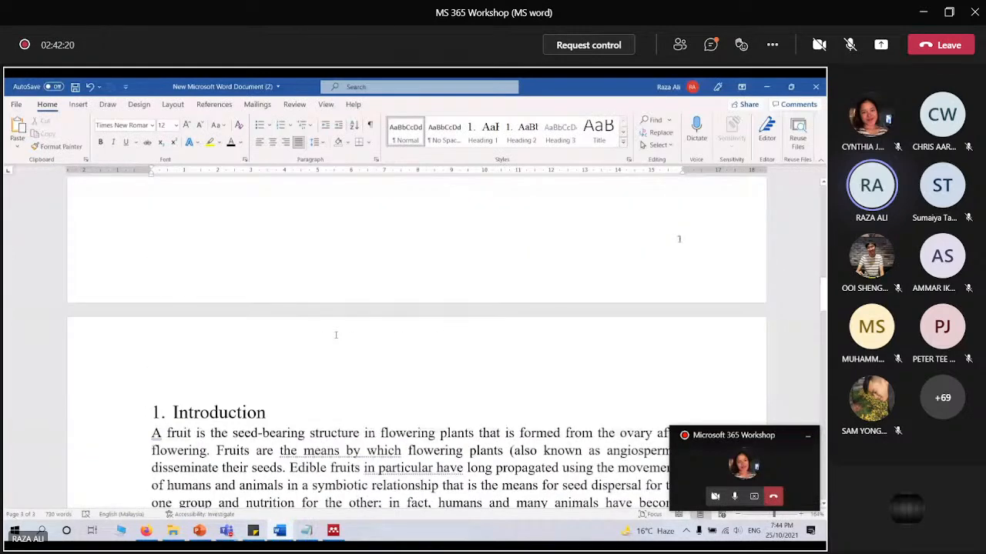
pyautogui.scroll(15, 335, 335)
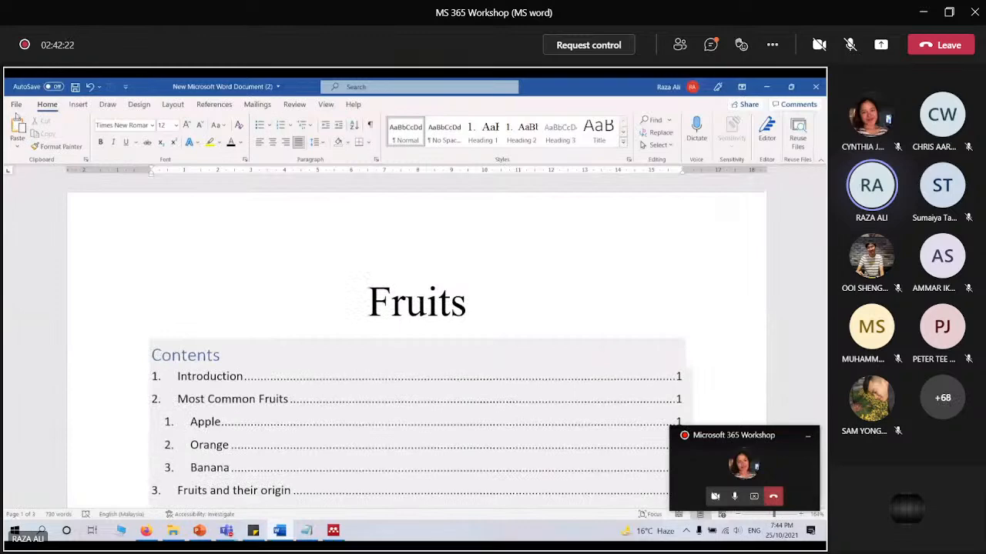
pyautogui.click(17, 107)
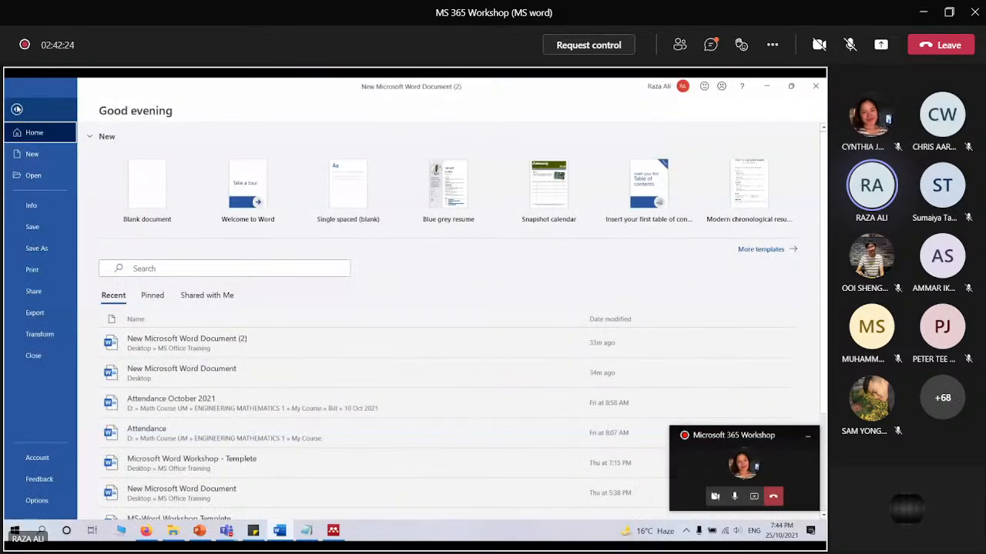
pyautogui.click(32, 227)
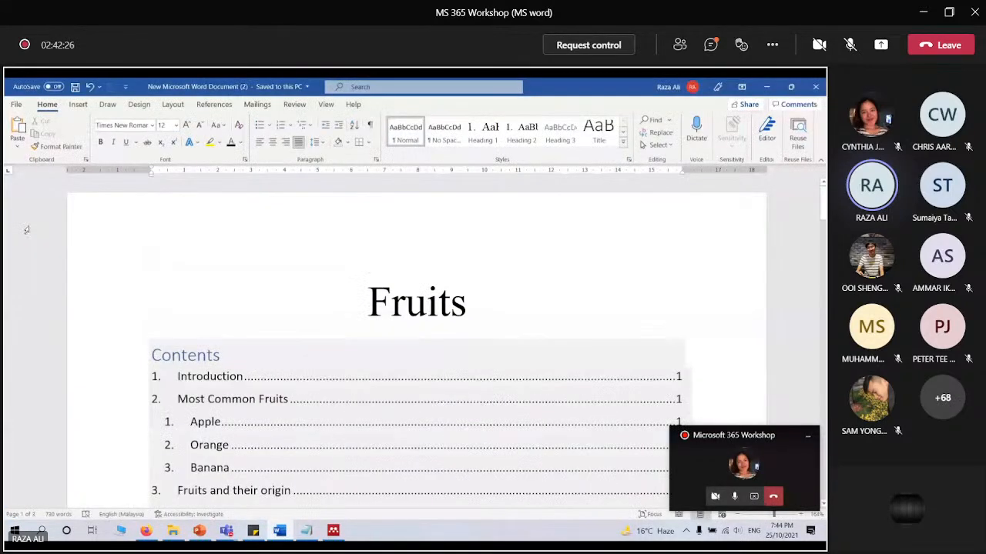
# Save a copy of the report as a PDF named Workshop in the Workshop Material folder
pyautogui.click(17, 105)
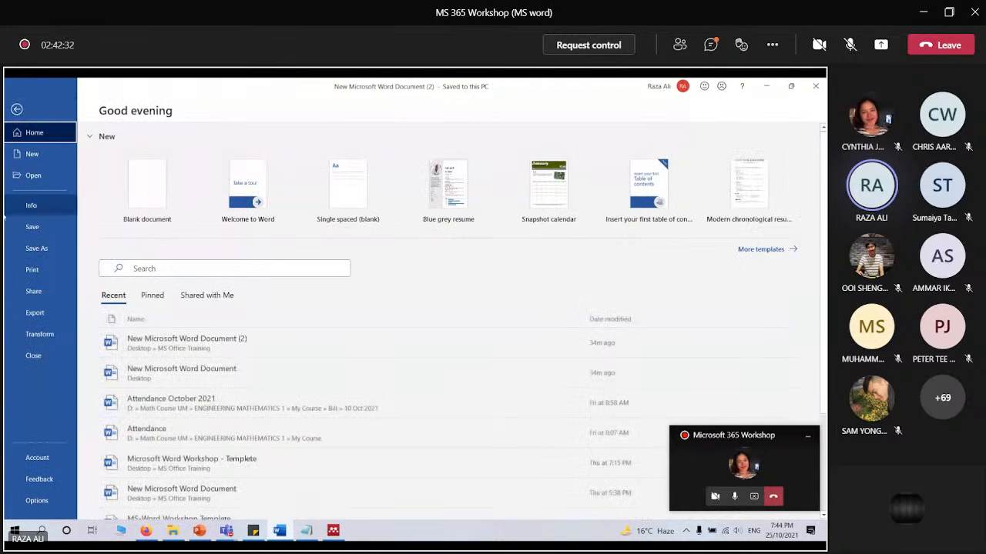
pyautogui.click(35, 247)
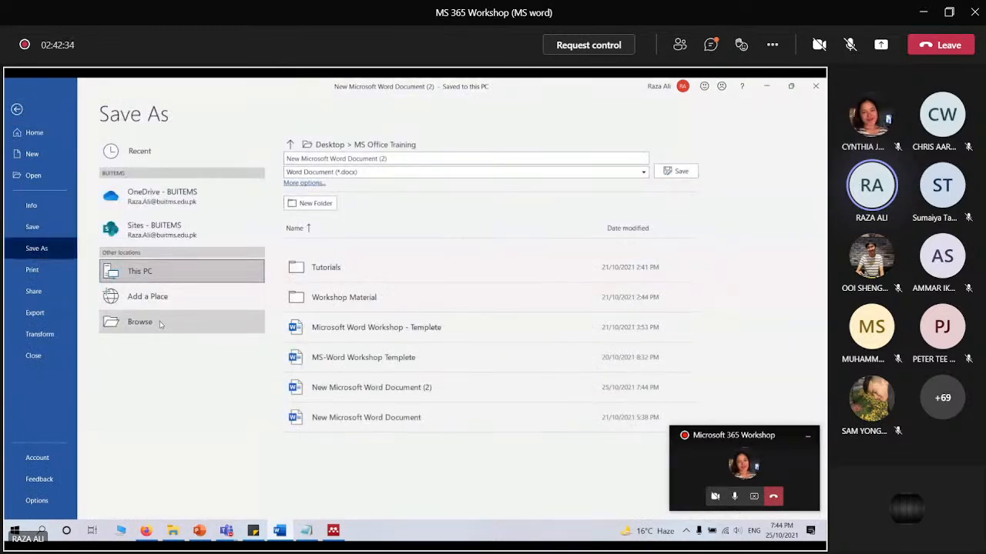
pyautogui.click(140, 322)
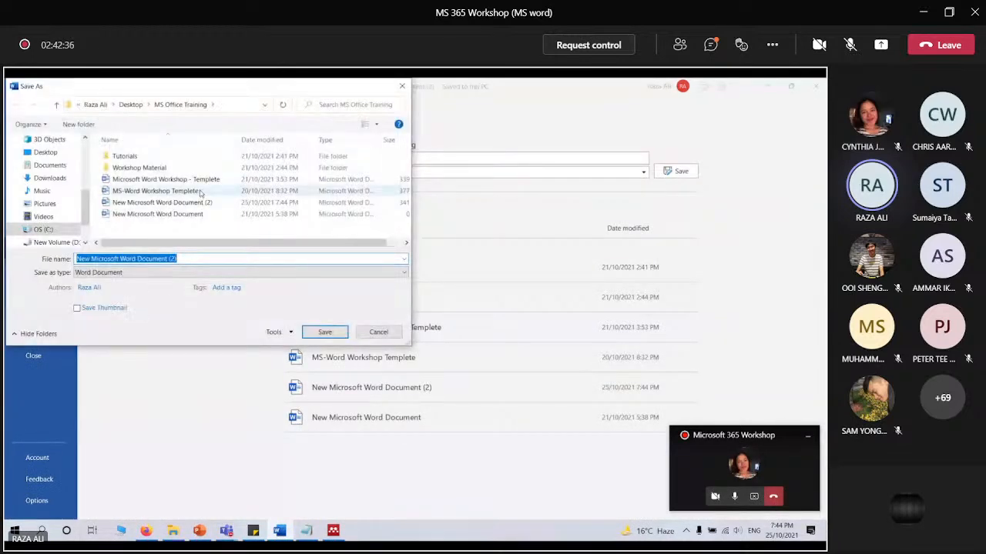
pyautogui.doubleClick(160, 170)
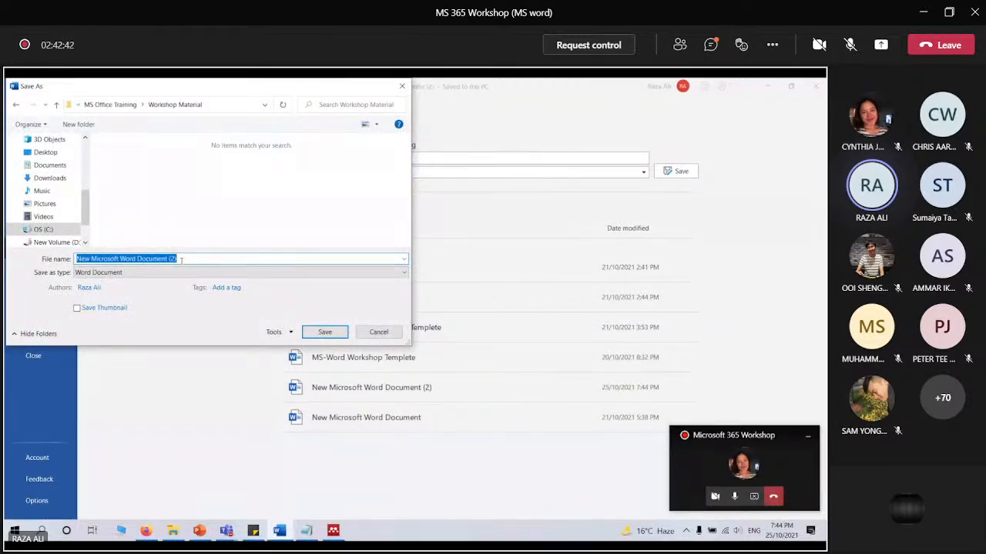
pyautogui.write('Workshop')
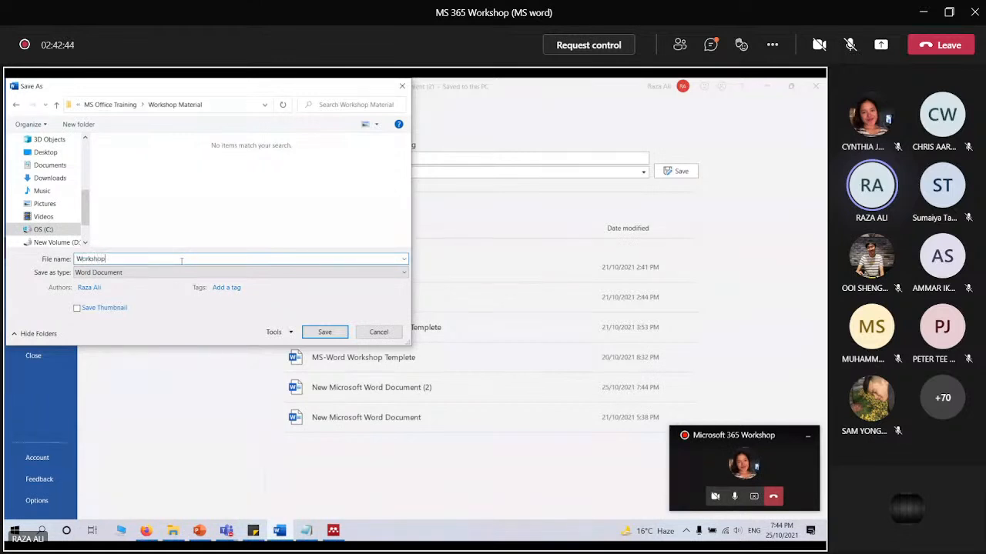
pyautogui.click(178, 273)
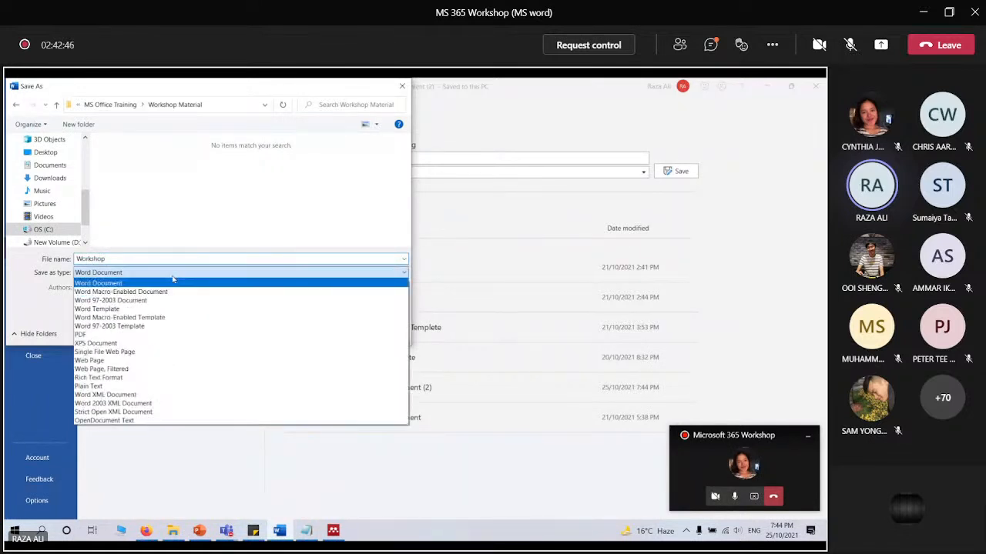
pyautogui.click(154, 335)
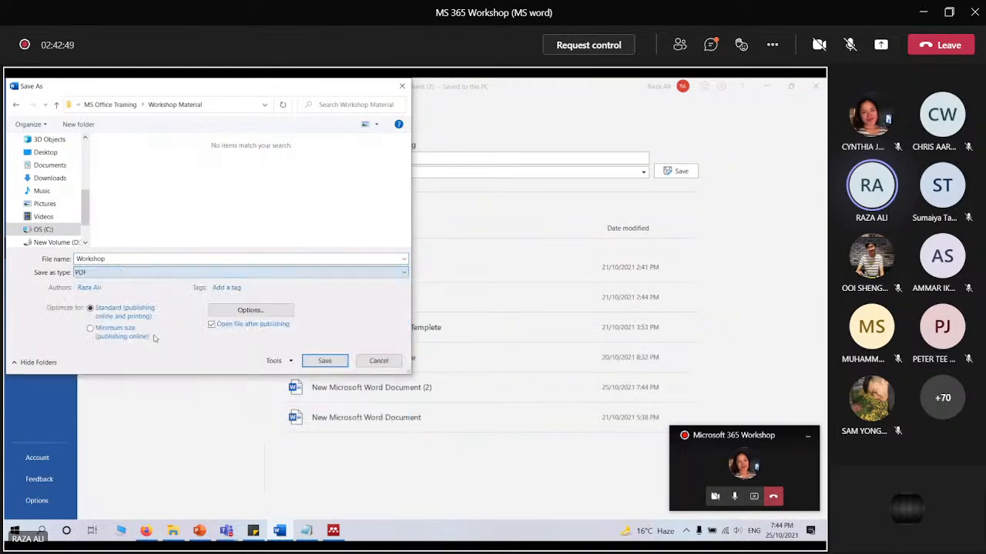
pyautogui.click(322, 361)
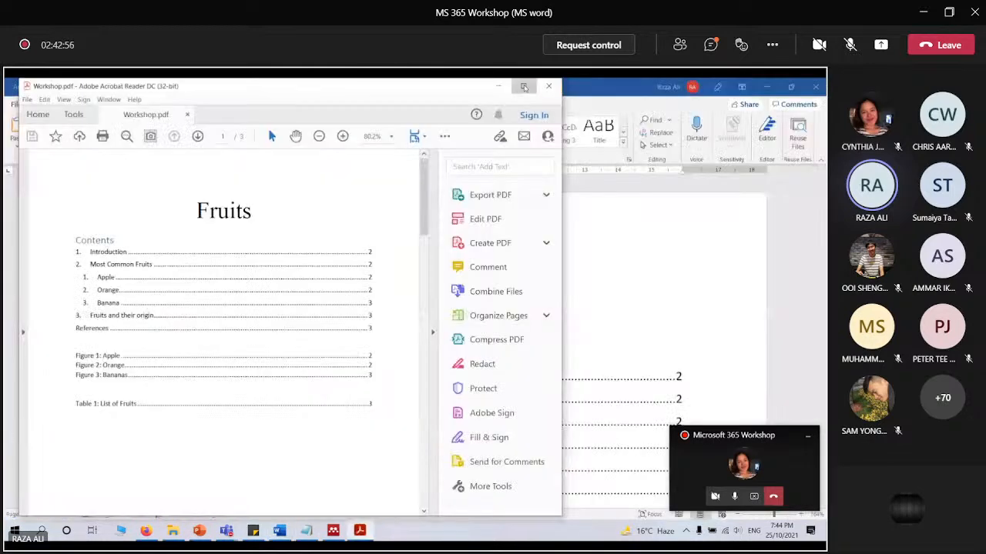
# Maximize the exported PDF, follow the Introduction entry in its contents list, and return to the Contents page
pyautogui.click(525, 85)
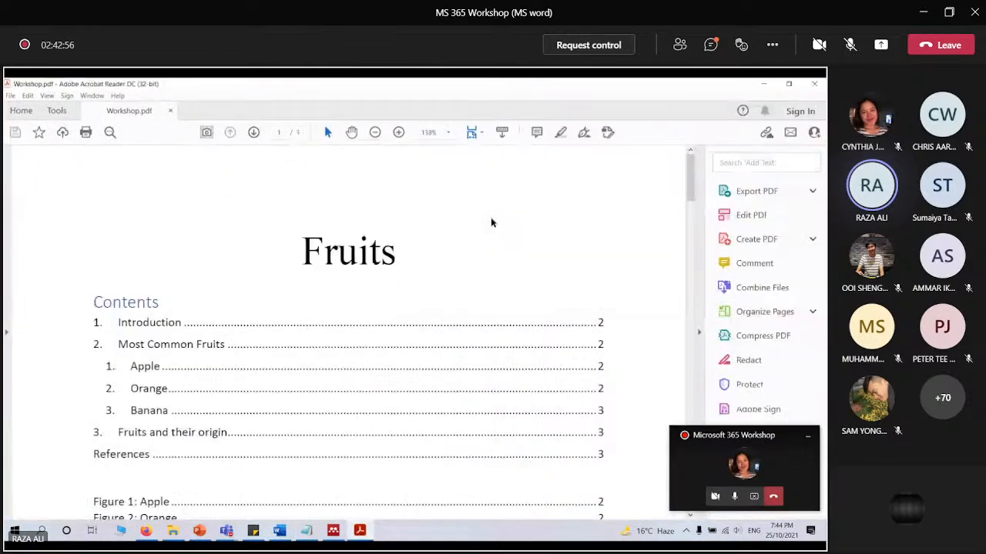
pyautogui.scroll(-2, 454, 242)
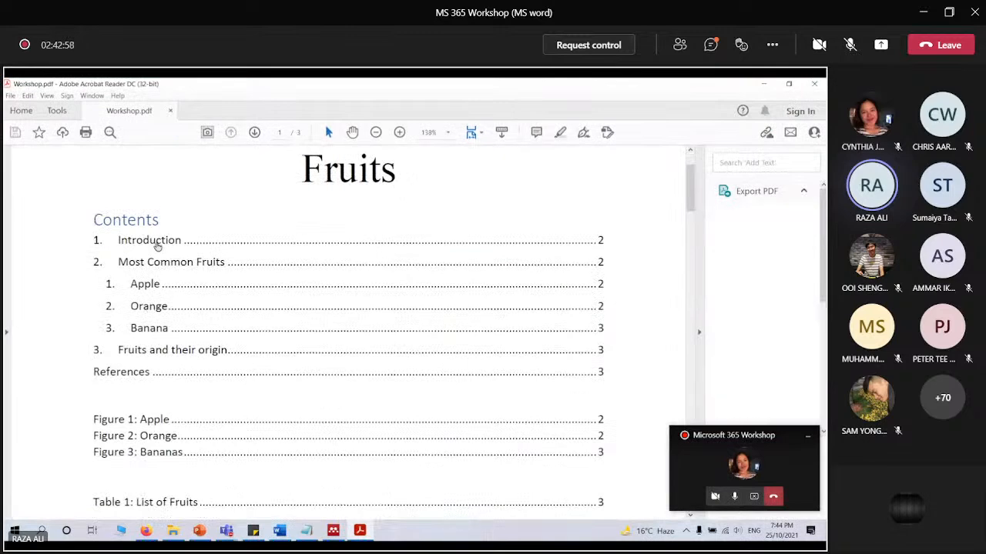
pyautogui.click(157, 245)
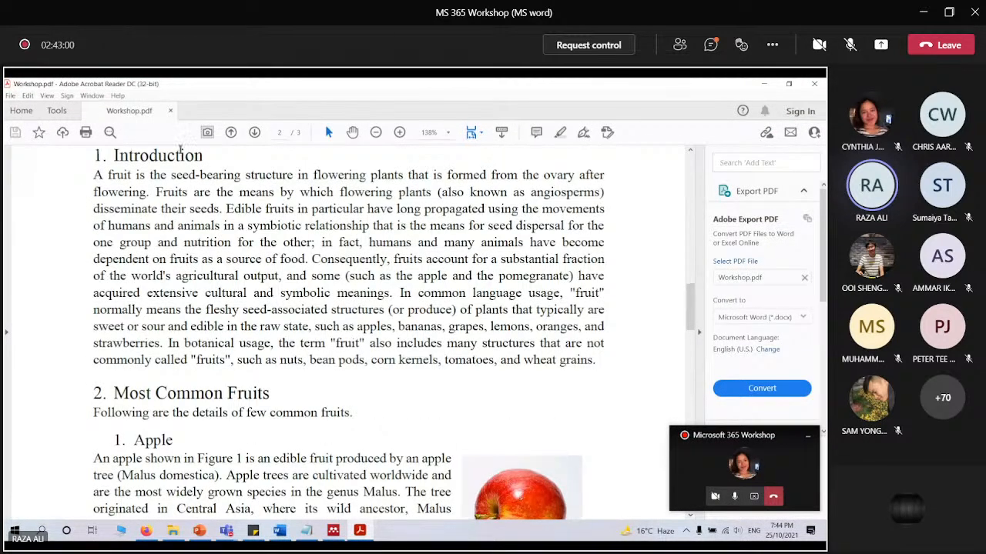
pyautogui.scroll(10, 310, 251)
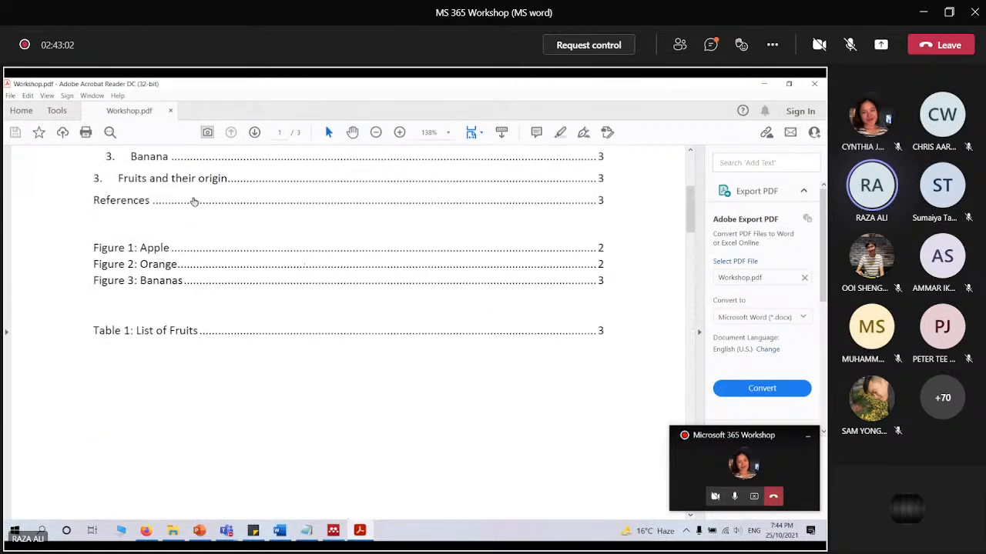
pyautogui.scroll(1, 154, 193)
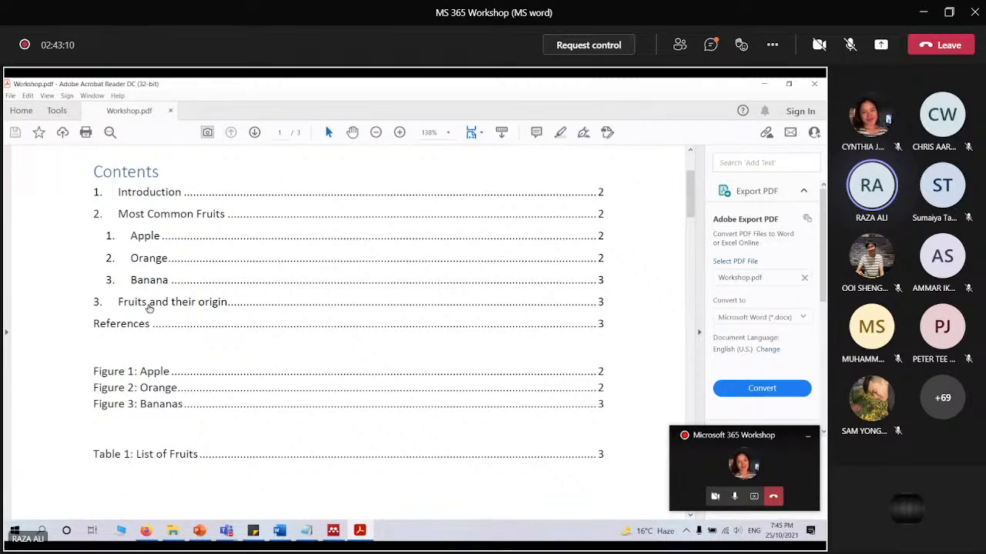
# Test the Figure 1: Apple link in the PDF, allow it to launch the linked Word document, and return to the PDF
pyautogui.scroll(-1, 151, 308)
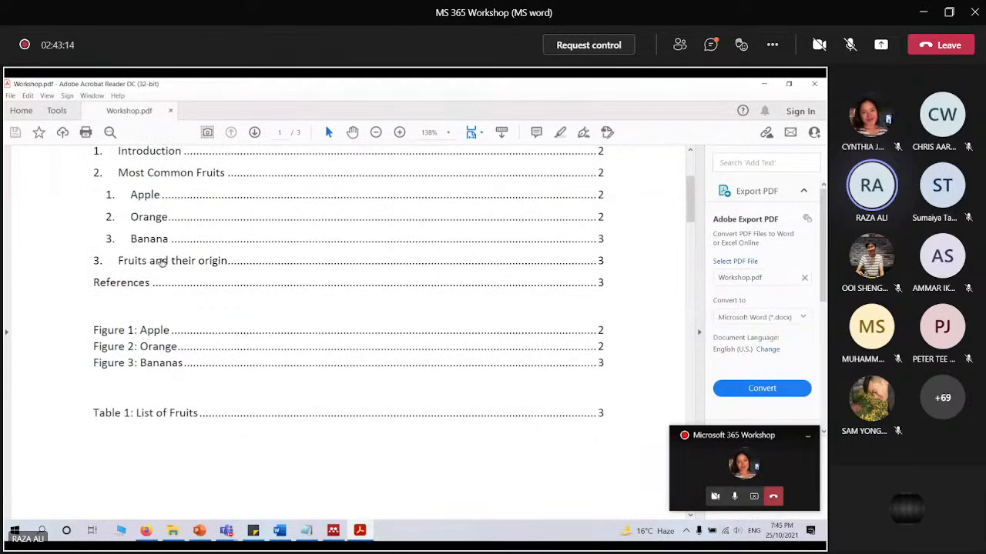
pyautogui.scroll(-1, 161, 262)
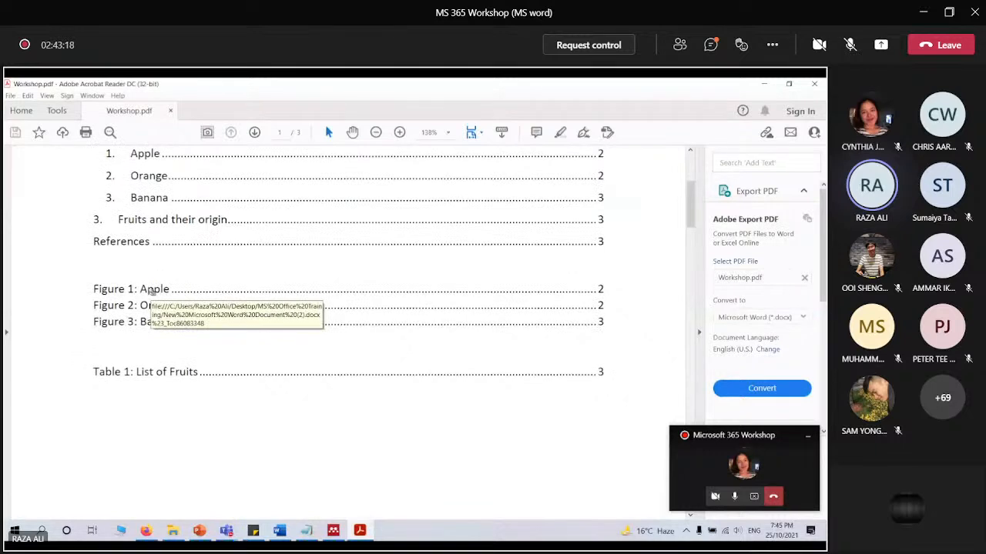
pyautogui.click(152, 291)
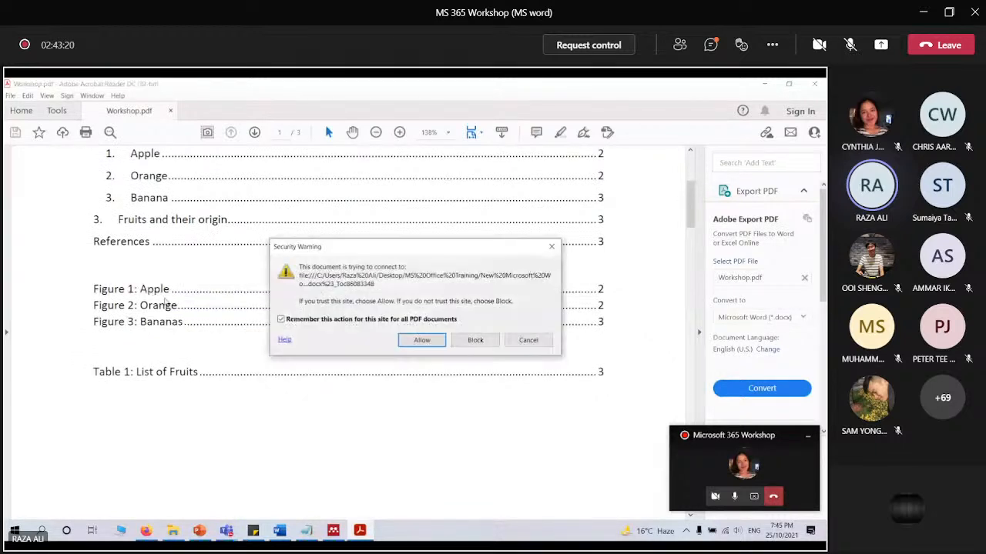
pyautogui.click(435, 342)
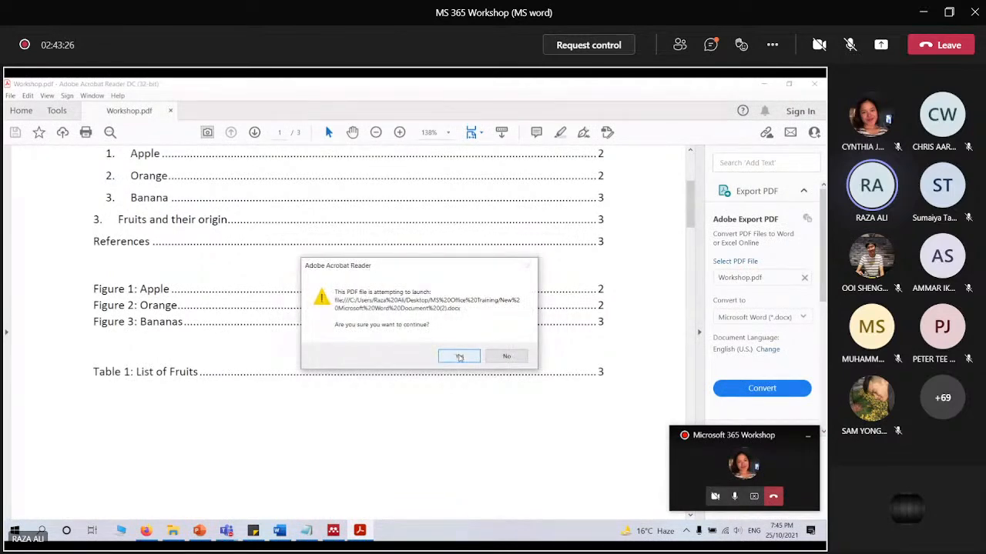
pyautogui.click(459, 357)
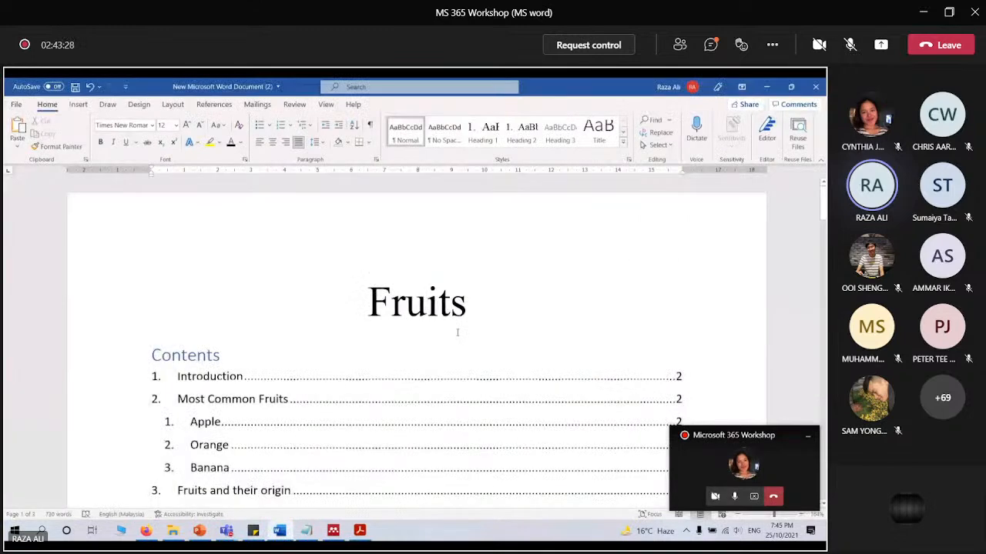
pyautogui.scroll(-5, 458, 333)
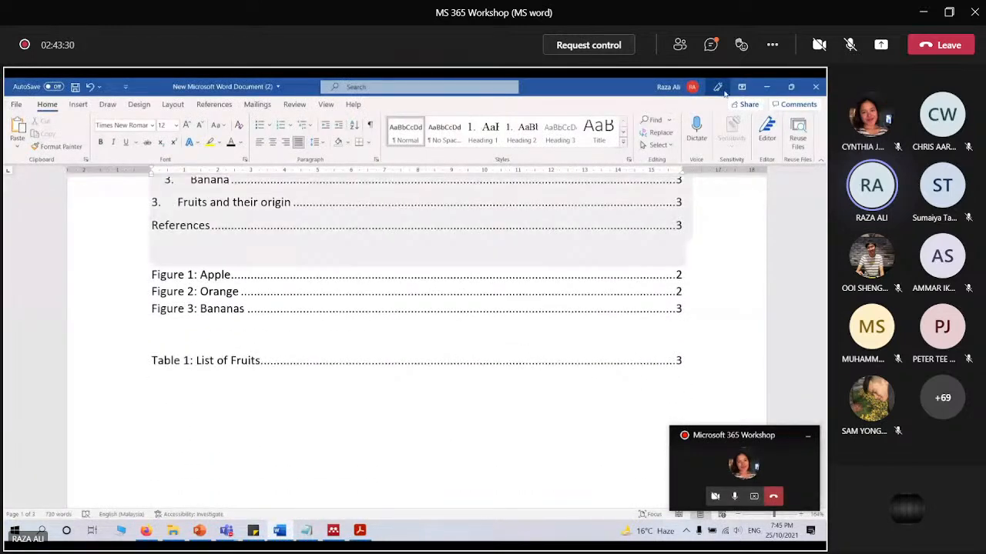
pyautogui.click(767, 87)
# Examine the PDF's pages from the figure list through the Introduction, Apple and Orange sections to the juice equation
pyautogui.scroll(-6, 282, 198)
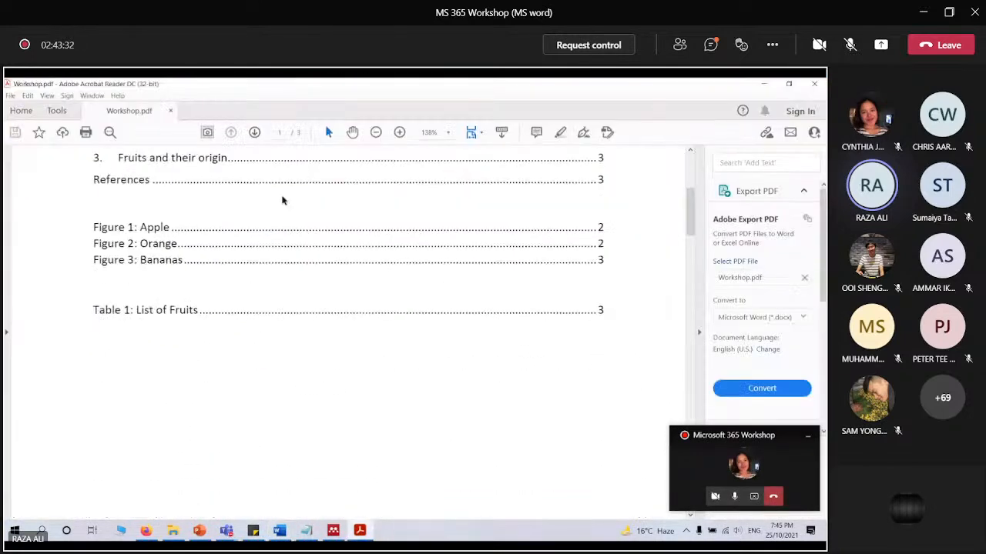
pyautogui.scroll(-3, 283, 201)
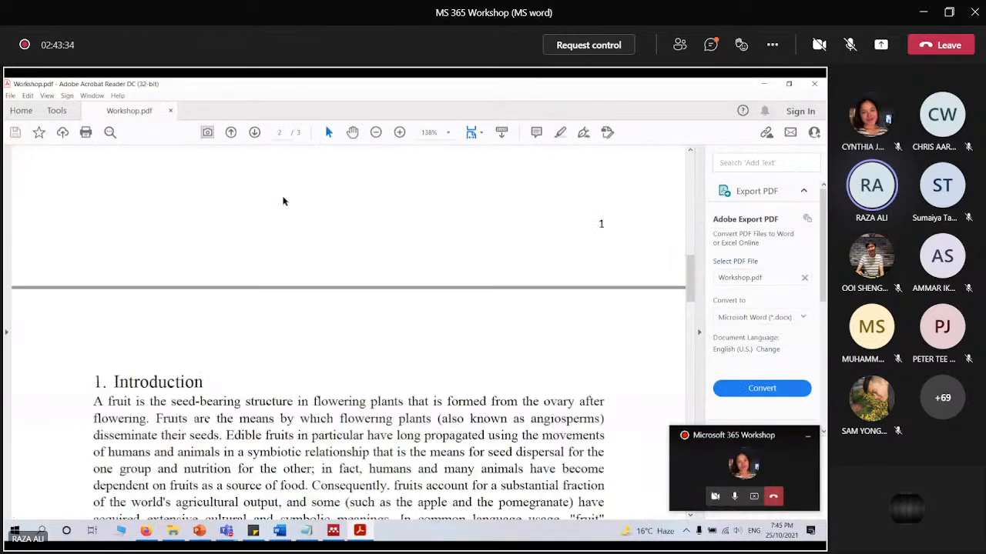
pyautogui.scroll(-5, 282, 201)
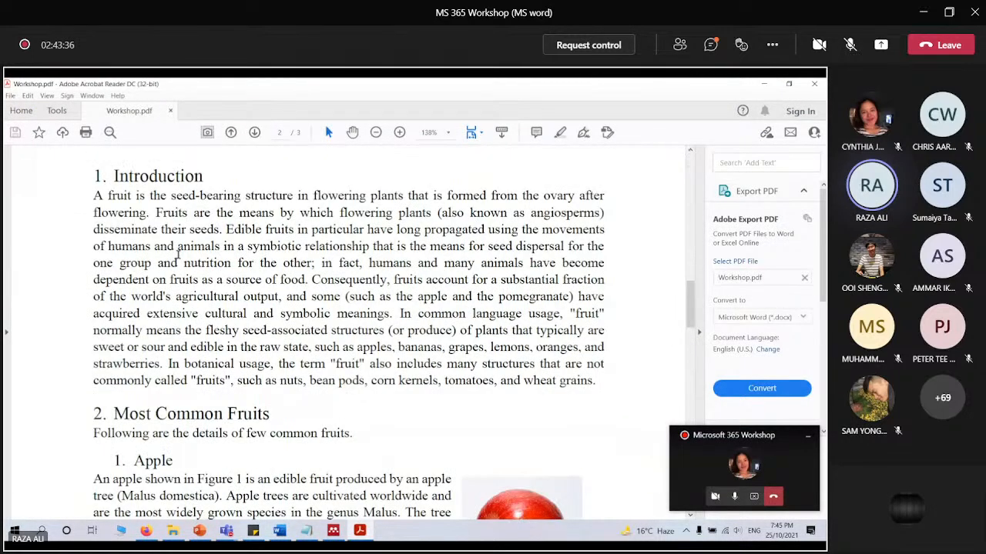
pyautogui.scroll(-5, 178, 255)
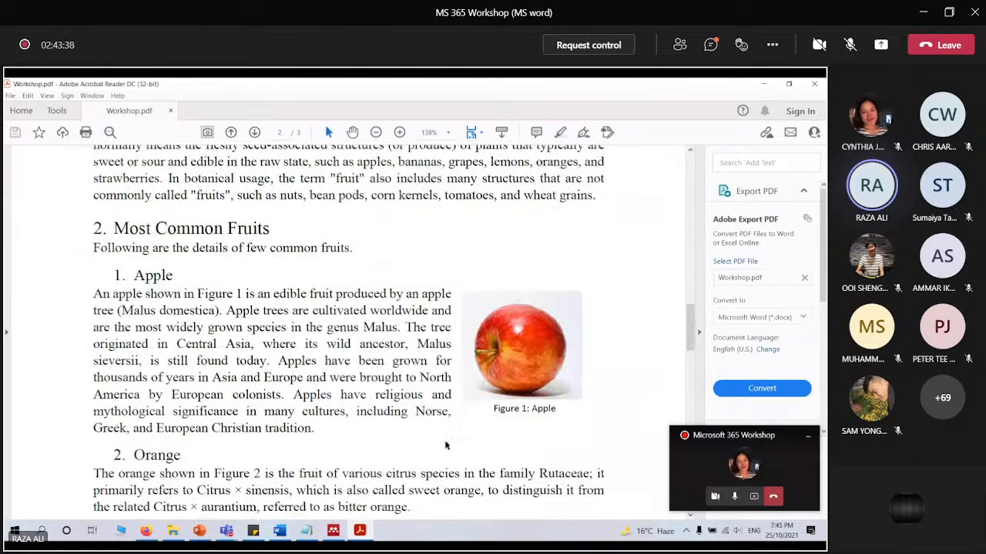
pyautogui.scroll(-5, 206, 294)
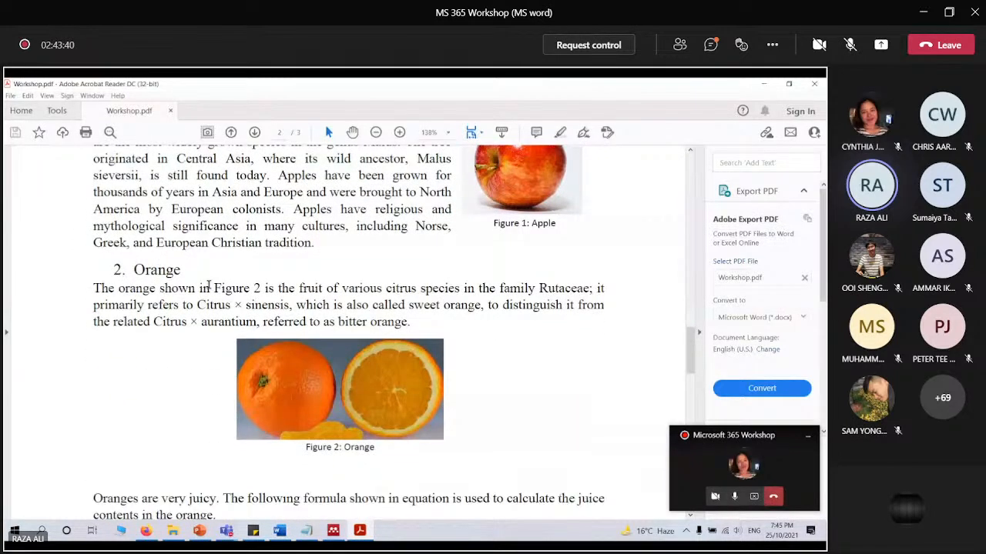
pyautogui.scroll(2, 374, 275)
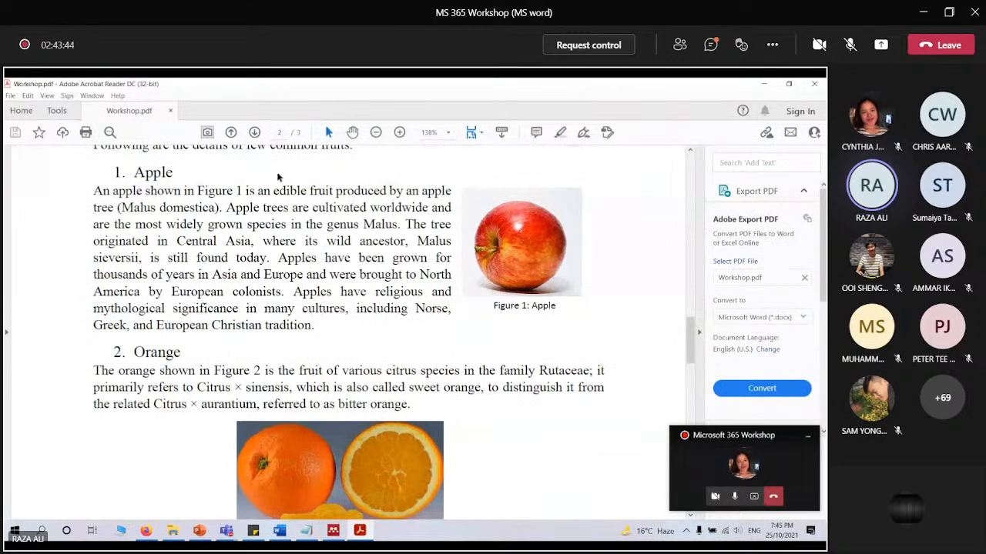
pyautogui.scroll(-4, 233, 198)
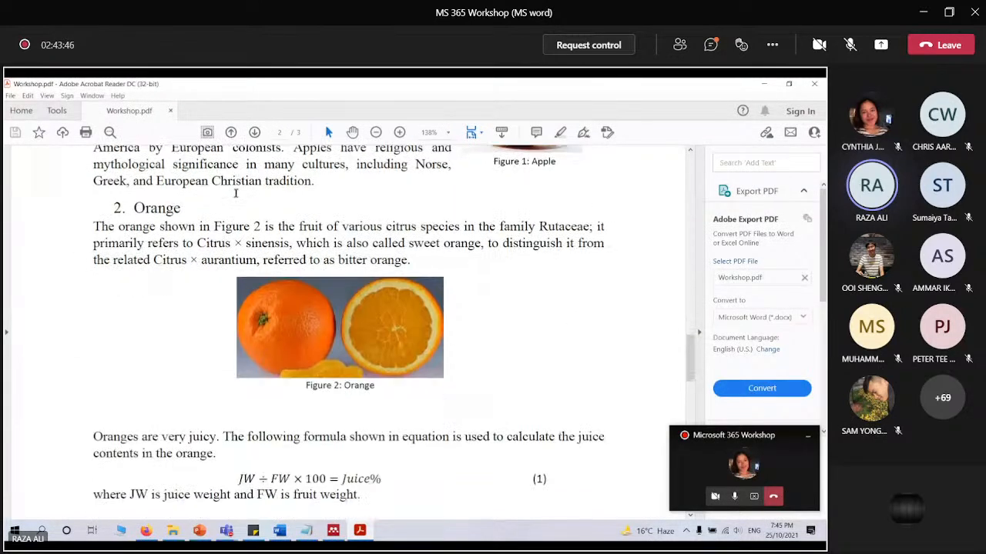
pyautogui.scroll(-5, 367, 423)
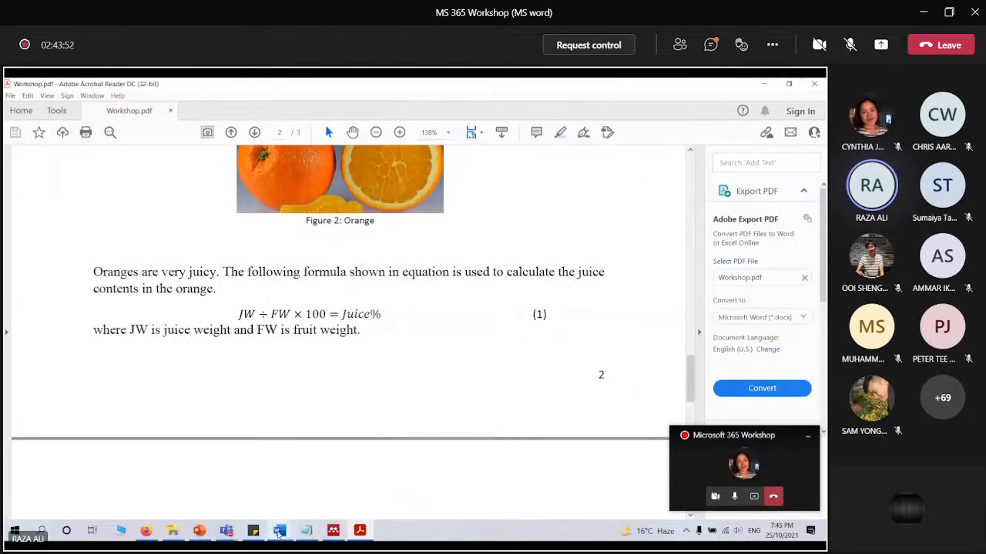
# Switch to the Word report and insert a cross-reference to equation 1 after "equation" in the orange juice sentence
pyautogui.moveTo(279, 529)
pyautogui.click(279, 501)
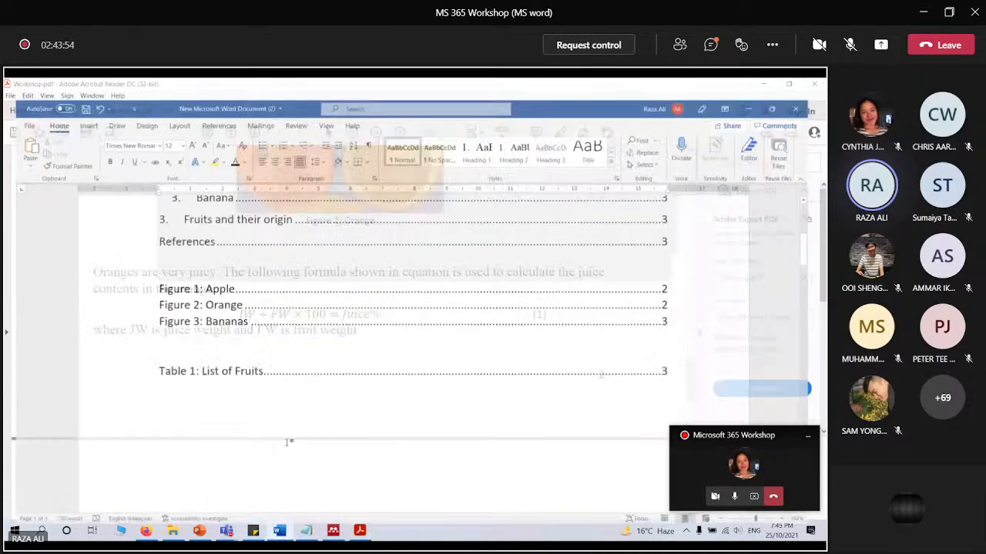
pyautogui.scroll(-5, 314, 342)
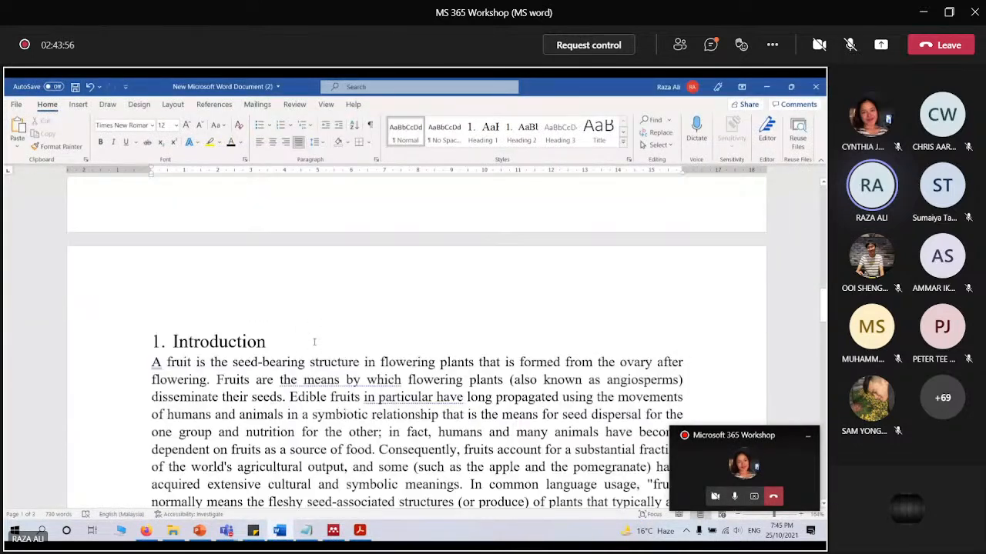
pyautogui.scroll(-3, 315, 342)
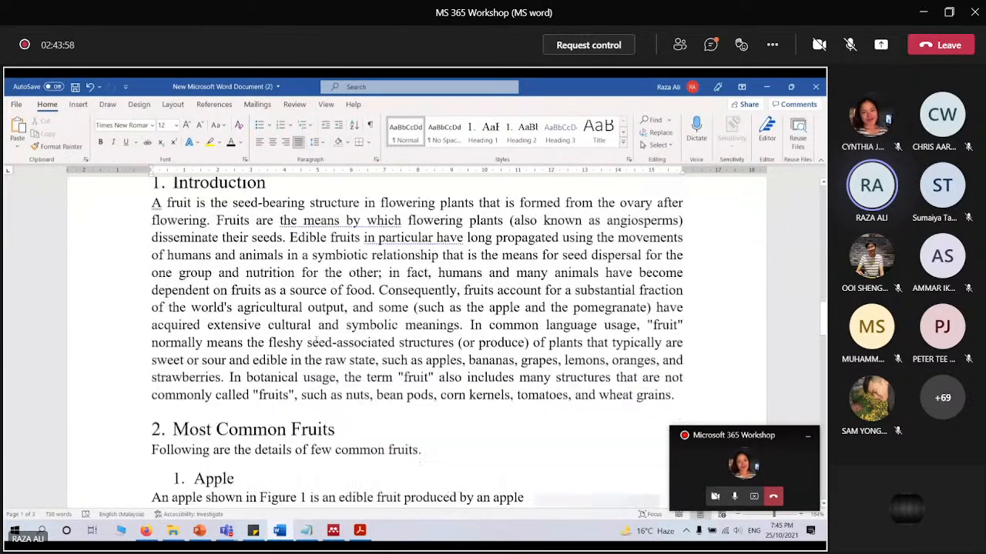
pyautogui.scroll(-15, 316, 339)
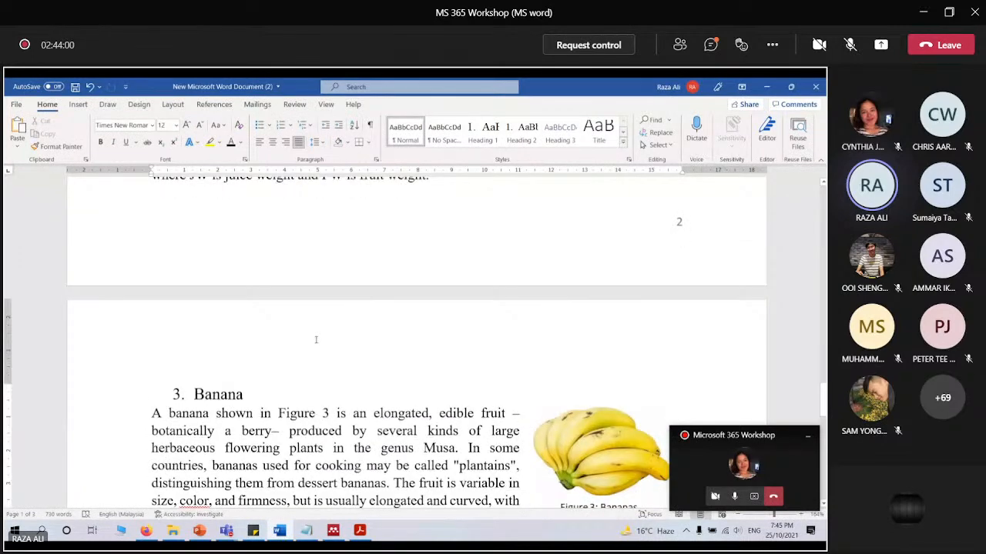
pyautogui.scroll(-10, 316, 339)
pyautogui.scroll(-1, 315, 337)
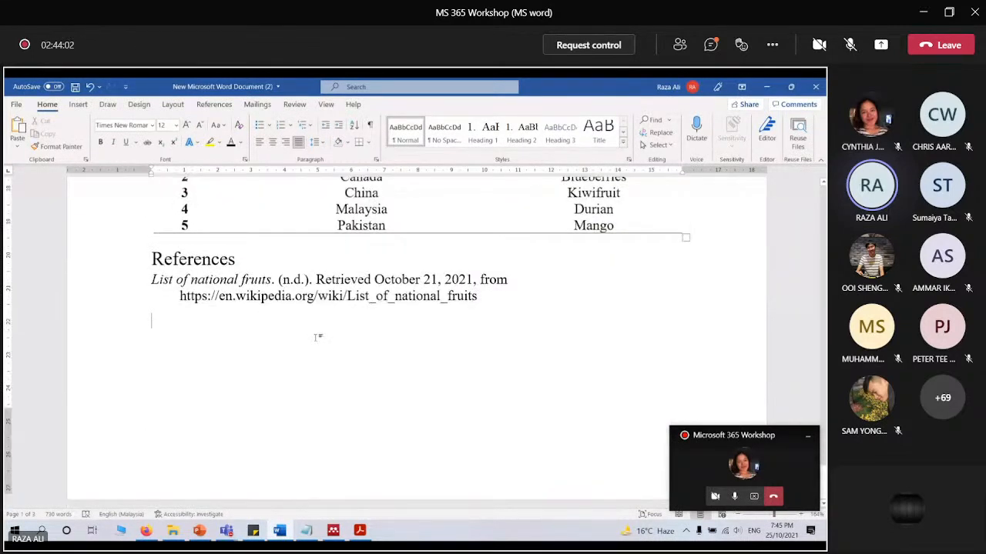
pyautogui.scroll(10, 315, 336)
pyautogui.scroll(1, 316, 337)
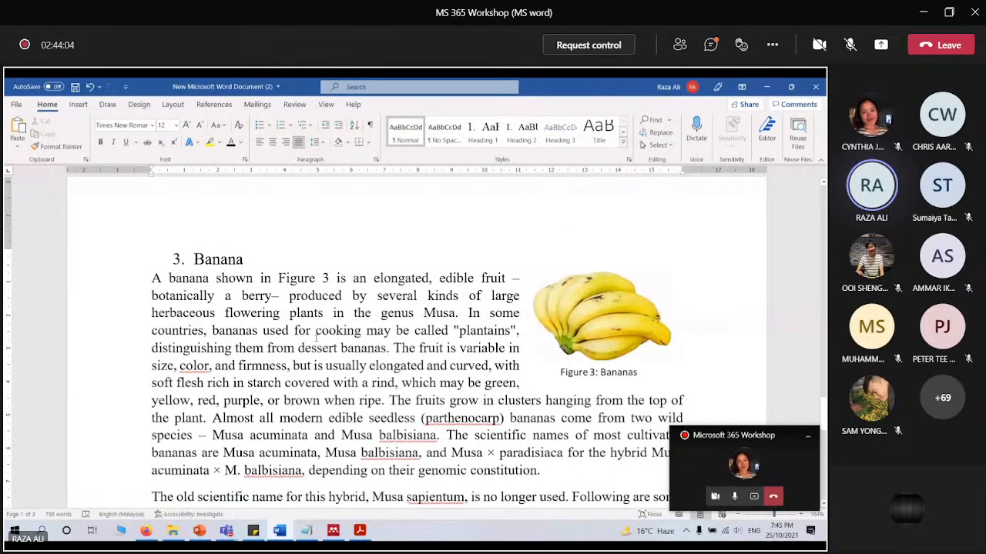
pyautogui.scroll(5, 316, 336)
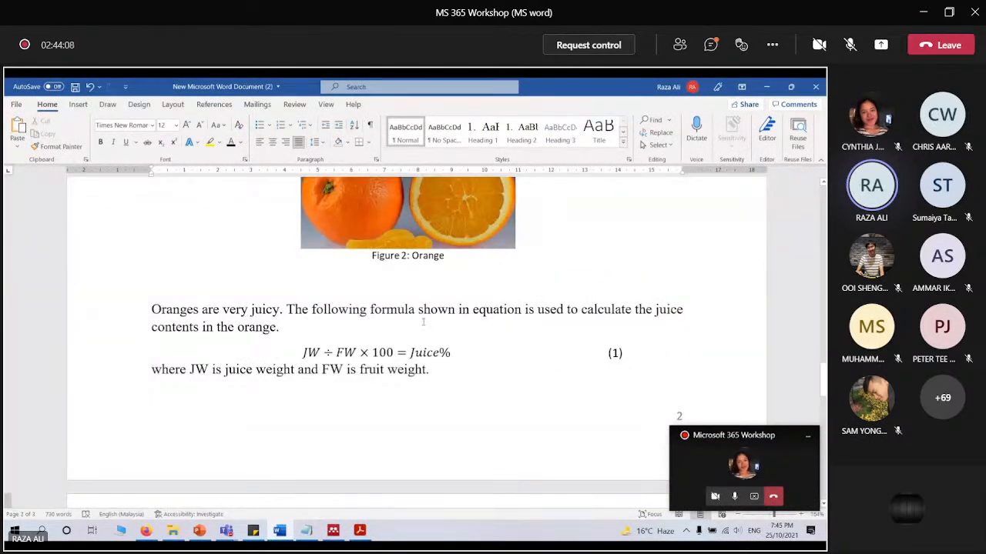
pyautogui.click(523, 309)
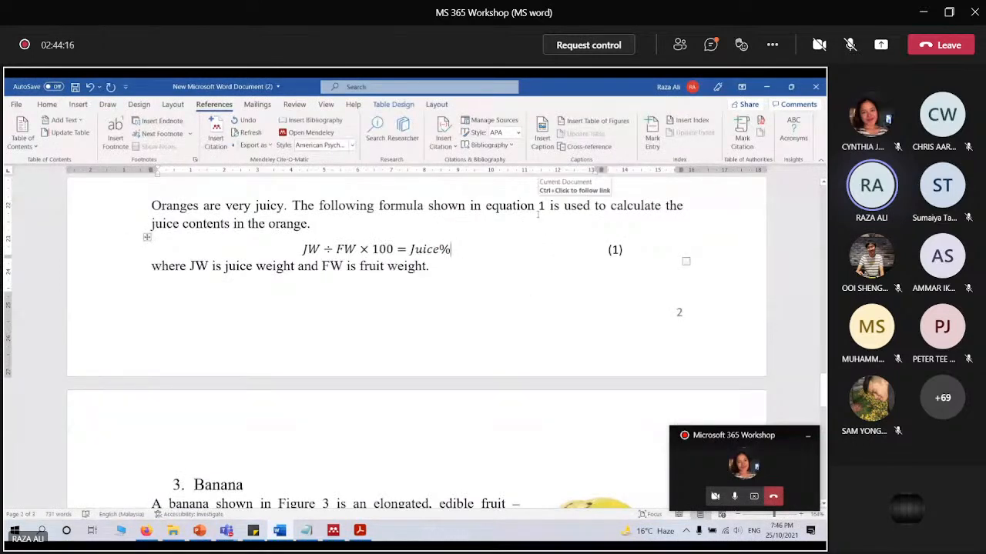
# Insert a label-and-number-only cross-reference to Table 1 after "The following" in the Fruits and their origin section
pyautogui.scroll(-1, 485, 291)
pyautogui.scroll(-5, 485, 291)
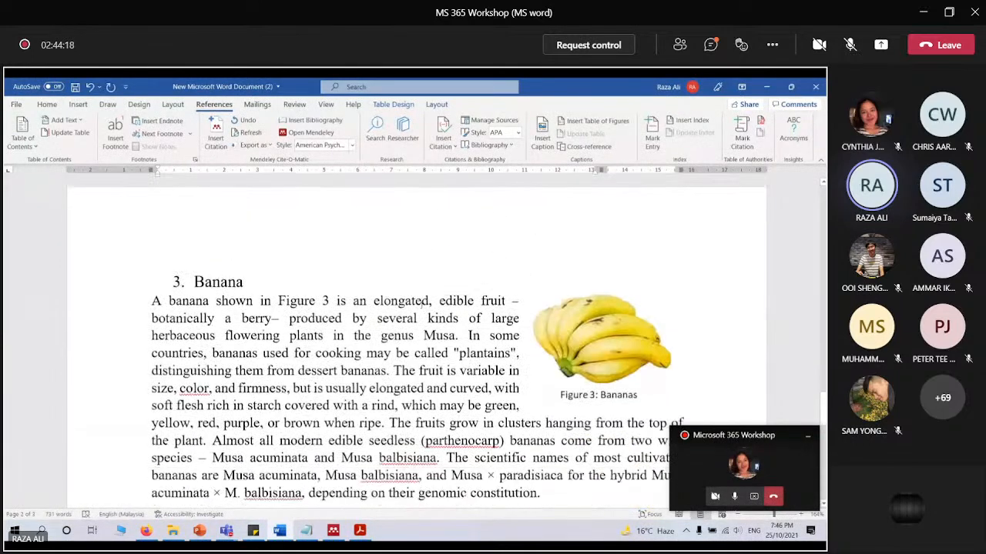
pyautogui.scroll(-10, 424, 300)
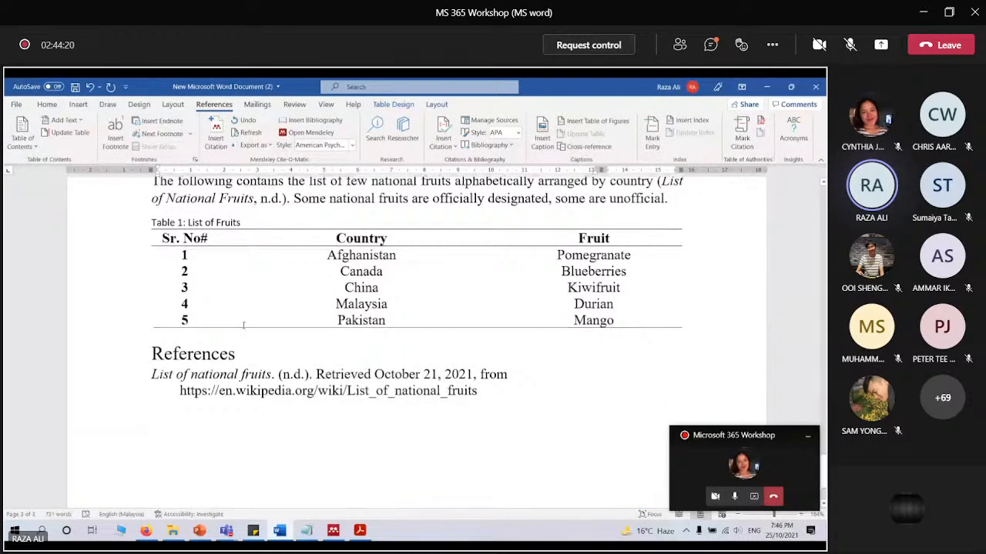
pyautogui.scroll(1, 243, 325)
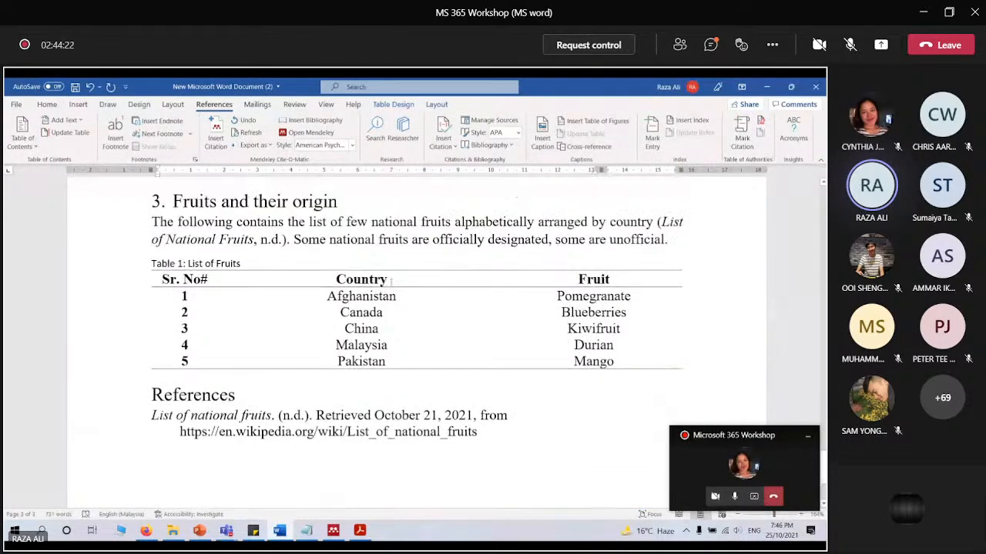
pyautogui.click(235, 222)
pyautogui.click(588, 146)
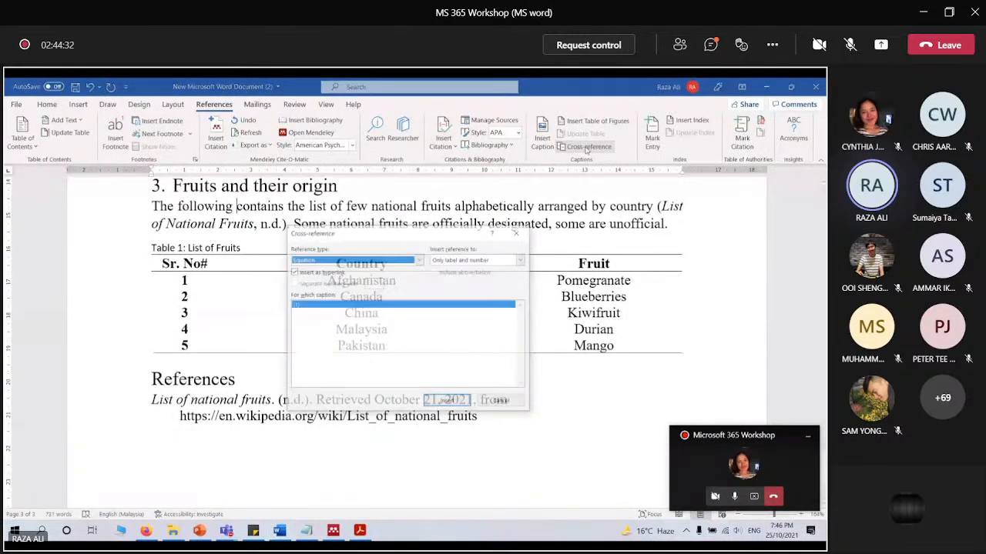
pyautogui.click(339, 259)
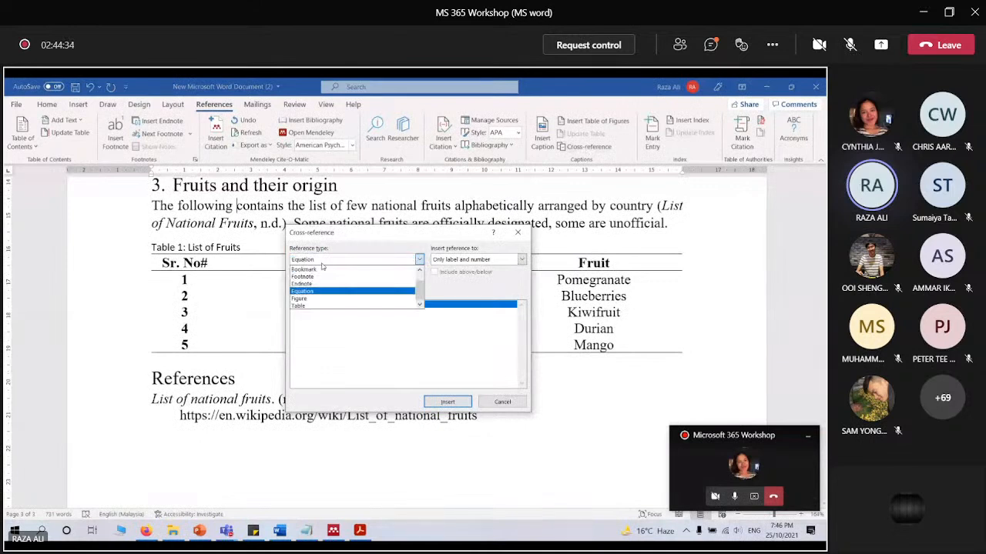
pyautogui.click(346, 306)
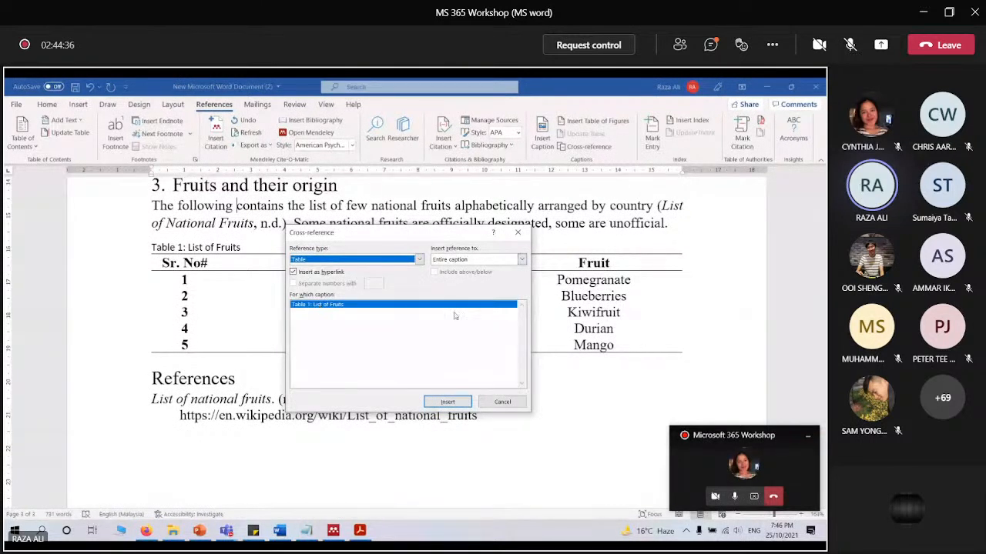
pyautogui.click(476, 260)
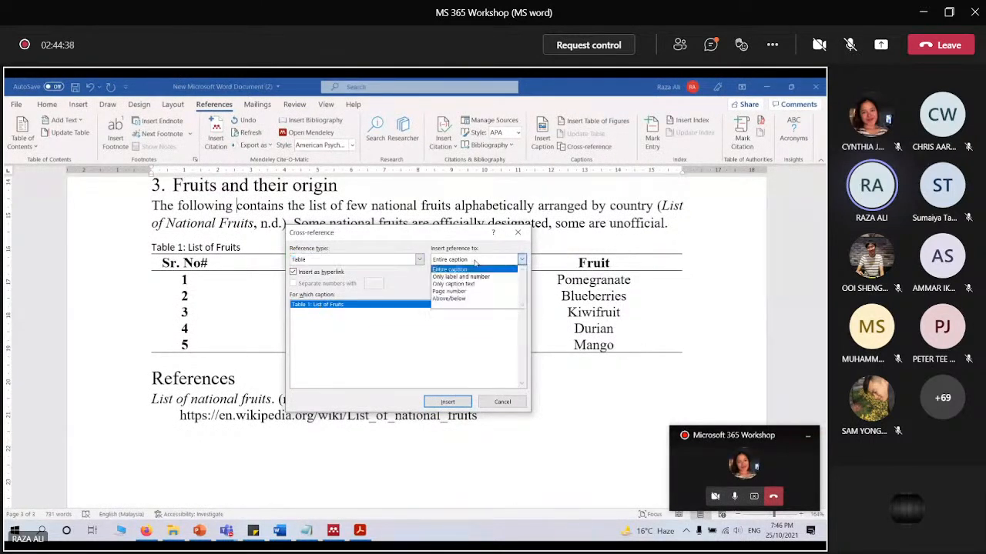
pyautogui.click(471, 277)
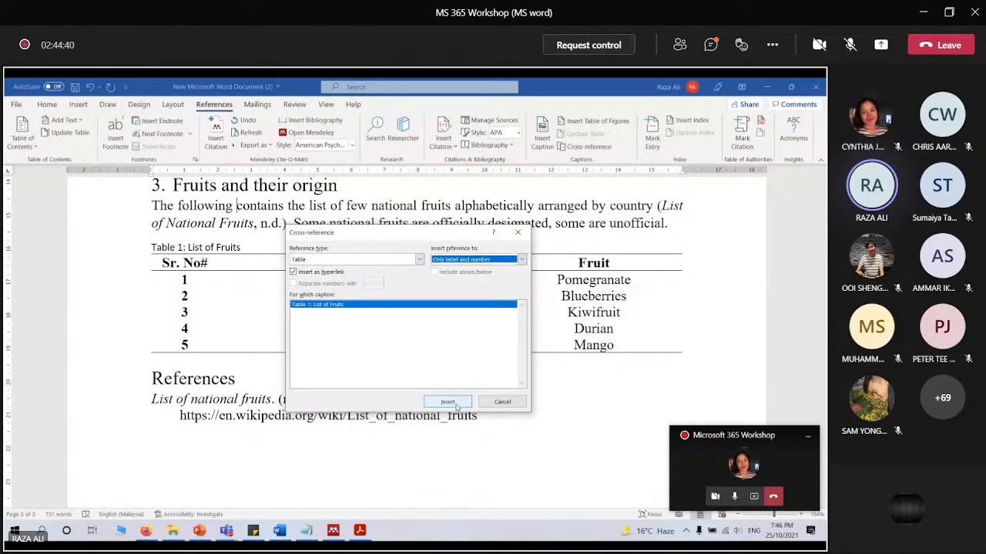
pyautogui.click(453, 403)
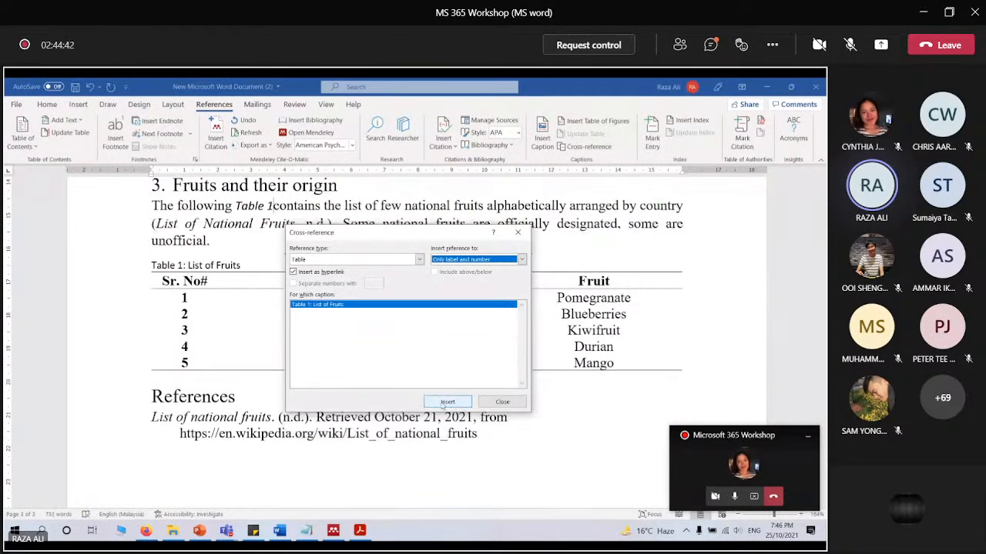
pyautogui.click(497, 402)
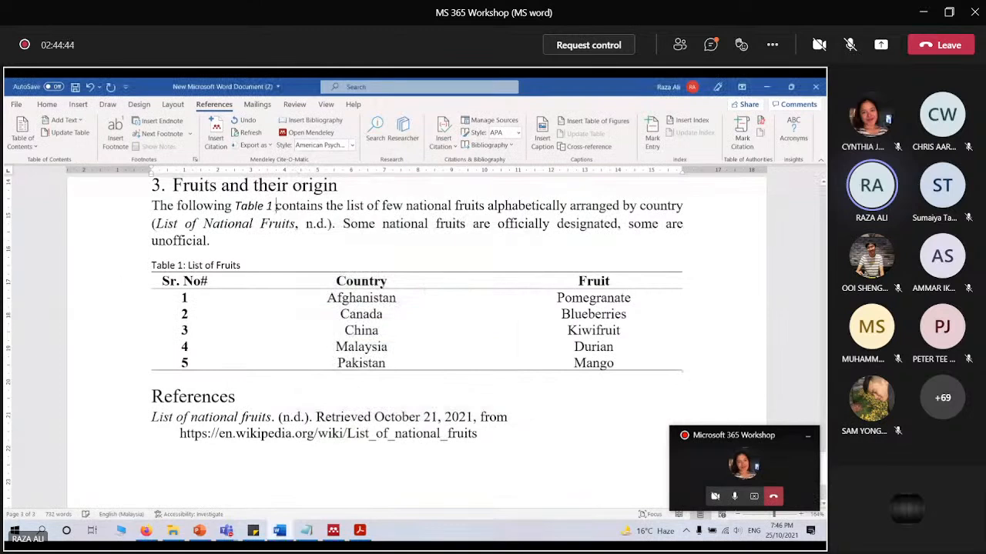
# Copy the body text formatting from the word "contains" onto the Table 1 cross-reference with Format Painter
pyautogui.moveTo(294, 207); pyautogui.dragTo(325, 207)
pyautogui.click(47, 104)
pyautogui.click(58, 146)
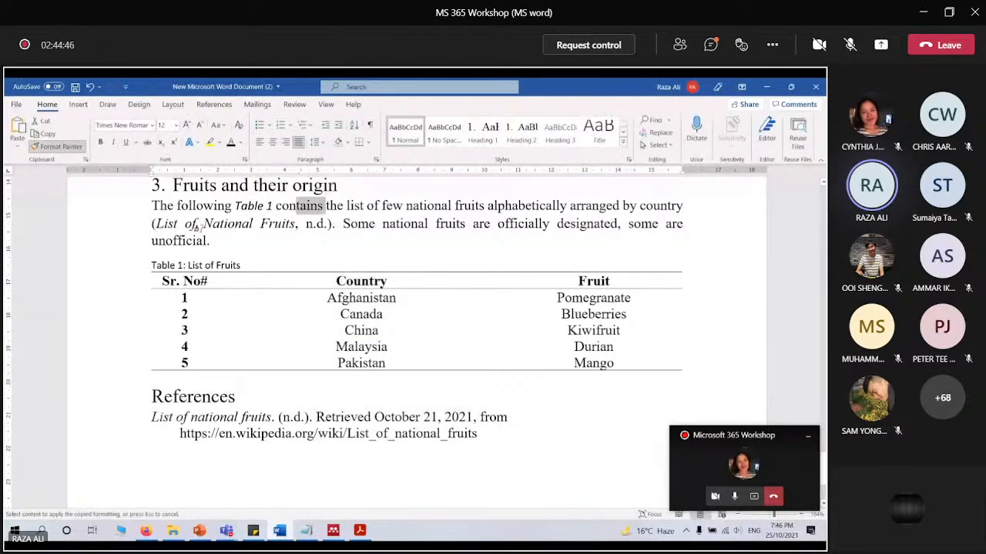
pyautogui.moveTo(219, 206); pyautogui.dragTo(269, 207)
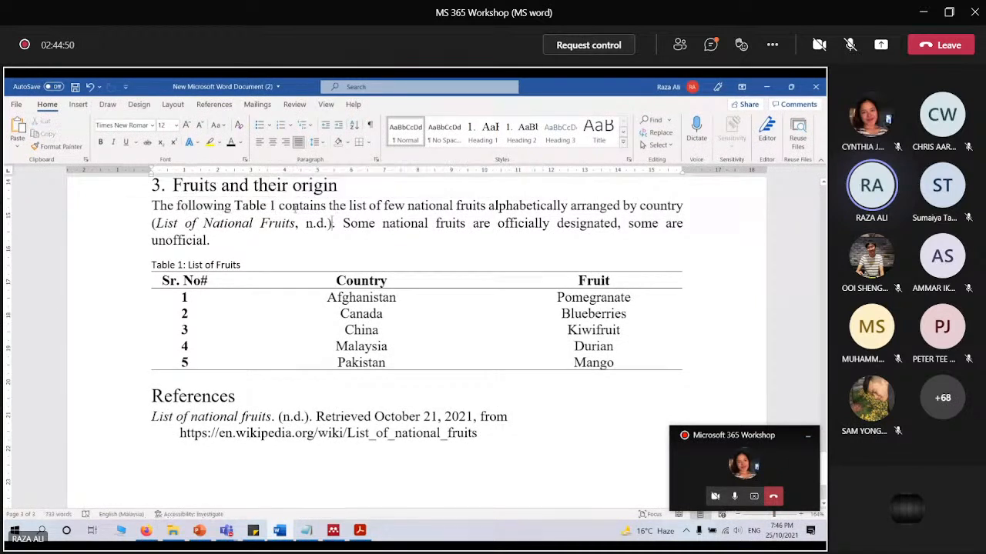
pyautogui.click(332, 223)
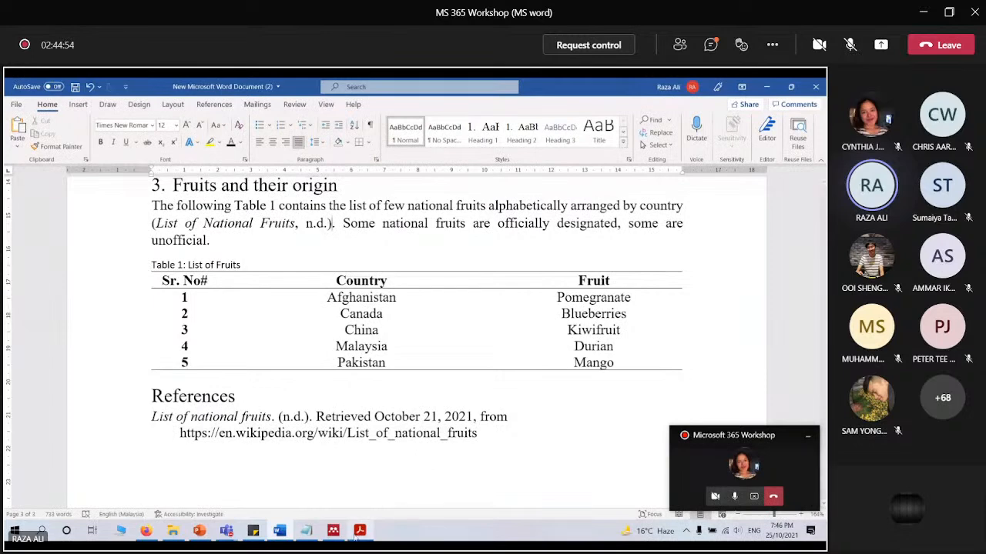
# Close the old PDF and save the report as a PDF named New Microsoft Word Document (2) in the MS Office Training folder
pyautogui.moveTo(362, 534)
pyautogui.click(396, 451)
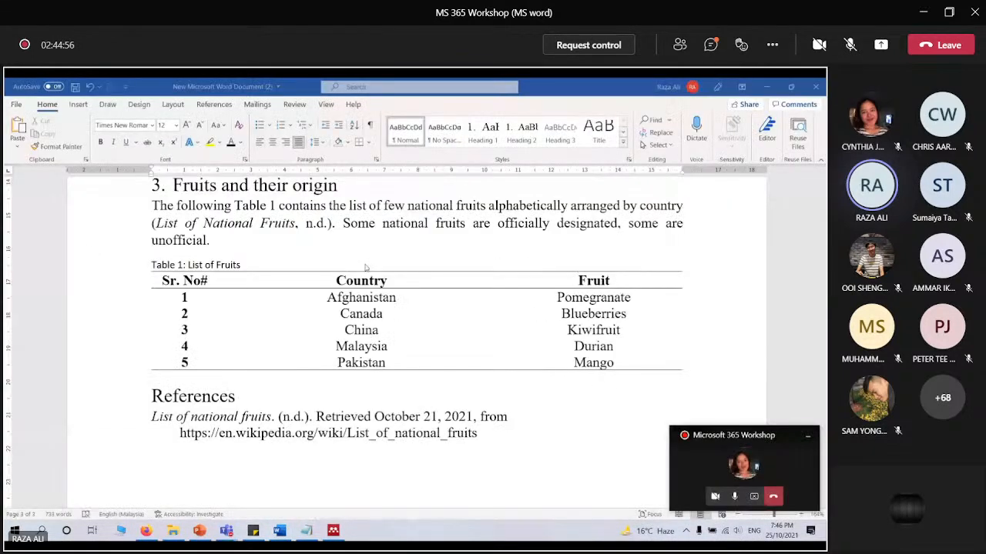
pyautogui.click(18, 104)
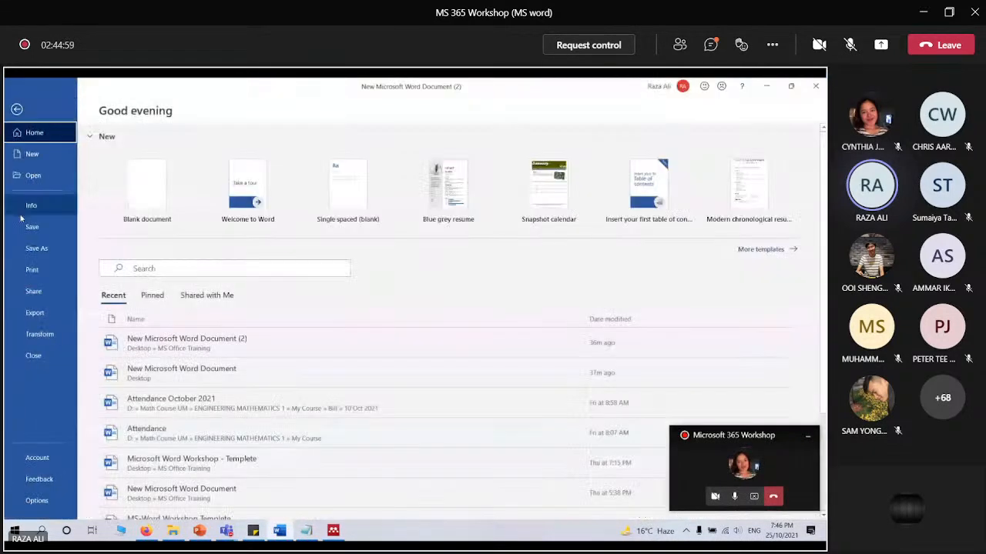
pyautogui.click(35, 248)
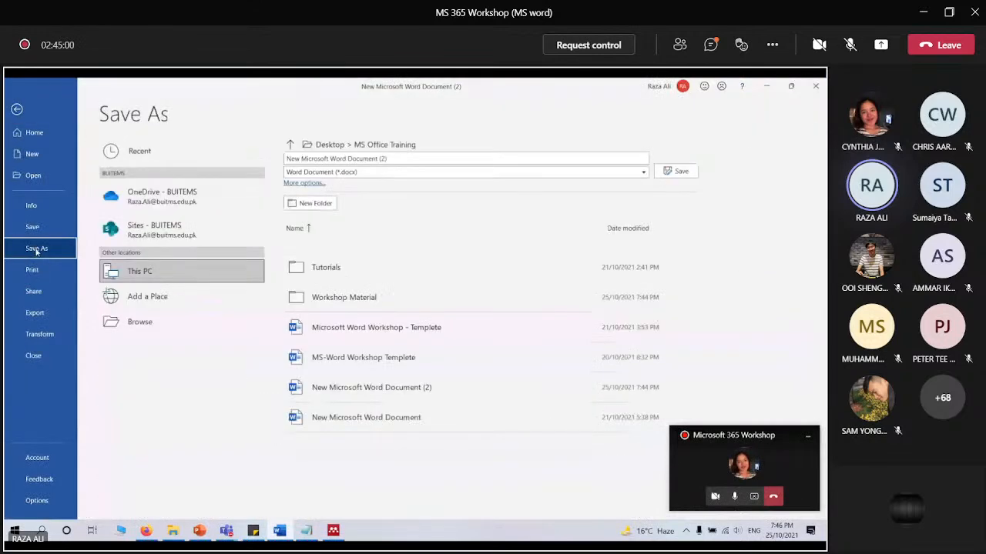
pyautogui.click(138, 323)
pyautogui.click(138, 272)
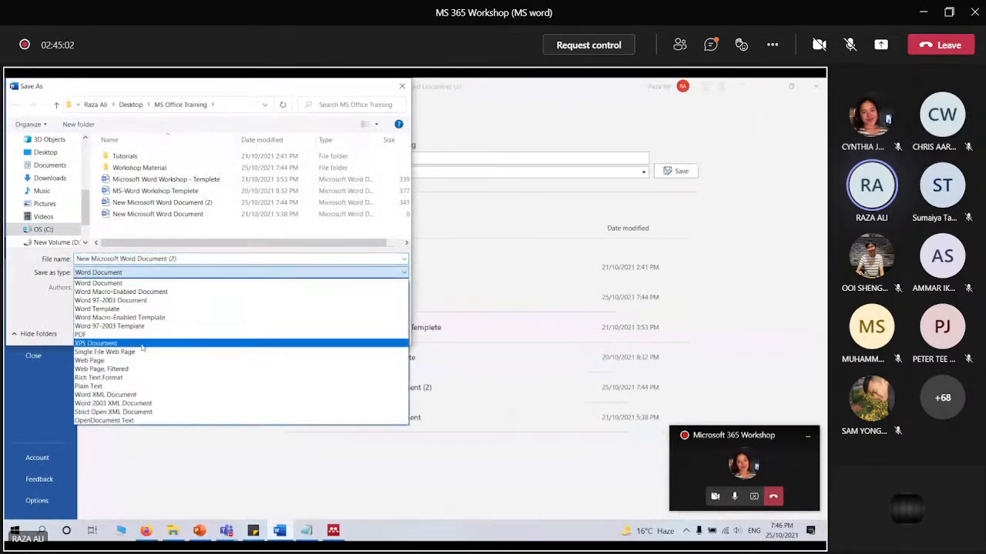
pyautogui.click(141, 337)
pyautogui.click(331, 359)
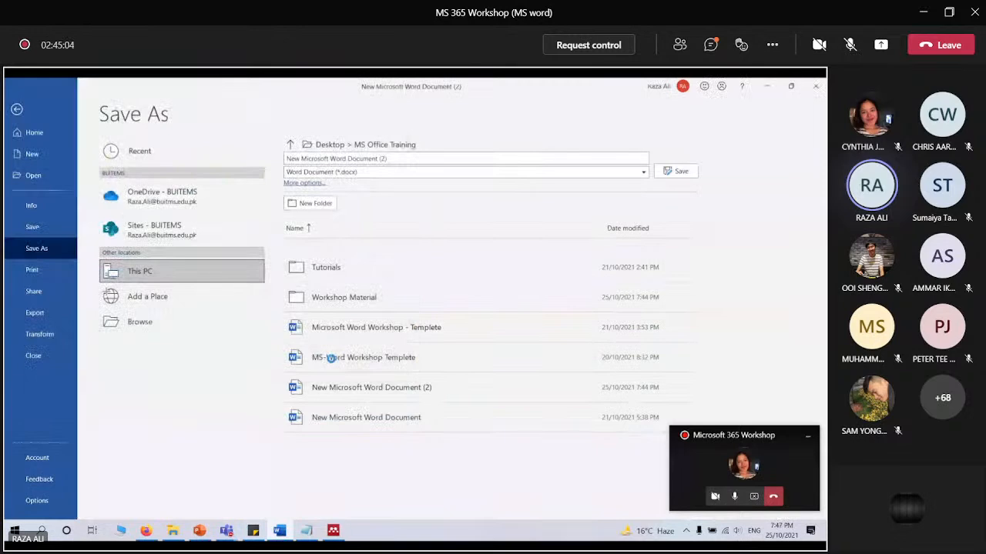
# Examine the new PDF from its contents through the equation and Table 1 references to the References section, and return towards the first page
pyautogui.scroll(-5, 337, 332)
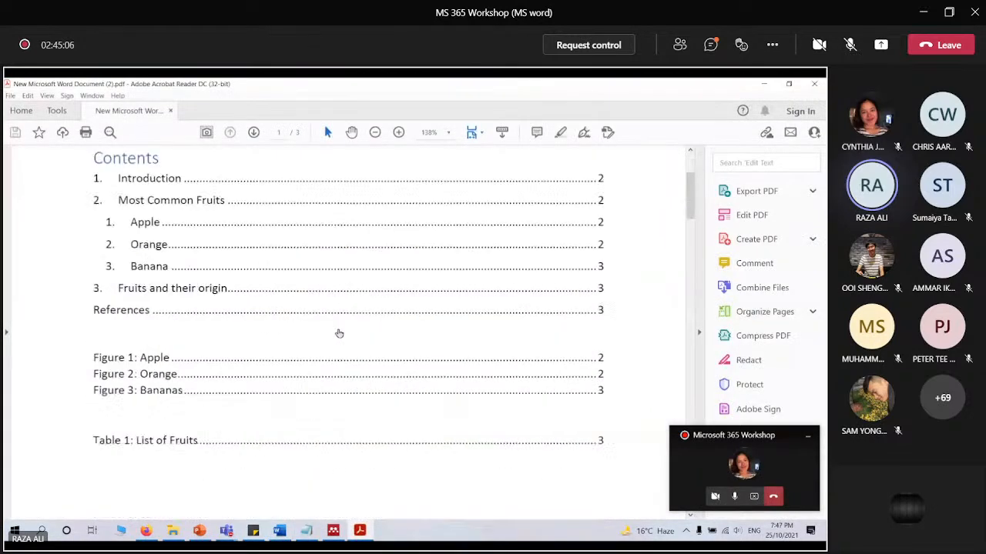
pyautogui.scroll(-6, 340, 333)
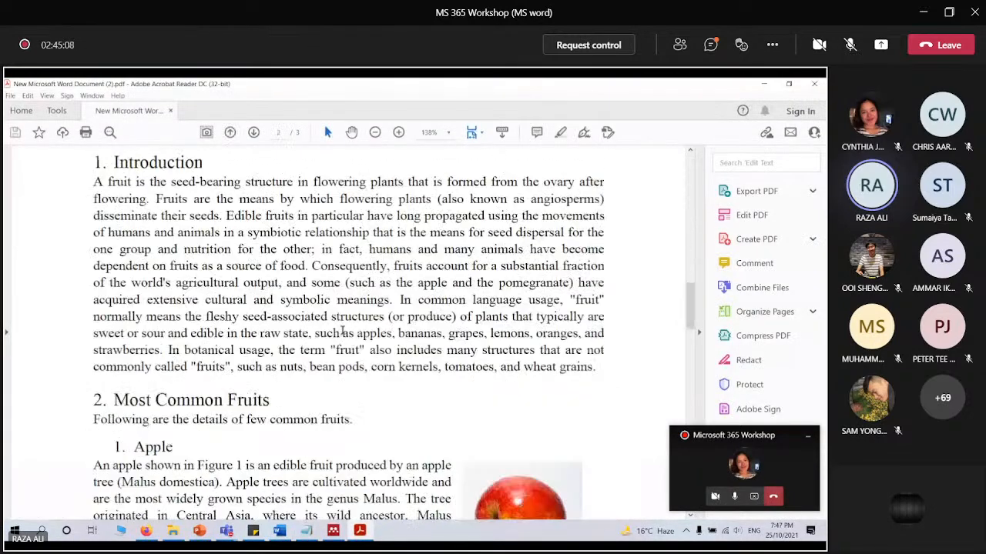
pyautogui.scroll(-10, 343, 332)
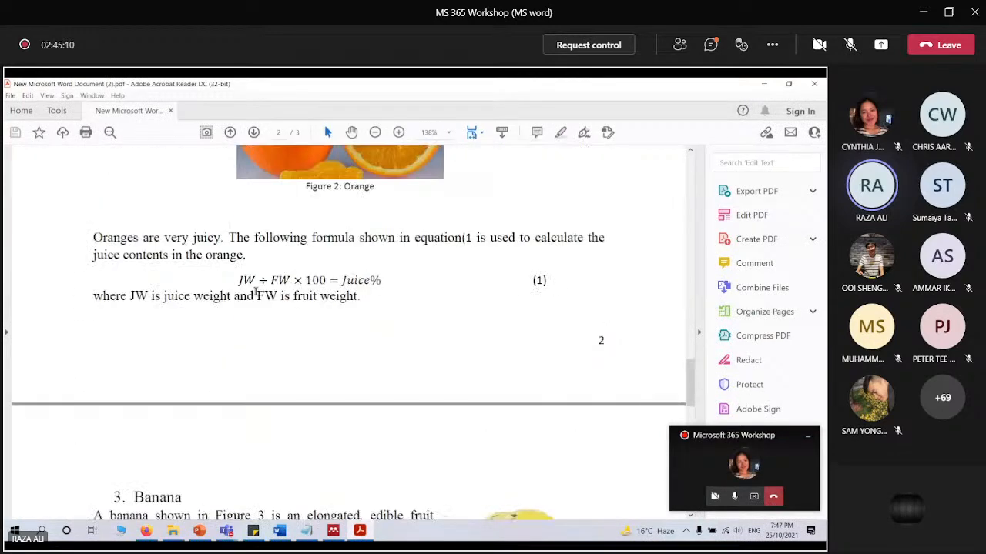
pyautogui.scroll(-10, 315, 233)
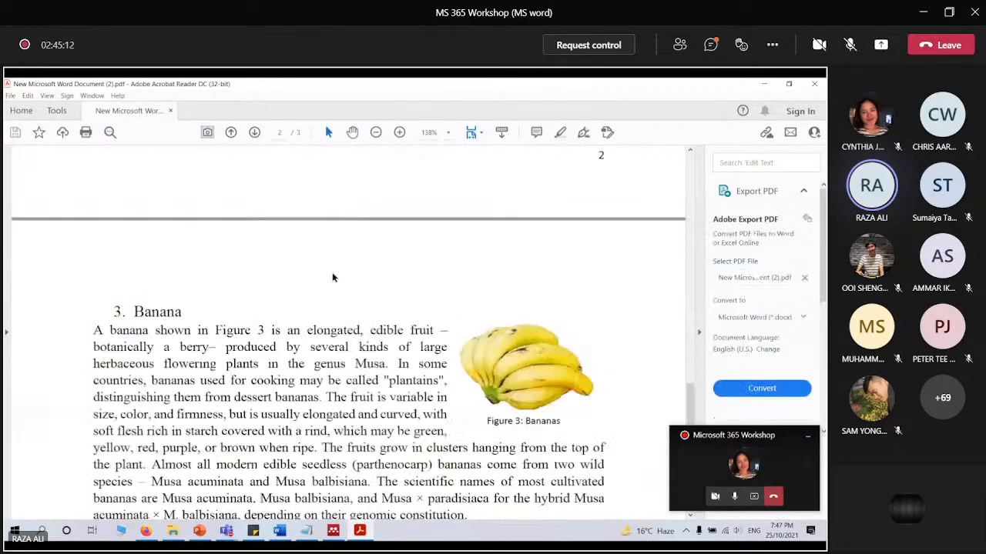
pyautogui.scroll(-2, 308, 271)
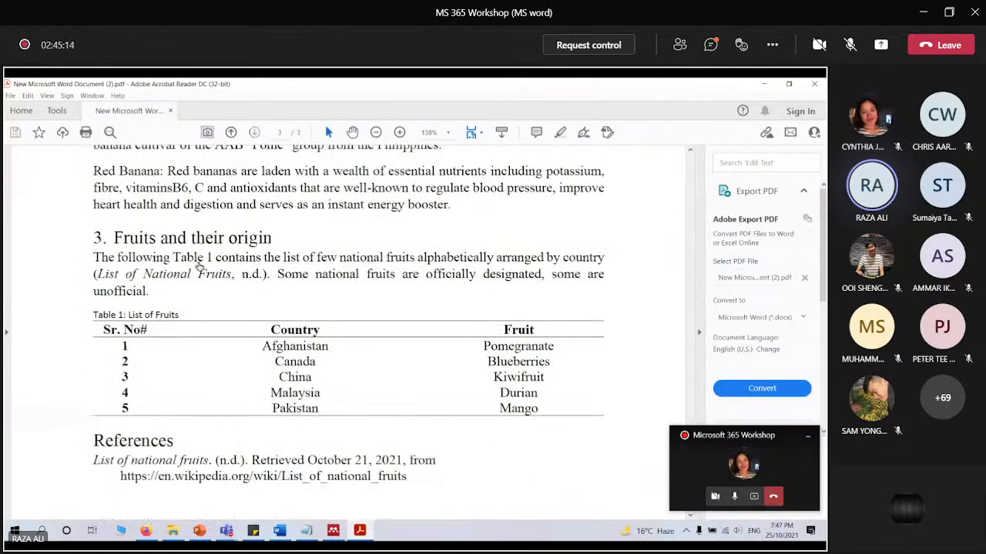
pyautogui.scroll(-3, 388, 296)
pyautogui.scroll(4, 388, 296)
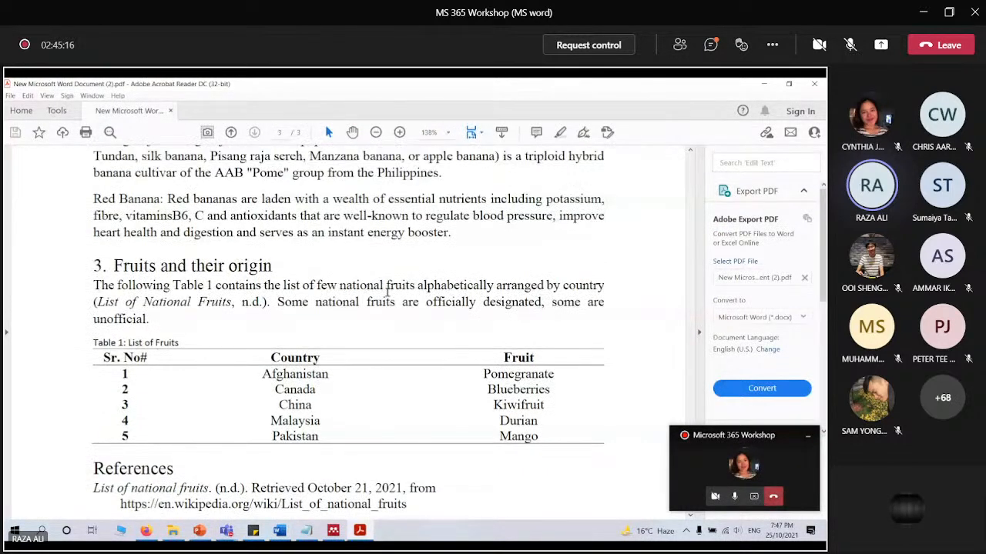
pyautogui.scroll(3, 388, 293)
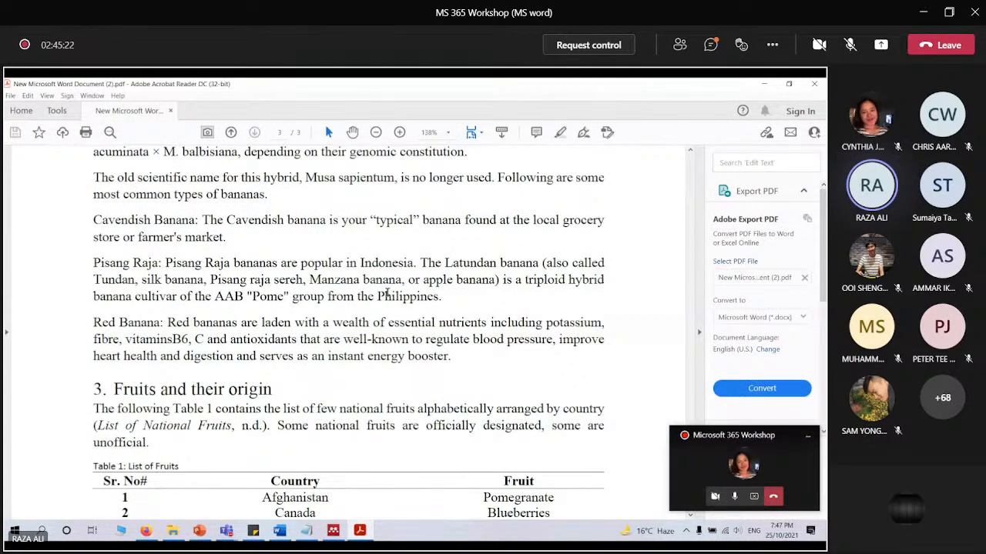
pyautogui.scroll(15, 386, 294)
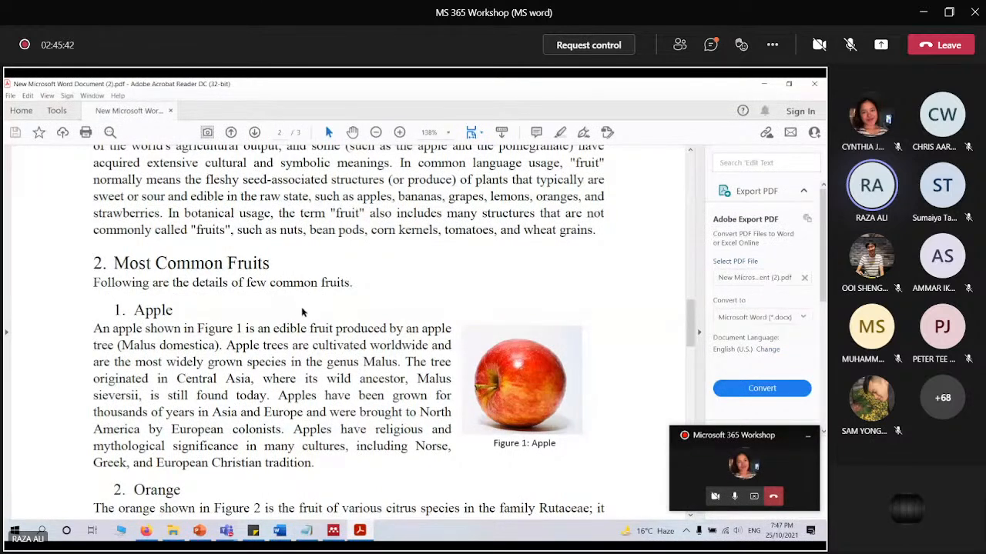
pyautogui.scroll(10, 303, 311)
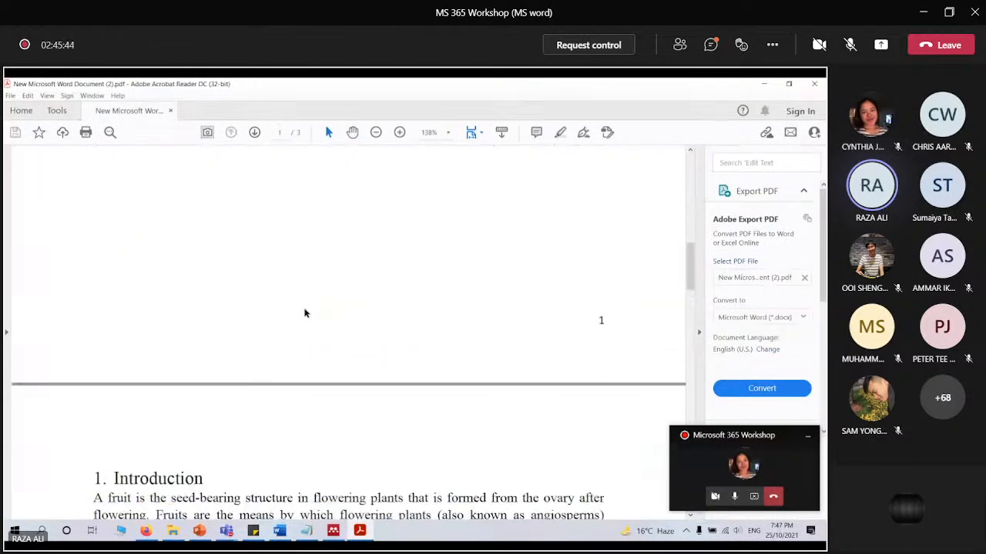
# Minimize the PDF reader window showing the exported report
pyautogui.click(759, 86)
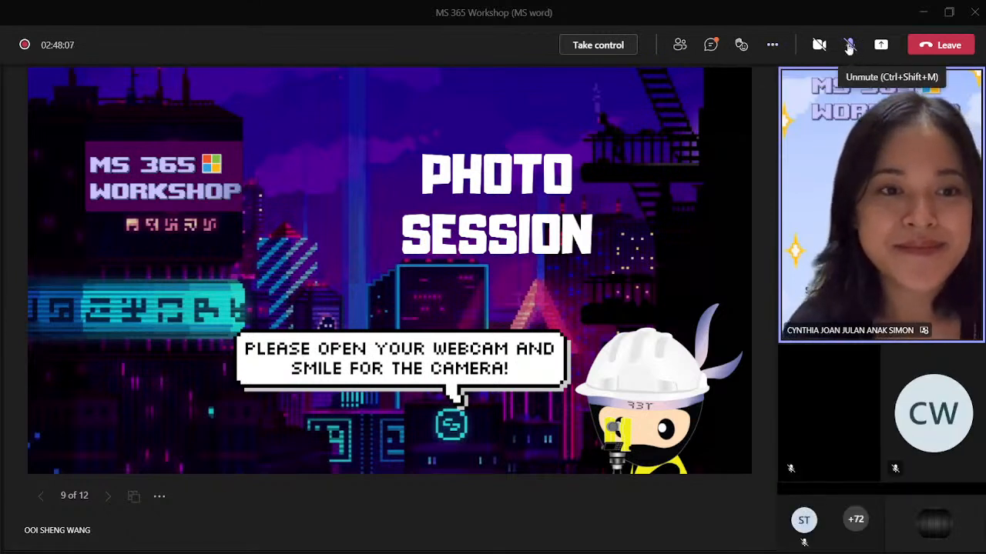
# Switch to the Teams meeting, try to show the large gallery, and unmute the microphone for speaking before muting it again
pyautogui.click(849, 47)
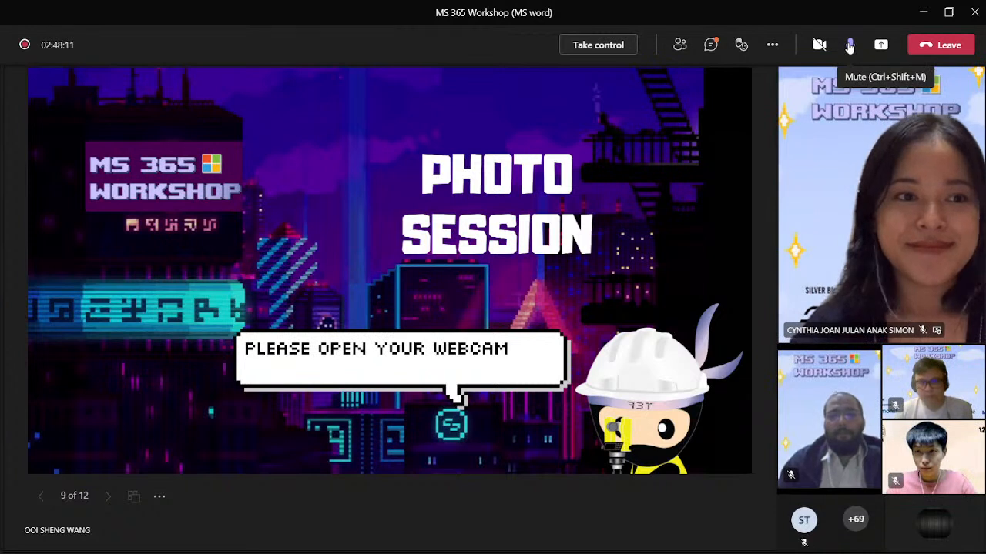
pyautogui.click(773, 44)
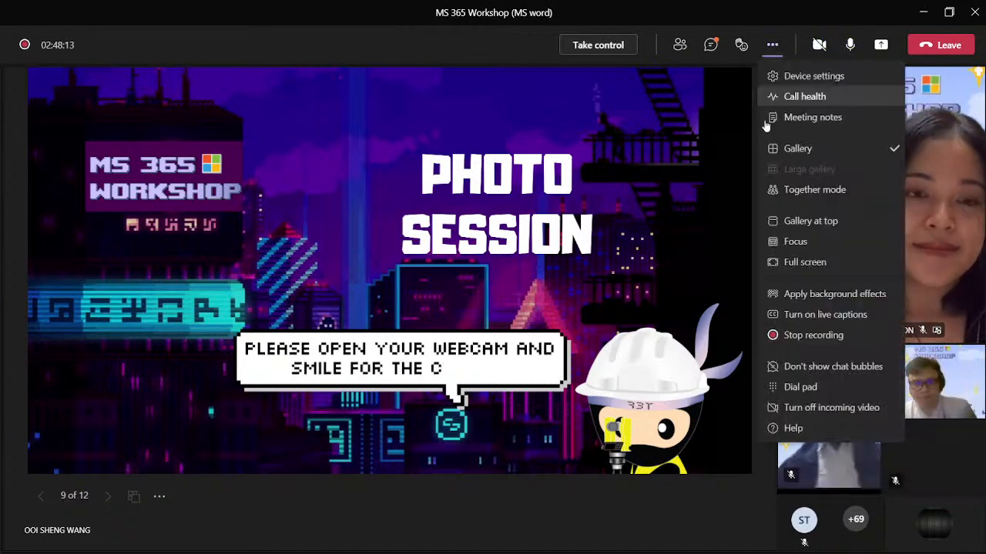
pyautogui.click(825, 174)
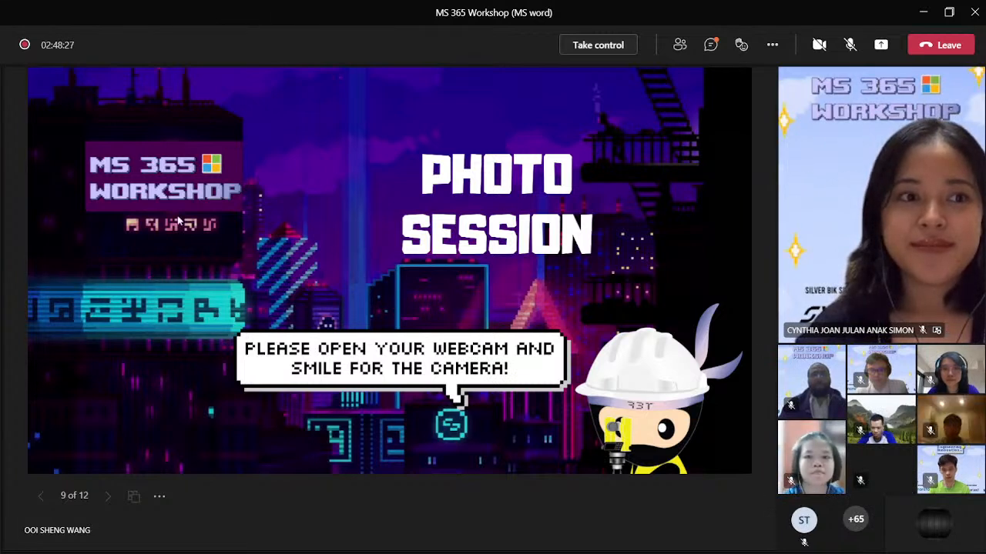
pyautogui.click(850, 47)
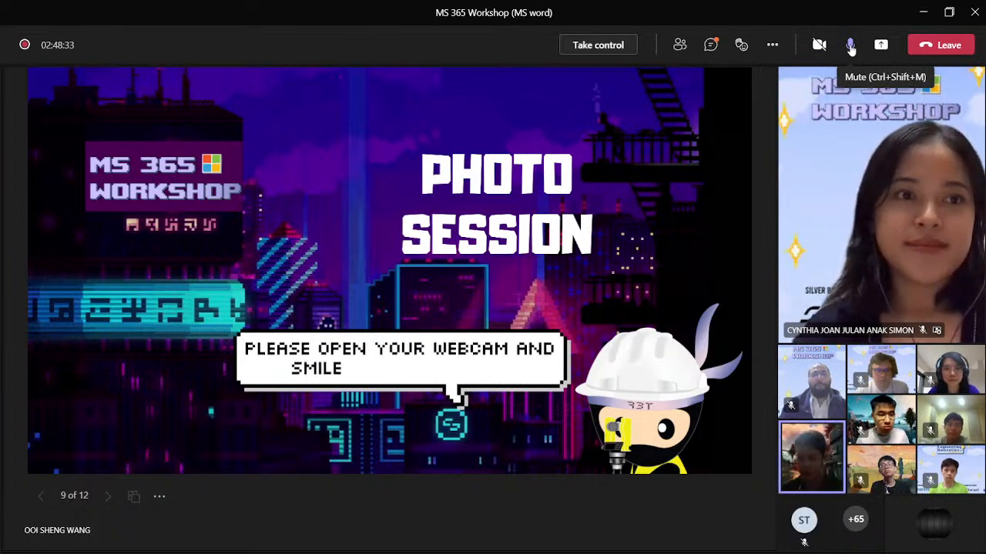
pyautogui.click(850, 46)
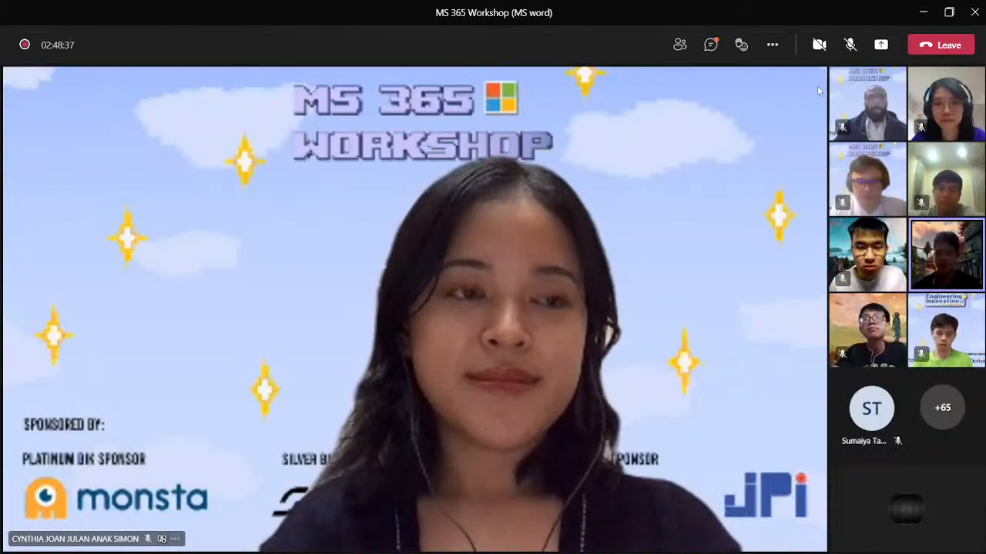
# Try Together mode for the meeting layout, replace it with Large gallery, and mute the microphone
pyautogui.click(772, 45)
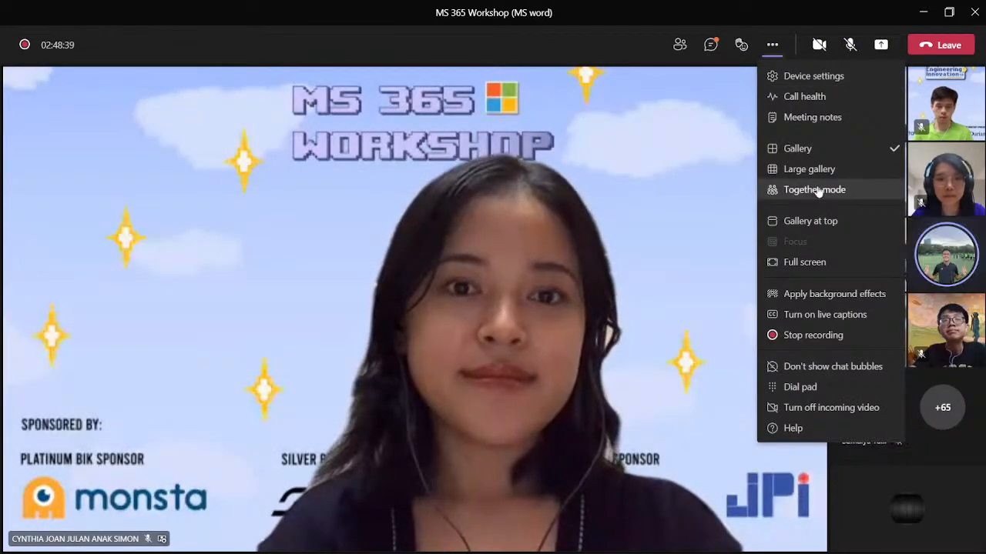
pyautogui.click(818, 190)
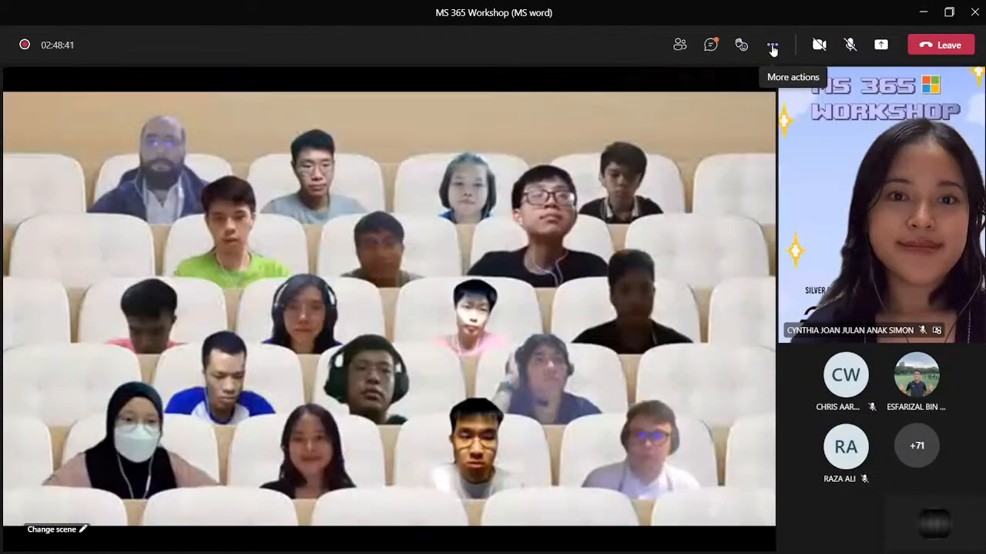
pyautogui.click(772, 45)
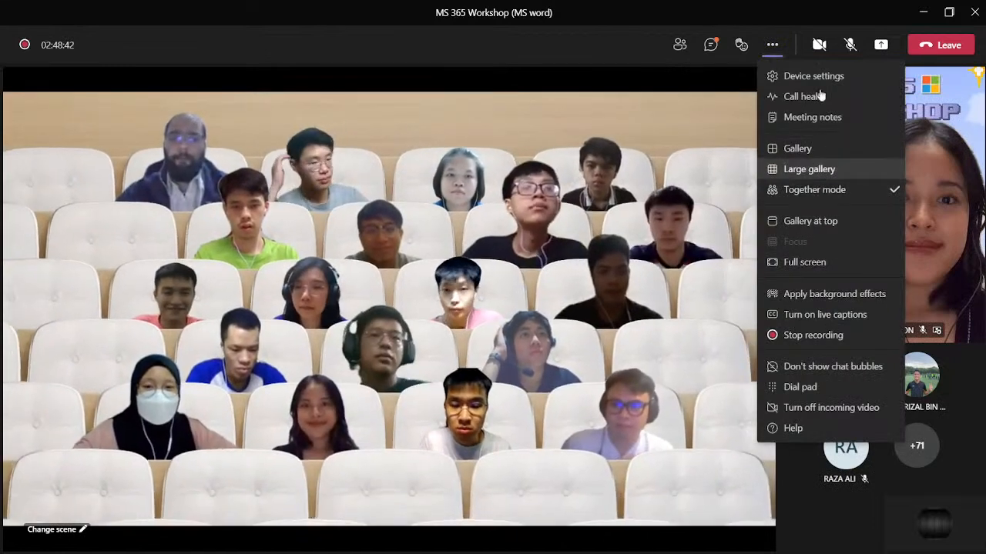
pyautogui.click(809, 169)
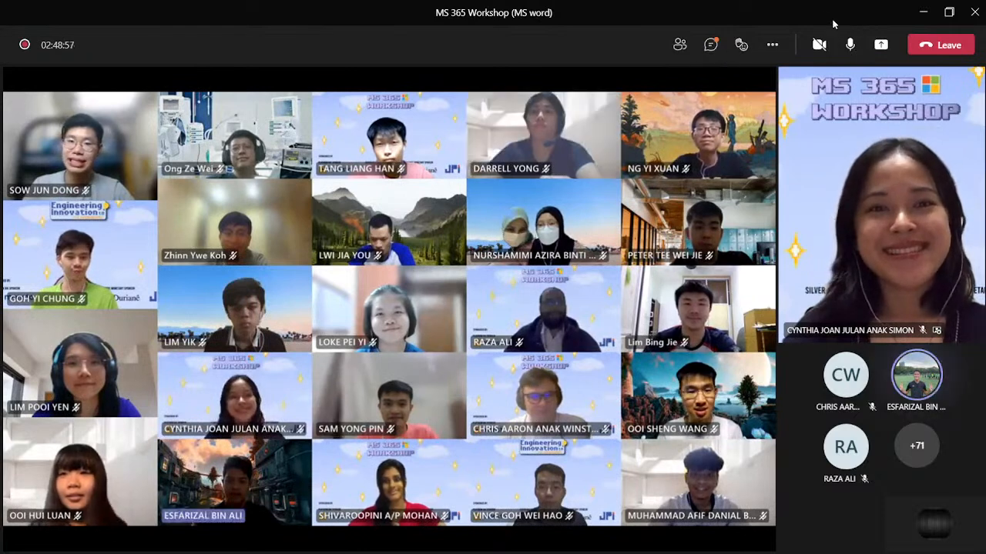
pyautogui.click(850, 45)
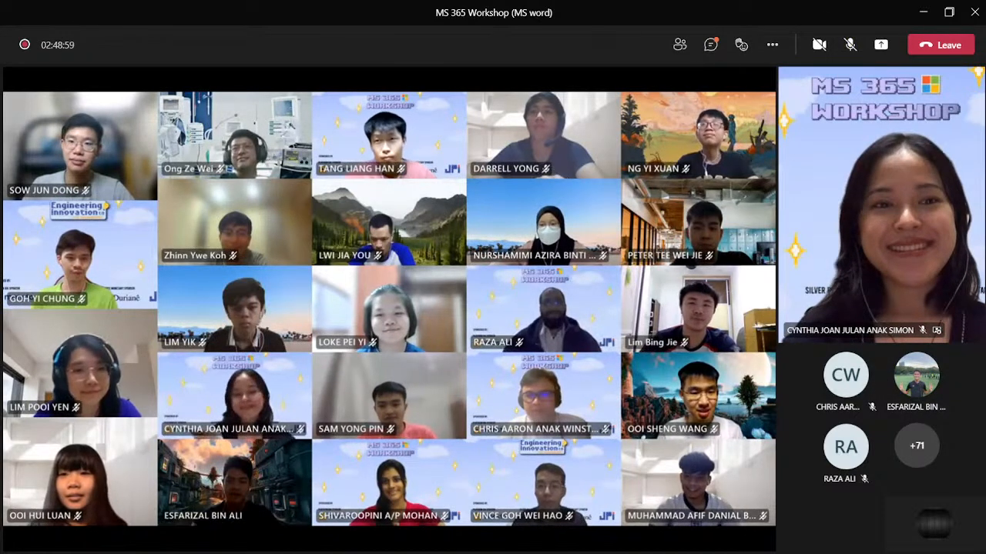